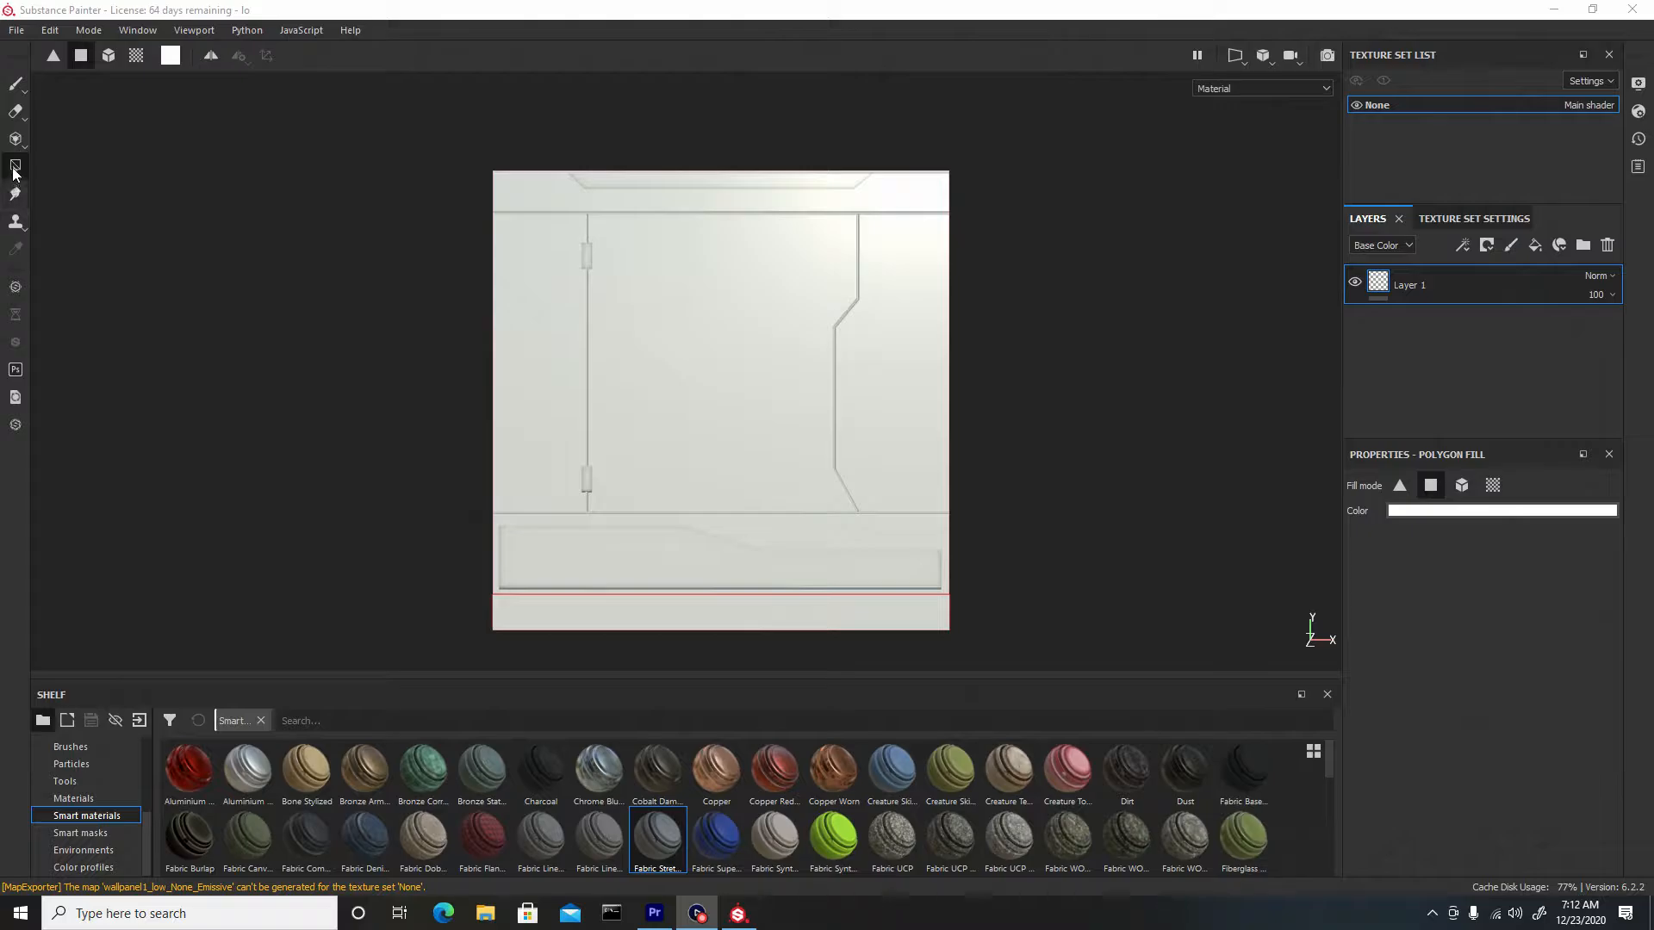
Try a freehand white brush stroke across the wall panel on Layer 1, and undo it.
{"action": "left_click", "coordinate": [15, 86]}
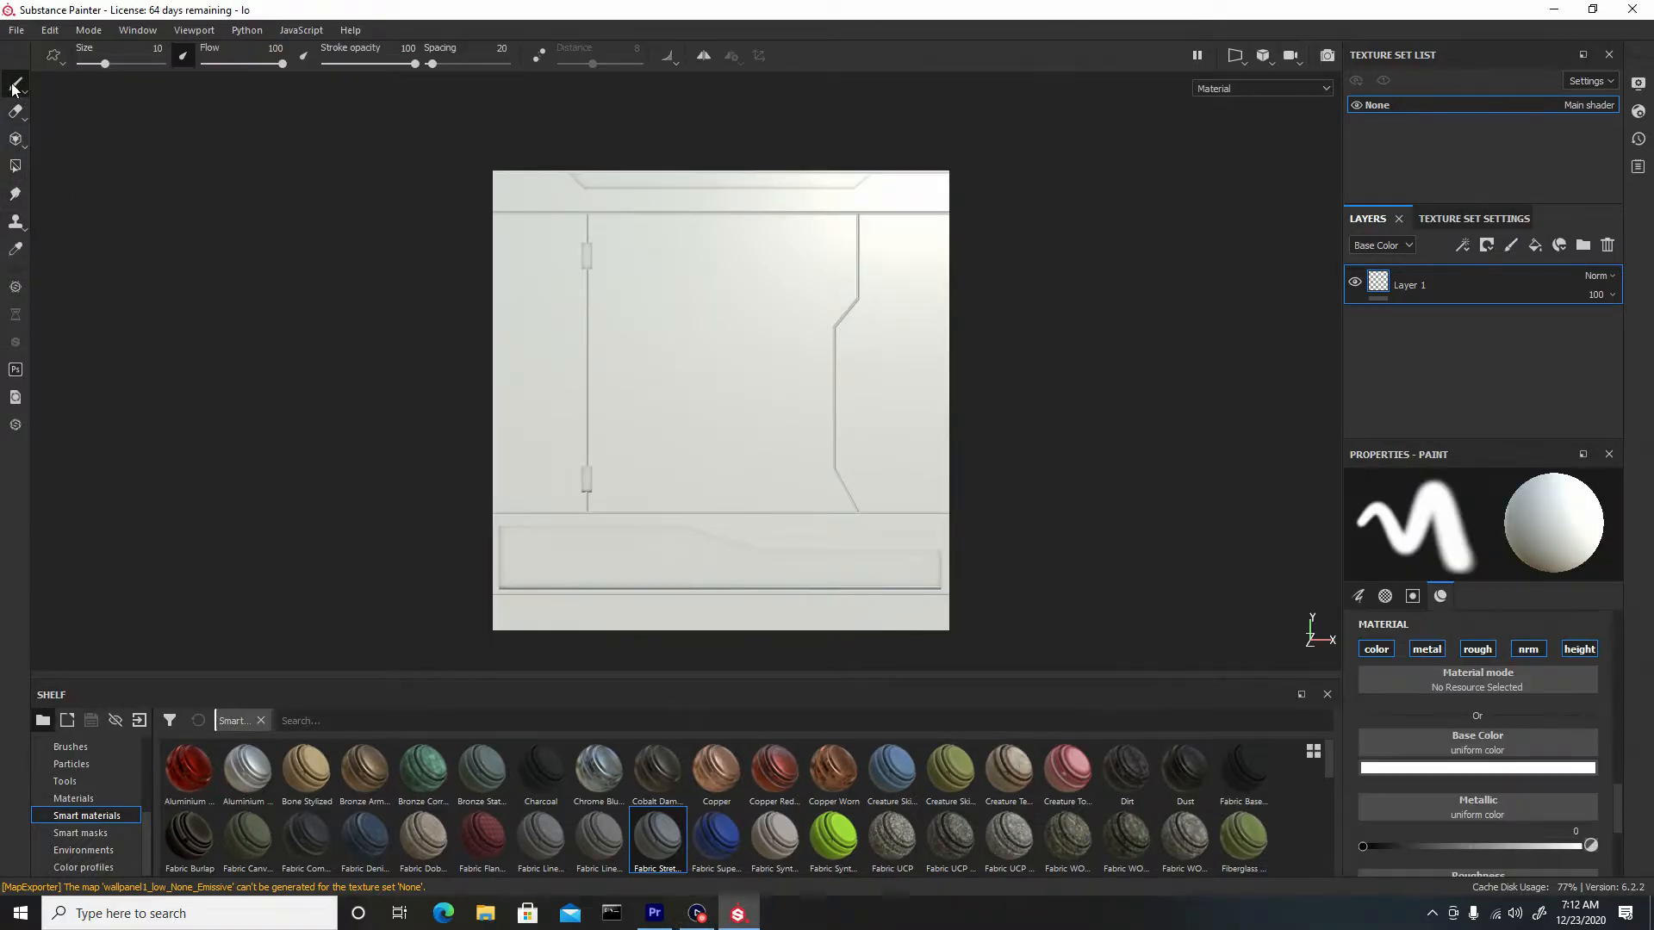
{"action": "mouse_move", "coordinate": [582, 257]}
{"action": "left_mouse_down"}
{"action": "mouse_move", "coordinate": [565, 266]}
{"action": "mouse_move", "coordinate": [690, 325]}
{"action": "mouse_move", "coordinate": [739, 404]}
{"action": "mouse_move", "coordinate": [661, 546]}
{"action": "mouse_move", "coordinate": [915, 520]}
{"action": "mouse_move", "coordinate": [767, 606]}
{"action": "mouse_move", "coordinate": [564, 571]}
{"action": "mouse_move", "coordinate": [528, 369]}
{"action": "mouse_move", "coordinate": [536, 231]}
{"action": "left_mouse_up"}
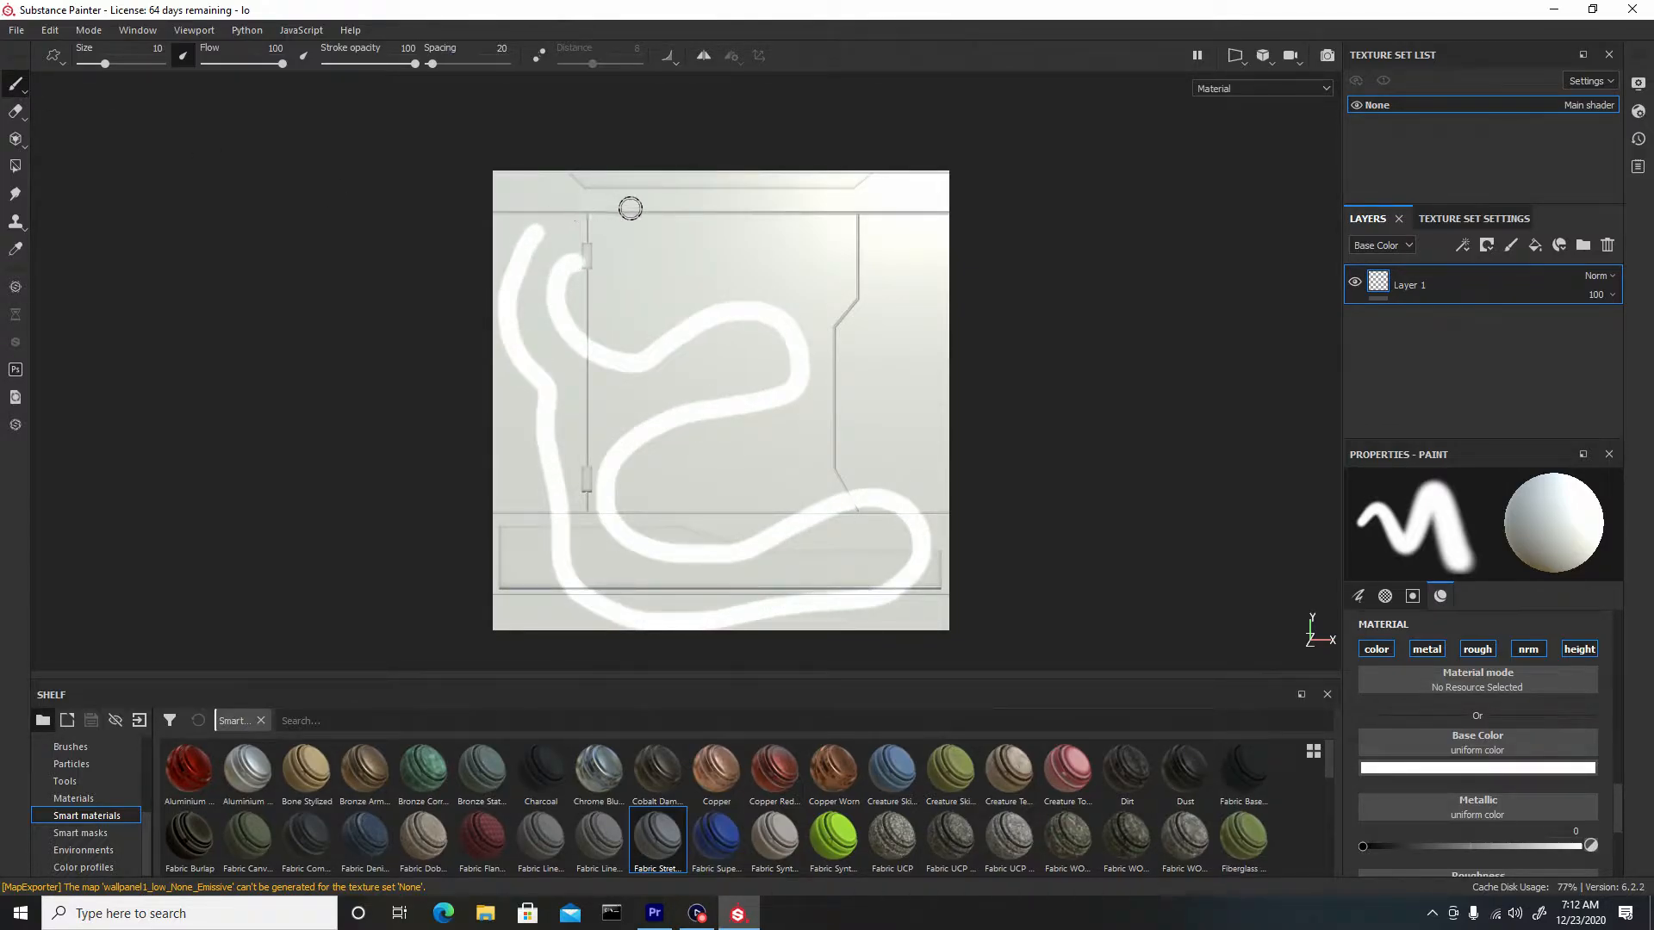
{"action": "key", "text": "ctrl+z"}
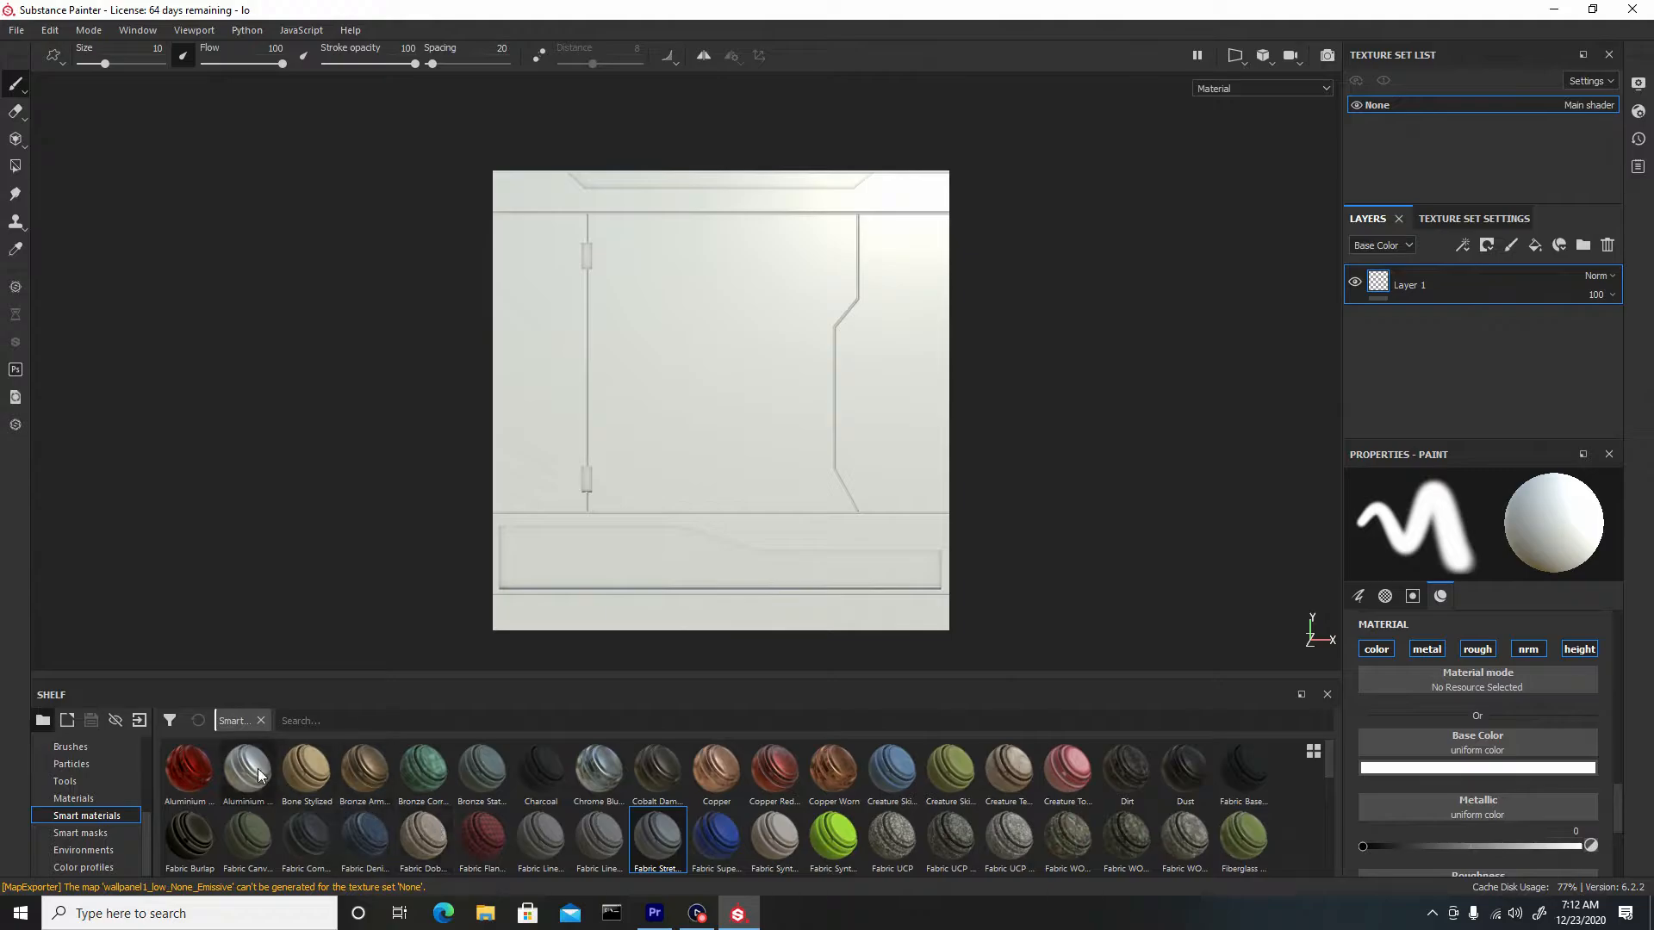
Try the Aluminium Brushed Worn and Bone Stylized smart materials on the wall panel, above and below Layer 1, and undo them.
{"action": "left_click_drag", "start_coordinate": [247, 770], "coordinate": [637, 444]}
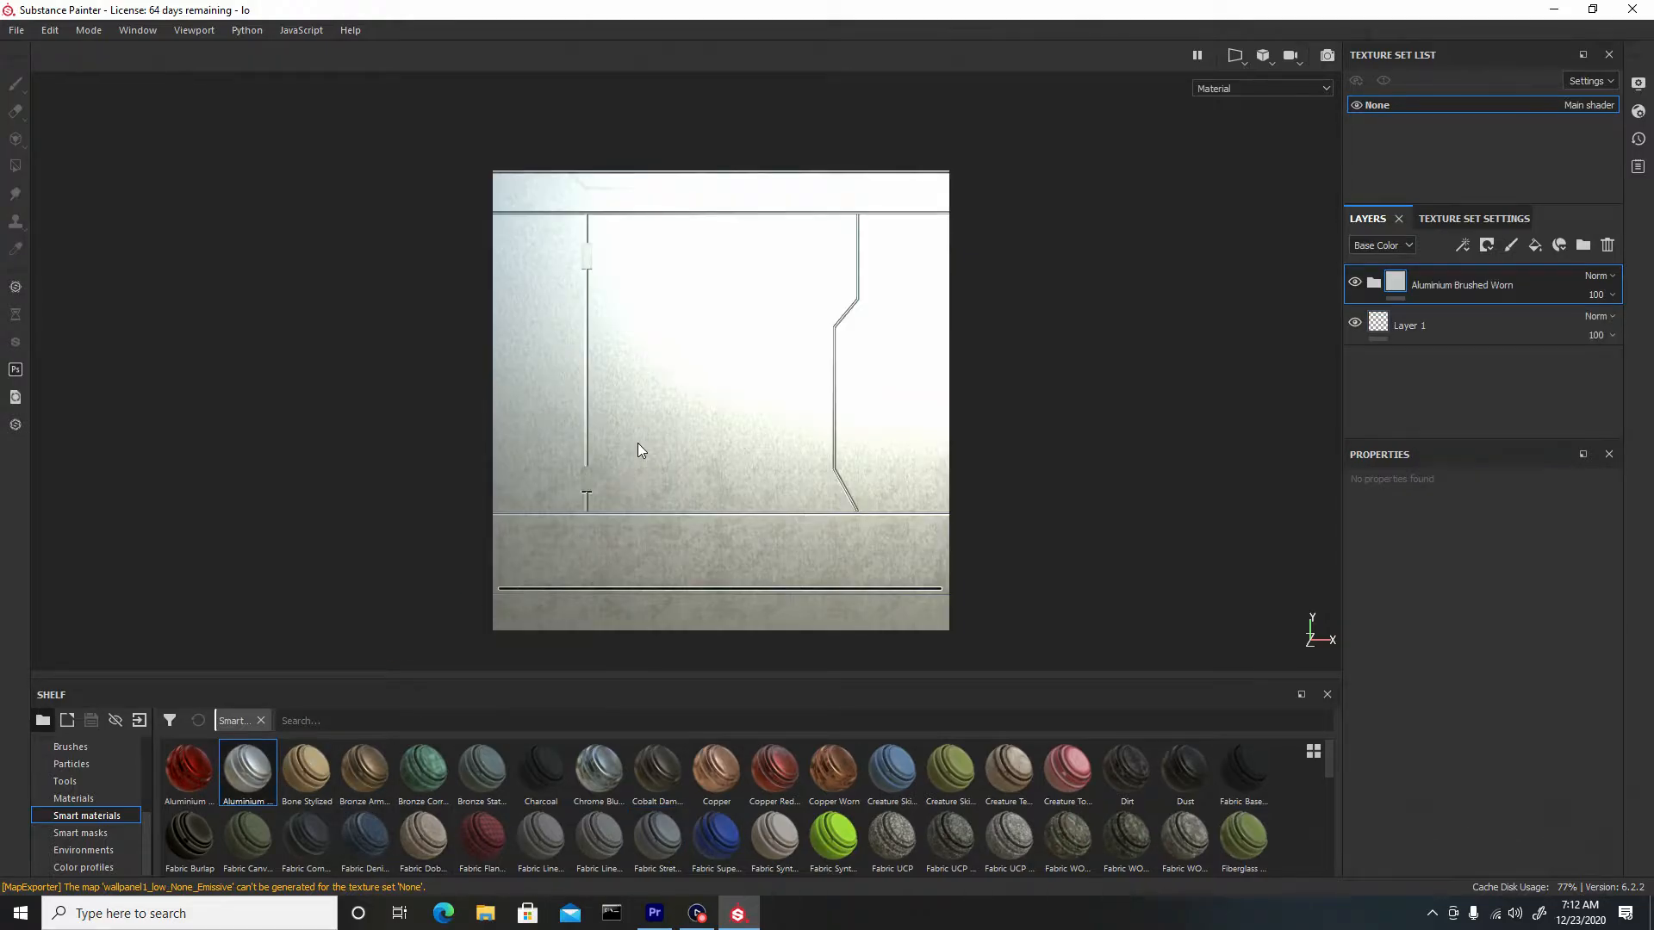
{"action": "key", "text": "ctrl+z"}
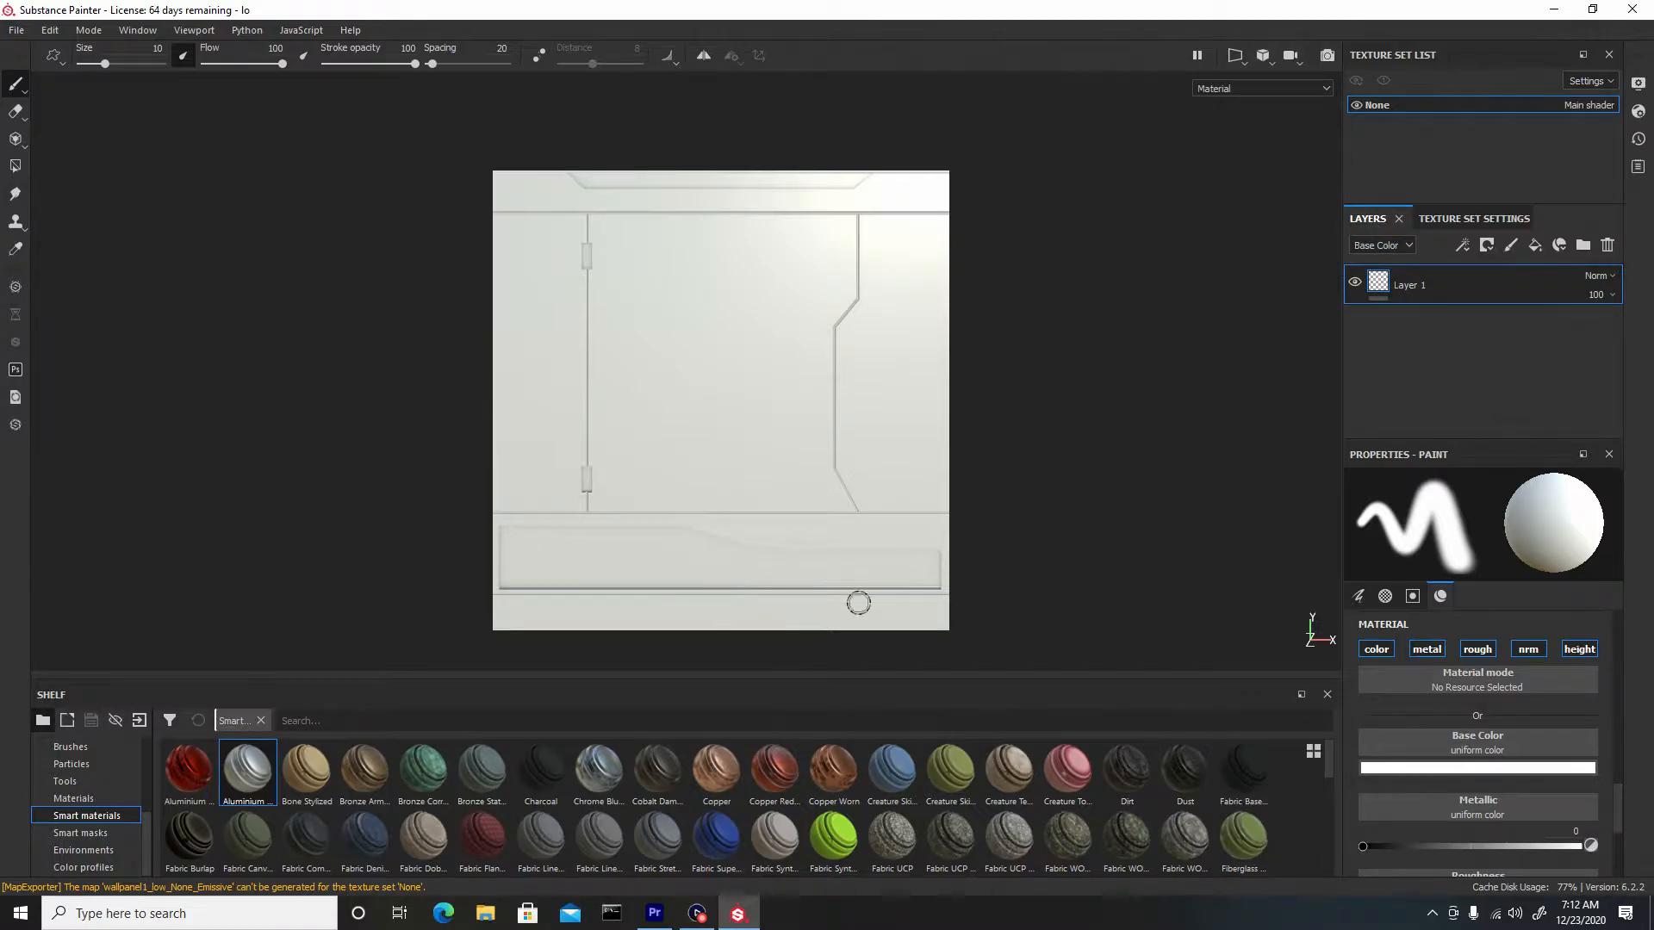
{"action": "left_click_drag", "start_coordinate": [247, 771], "coordinate": [1423, 339]}
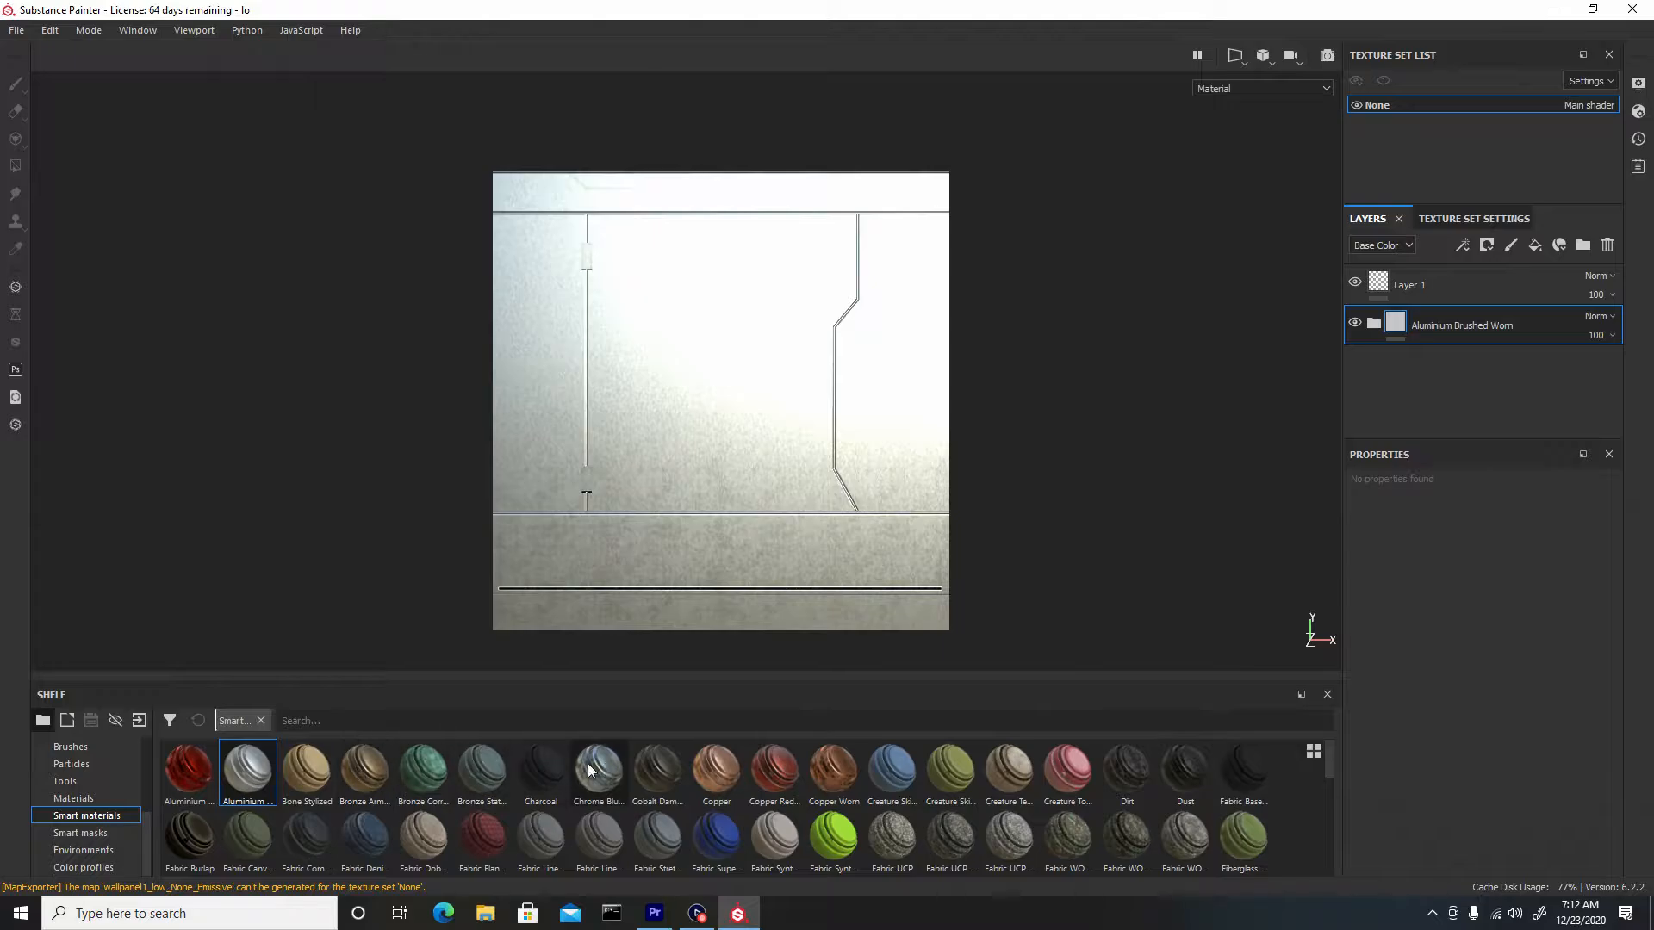
{"action": "mouse_move", "coordinate": [629, 753]}
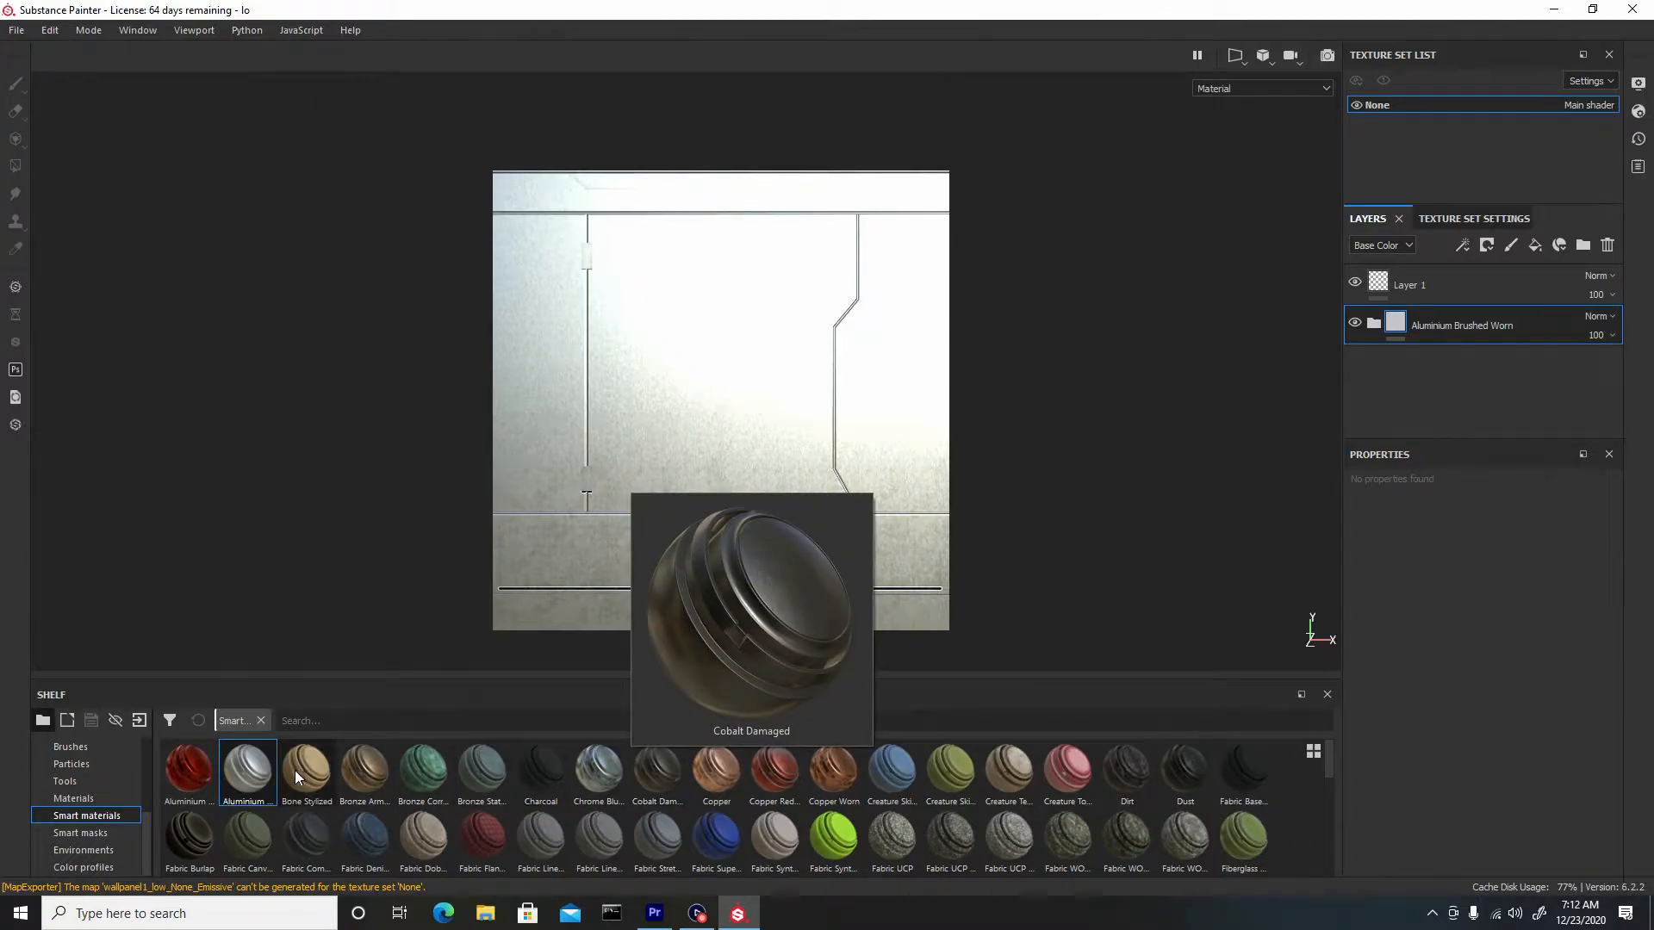
{"action": "left_click_drag", "start_coordinate": [297, 778], "coordinate": [1471, 270]}
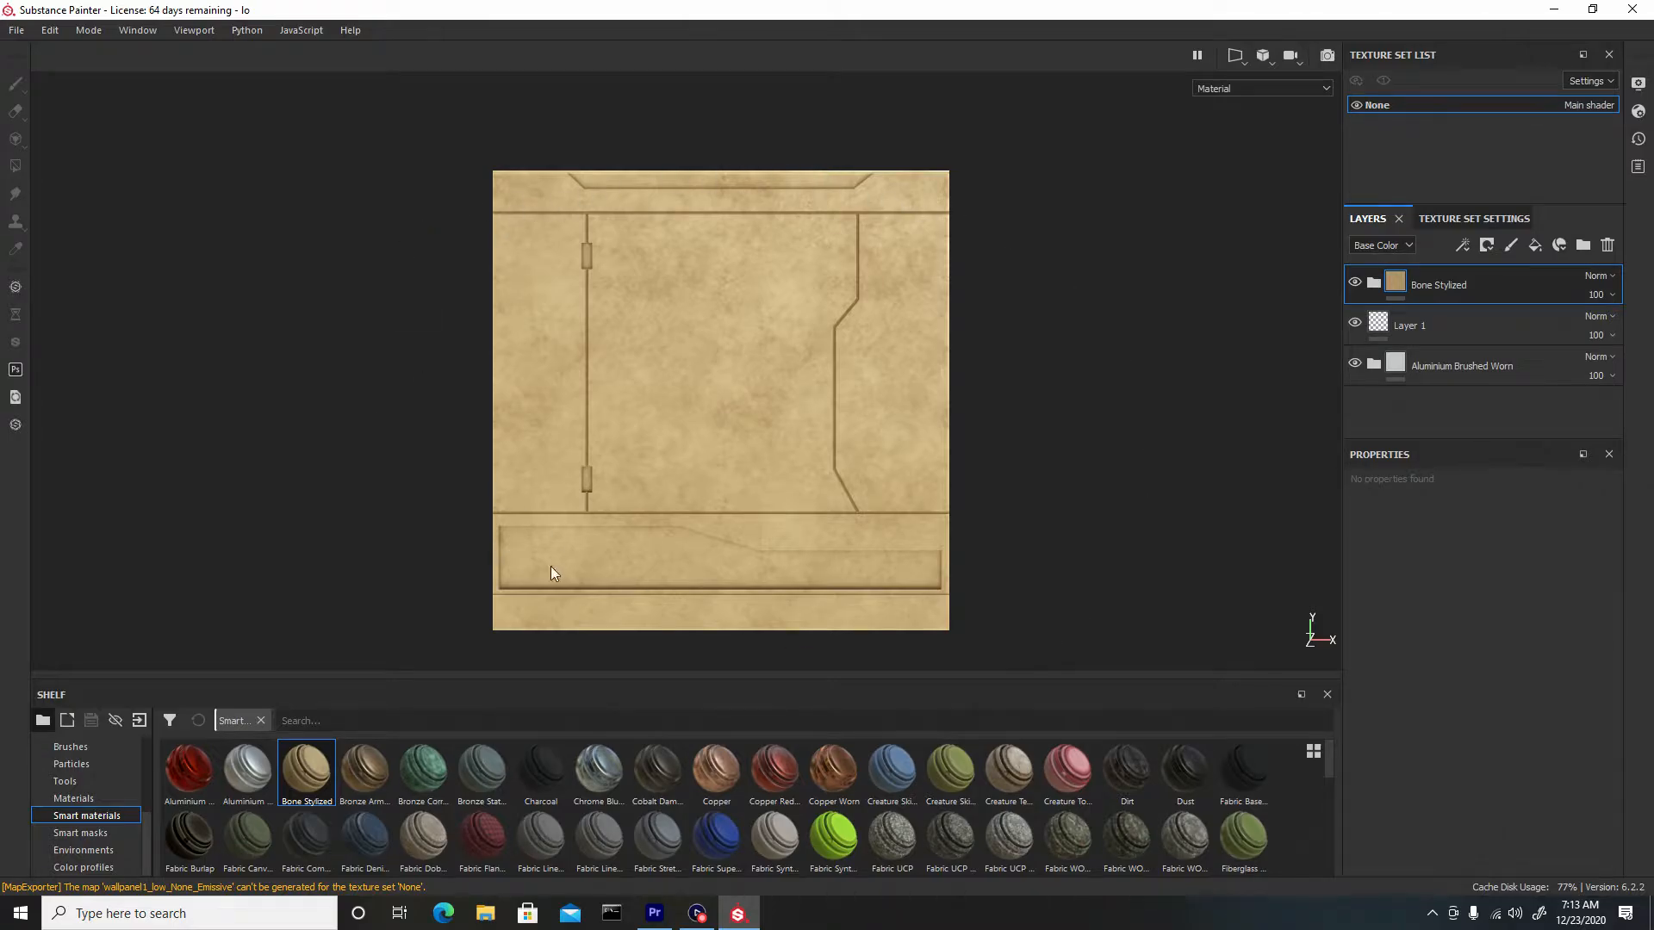
{"action": "key", "text": "ctrl+z"}
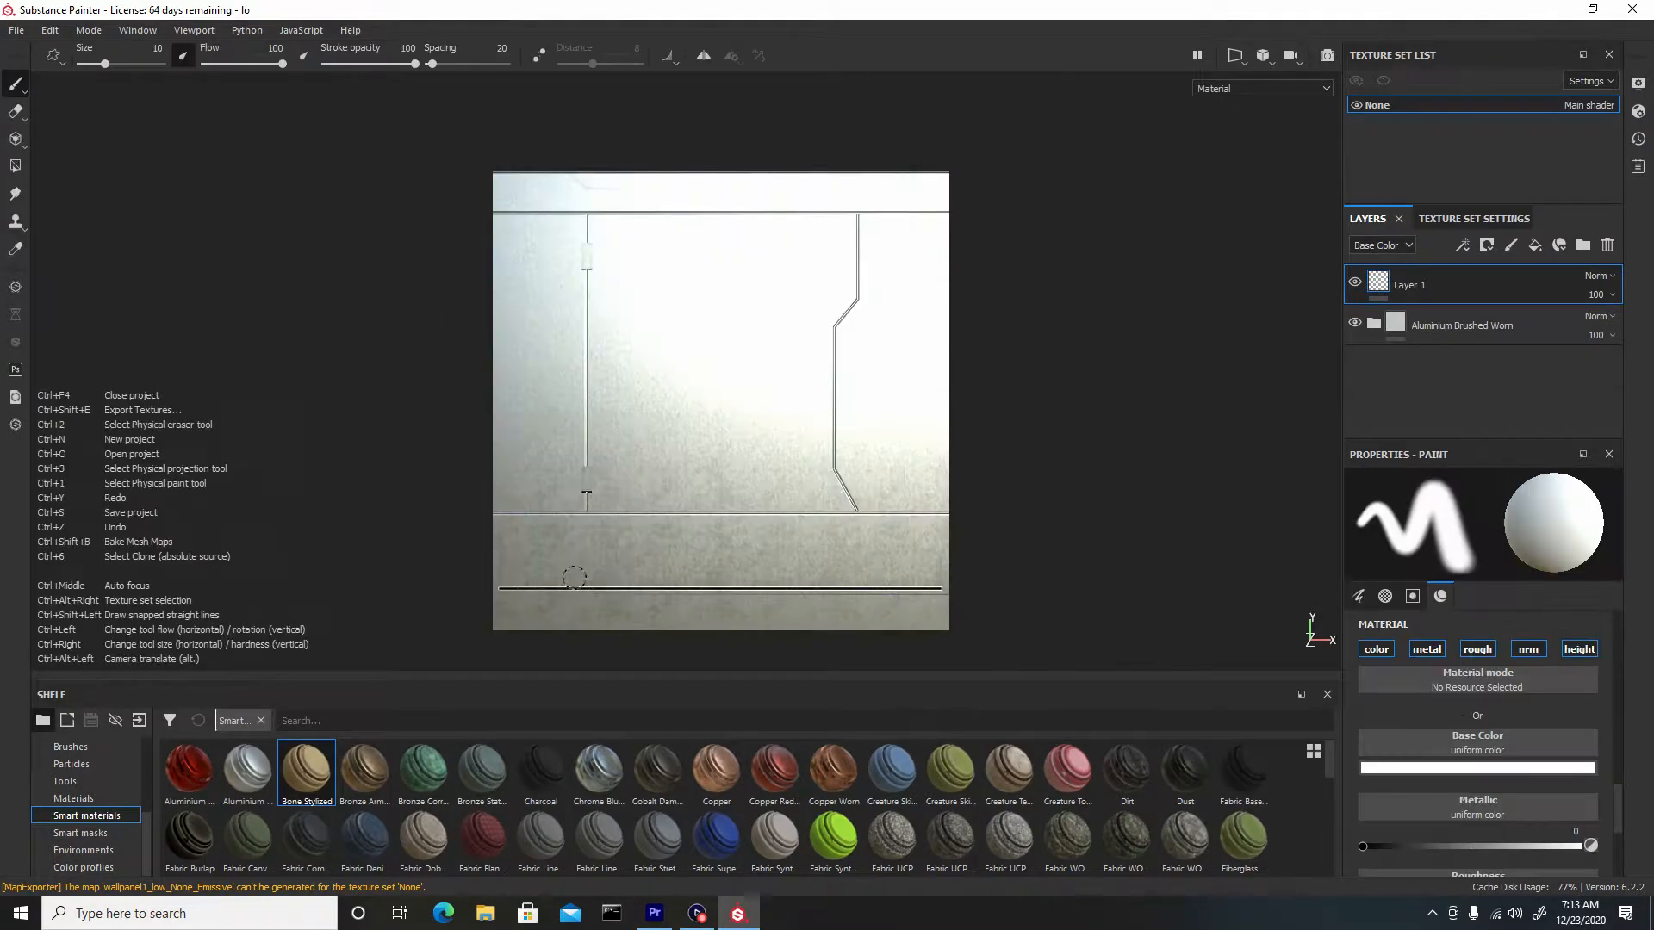
{"action": "key", "text": "ctrl+z"}
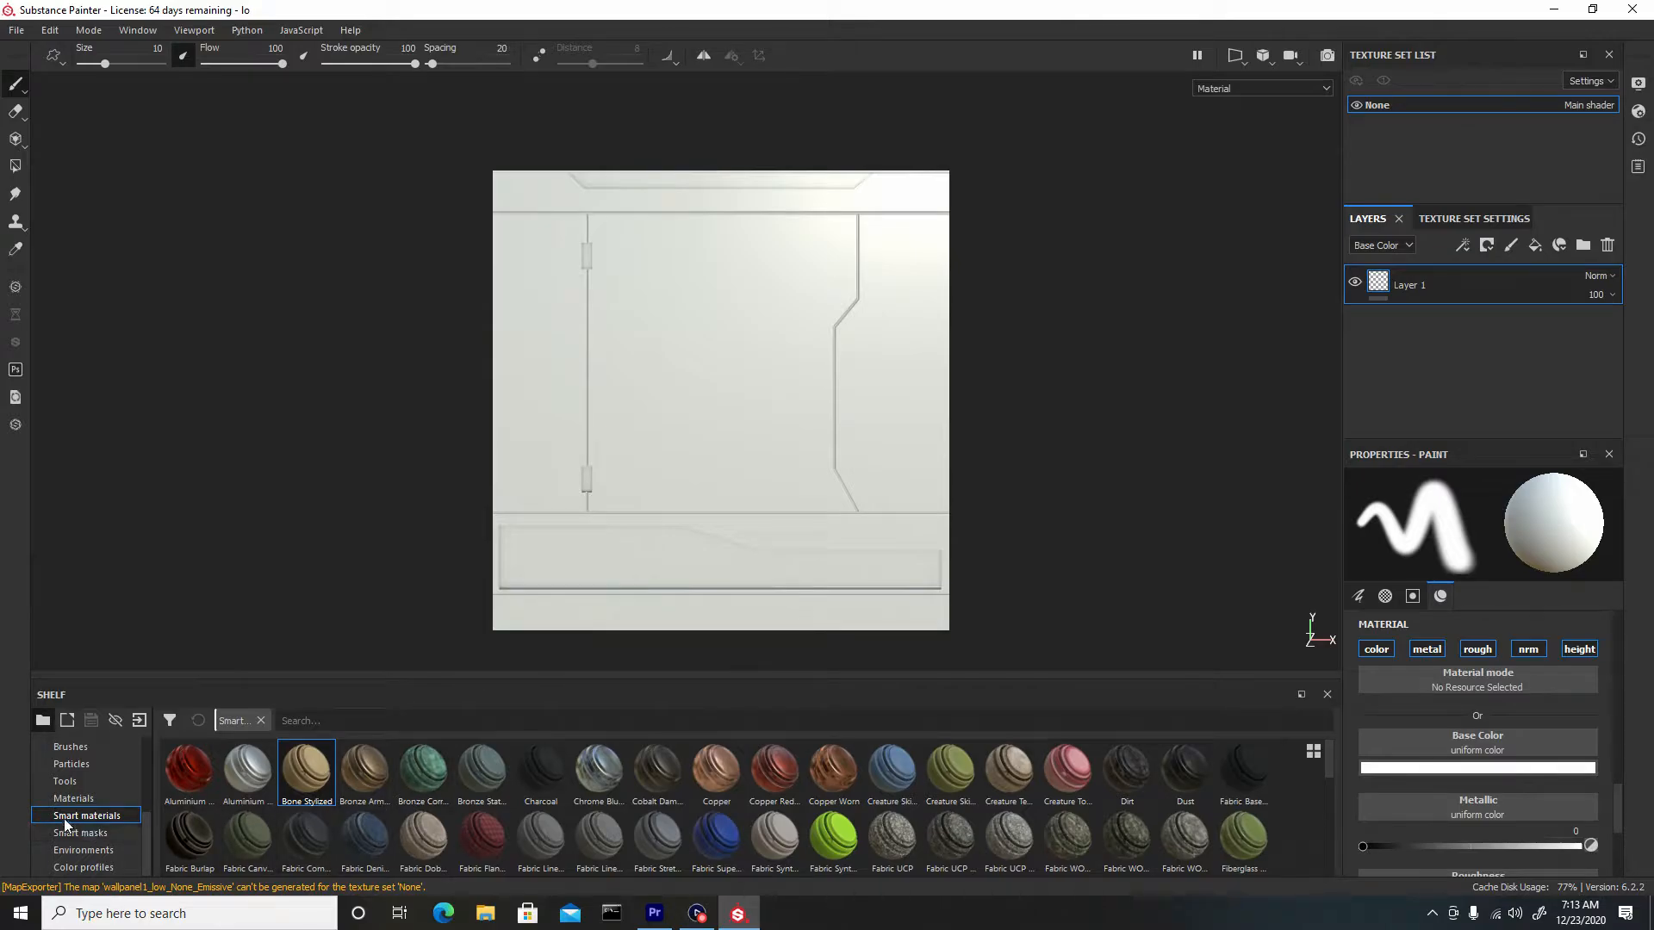
Apply the Steel Painted Scraped Green smart material to the wall panel.
{"action": "left_click", "coordinate": [83, 798]}
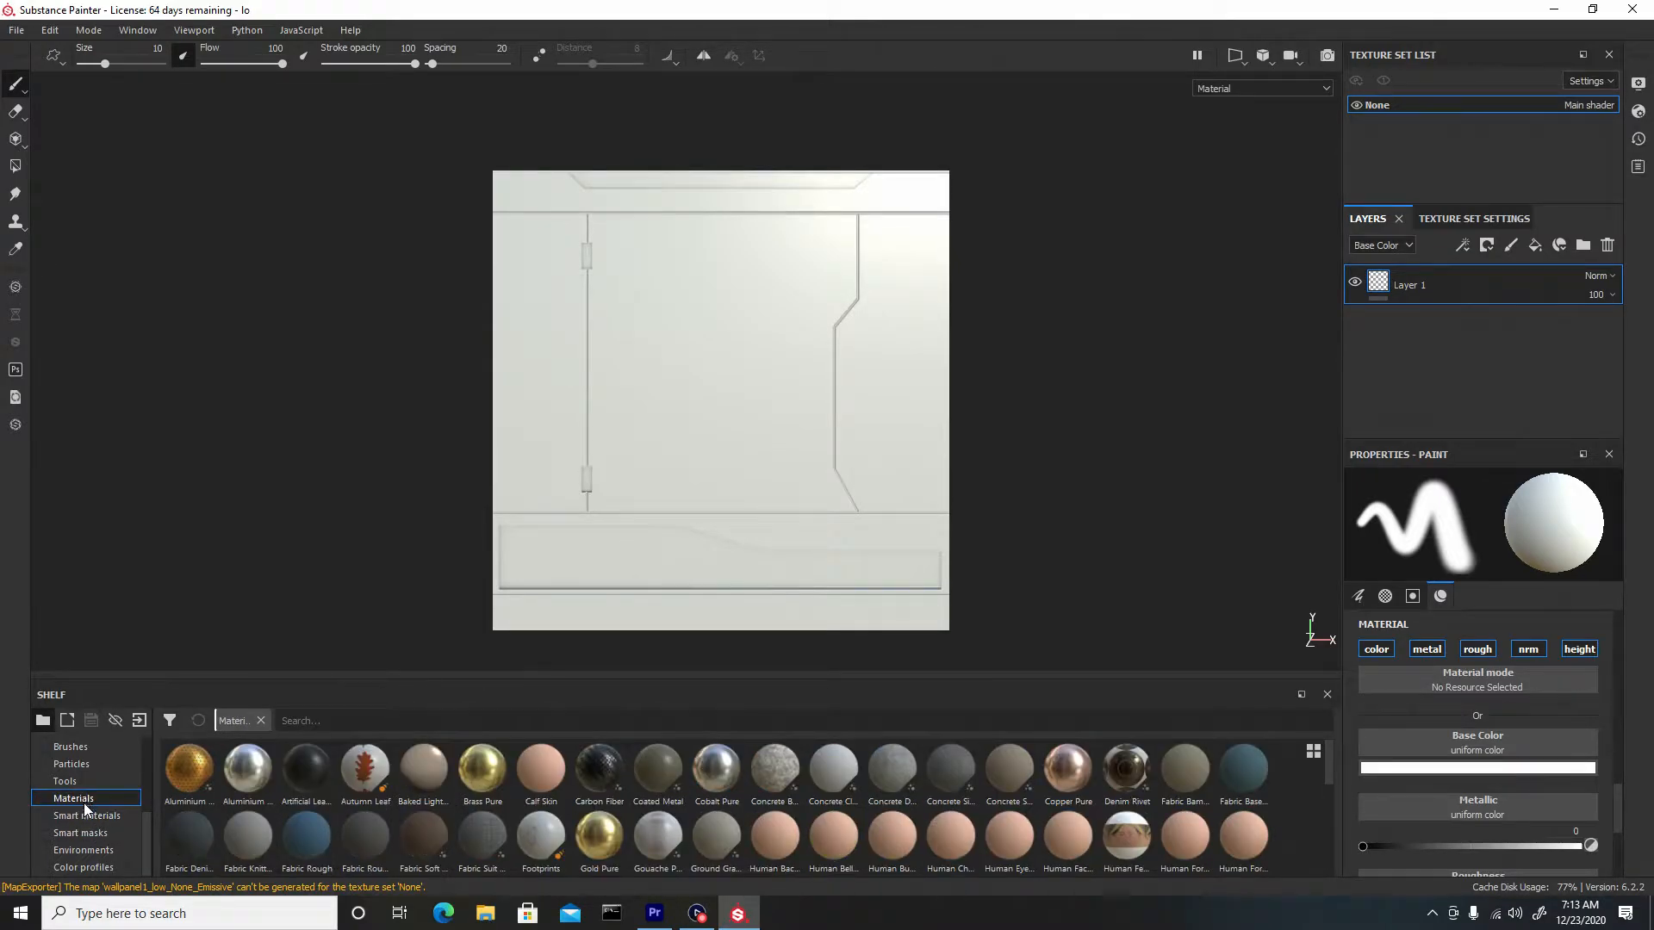
{"action": "left_click", "coordinate": [87, 813]}
{"action": "scroll", "coordinate": [827, 832], "scroll_direction": "down", "scroll_amount": 10}
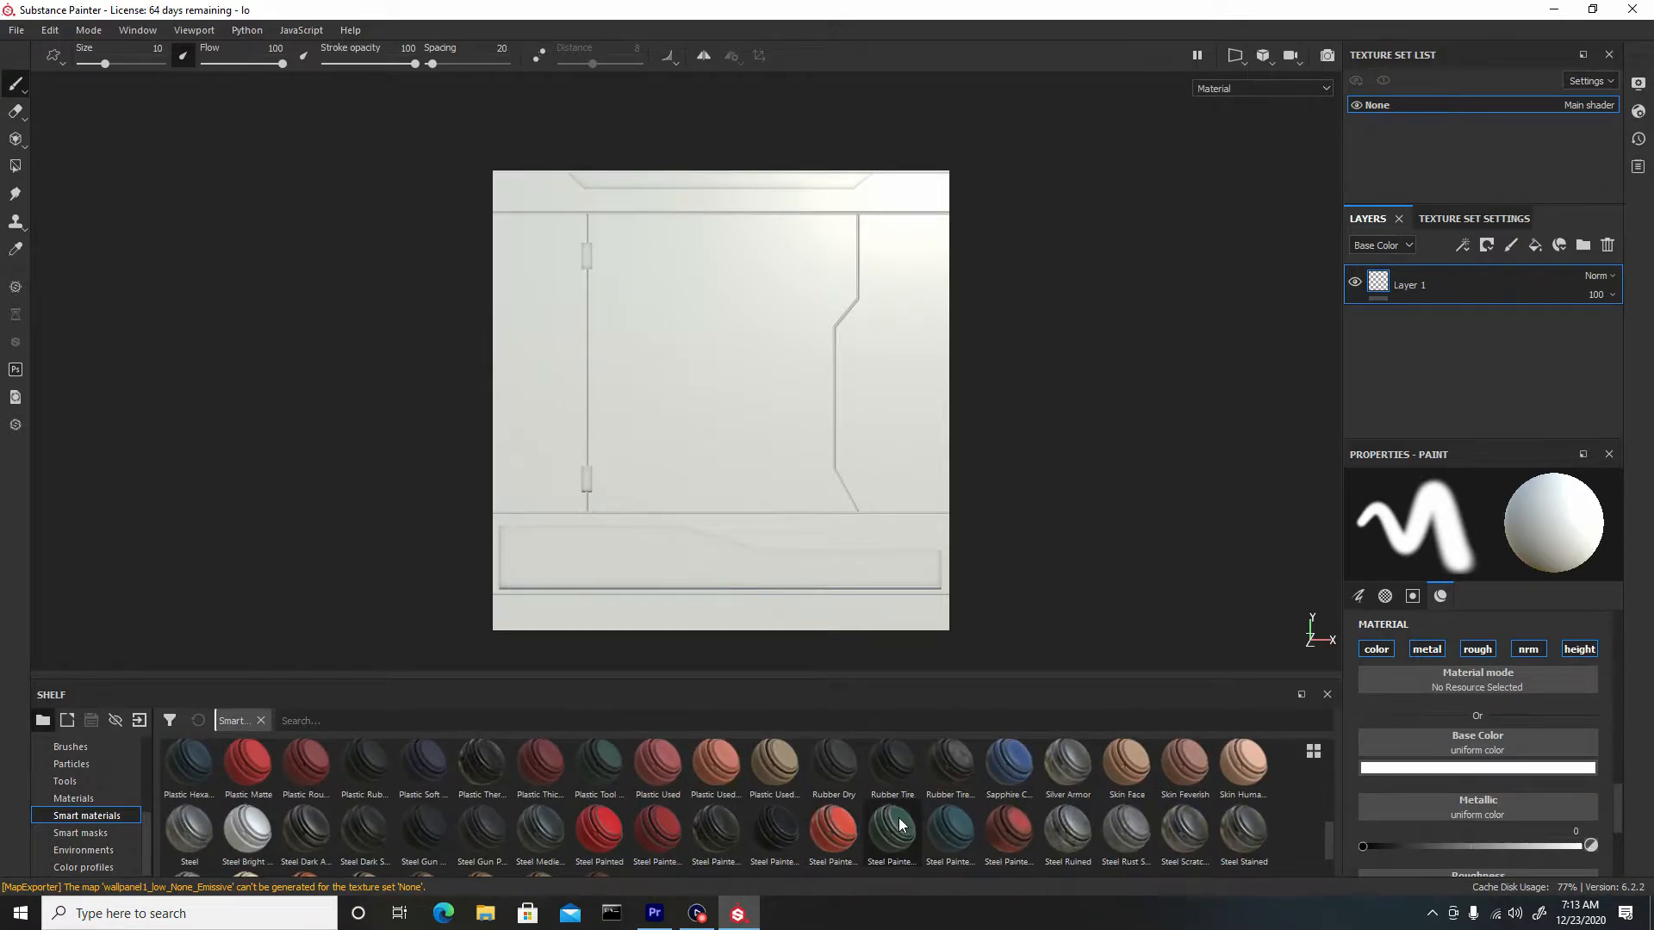
{"action": "mouse_move", "coordinate": [900, 826]}
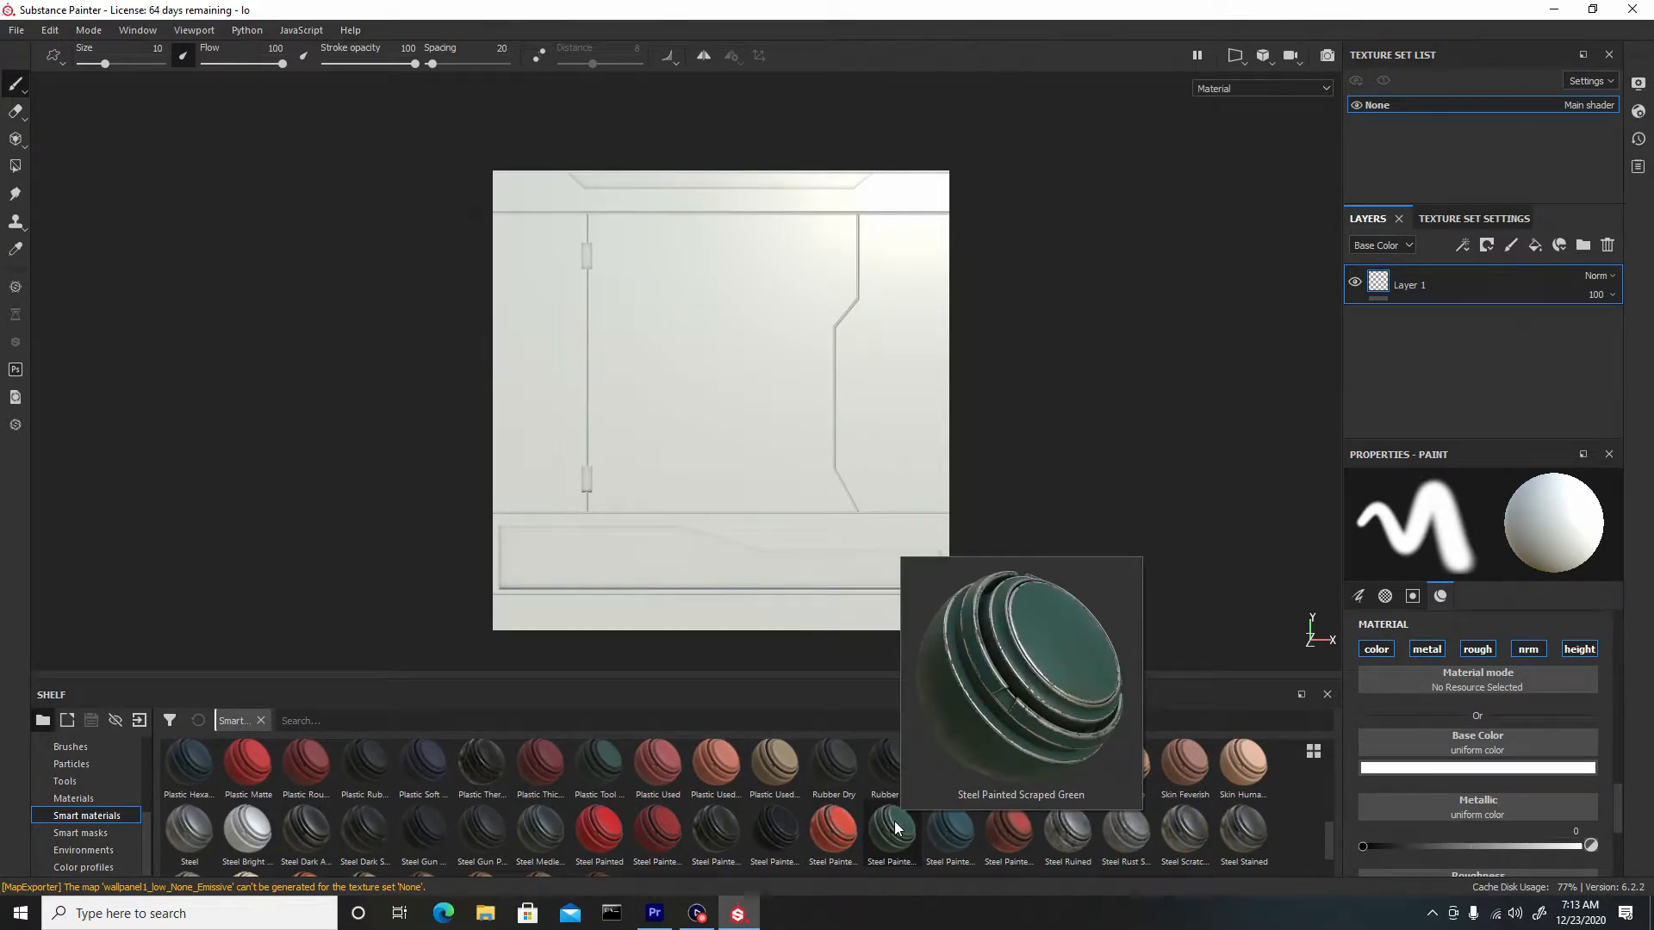
{"action": "left_click_drag", "start_coordinate": [899, 825], "coordinate": [816, 470]}
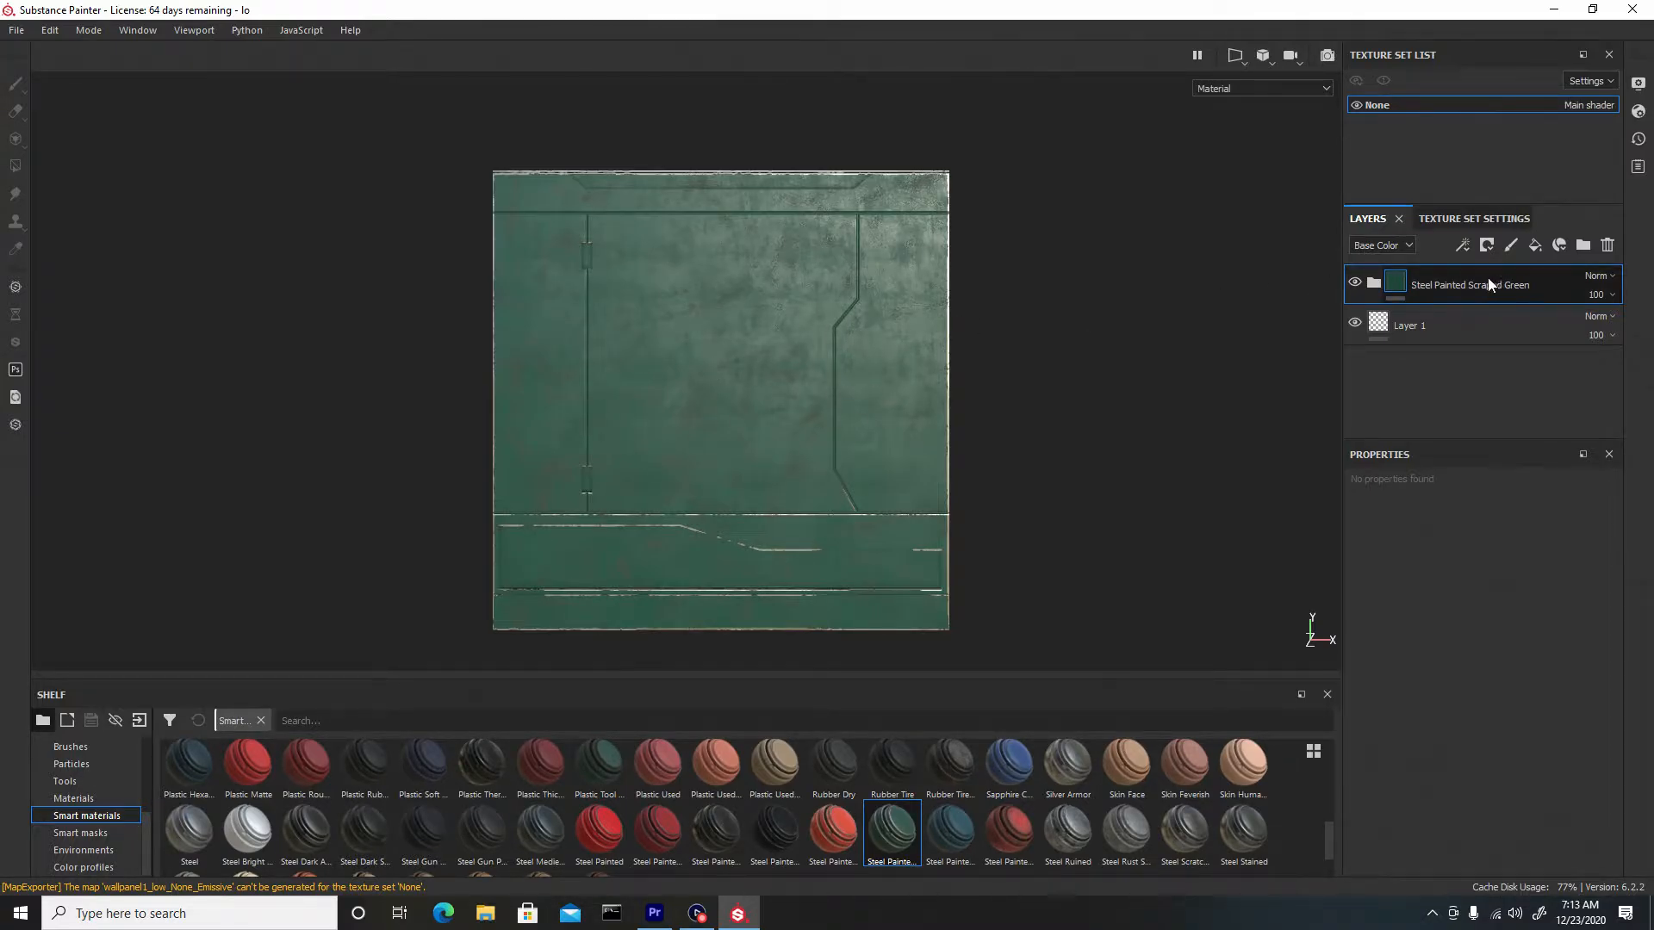
Expand the Steel Painted Scraped Green folder and delete its Dirt layer.
{"action": "left_click", "coordinate": [1373, 282]}
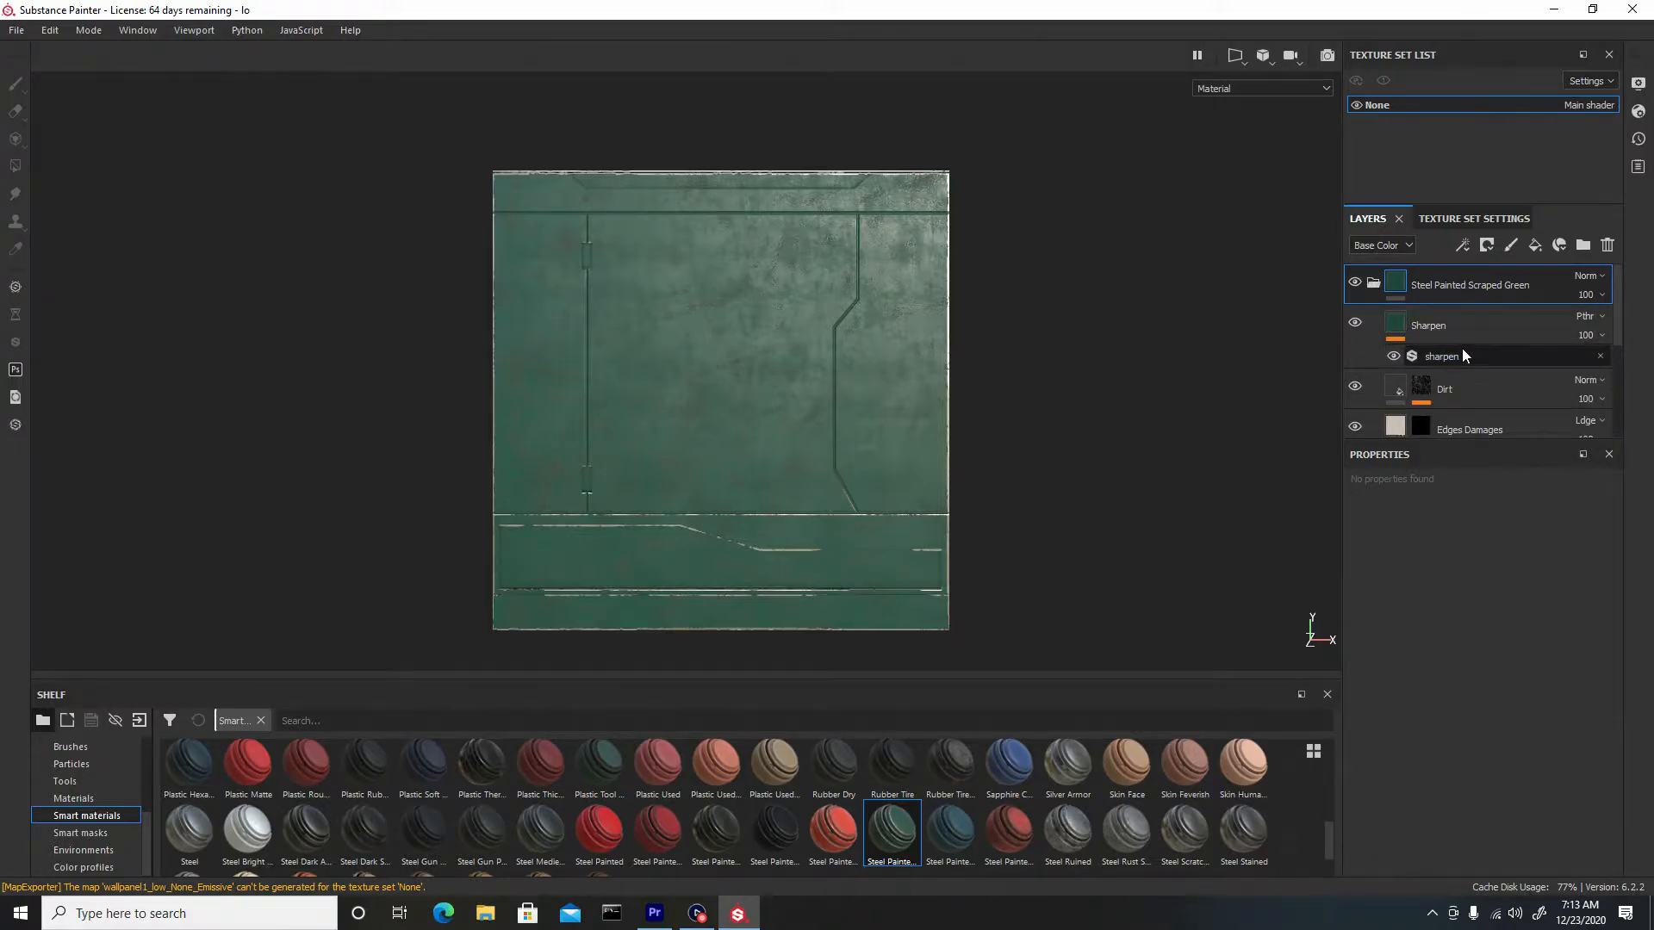
{"action": "left_click", "coordinate": [1355, 392]}
{"action": "left_click", "coordinate": [1497, 381]}
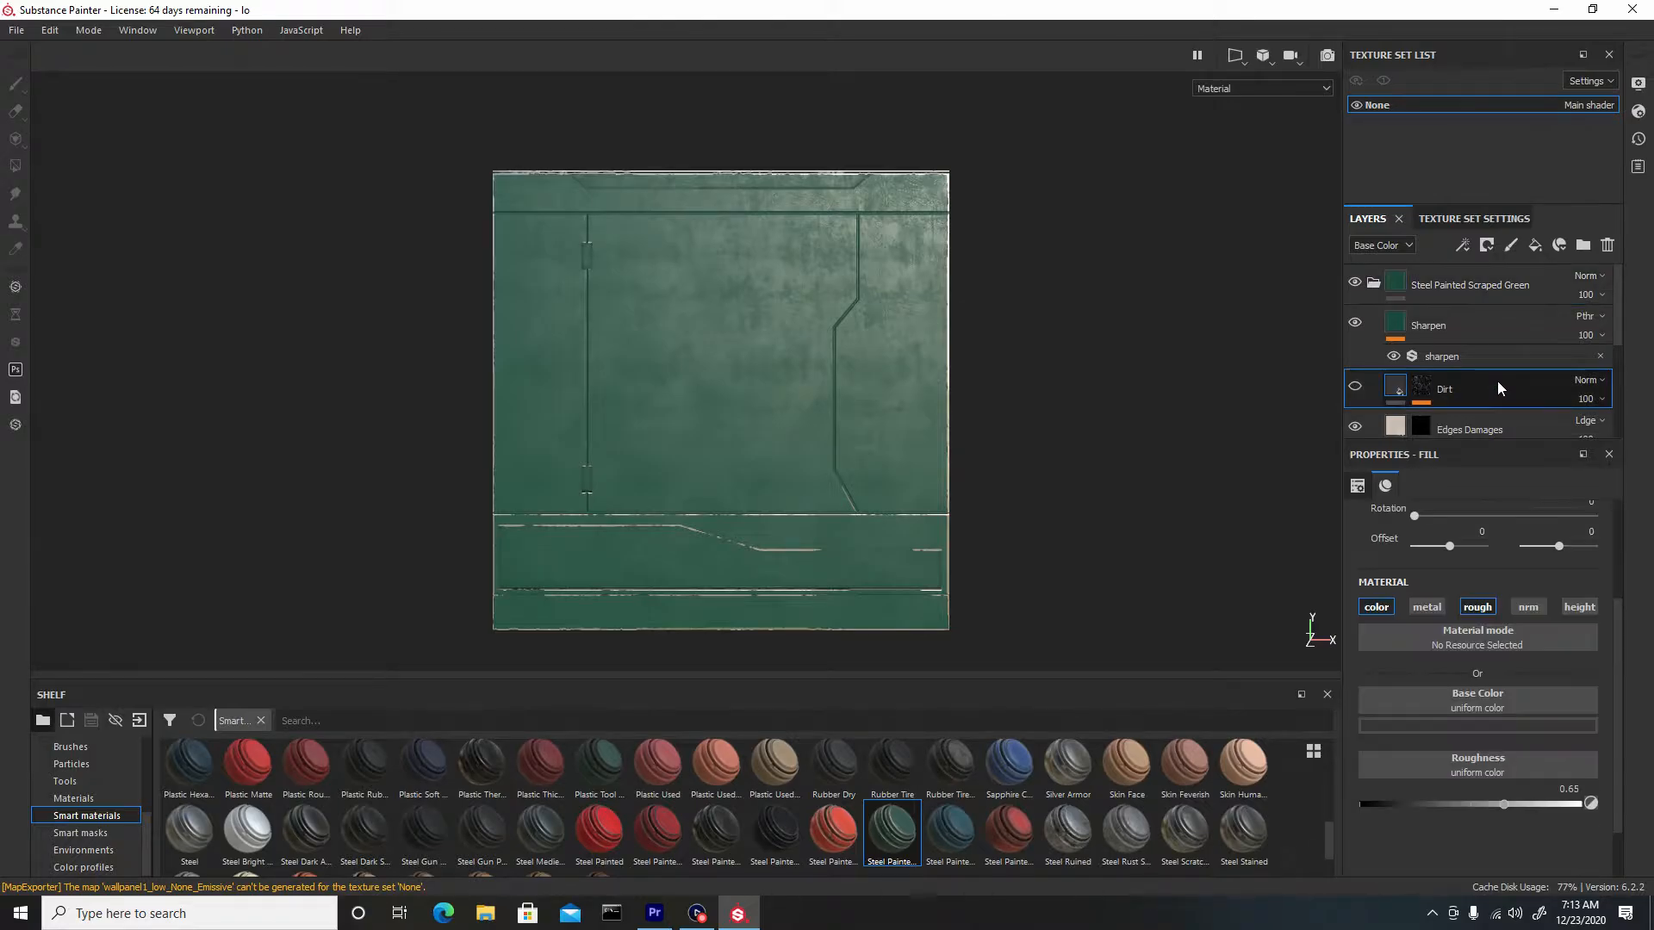
{"action": "left_click", "coordinate": [1607, 246]}
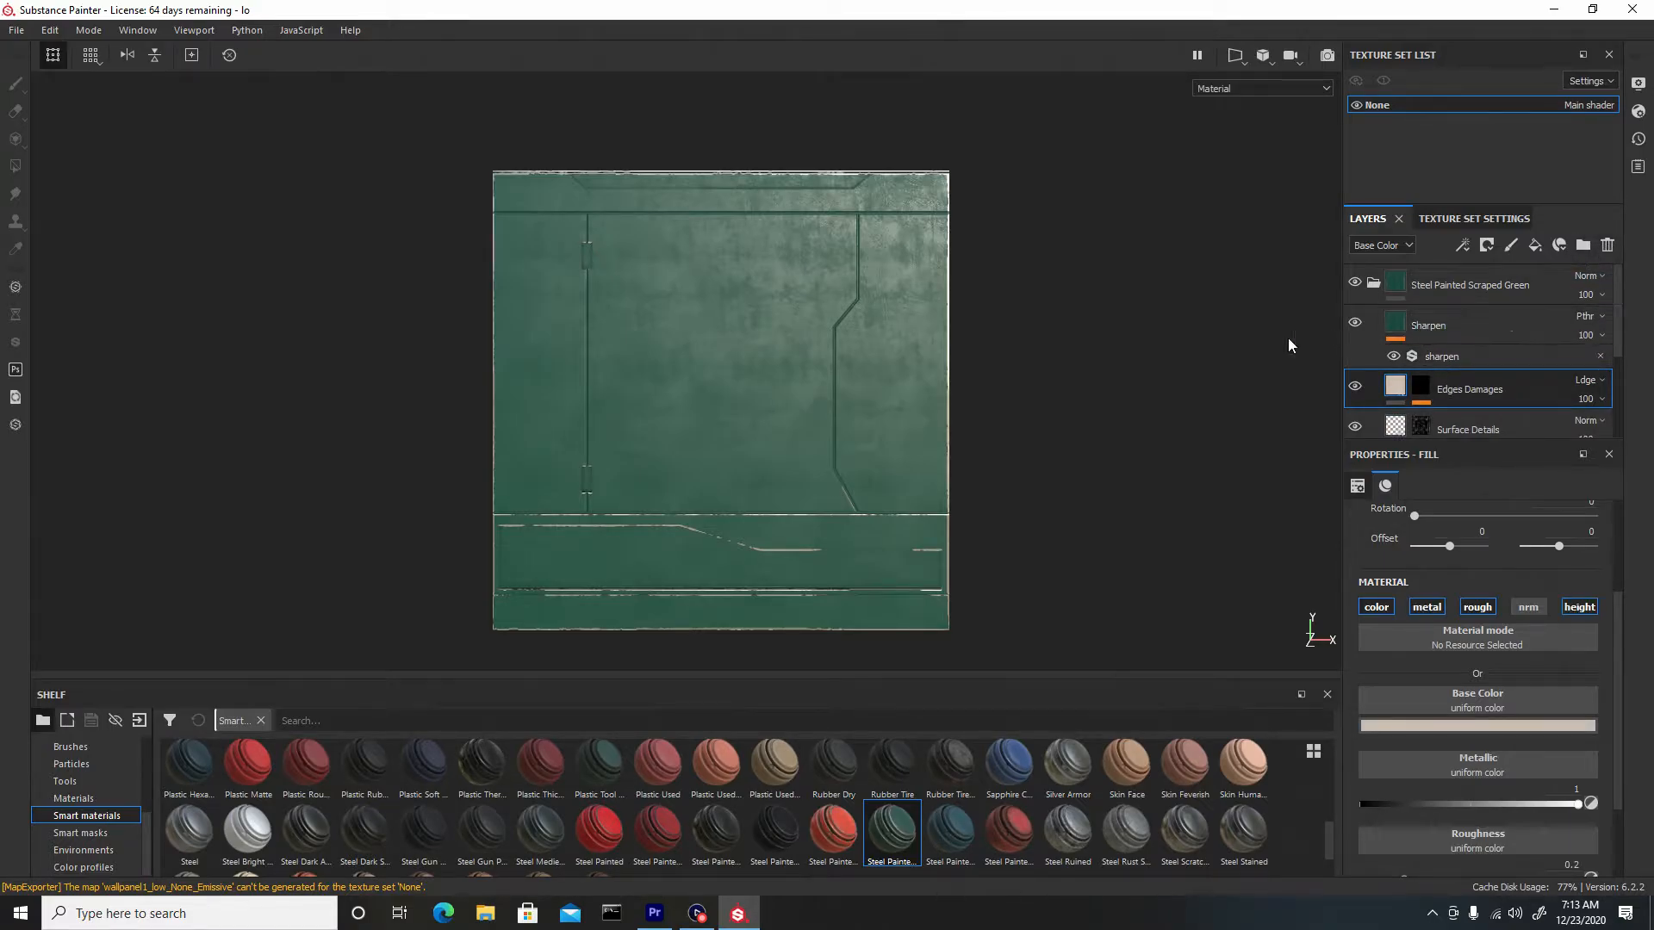
Change the base color of the Base Metal layer to a dark, nearly neutral grey.
{"action": "scroll", "coordinate": [1447, 323], "scroll_direction": "down", "scroll_amount": 2}
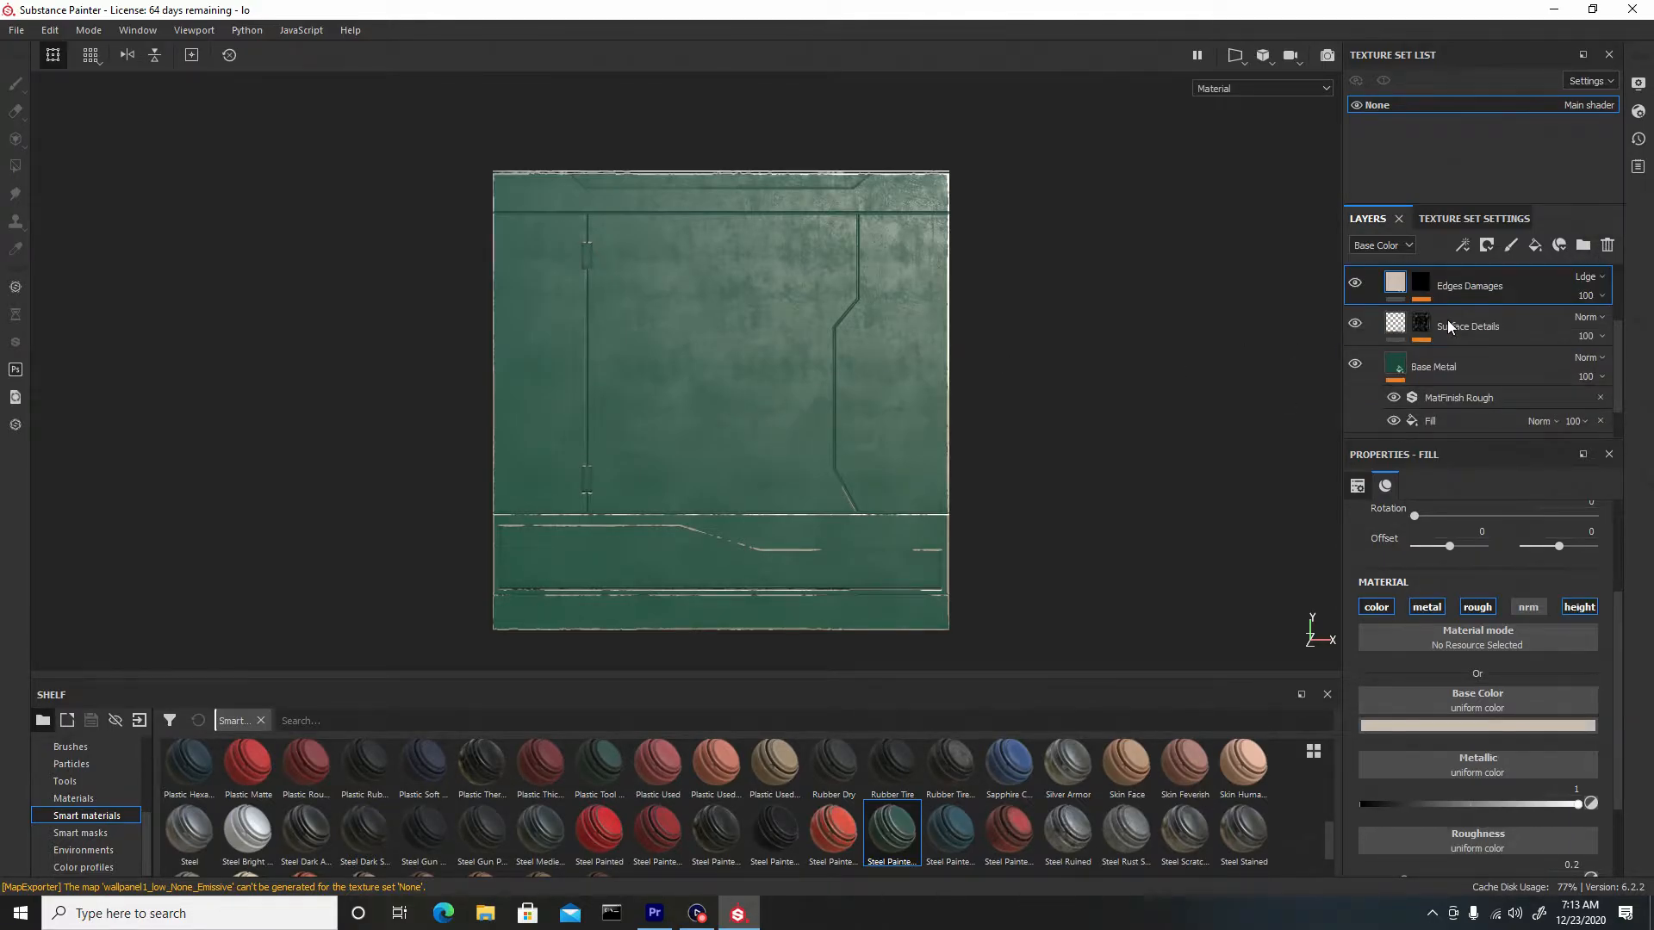
{"action": "left_click", "coordinate": [1396, 366]}
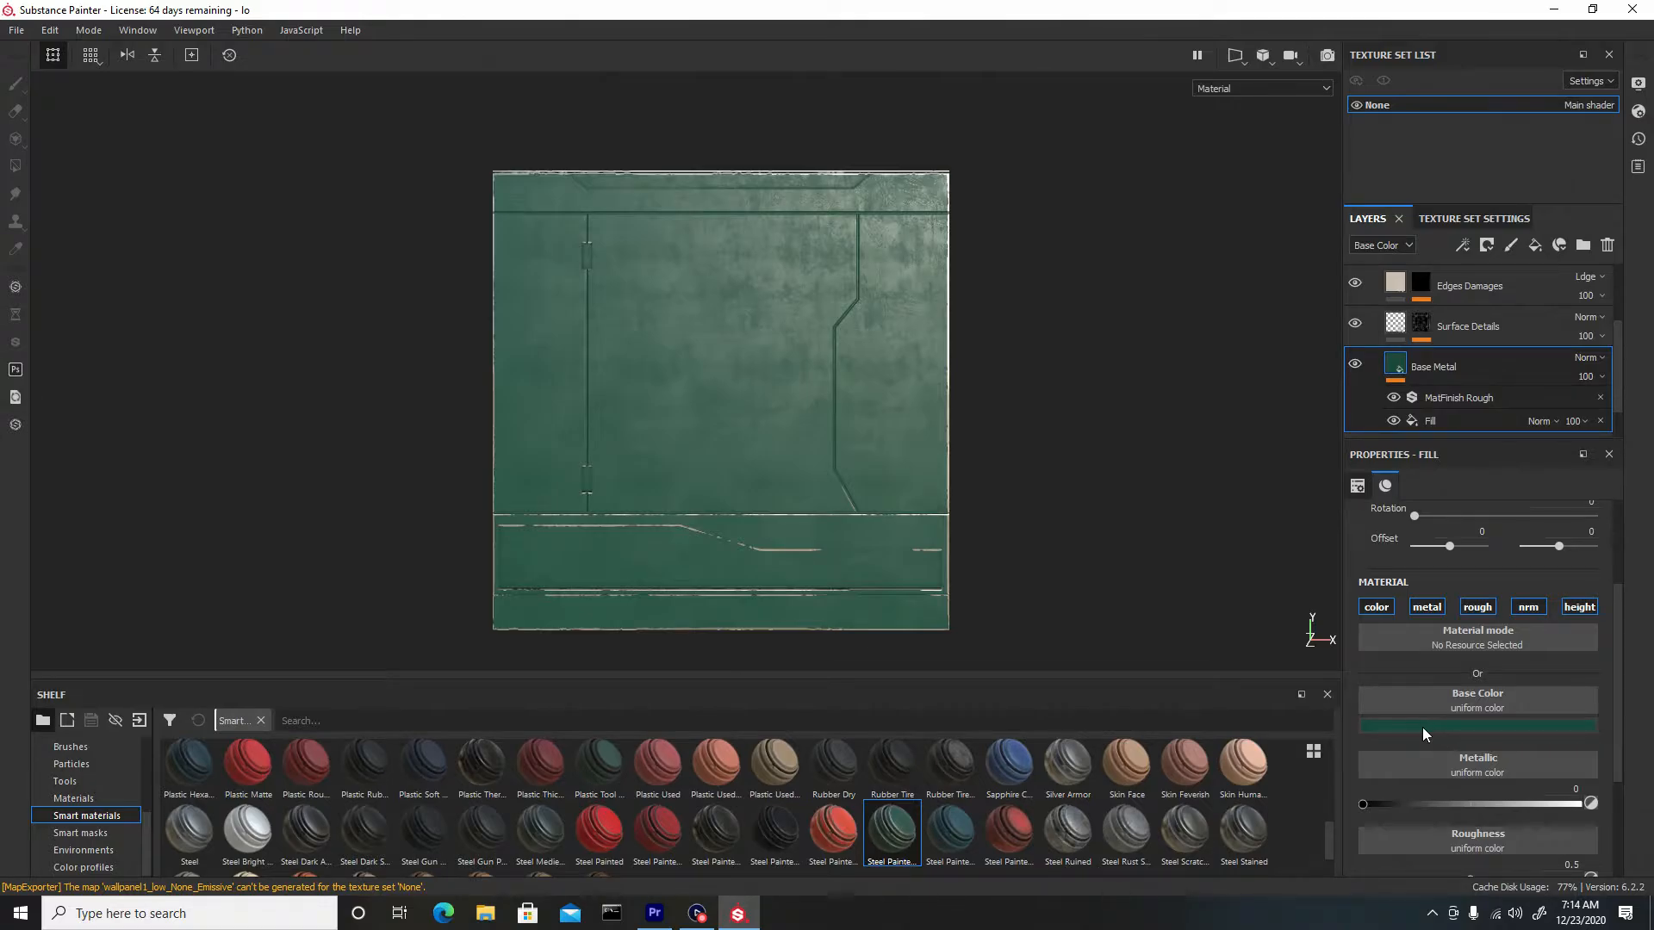
{"action": "left_click", "coordinate": [1445, 726]}
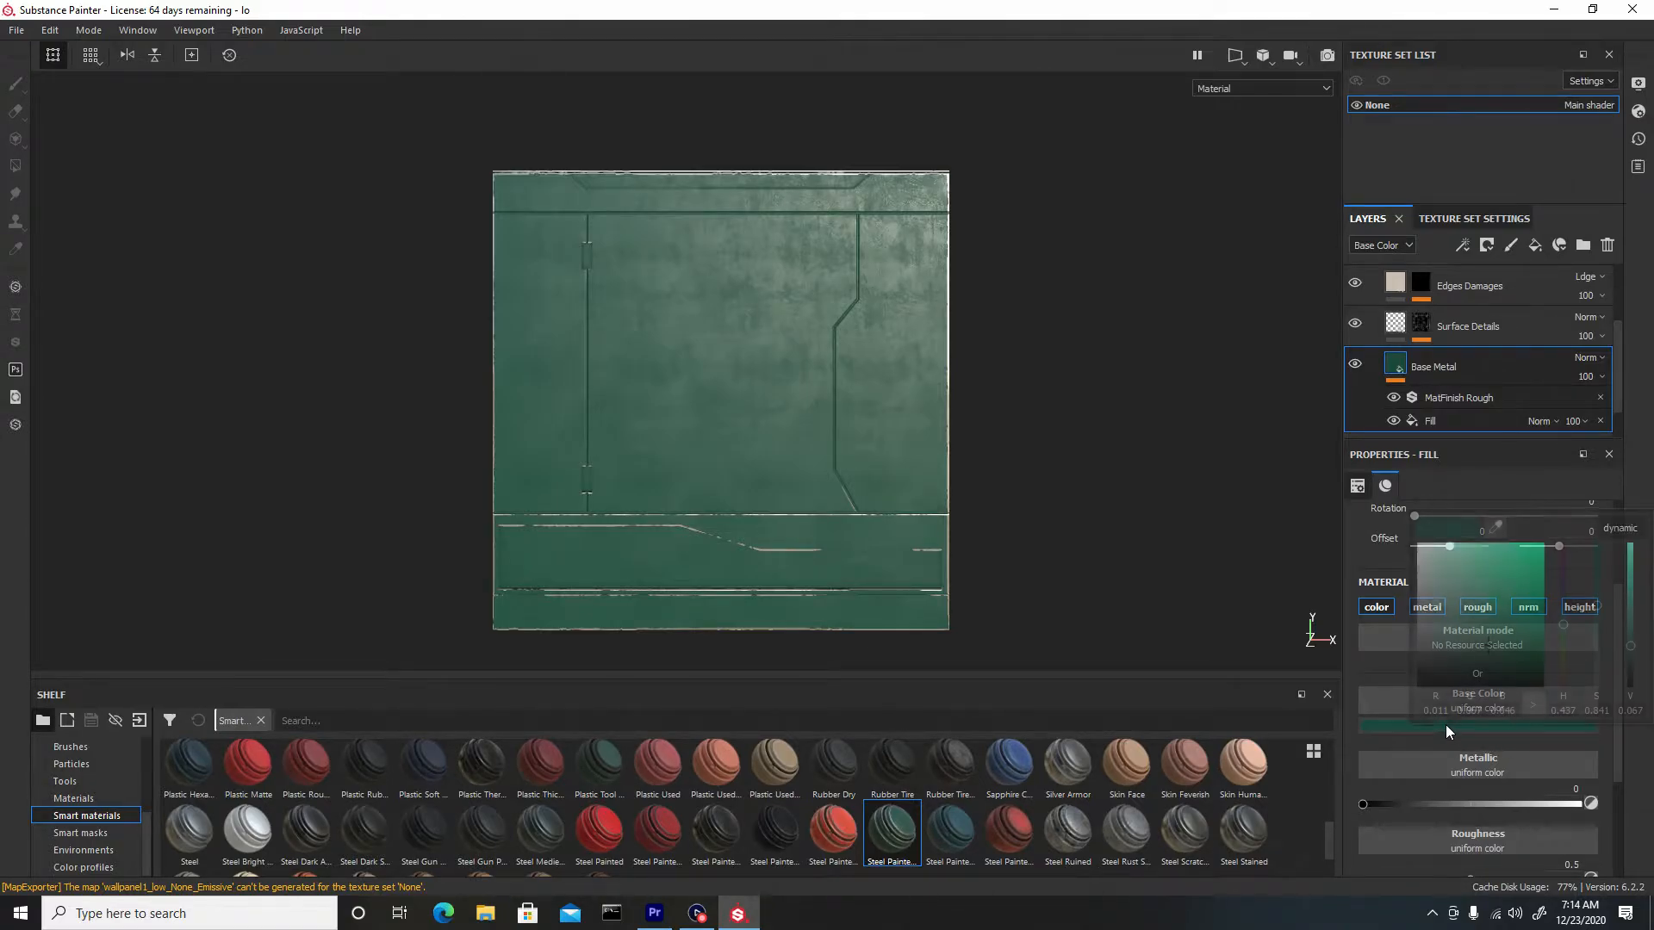
{"action": "left_click_drag", "start_coordinate": [1475, 646], "coordinate": [1428, 660]}
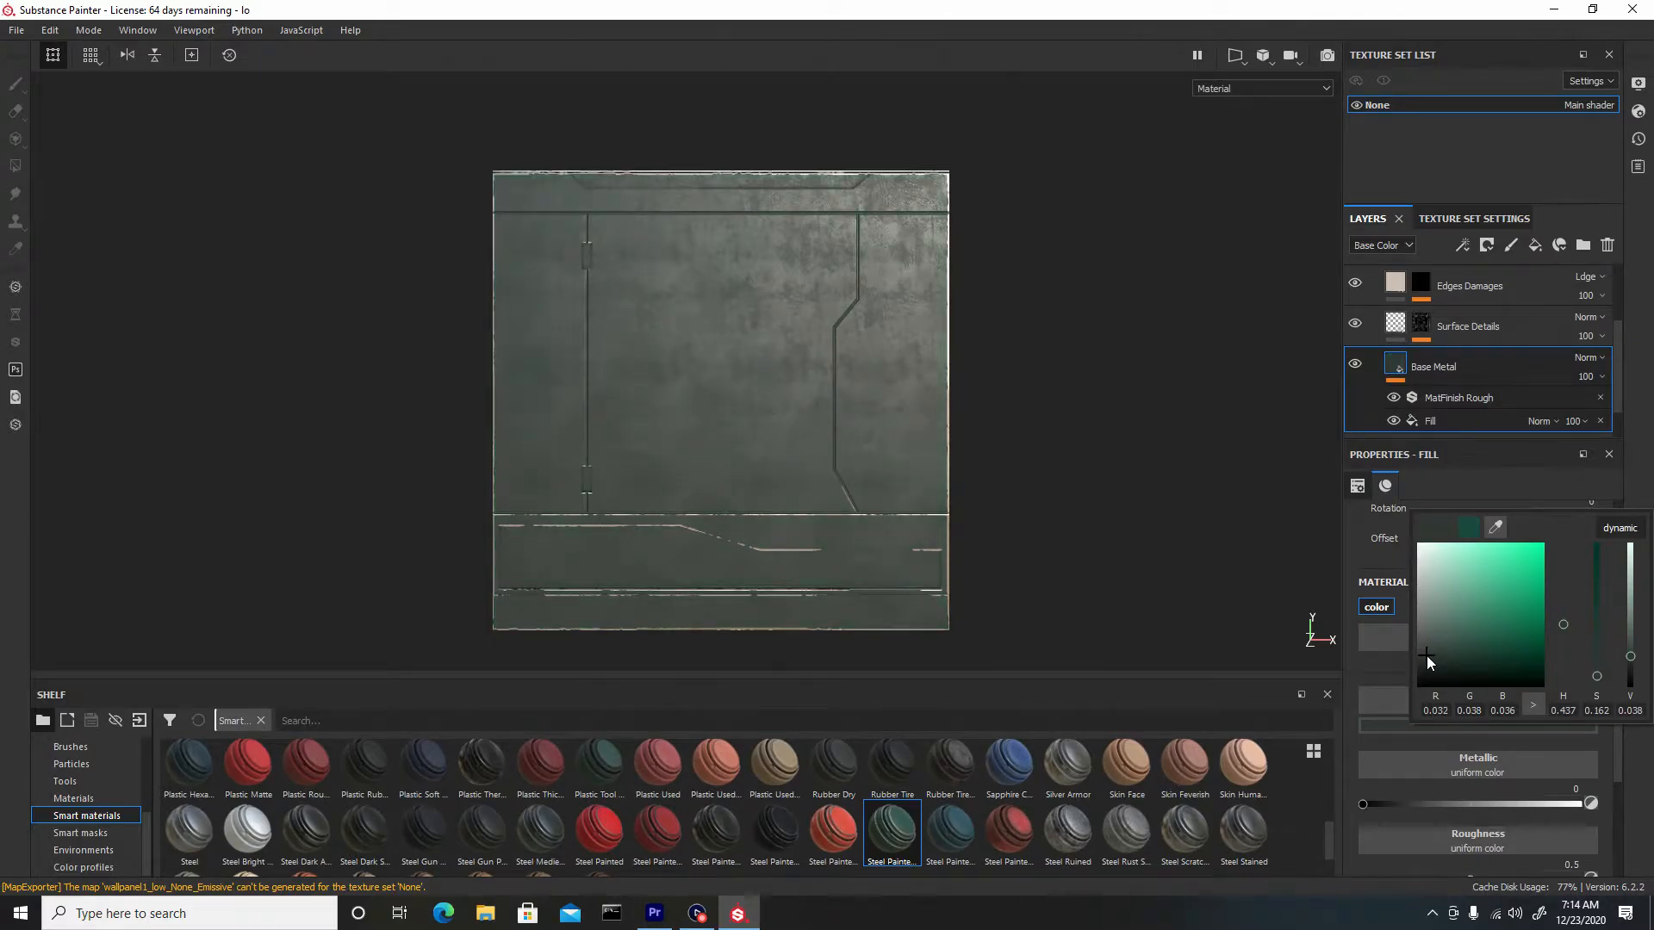
{"action": "left_click_drag", "start_coordinate": [1426, 654], "coordinate": [1564, 706]}
{"action": "left_click", "coordinate": [1429, 669]}
{"action": "left_click", "coordinate": [1422, 660]}
{"action": "left_click", "coordinate": [1564, 488]}
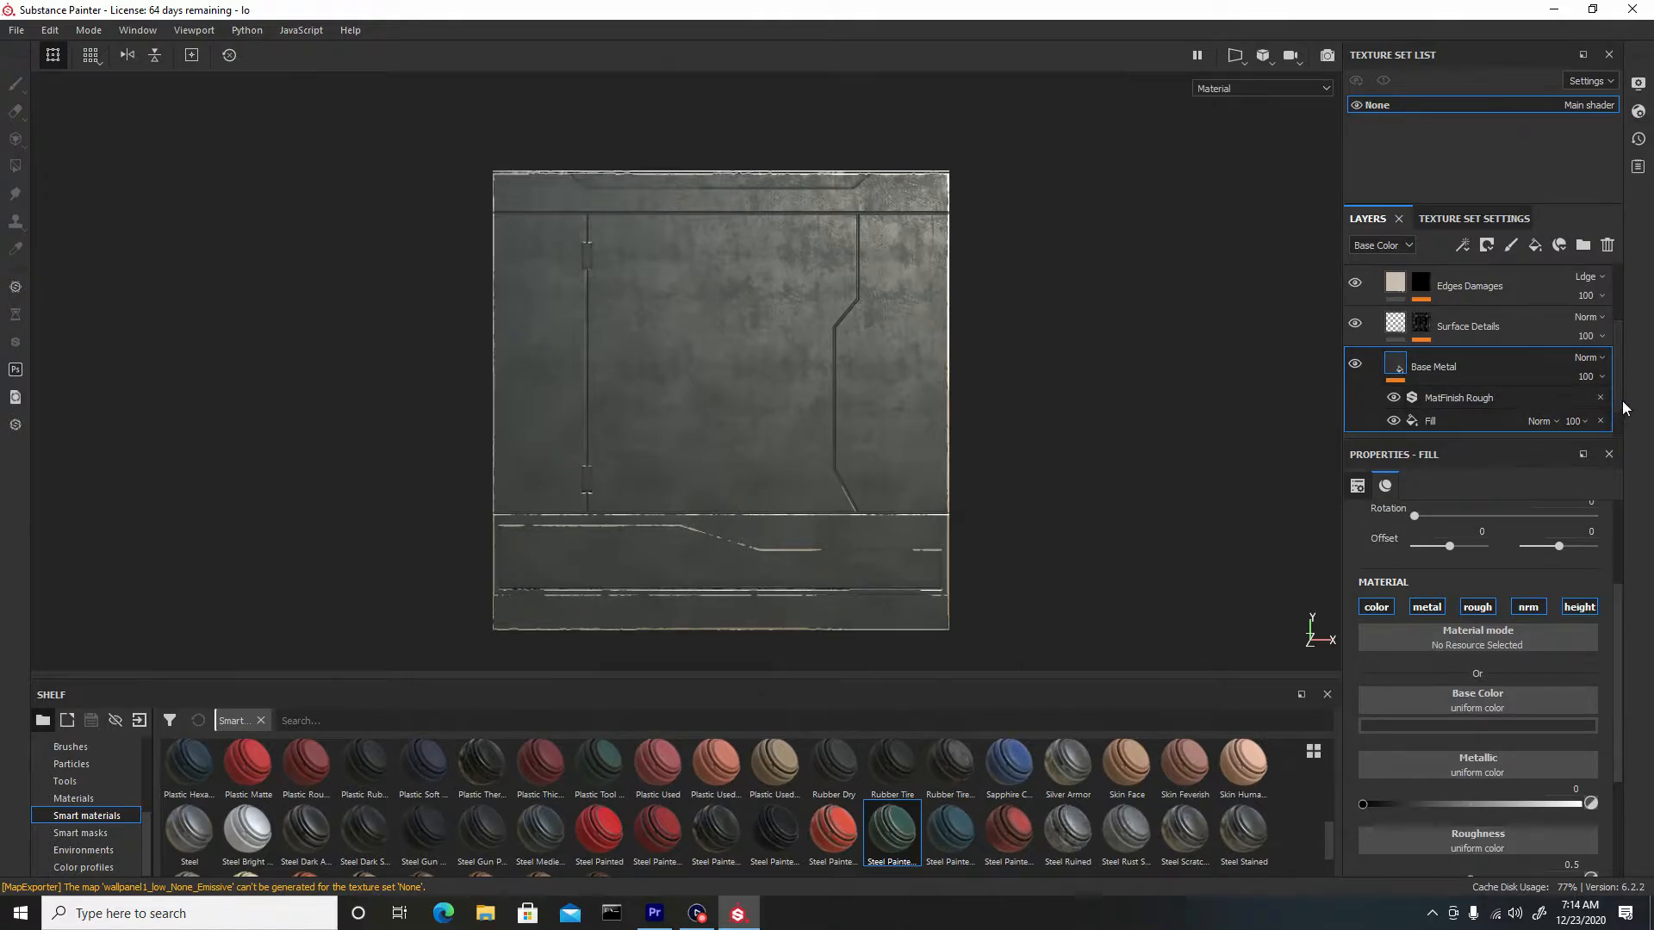
Collapse the Steel Painted Scraped Green folder and rename it "Base Color".
{"action": "left_click_drag", "start_coordinate": [1615, 409], "coordinate": [1616, 310]}
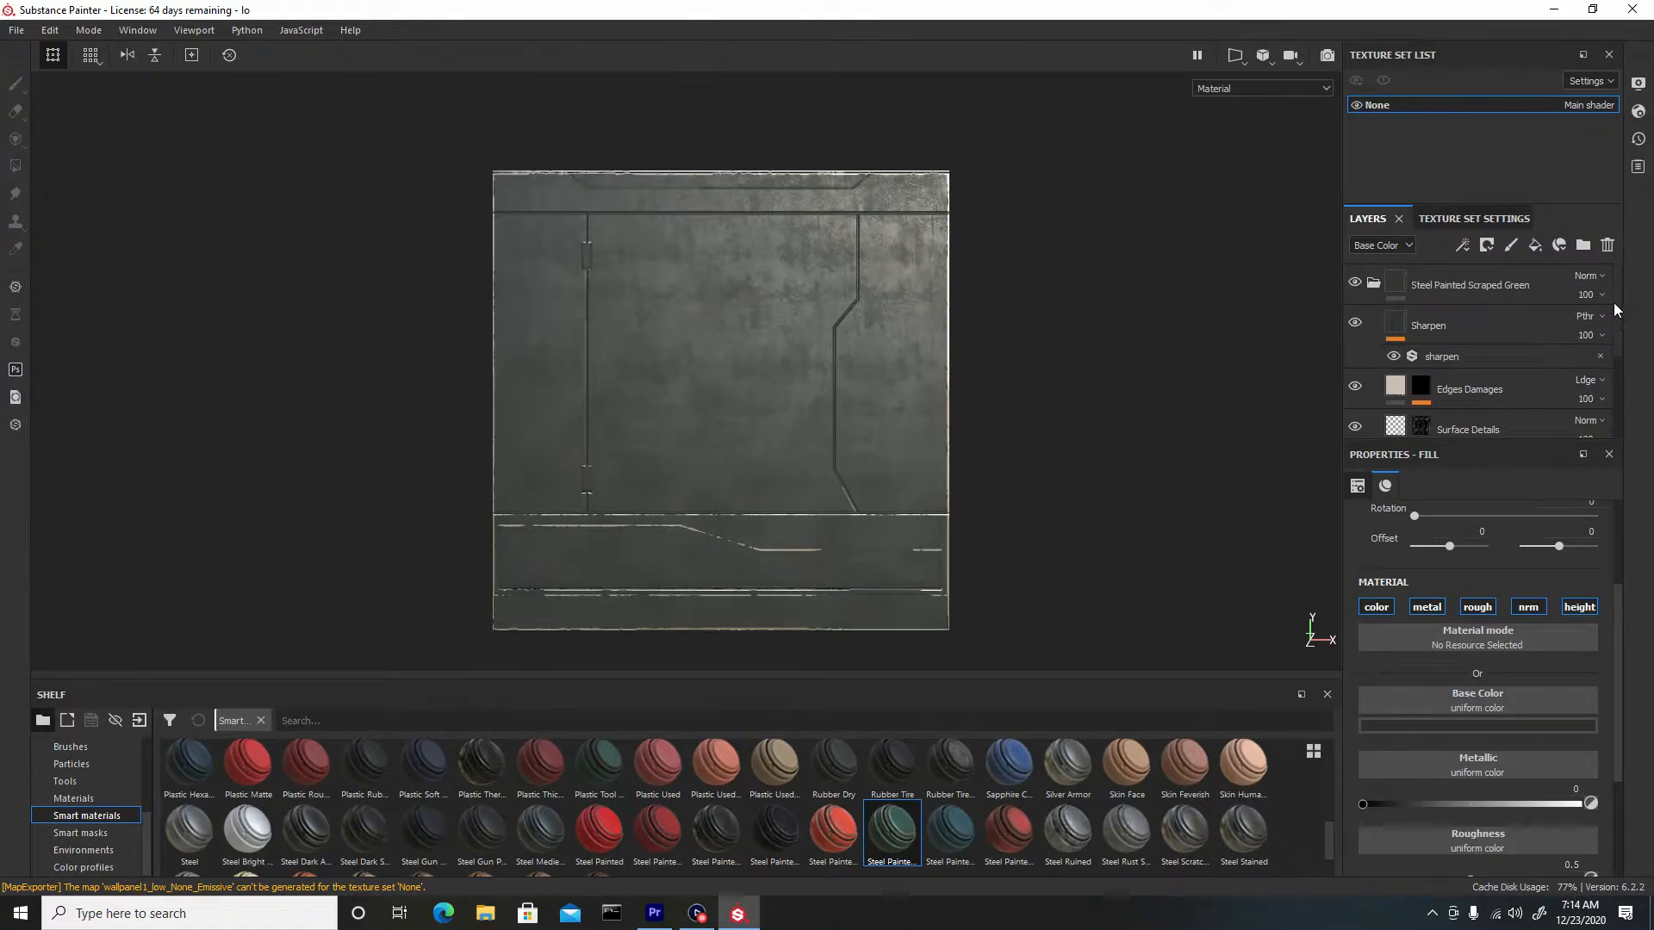
{"action": "left_click", "coordinate": [1373, 283]}
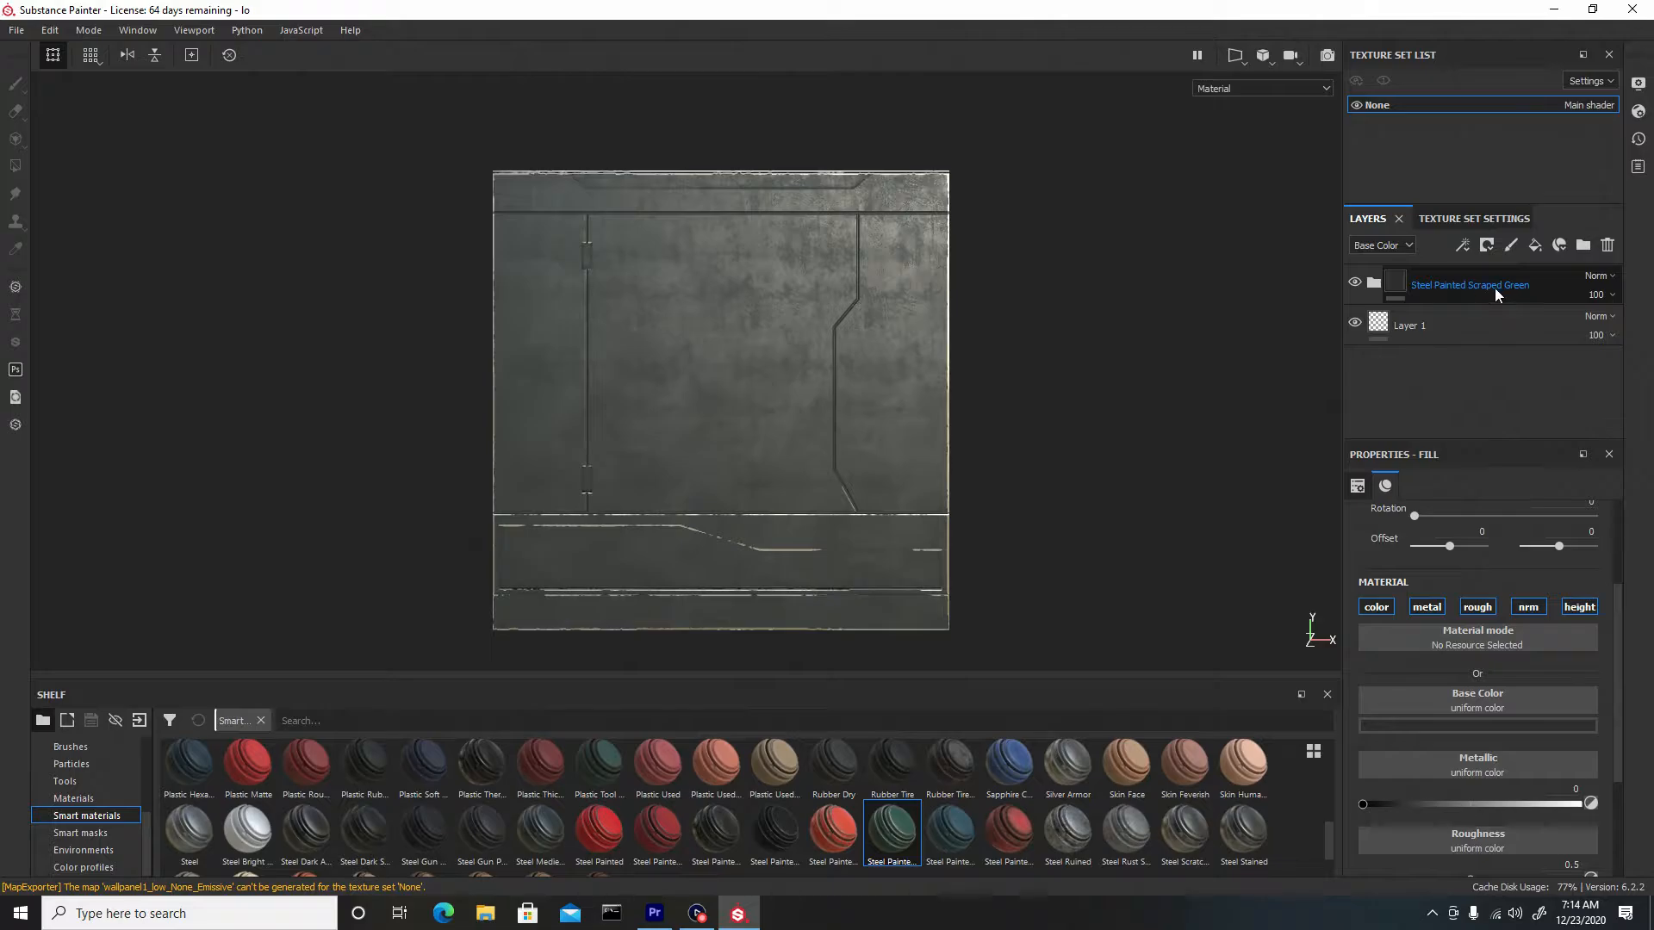
{"action": "double_click", "coordinate": [1466, 284]}
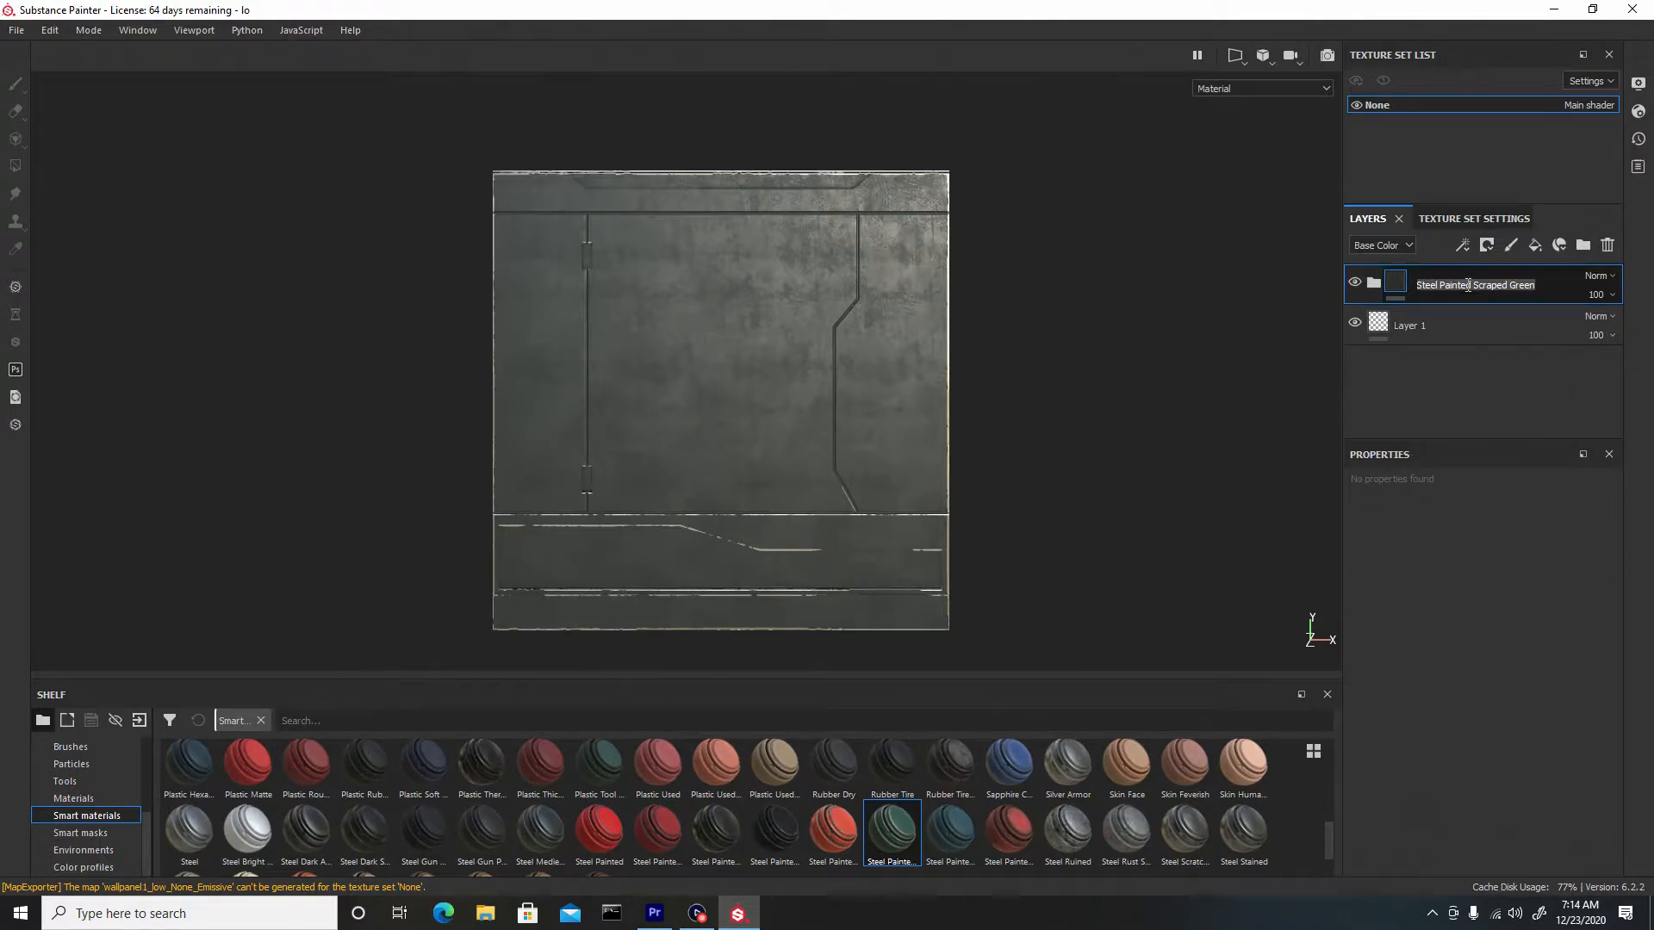
{"action": "type", "text": "Base Color"}
{"action": "key", "text": "Return"}
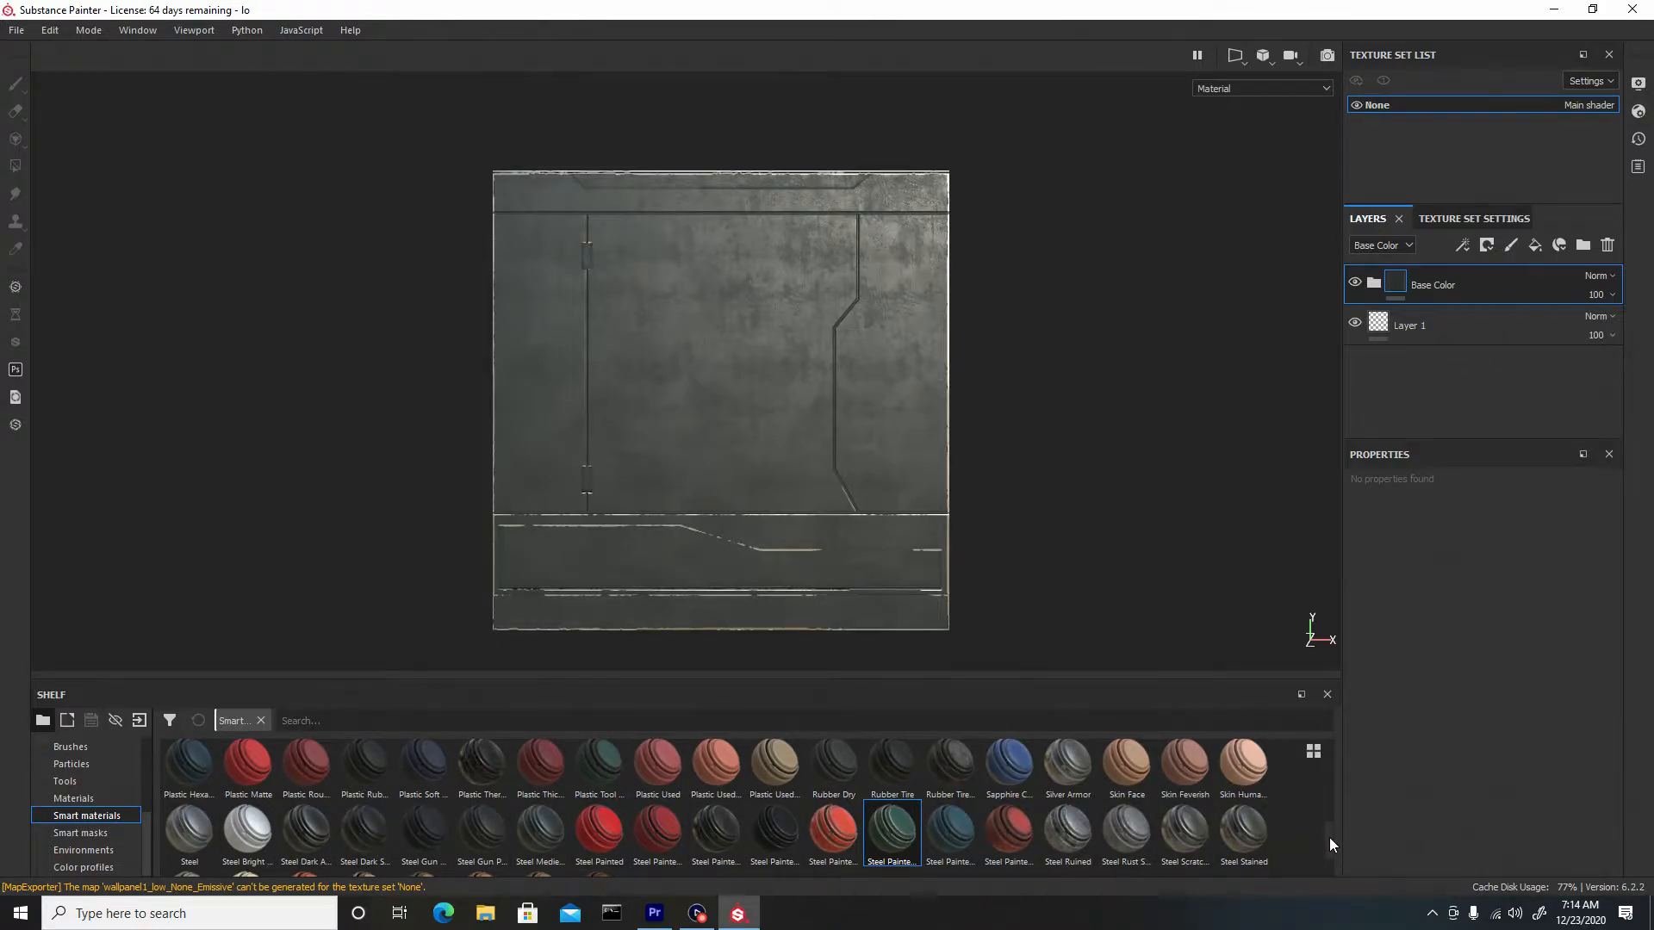
Apply the Fabric Stretchy Sci-Fi smart material to the panel, above the Base Color folder.
{"action": "left_click_drag", "start_coordinate": [1330, 837], "coordinate": [1328, 771]}
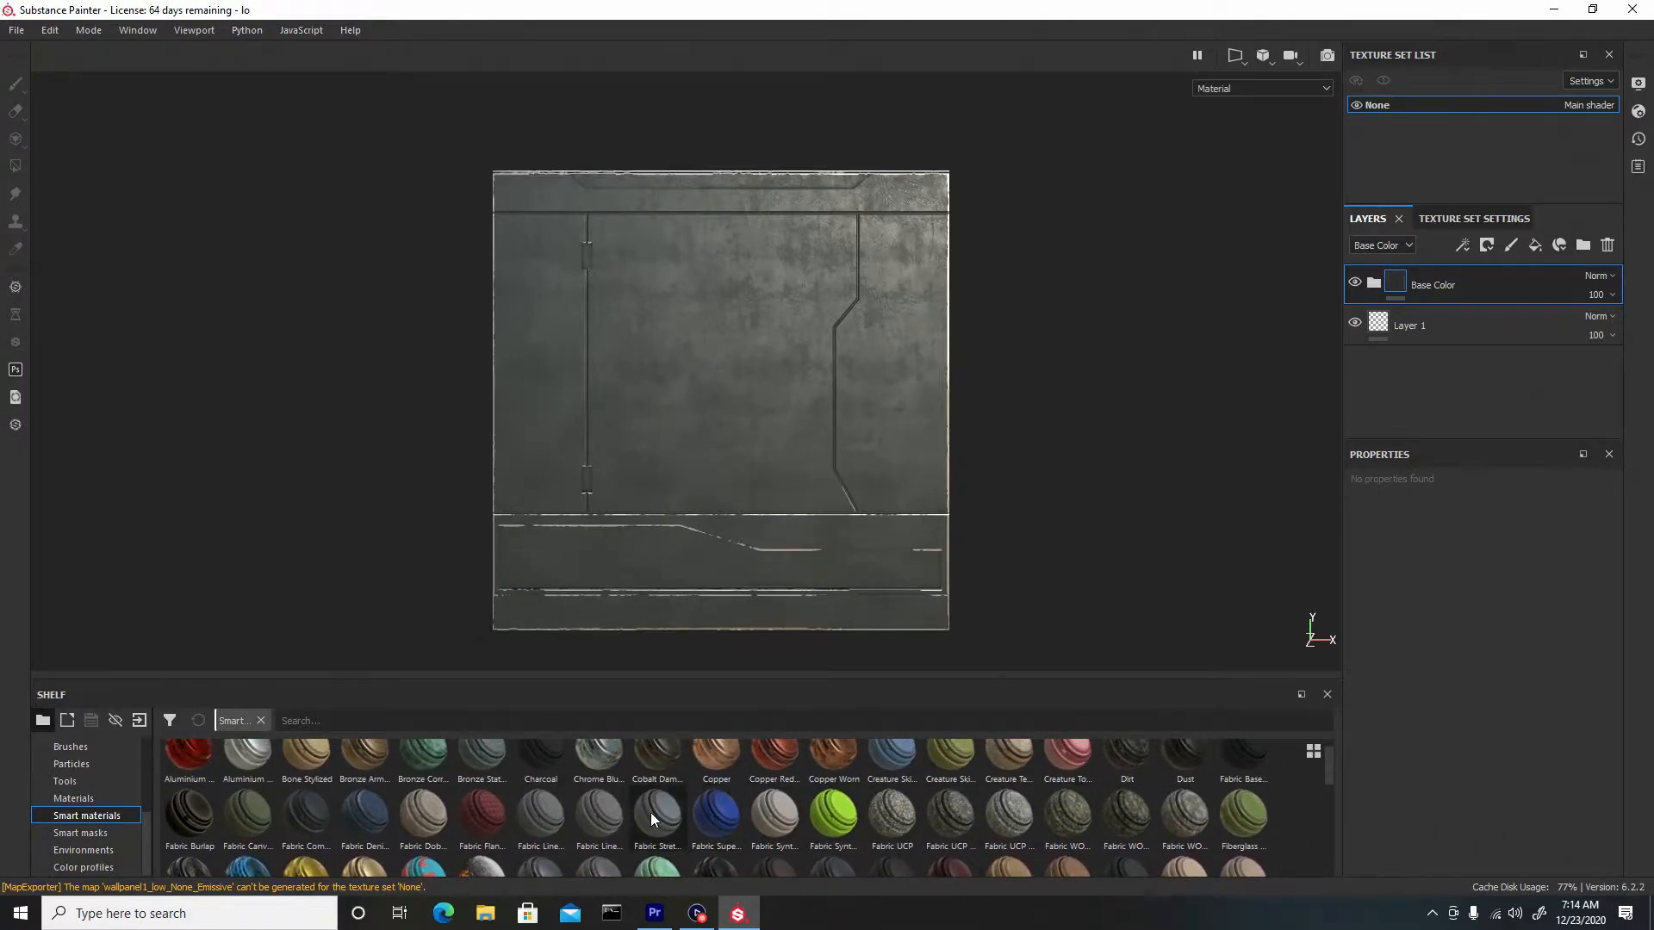
{"action": "mouse_move", "coordinate": [651, 814]}
{"action": "left_click_drag", "start_coordinate": [649, 813], "coordinate": [628, 420]}
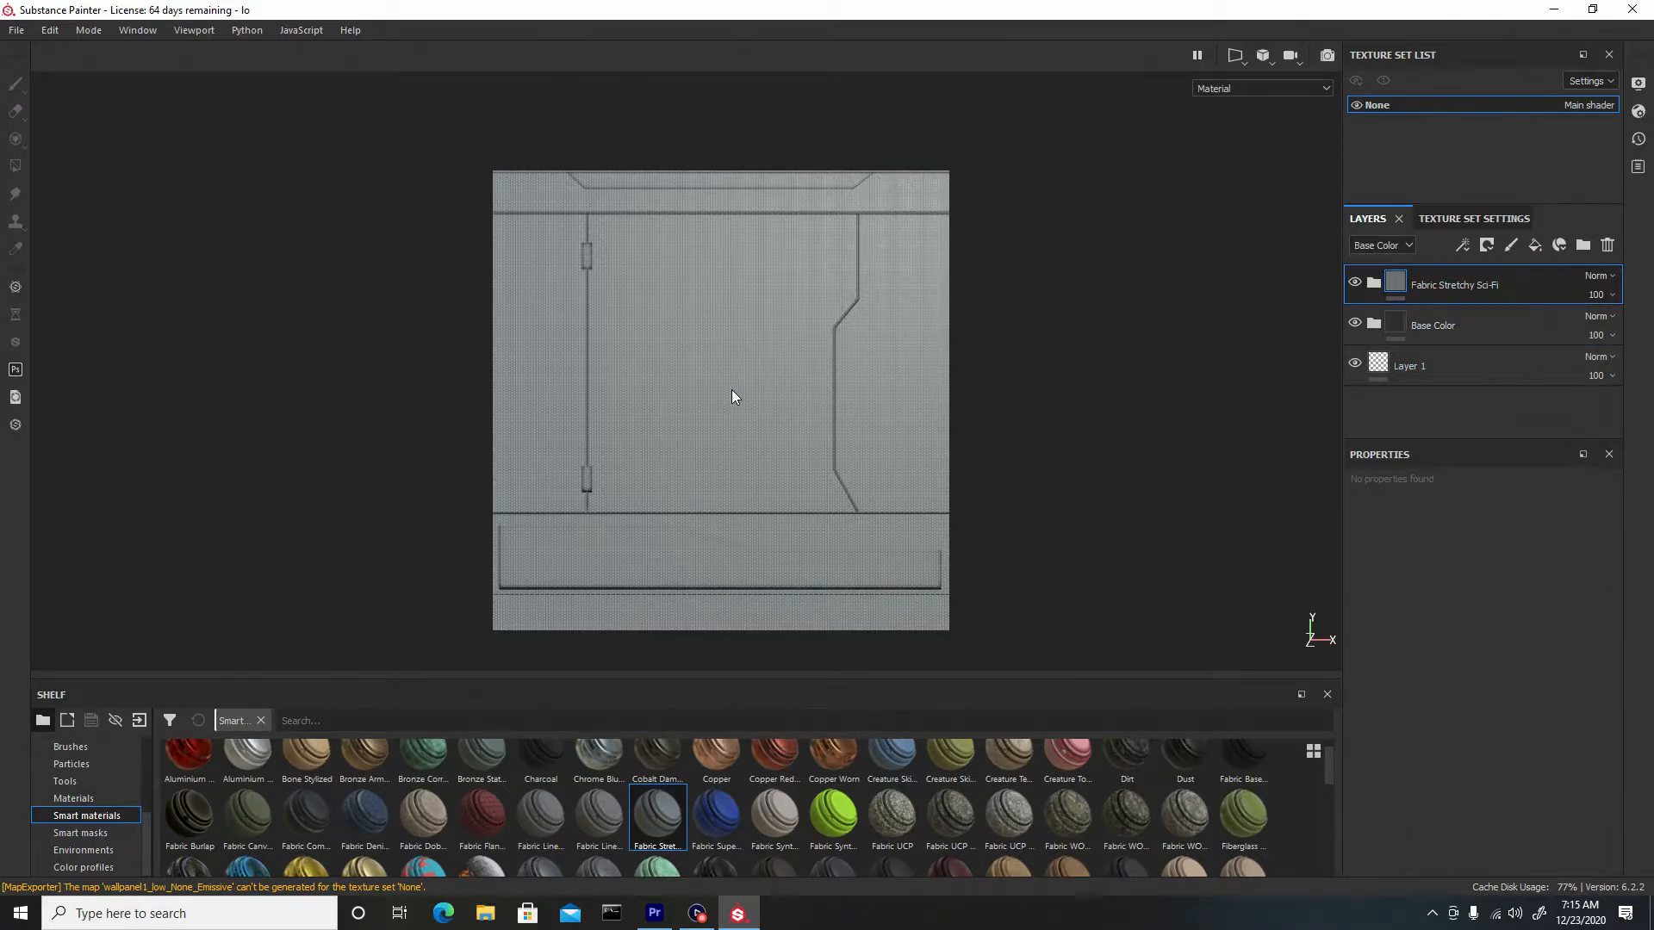
Enlarge the hexagons by setting the UV scale of the hexa fill in the Hexagon Pattern layer's mask to 26.95.
{"action": "left_click", "coordinate": [1374, 283]}
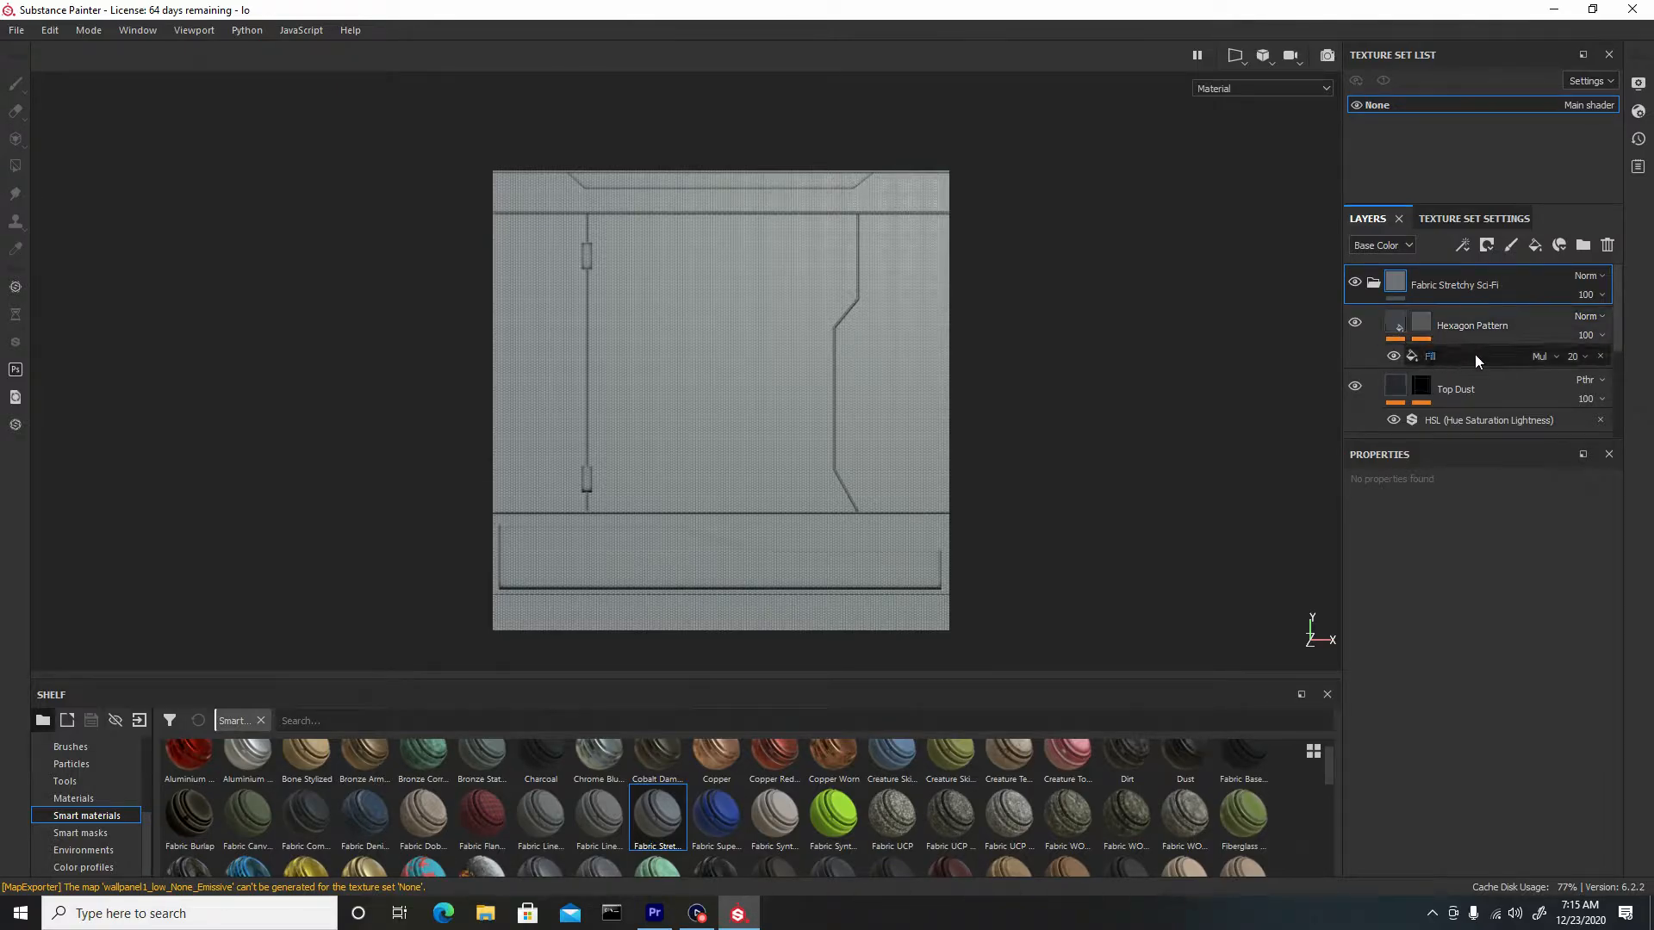
{"action": "left_click", "coordinate": [1395, 332]}
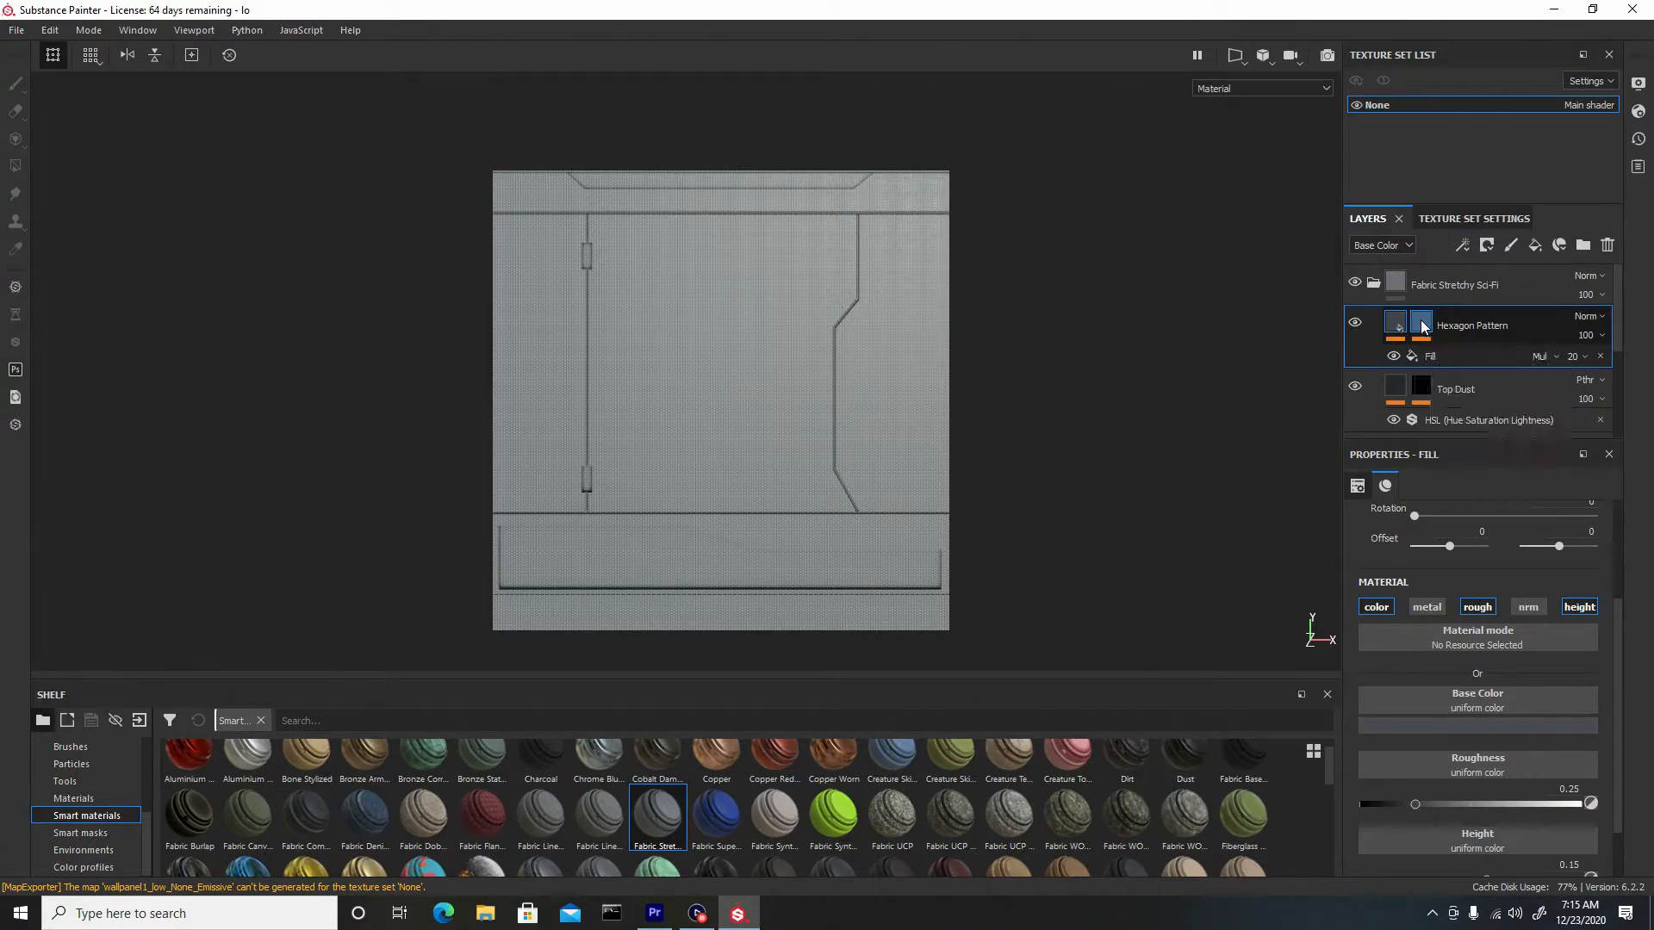
{"action": "left_click", "coordinate": [1422, 324]}
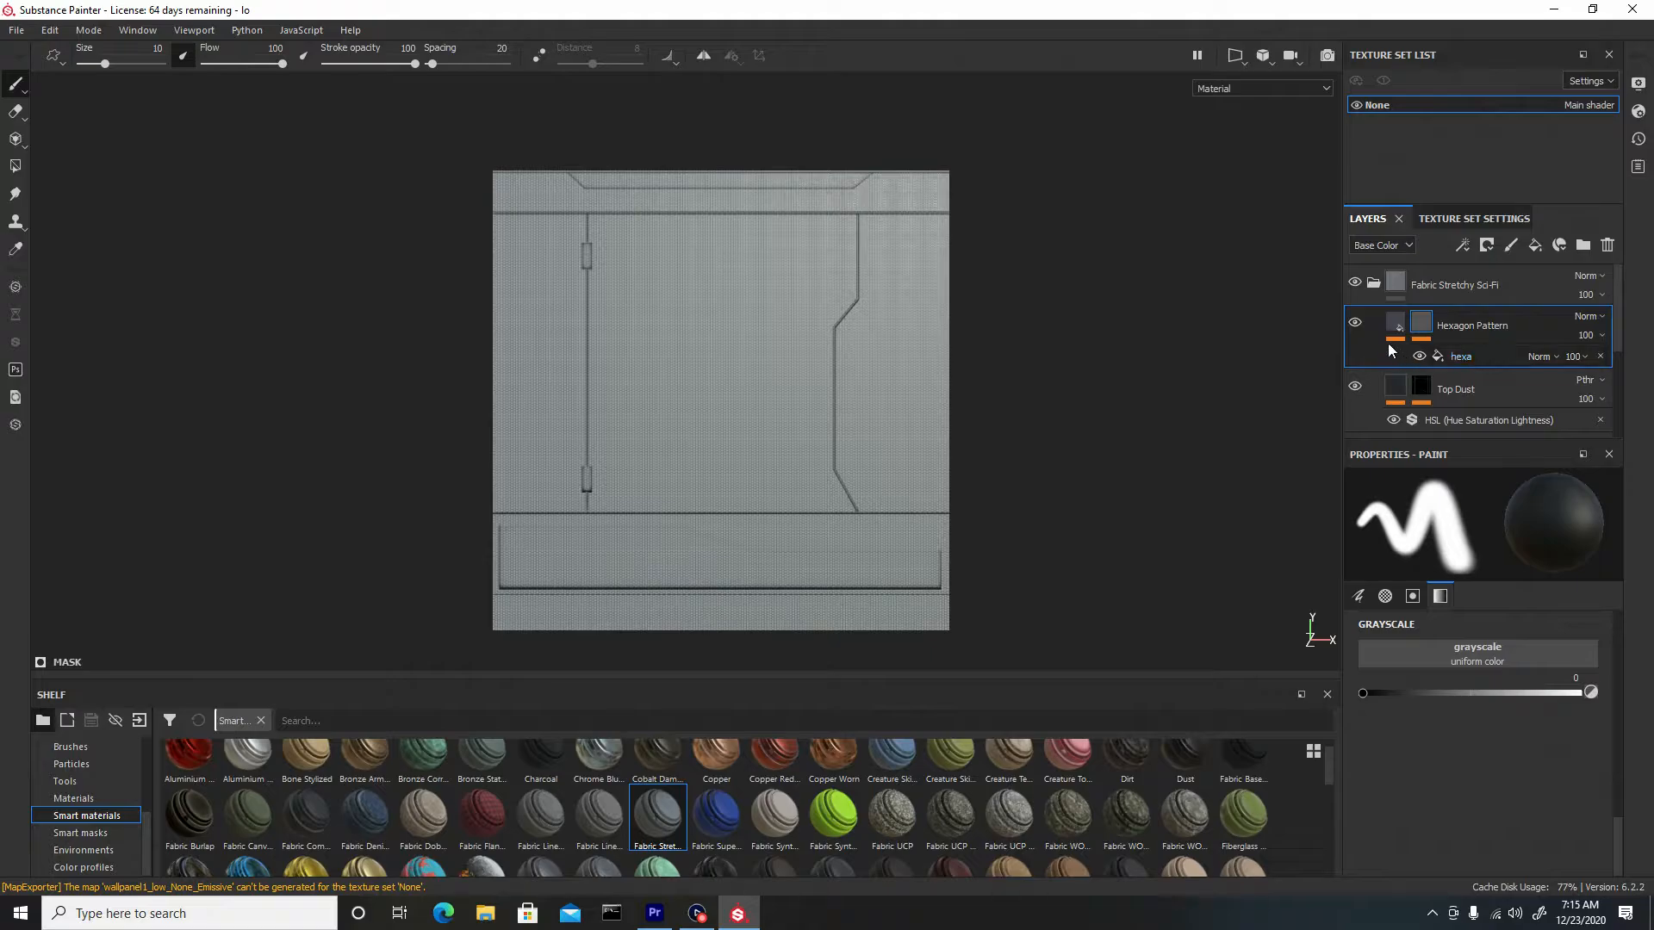
{"action": "left_click", "coordinate": [1460, 358]}
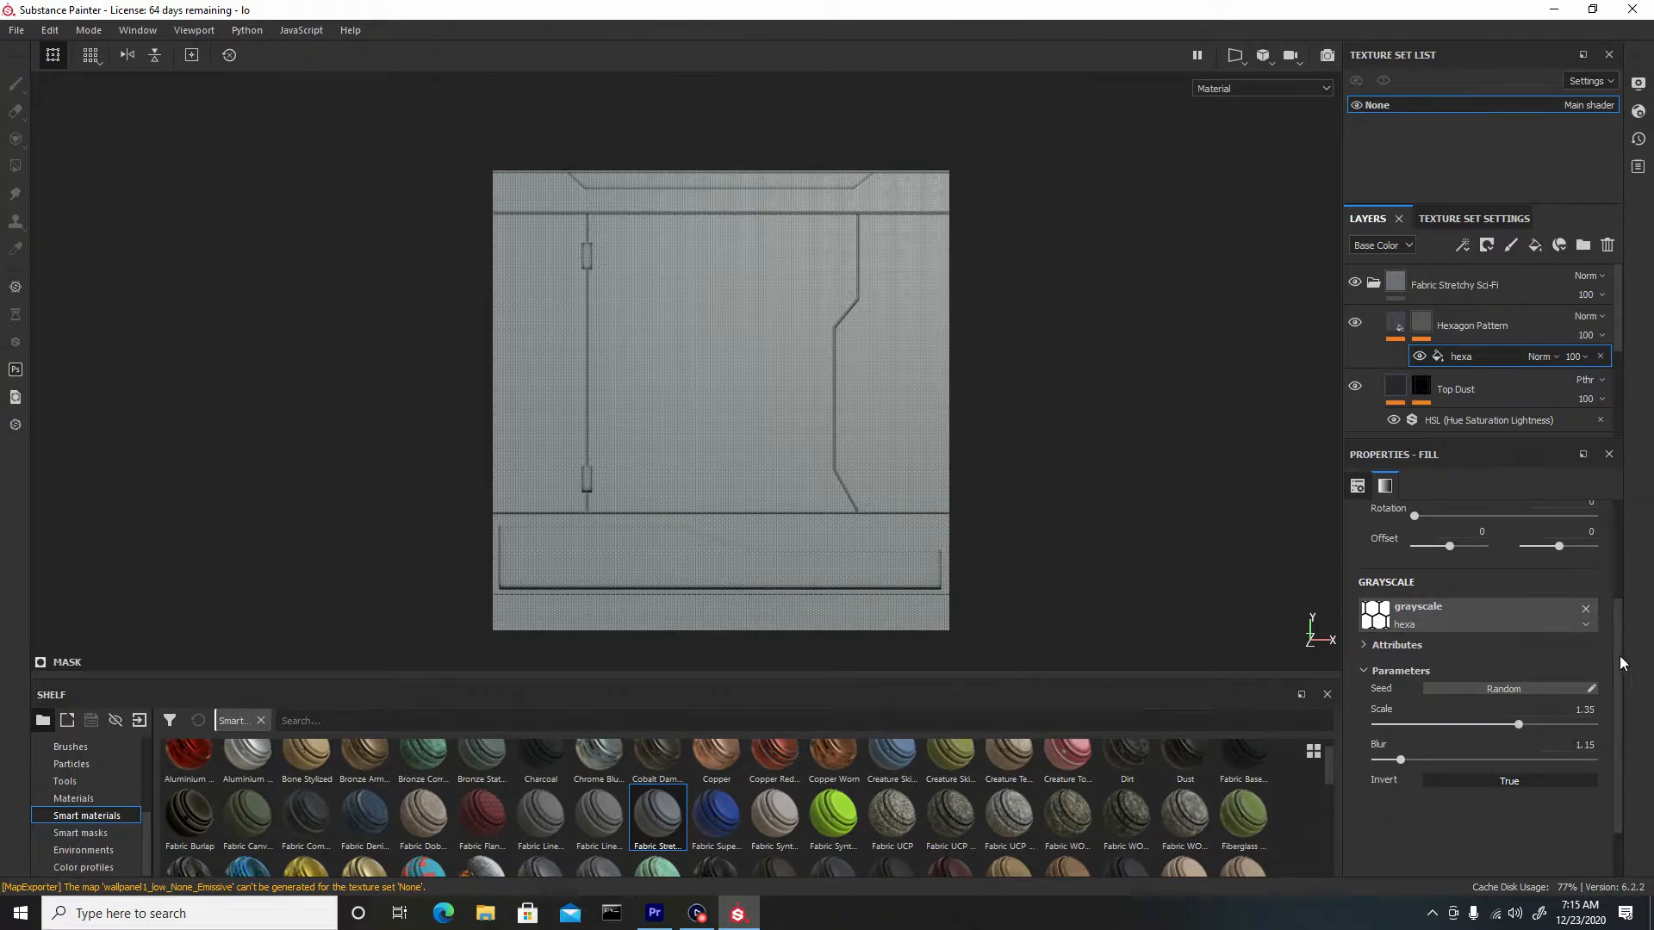
{"action": "left_click_drag", "start_coordinate": [1617, 726], "coordinate": [1617, 721]}
{"action": "scroll", "coordinate": [1619, 672], "scroll_direction": "up", "scroll_amount": 1}
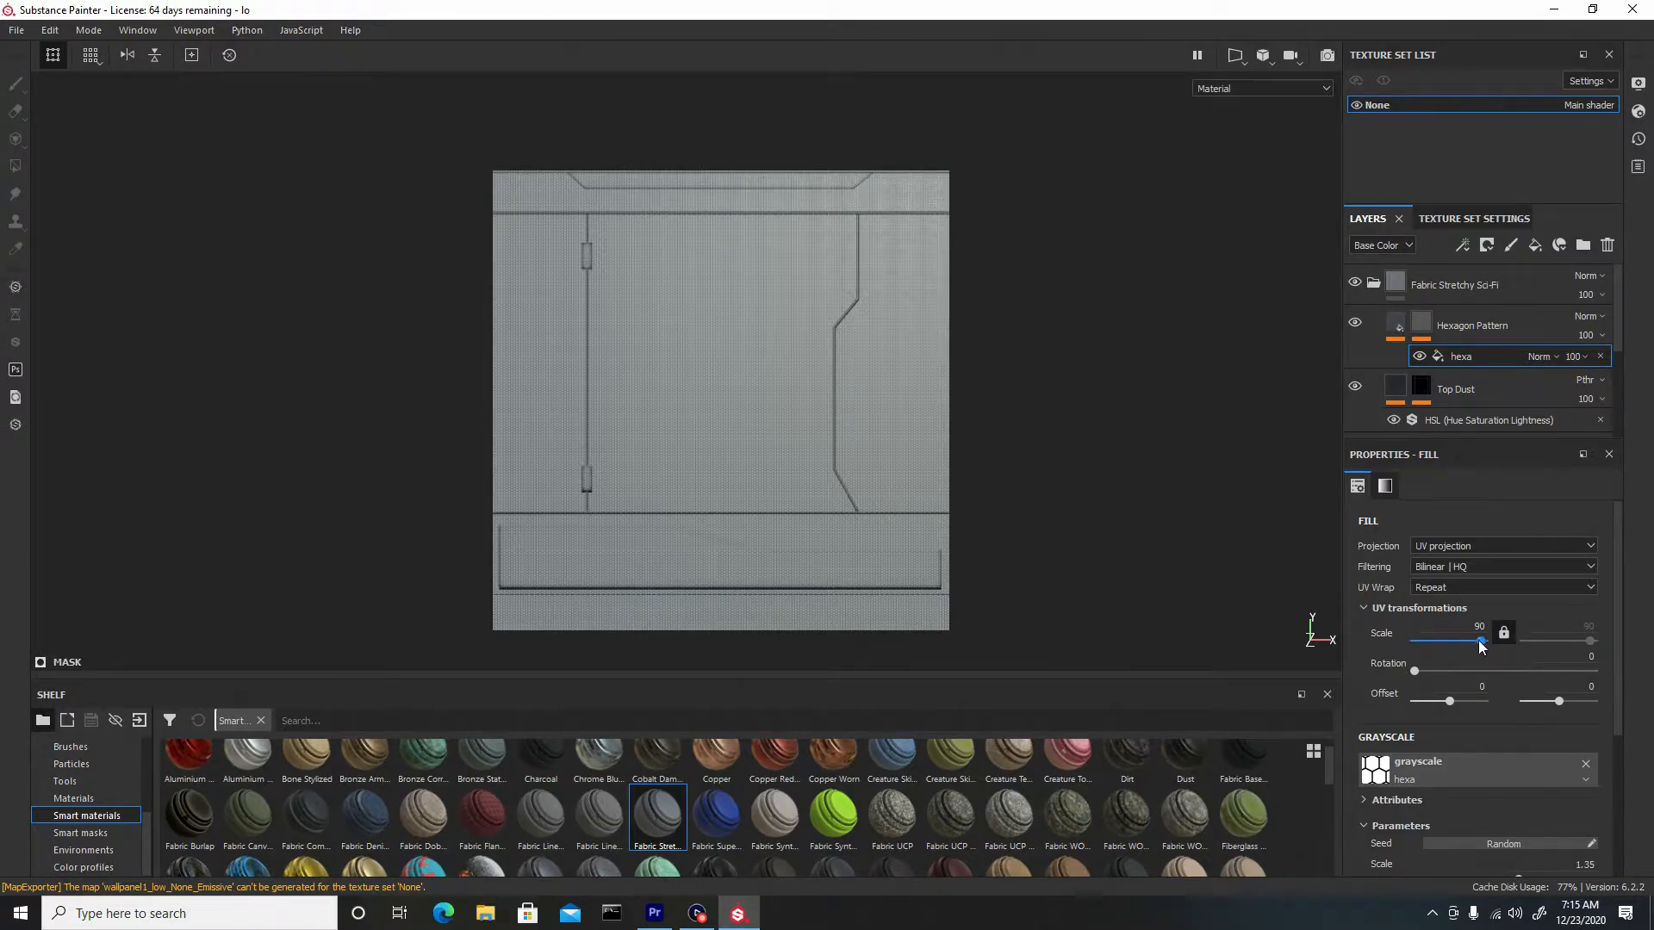
{"action": "left_click_drag", "start_coordinate": [1481, 641], "coordinate": [1470, 645]}
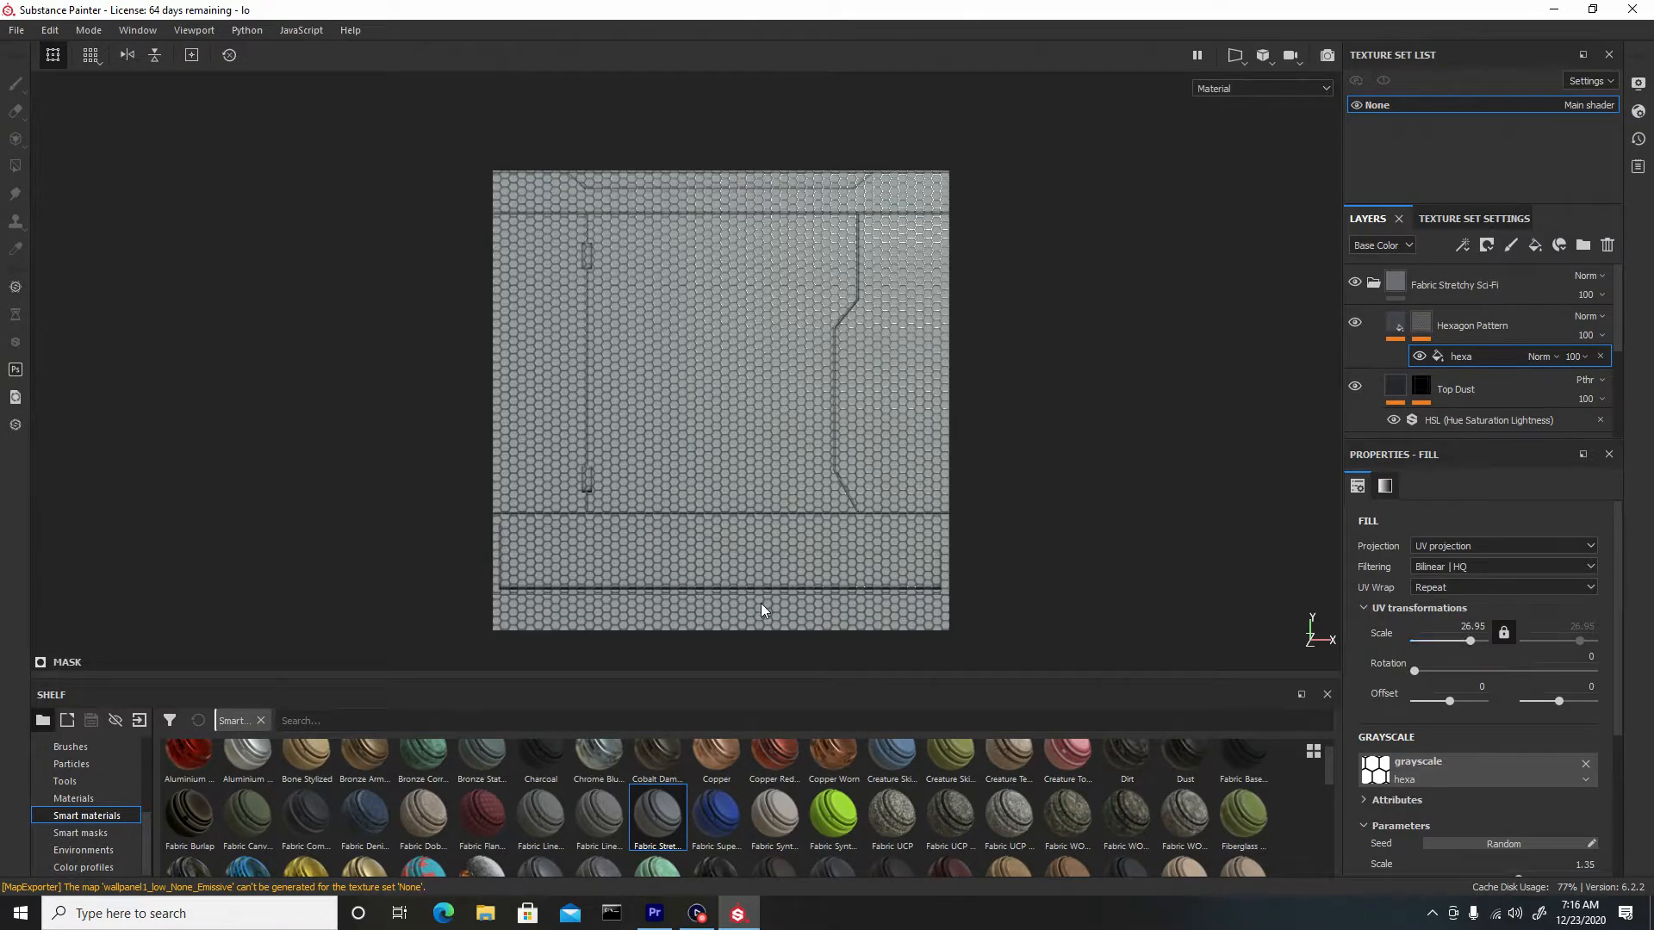
Change the base color of the Hexagon Pattern layer to a nearly neutral grey of about RGB 0.246, 0.250, 0.258.
{"action": "left_click", "coordinate": [1397, 324]}
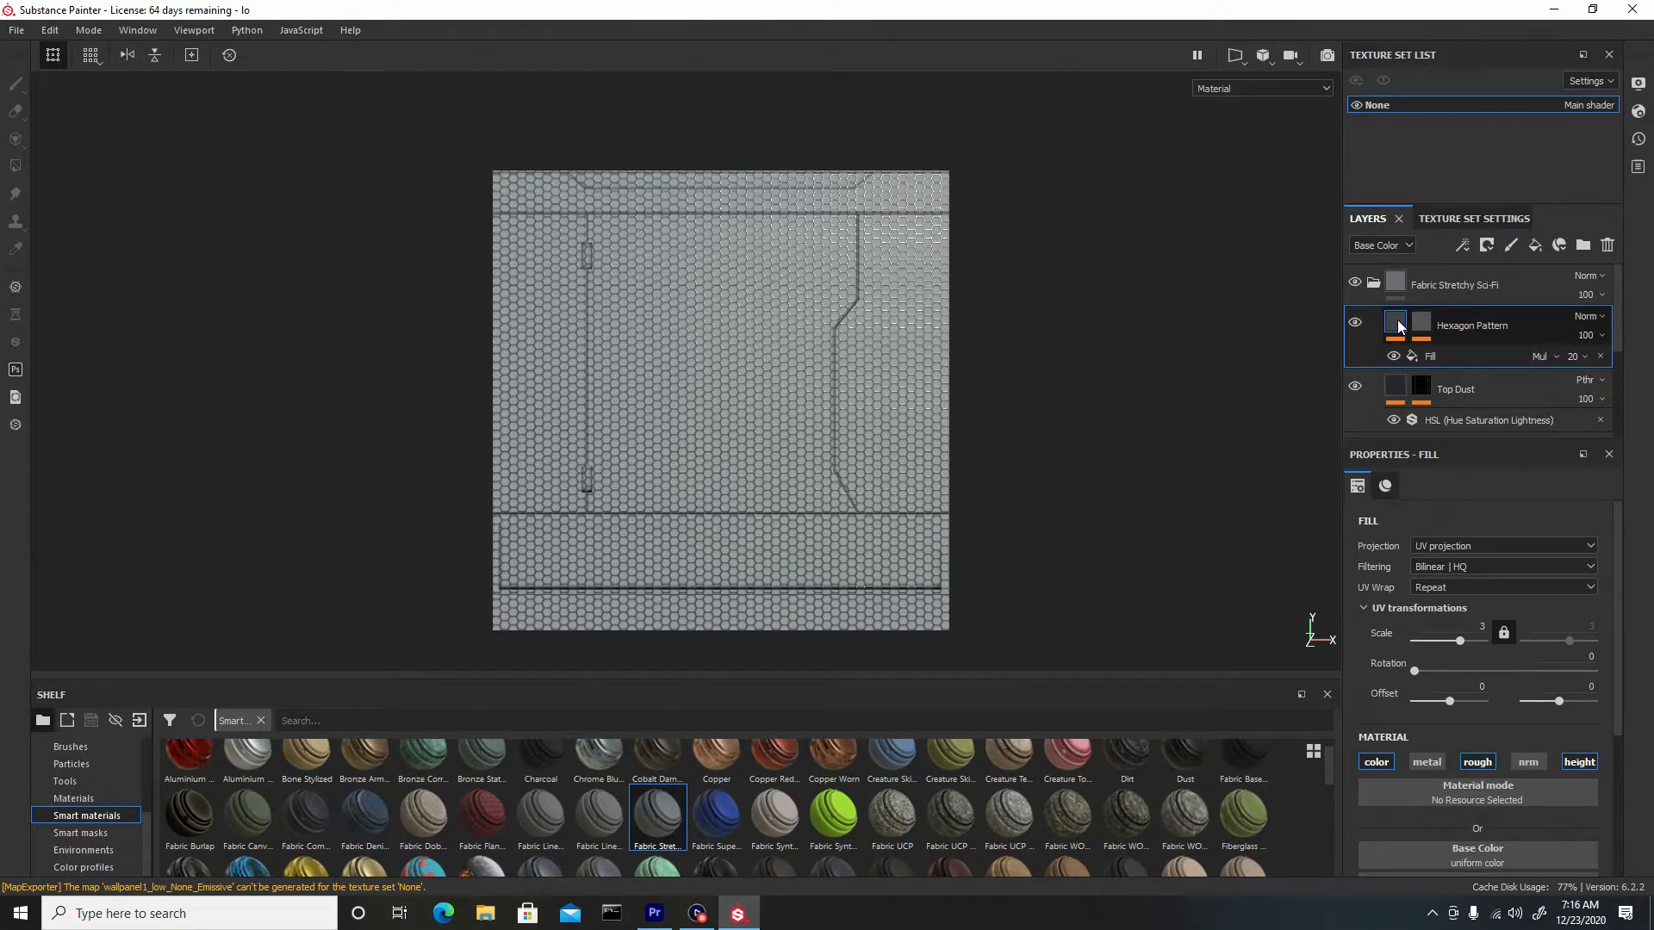
{"action": "scroll", "coordinate": [1449, 641], "scroll_direction": "down", "scroll_amount": 3}
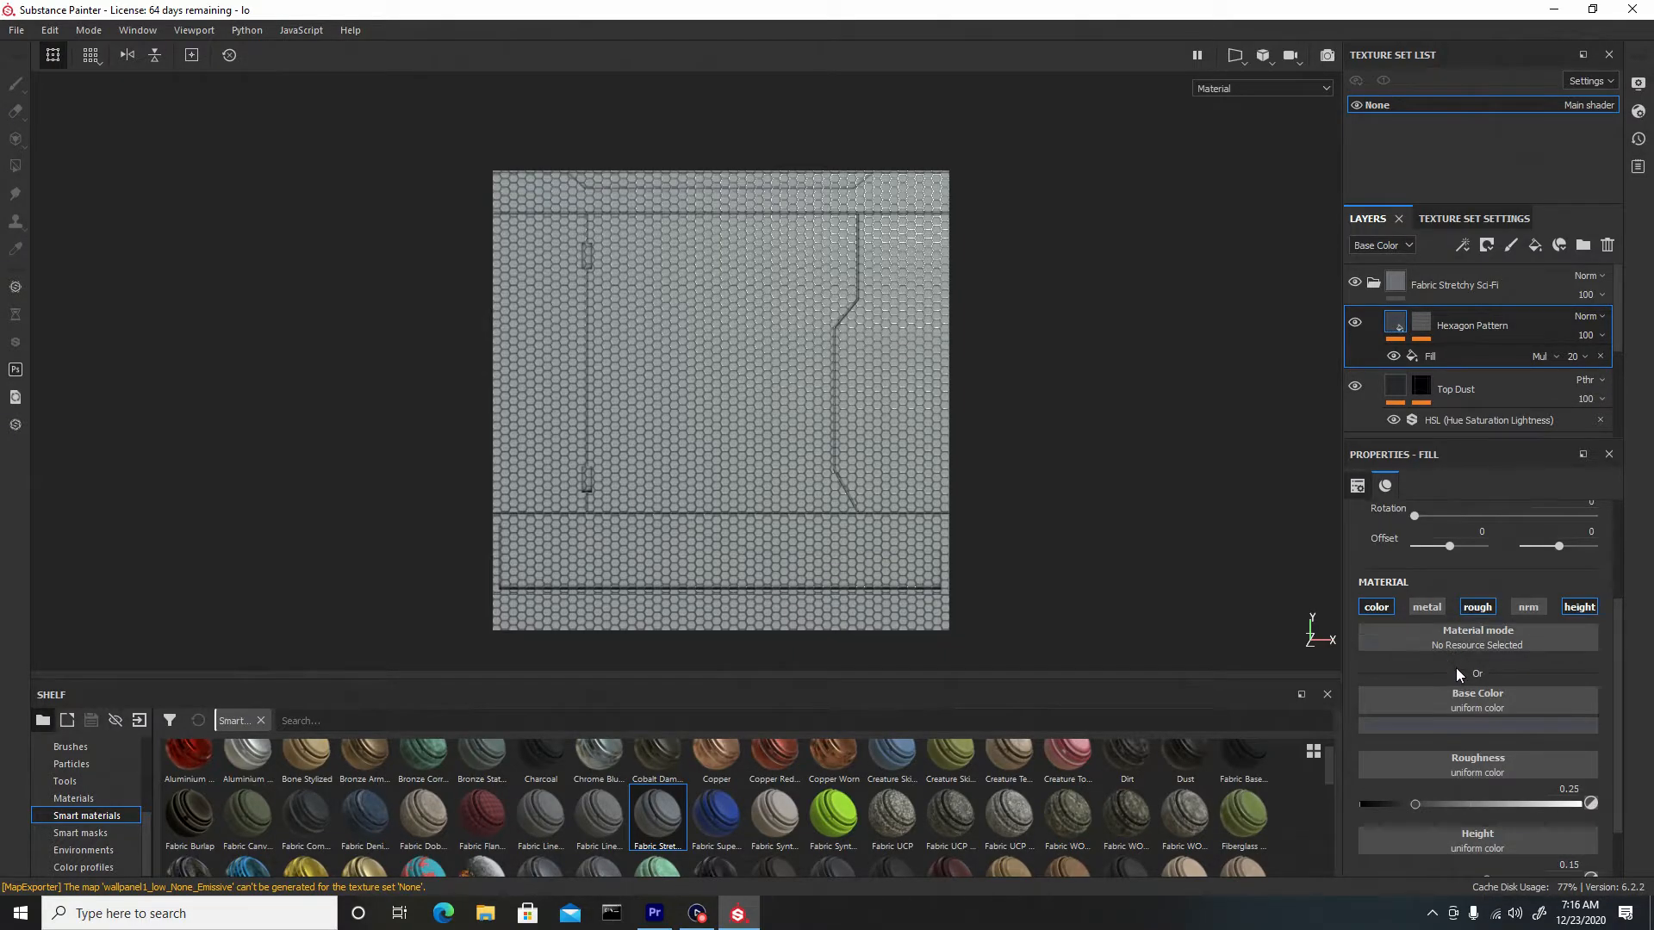
{"action": "left_click", "coordinate": [1466, 727]}
{"action": "left_click_drag", "start_coordinate": [1458, 658], "coordinate": [1421, 614]}
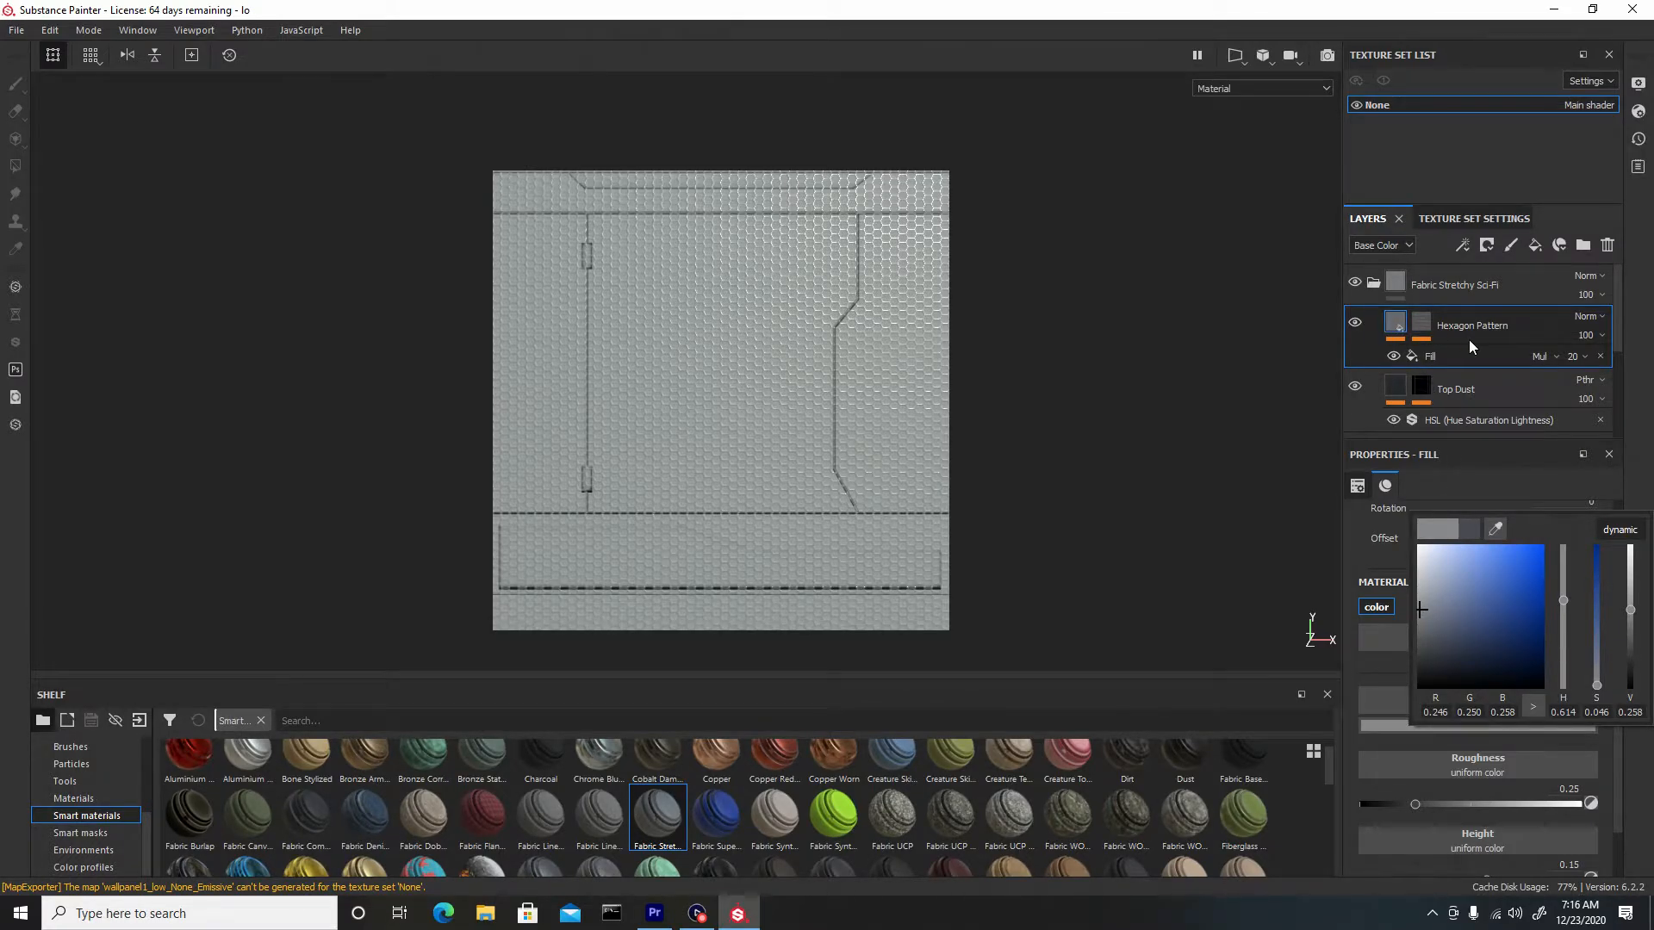
{"action": "left_click", "coordinate": [1421, 326]}
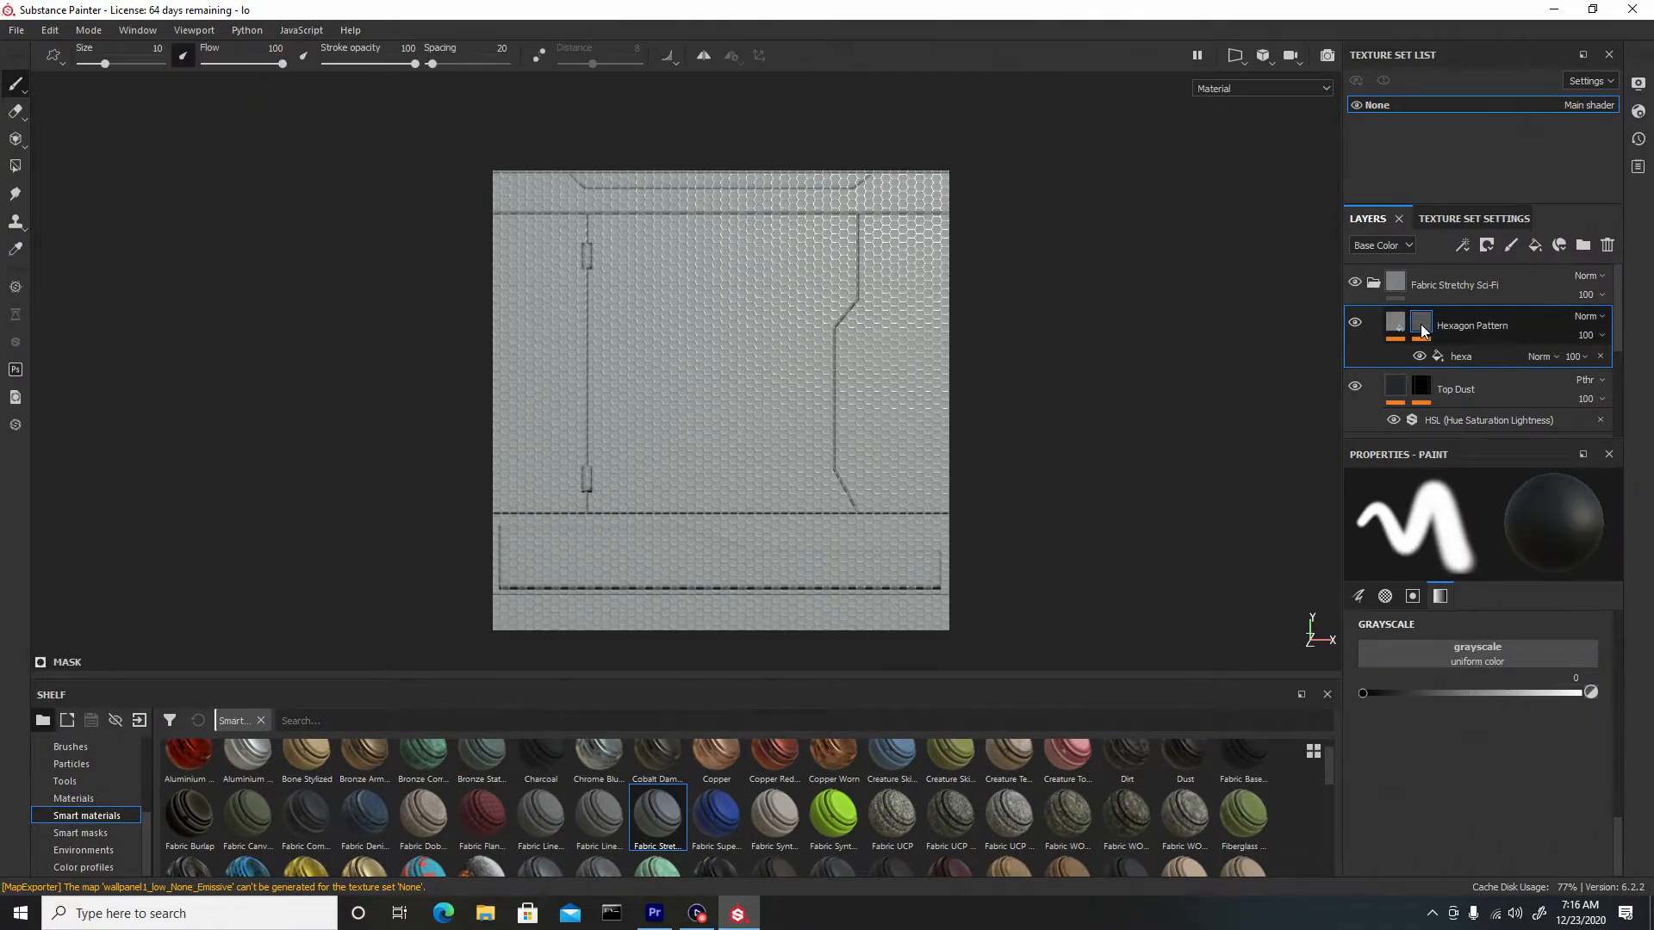
{"action": "left_click", "coordinate": [1396, 327]}
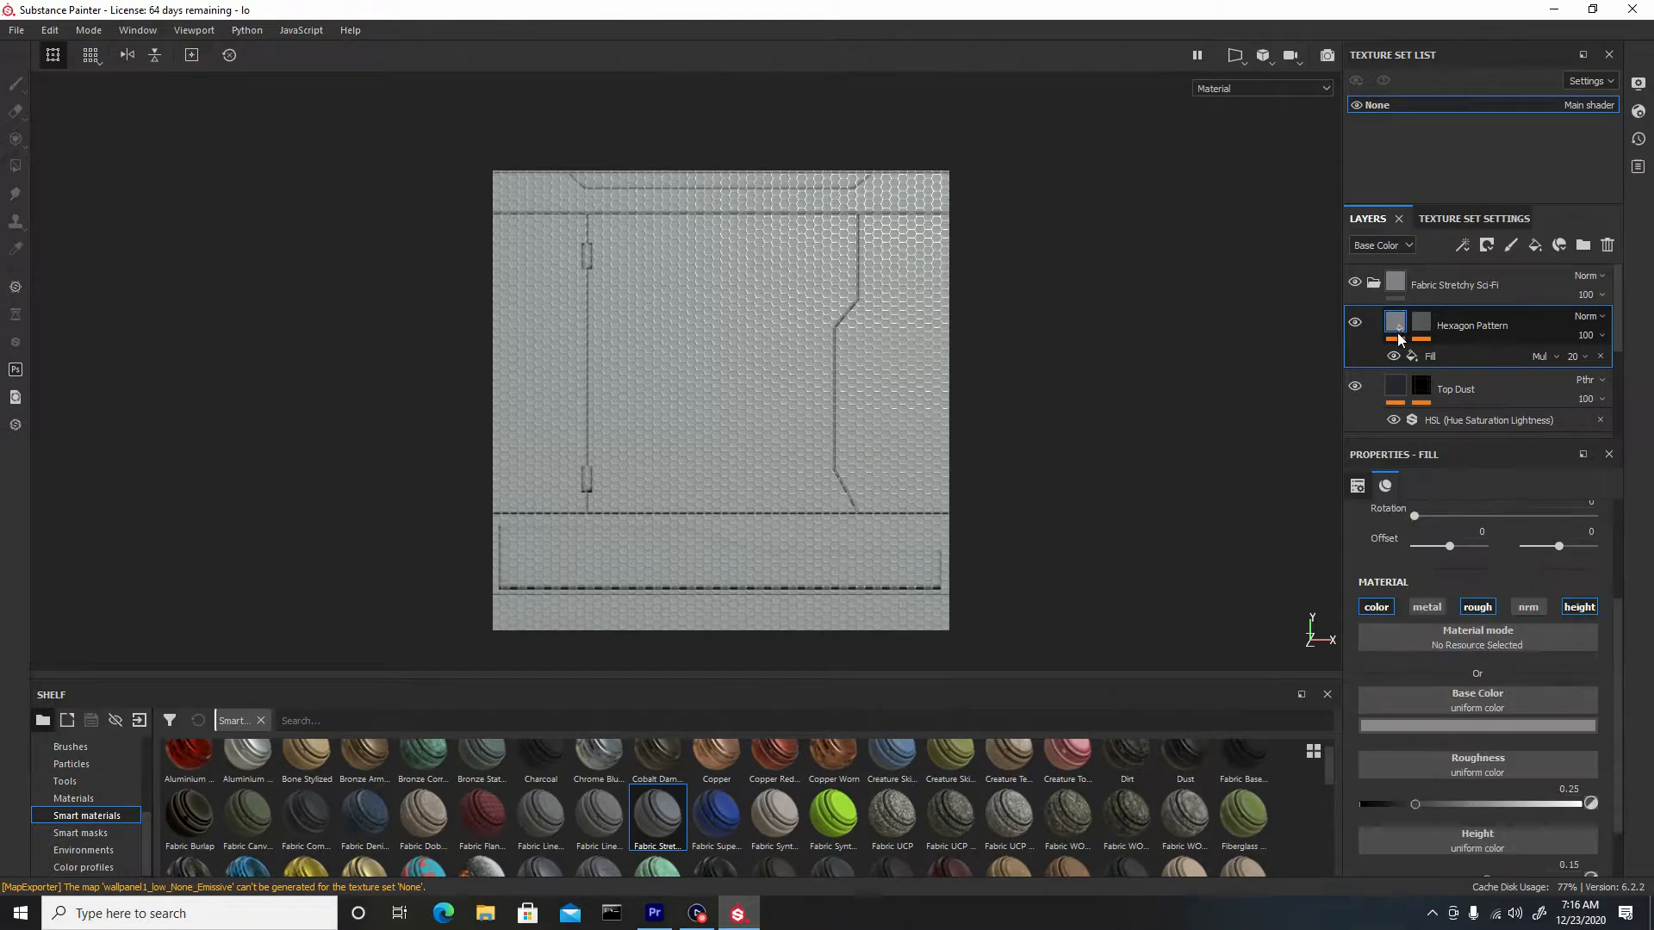
Set the base color of the Base Color fill layer inside the Fabric Stretchy Sci-Fi folder to black.
{"action": "scroll", "coordinate": [1399, 345], "scroll_direction": "down", "scroll_amount": 3}
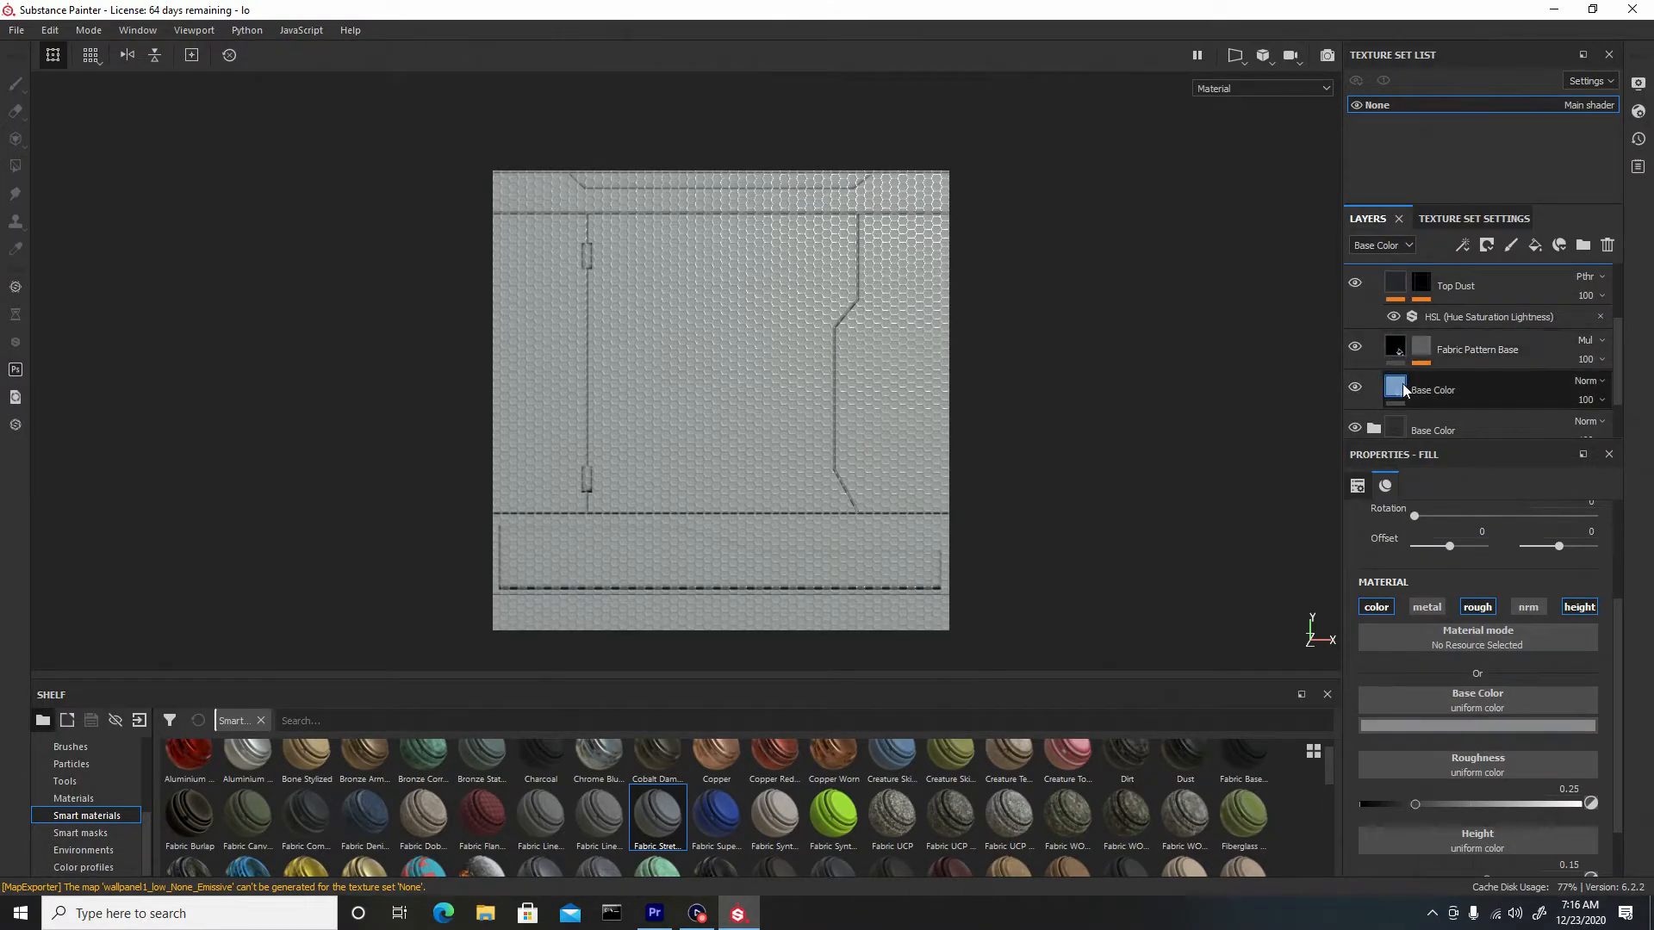
{"action": "left_click", "coordinate": [1397, 388]}
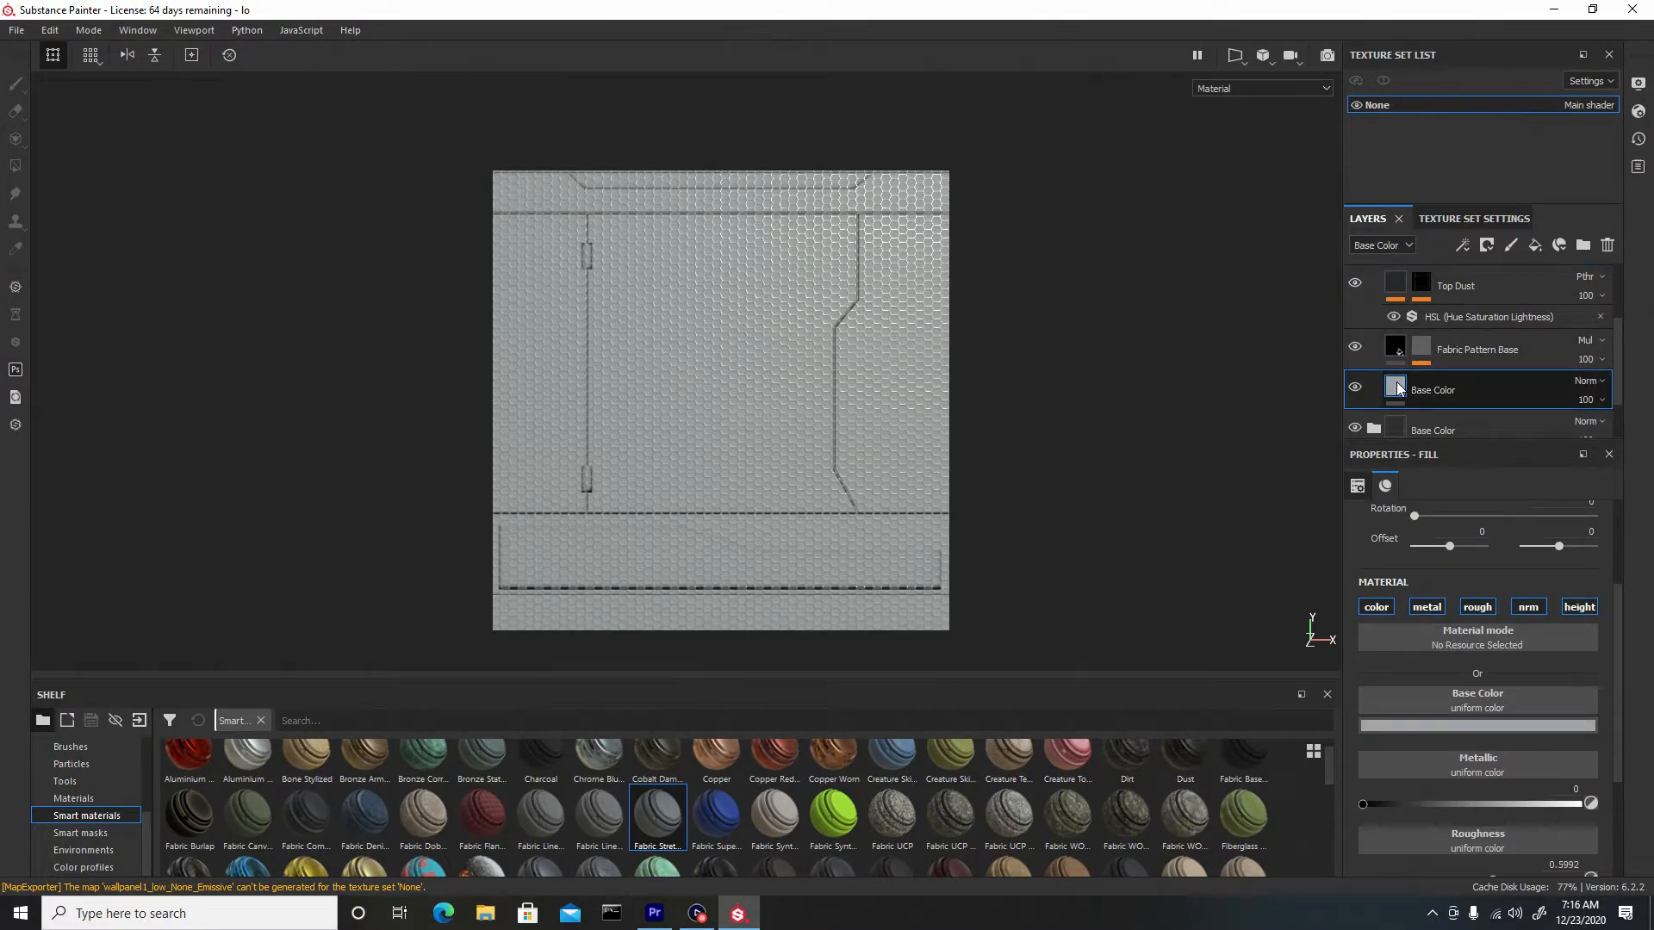
{"action": "left_click", "coordinate": [1482, 726]}
{"action": "left_click_drag", "start_coordinate": [1480, 608], "coordinate": [1533, 699]}
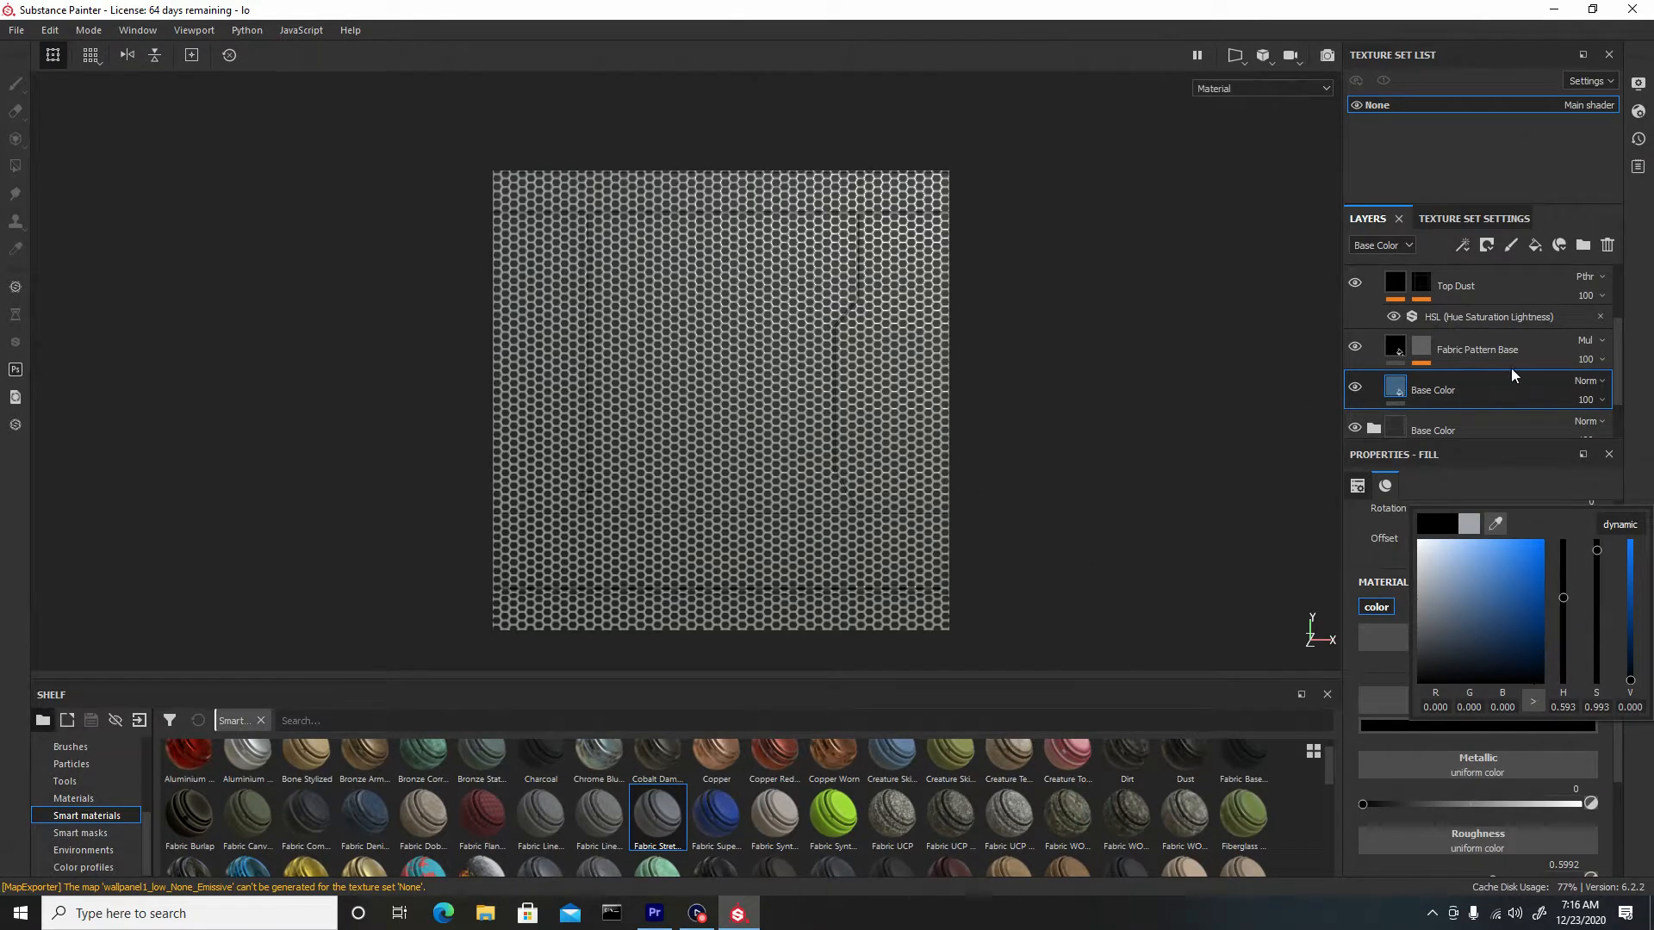
Collapse the Fabric Stretchy Sci-Fi folder and add a black mask to it.
{"action": "left_click_drag", "start_coordinate": [1619, 392], "coordinate": [1620, 317]}
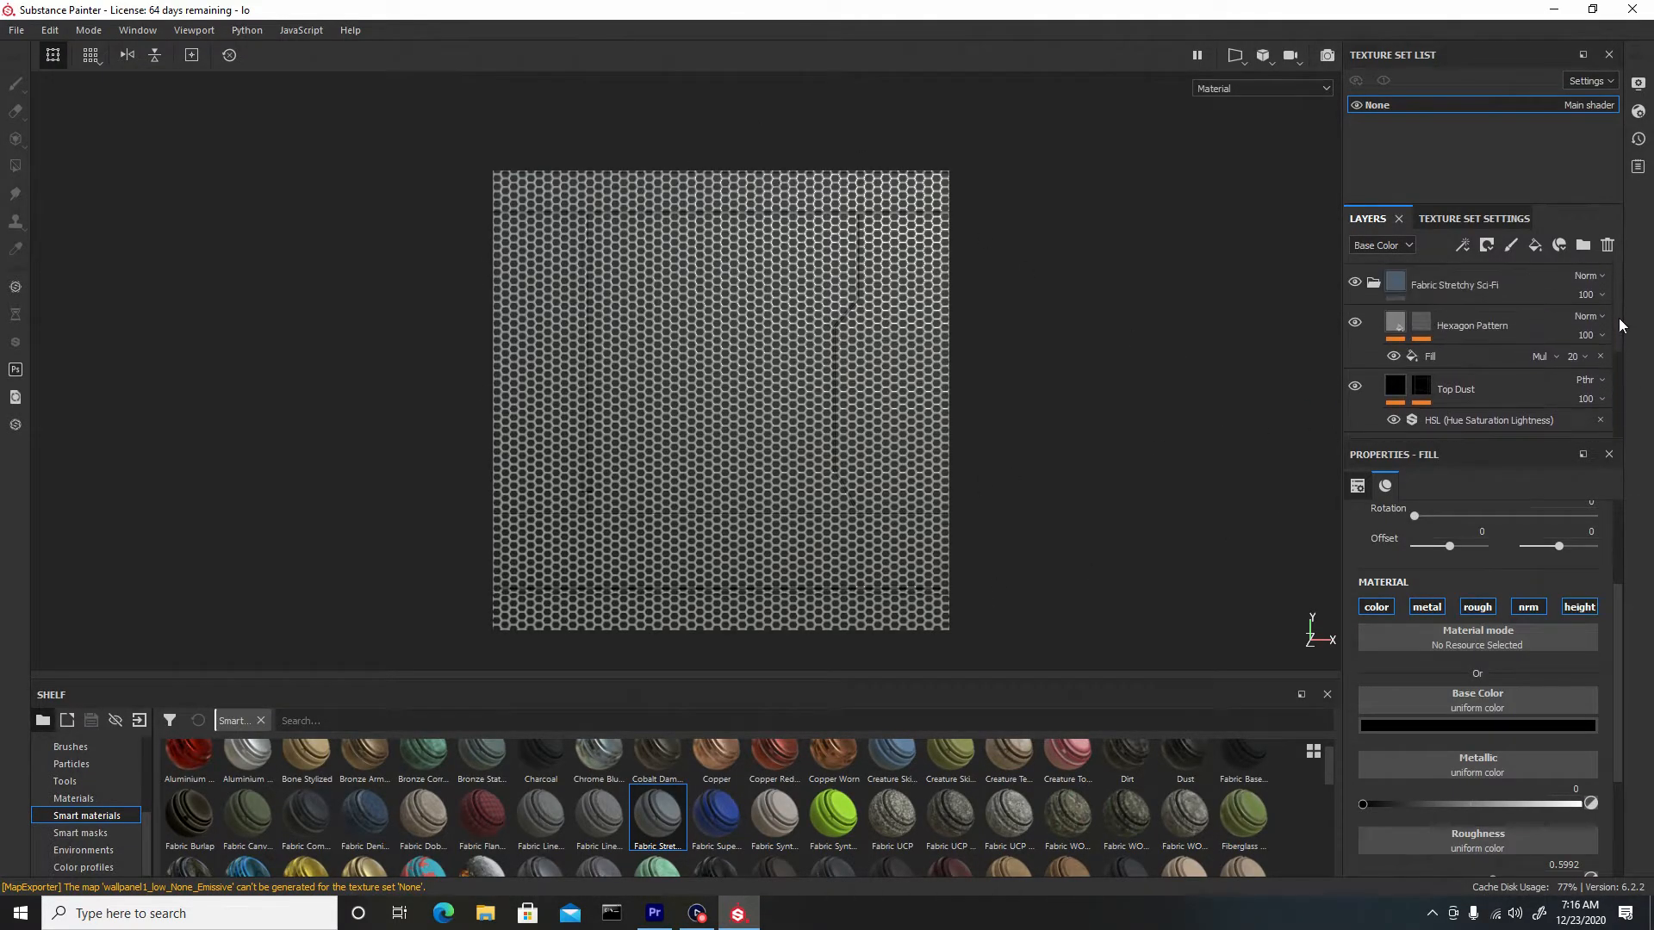
{"action": "left_click", "coordinate": [1373, 282]}
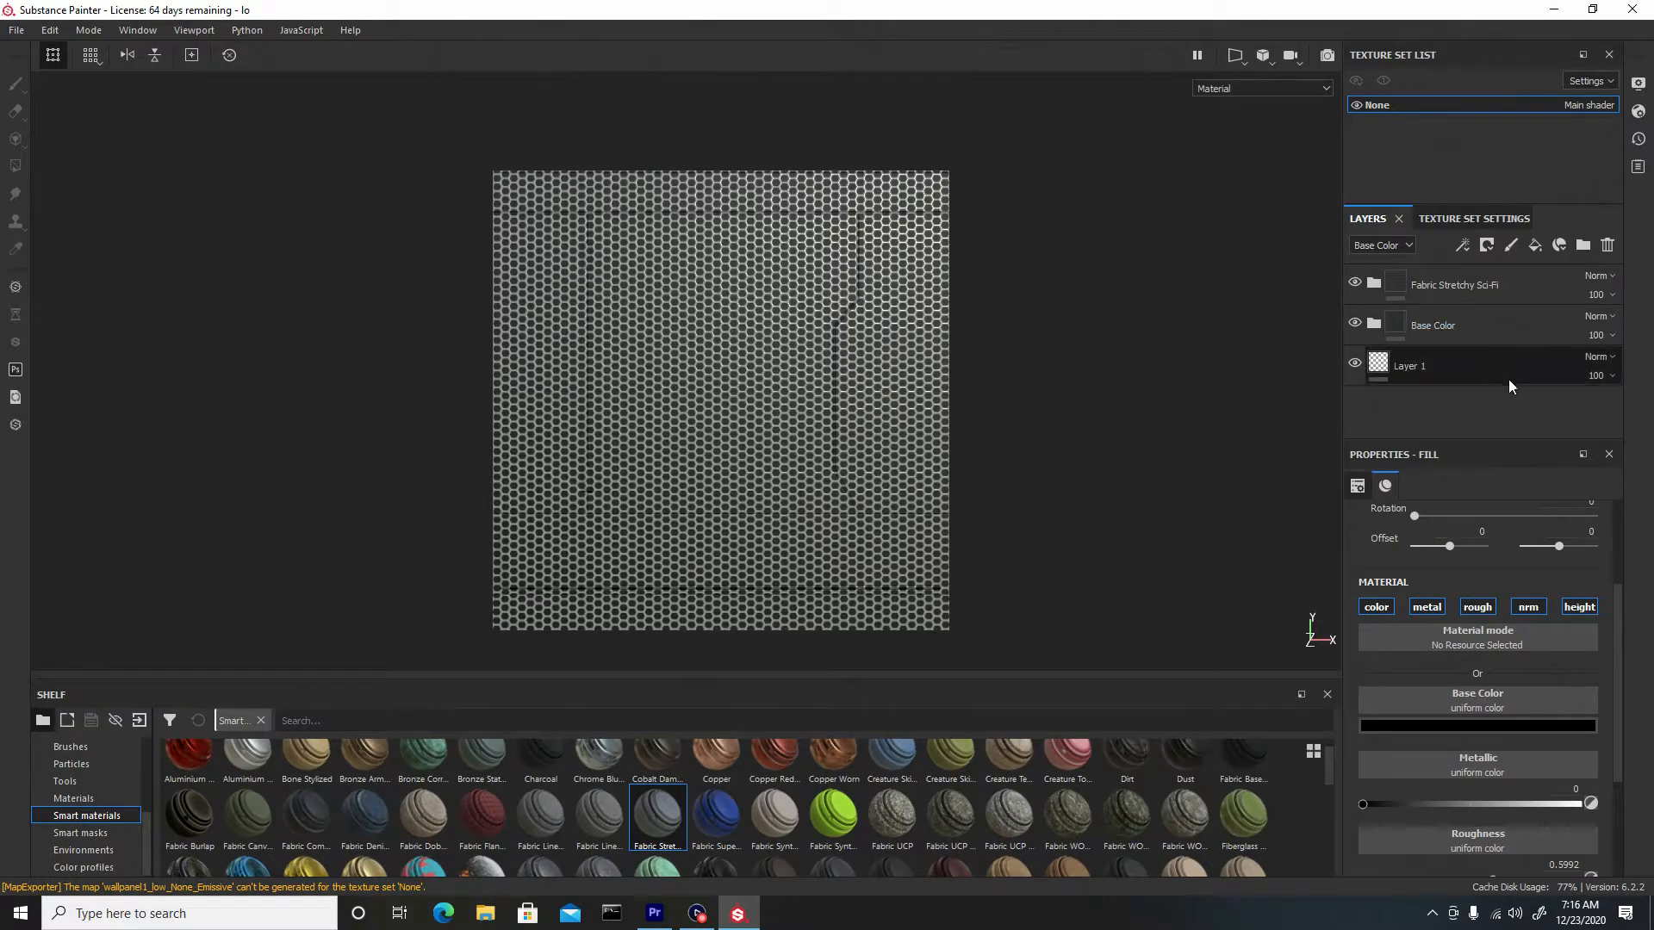
{"action": "left_click", "coordinate": [1439, 287]}
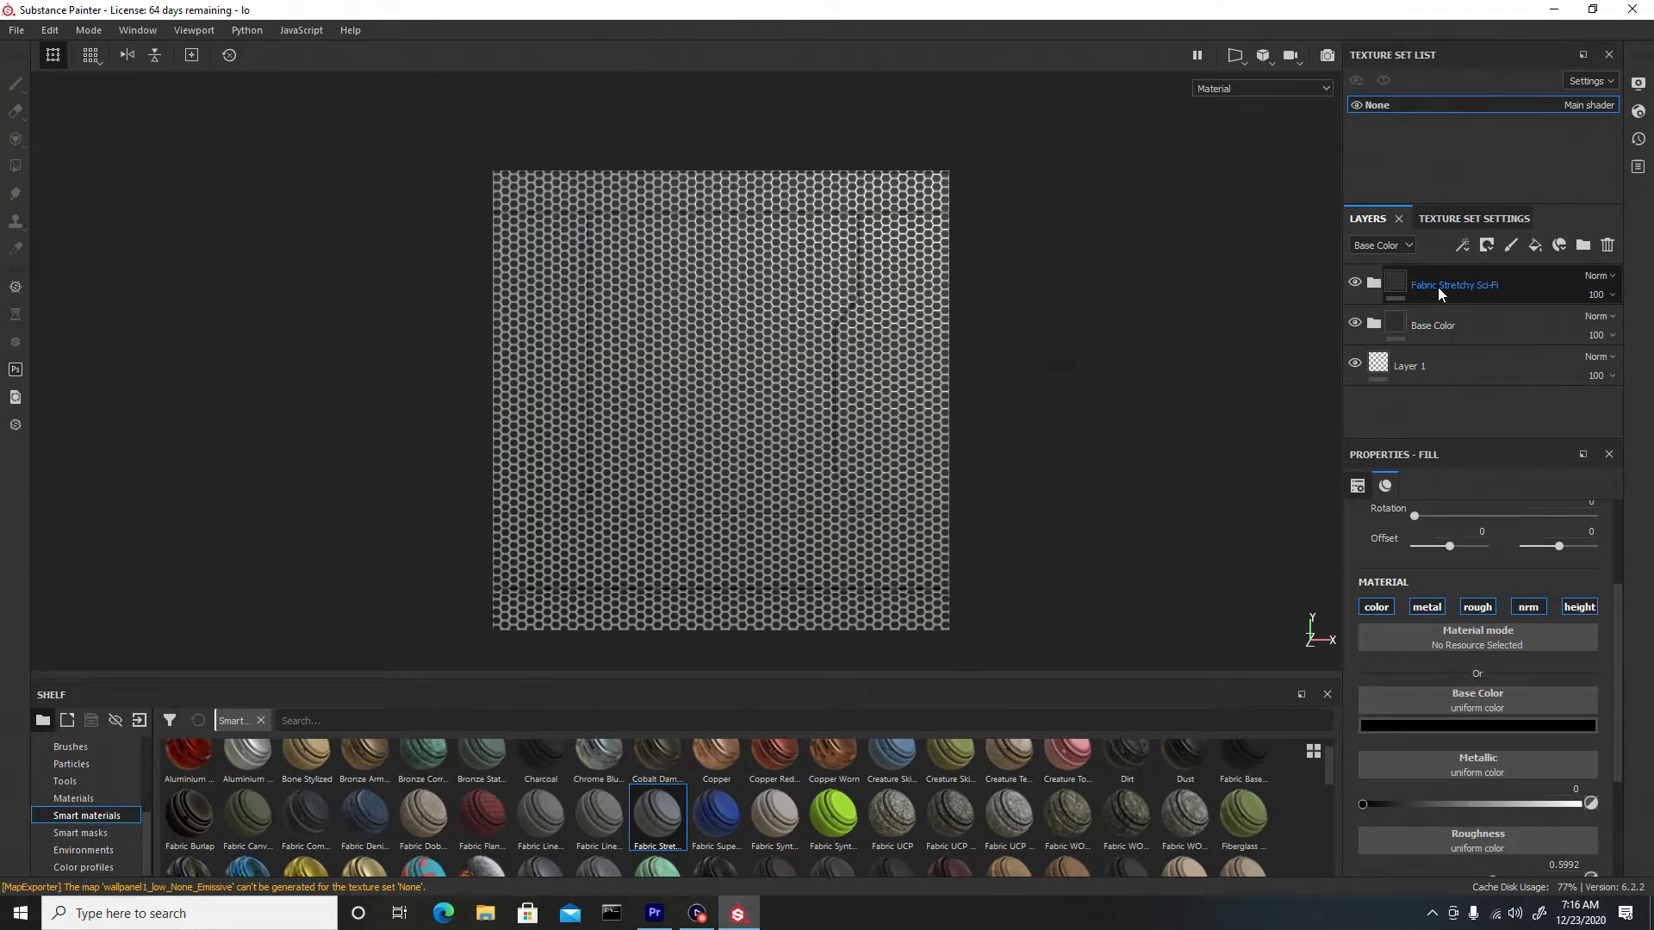
{"action": "right_click", "coordinate": [1522, 282]}
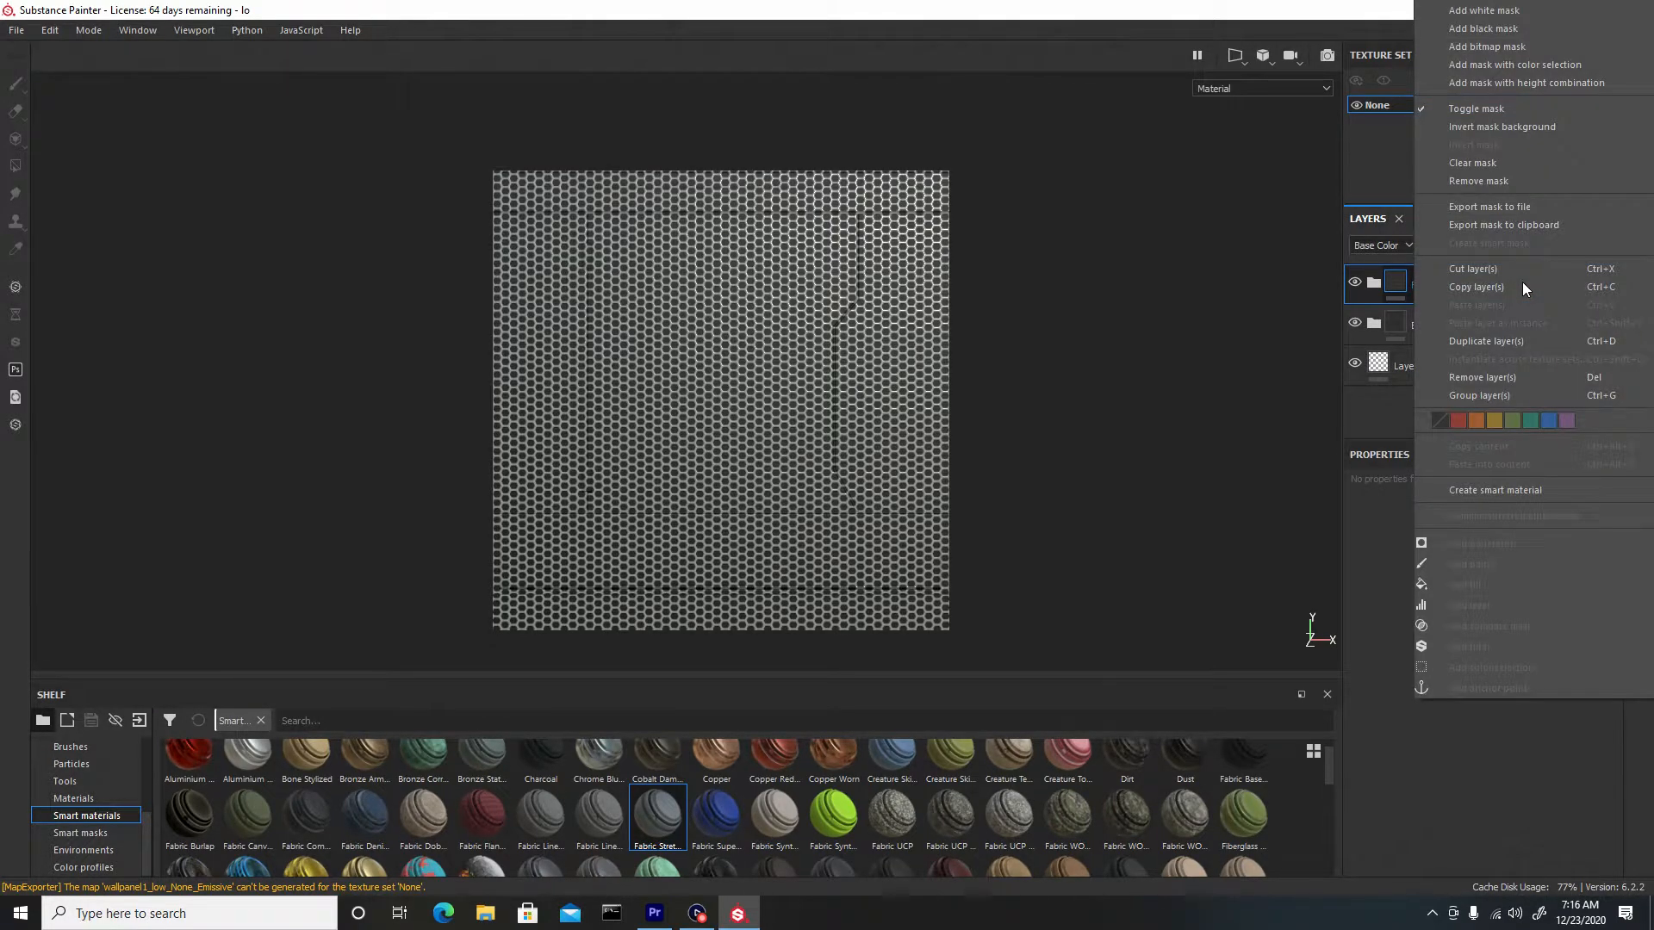
{"action": "left_click", "coordinate": [1490, 29]}
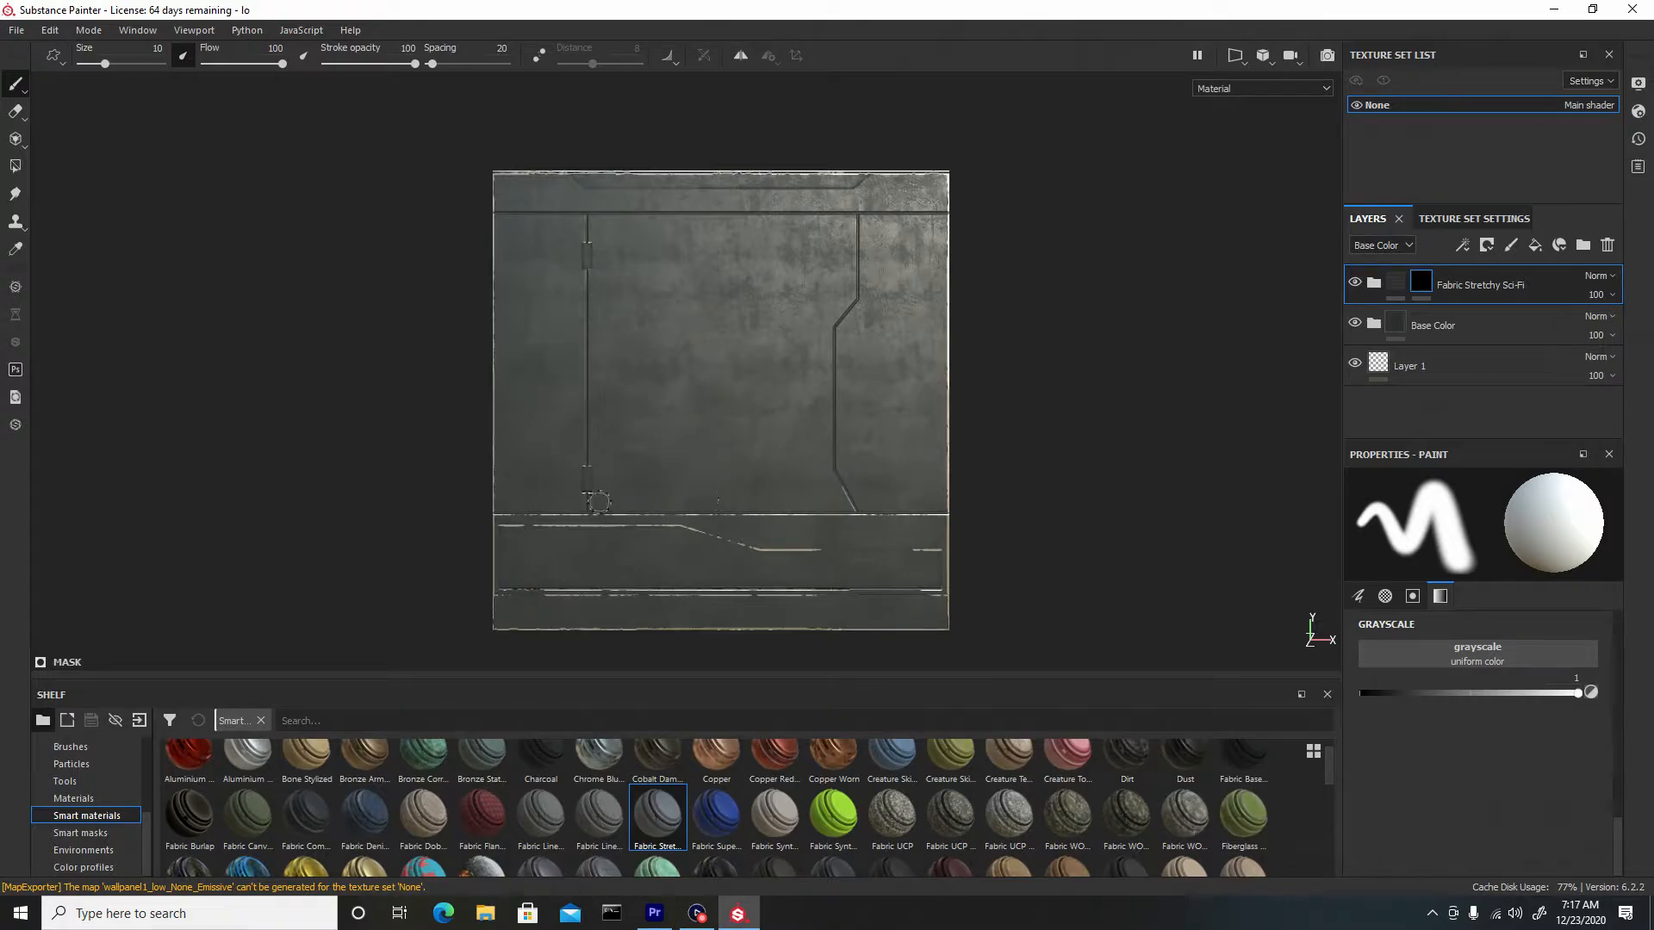
Paint a winding freehand test stroke across the panel on the fabric folder's mask and undo it.
{"action": "mouse_move", "coordinate": [595, 525]}
{"action": "left_mouse_down"}
{"action": "mouse_move", "coordinate": [574, 331]}
{"action": "mouse_move", "coordinate": [655, 295]}
{"action": "mouse_move", "coordinate": [699, 370]}
{"action": "mouse_move", "coordinate": [642, 483]}
{"action": "mouse_move", "coordinate": [795, 422]}
{"action": "mouse_move", "coordinate": [850, 503]}
{"action": "mouse_move", "coordinate": [775, 516]}
{"action": "mouse_move", "coordinate": [805, 568]}
{"action": "left_mouse_up"}
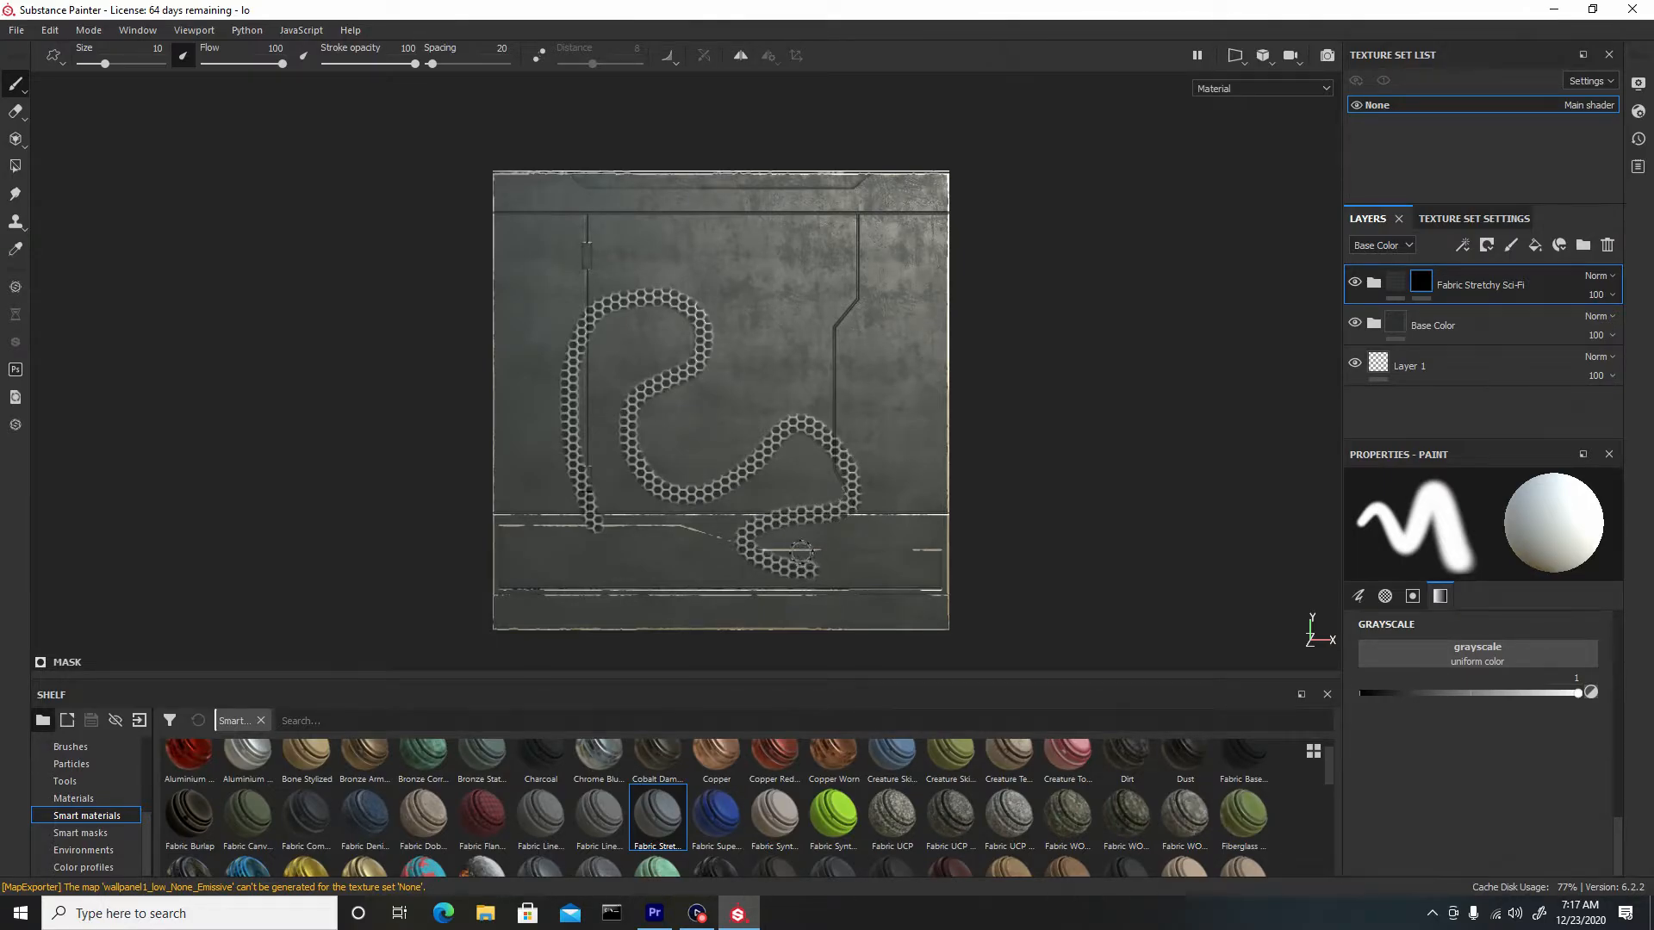
{"action": "key", "text": "ctrl+z"}
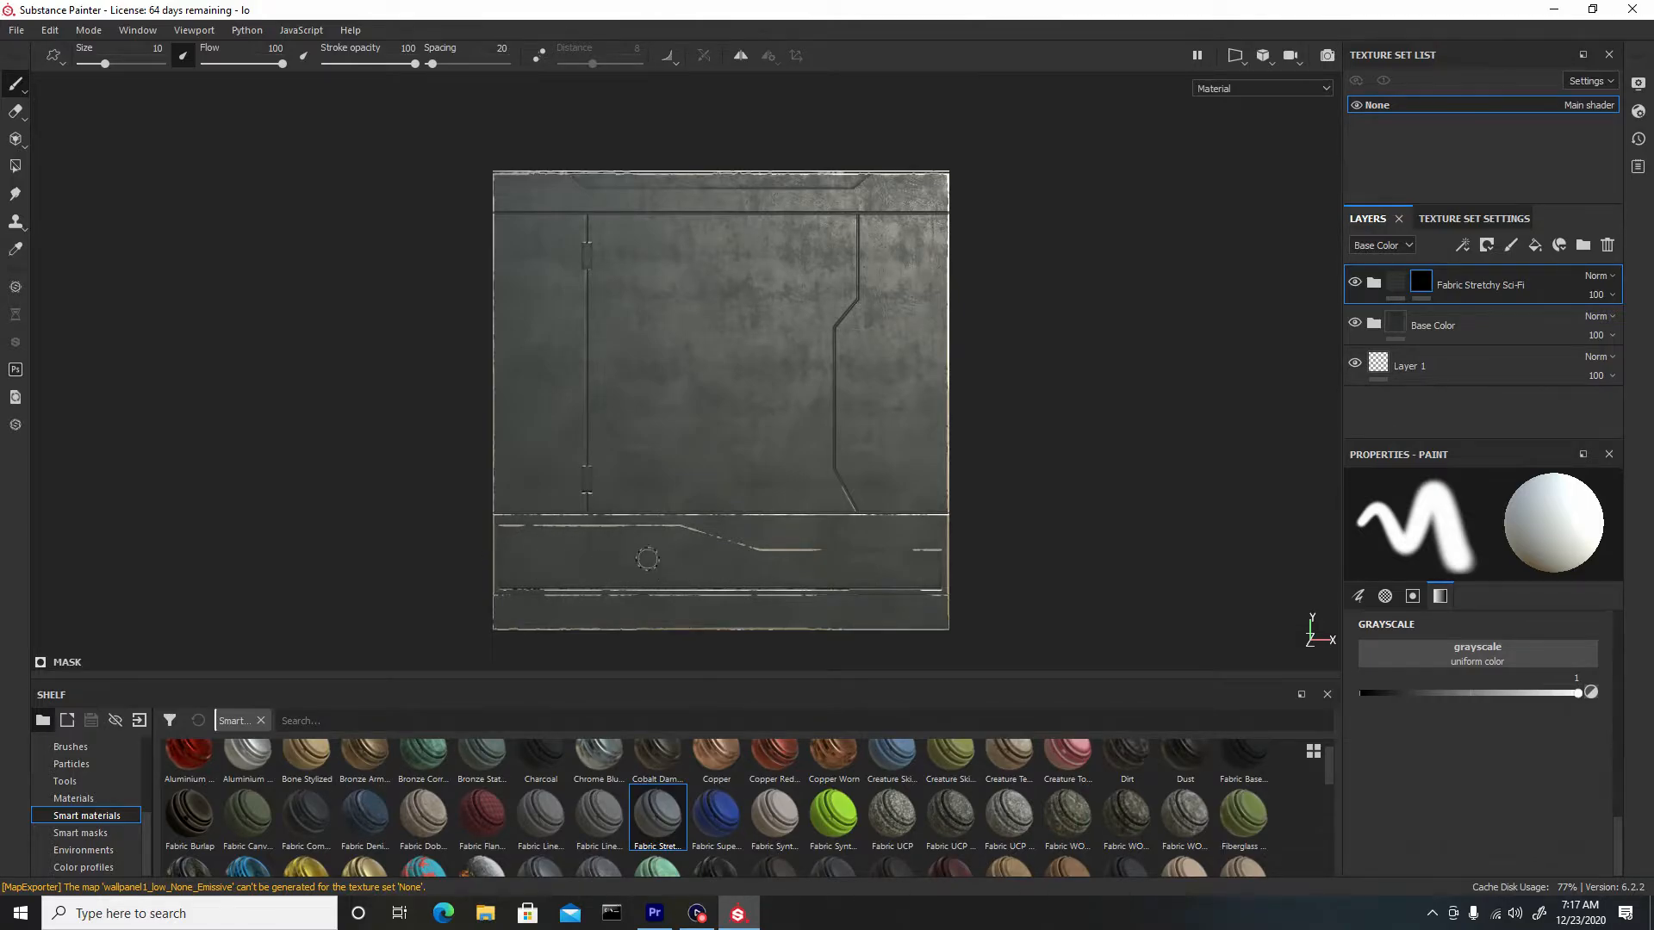
Paint a straight horizontal strip of hexagon fabric along the lower edge of the panel's bottom recess, using brush size 10.
{"action": "middle_click_drag", "start_coordinate": [865, 590], "coordinate": [942, 438], "text": "alt"}
{"action": "scroll", "coordinate": [632, 398], "scroll_direction": "up", "scroll_amount": 3}
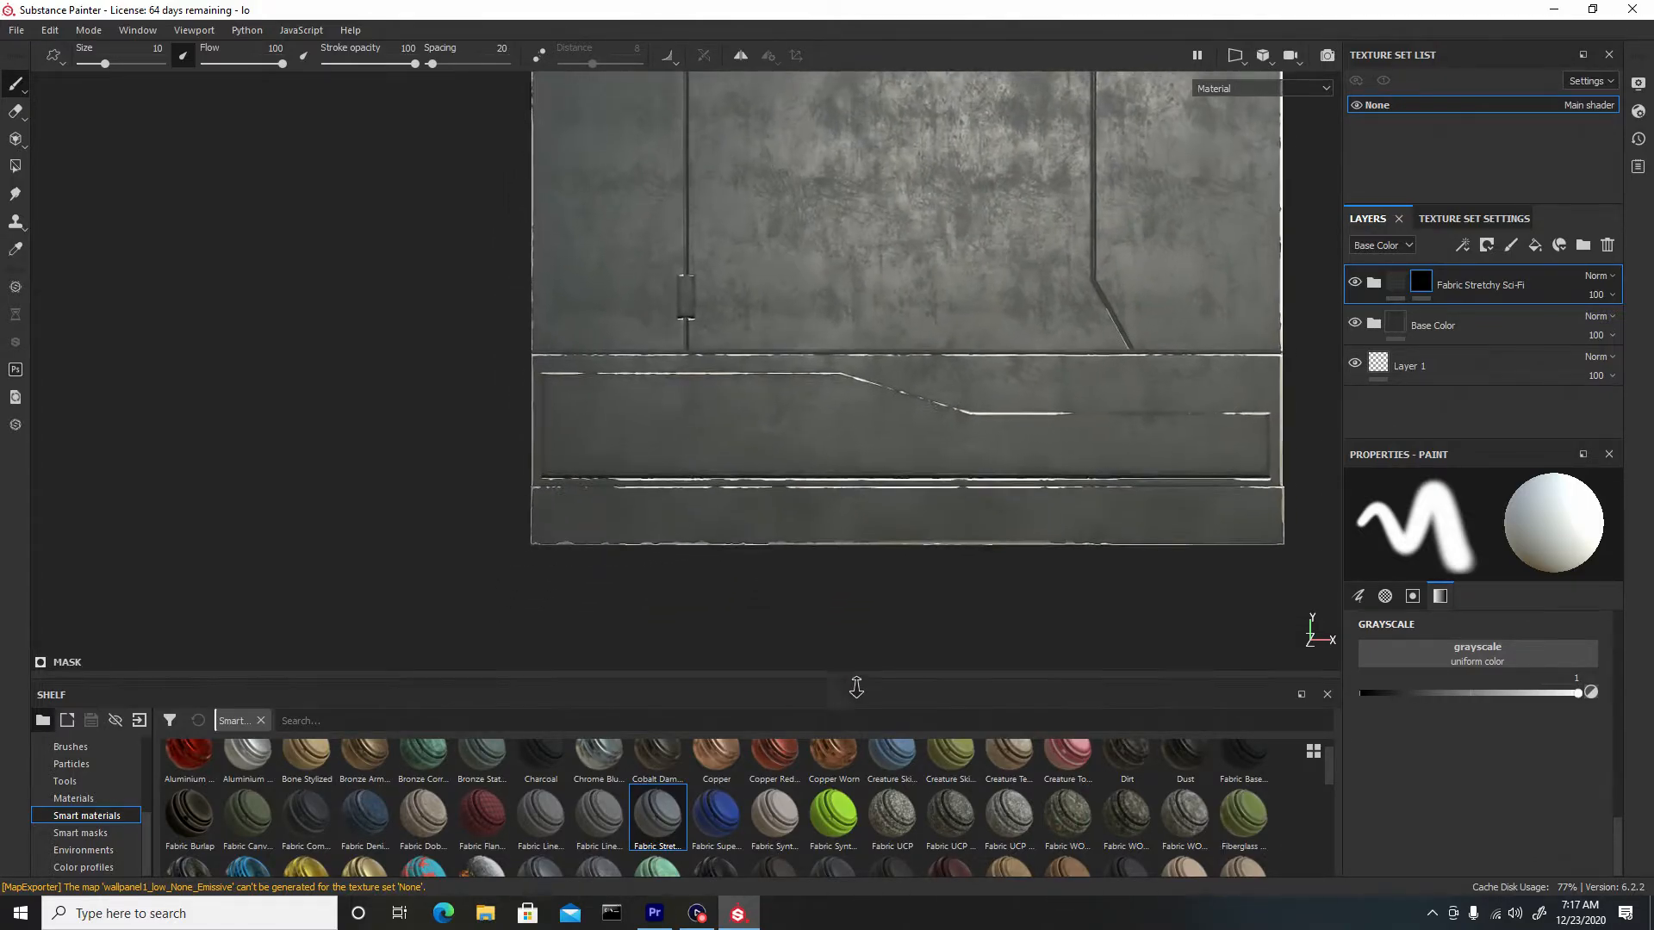
{"action": "middle_click_drag", "start_coordinate": [798, 447], "coordinate": [447, 477], "text": "alt"}
{"action": "scroll", "coordinate": [462, 447], "scroll_direction": "up", "scroll_amount": 1}
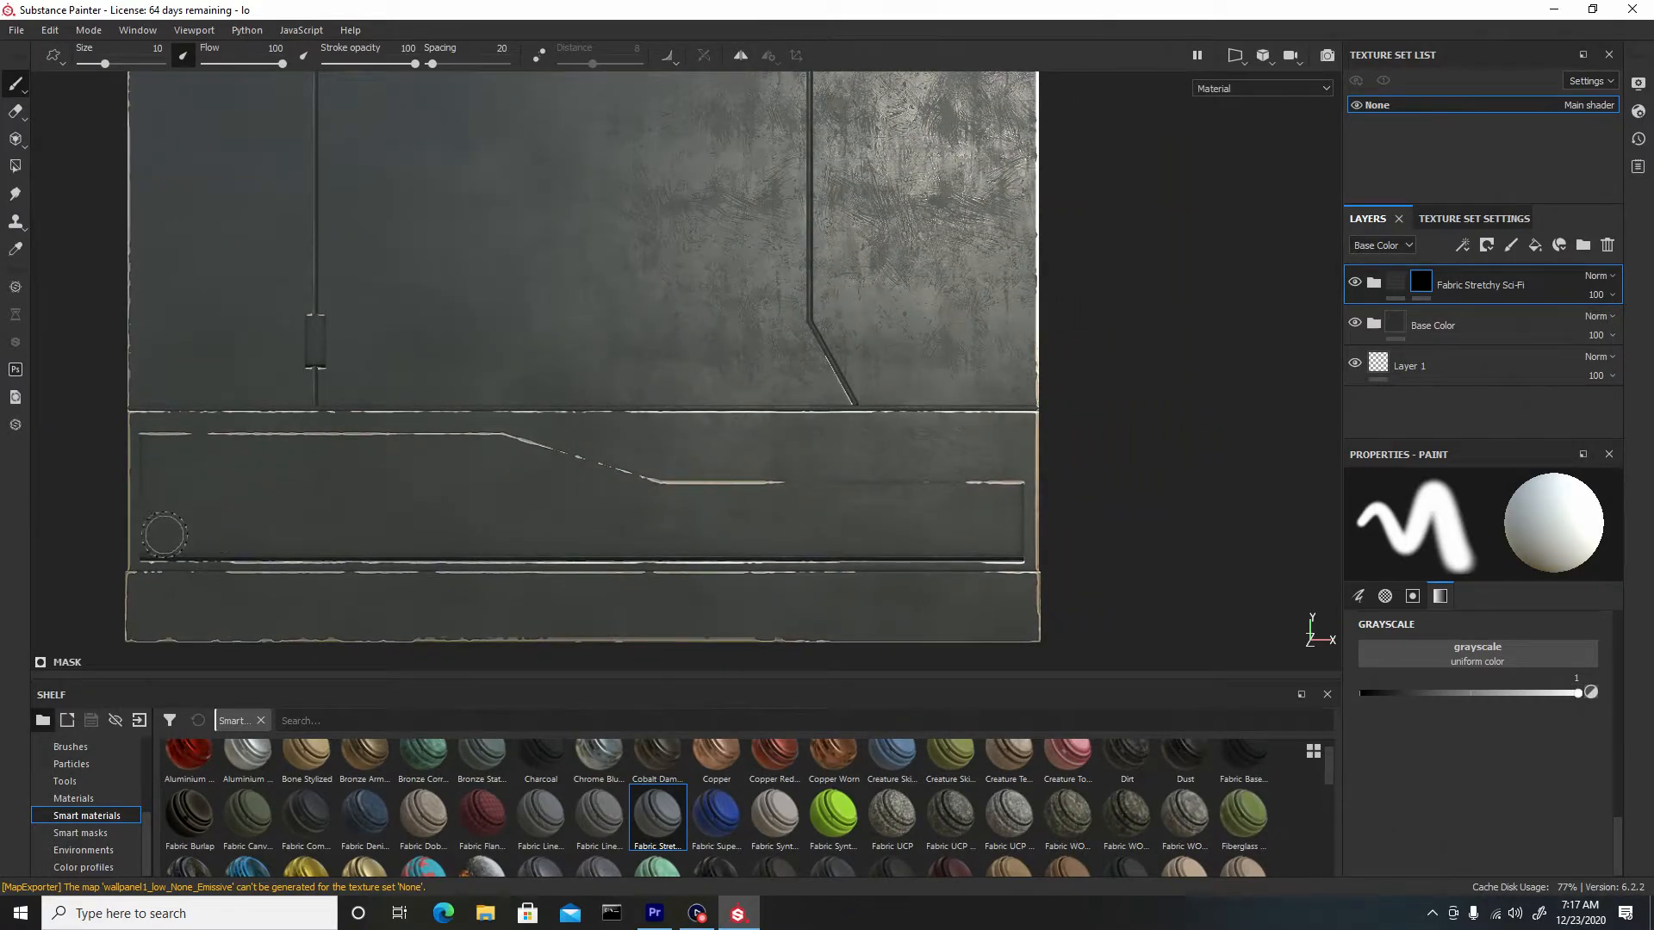
{"action": "left_click", "coordinate": [155, 539]}
{"action": "key", "text": "shift"}
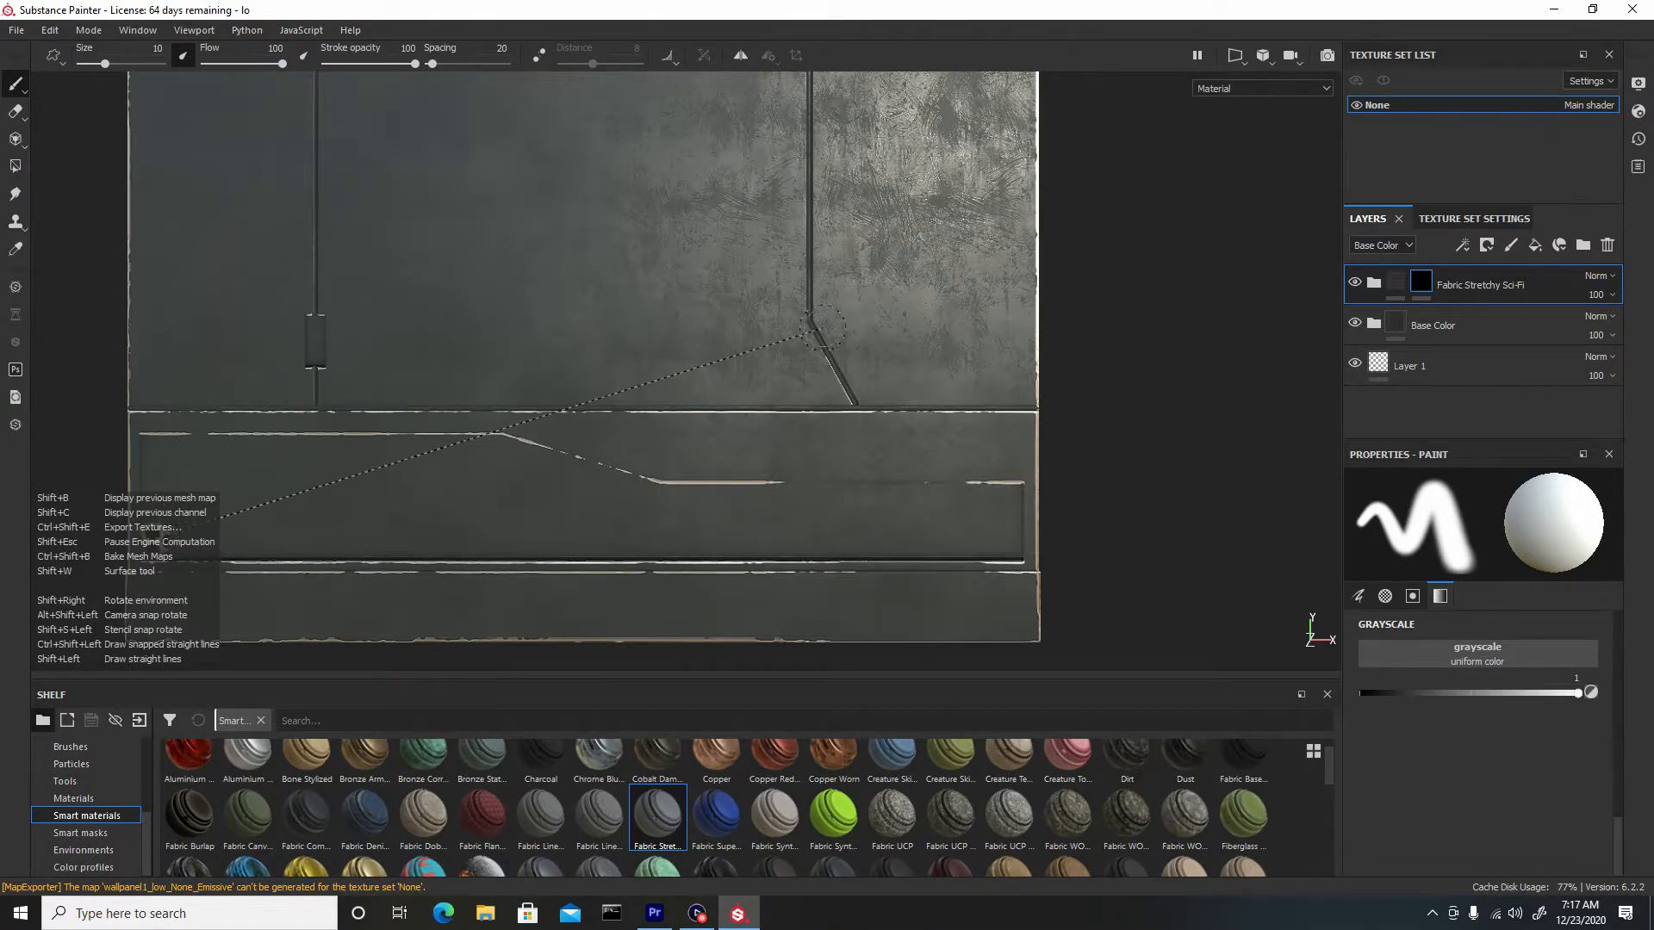
{"action": "left_click", "coordinate": [1002, 538], "text": "shift"}
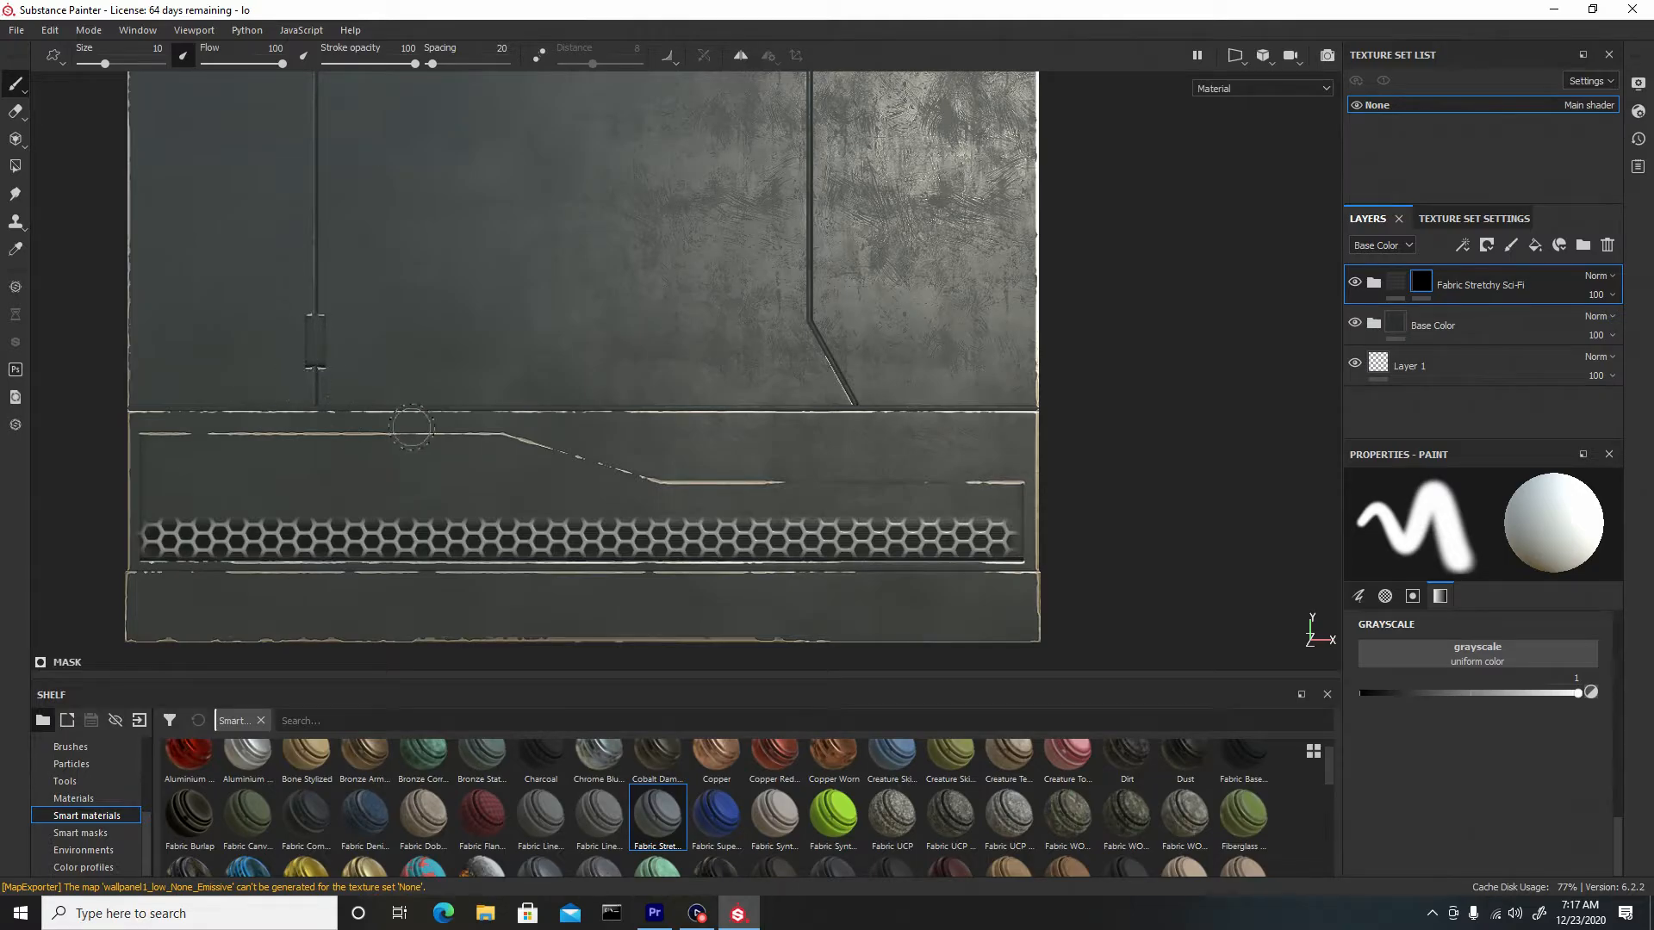
Increase the brush hardness, comparing a soft and a hard test stroke above the recess, and undo both strokes.
{"action": "key", "text": "ctrl"}
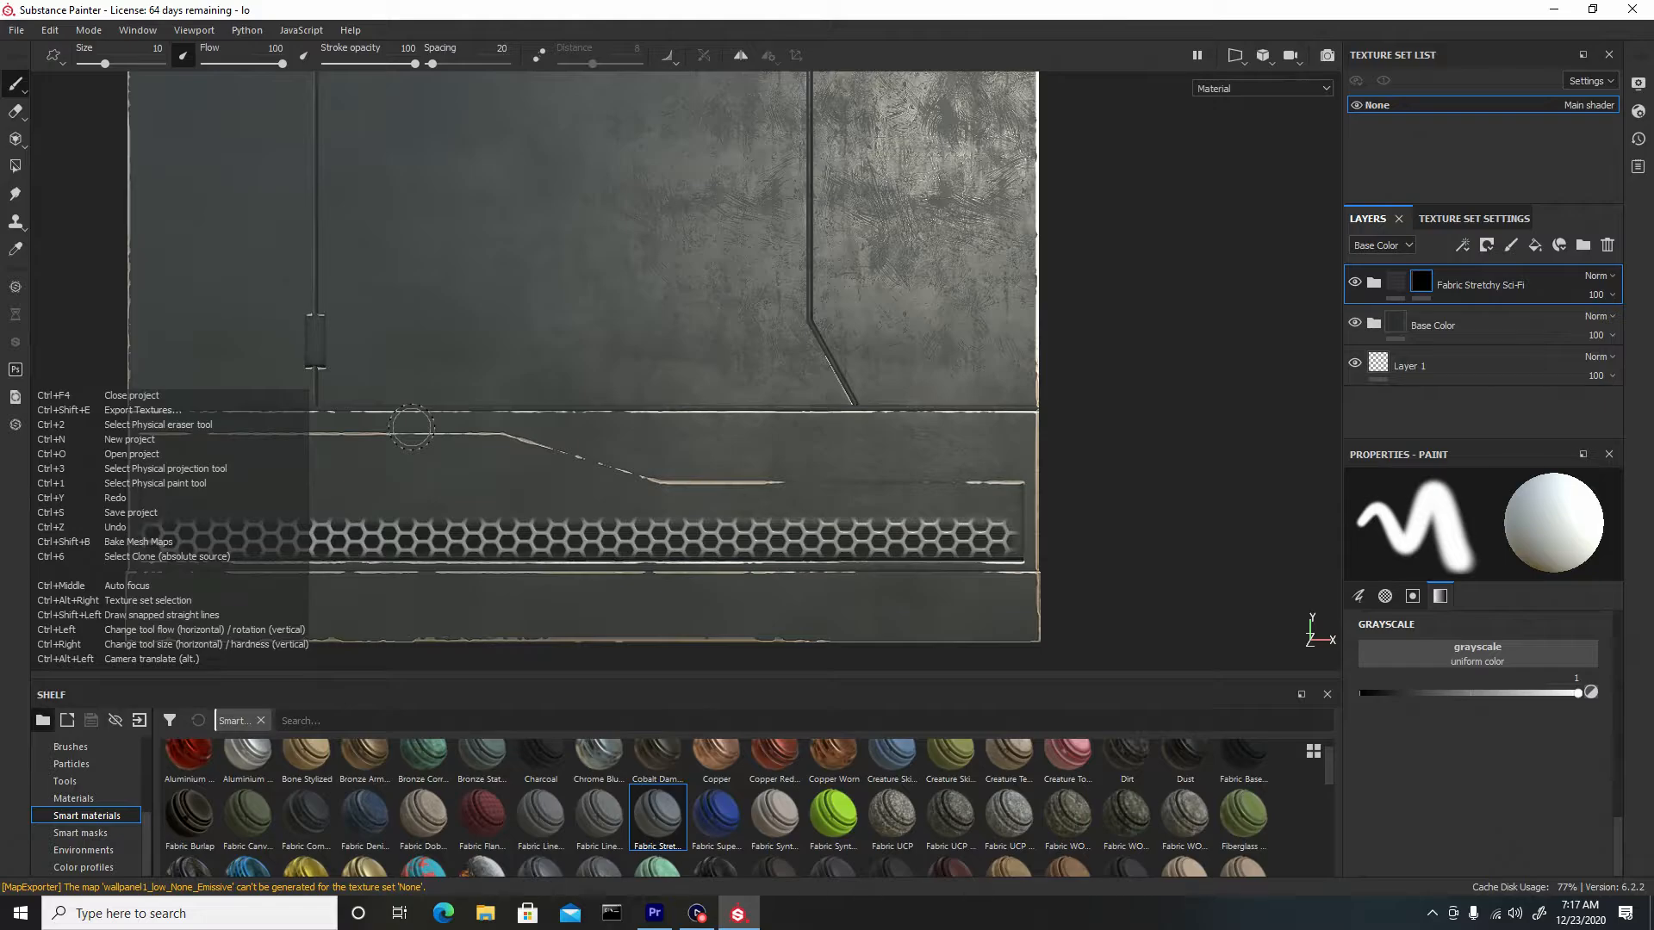
{"action": "right_click_drag", "start_coordinate": [411, 427], "coordinate": [411, 427], "text": "ctrl"}
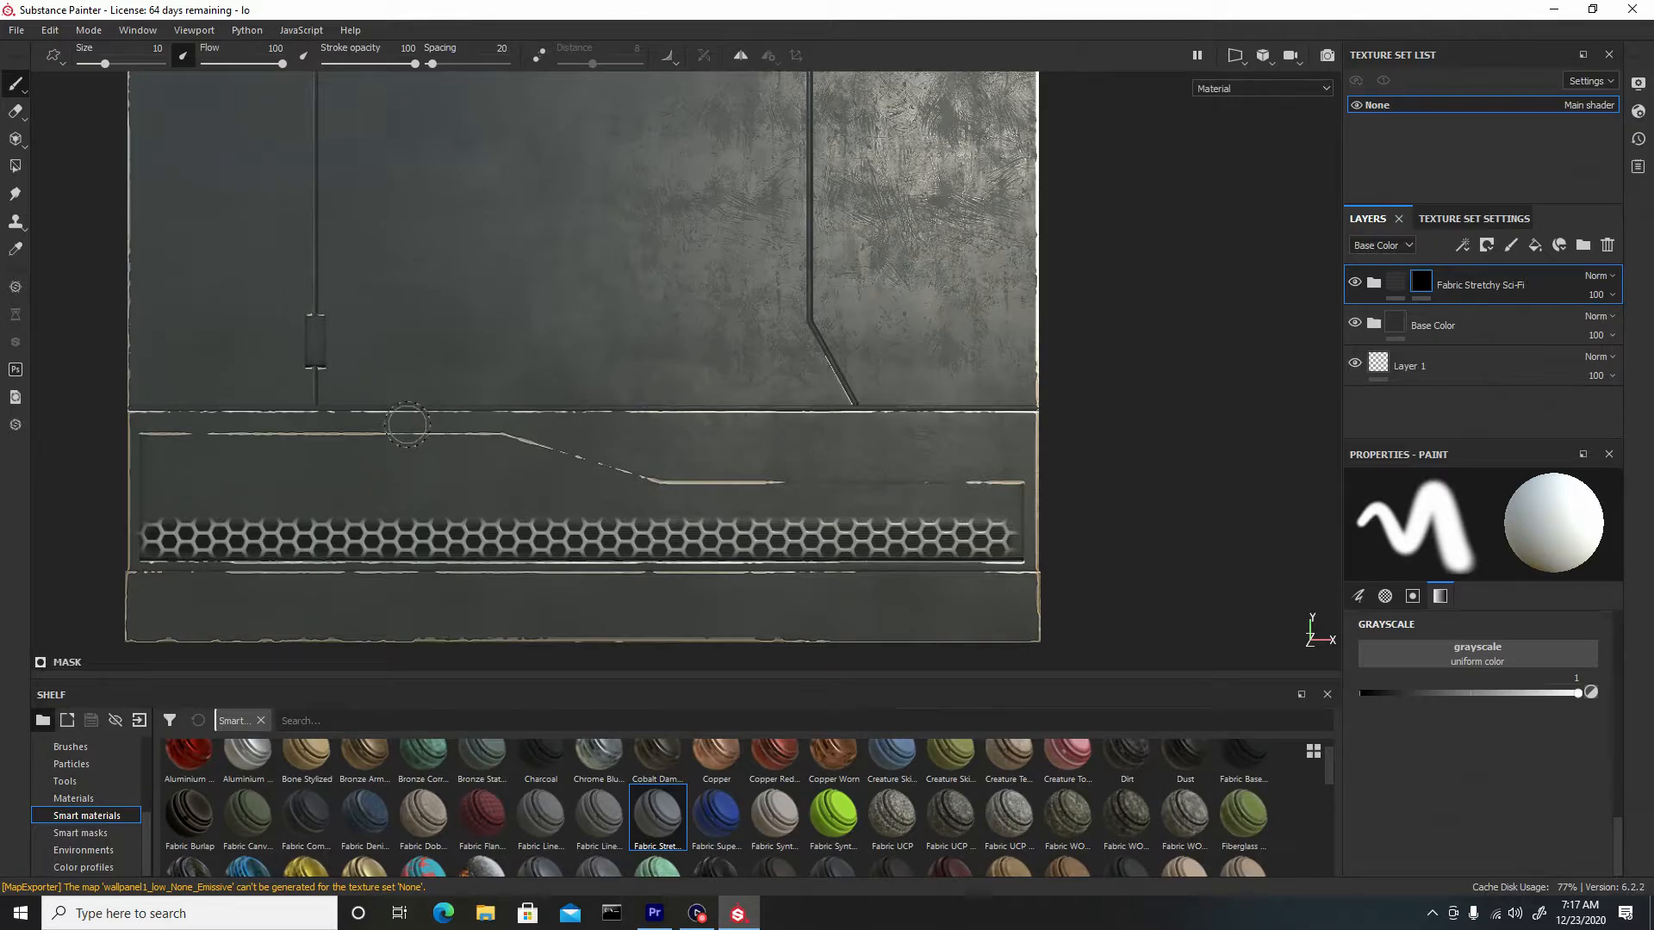
{"action": "left_click_drag", "start_coordinate": [340, 267], "coordinate": [650, 265]}
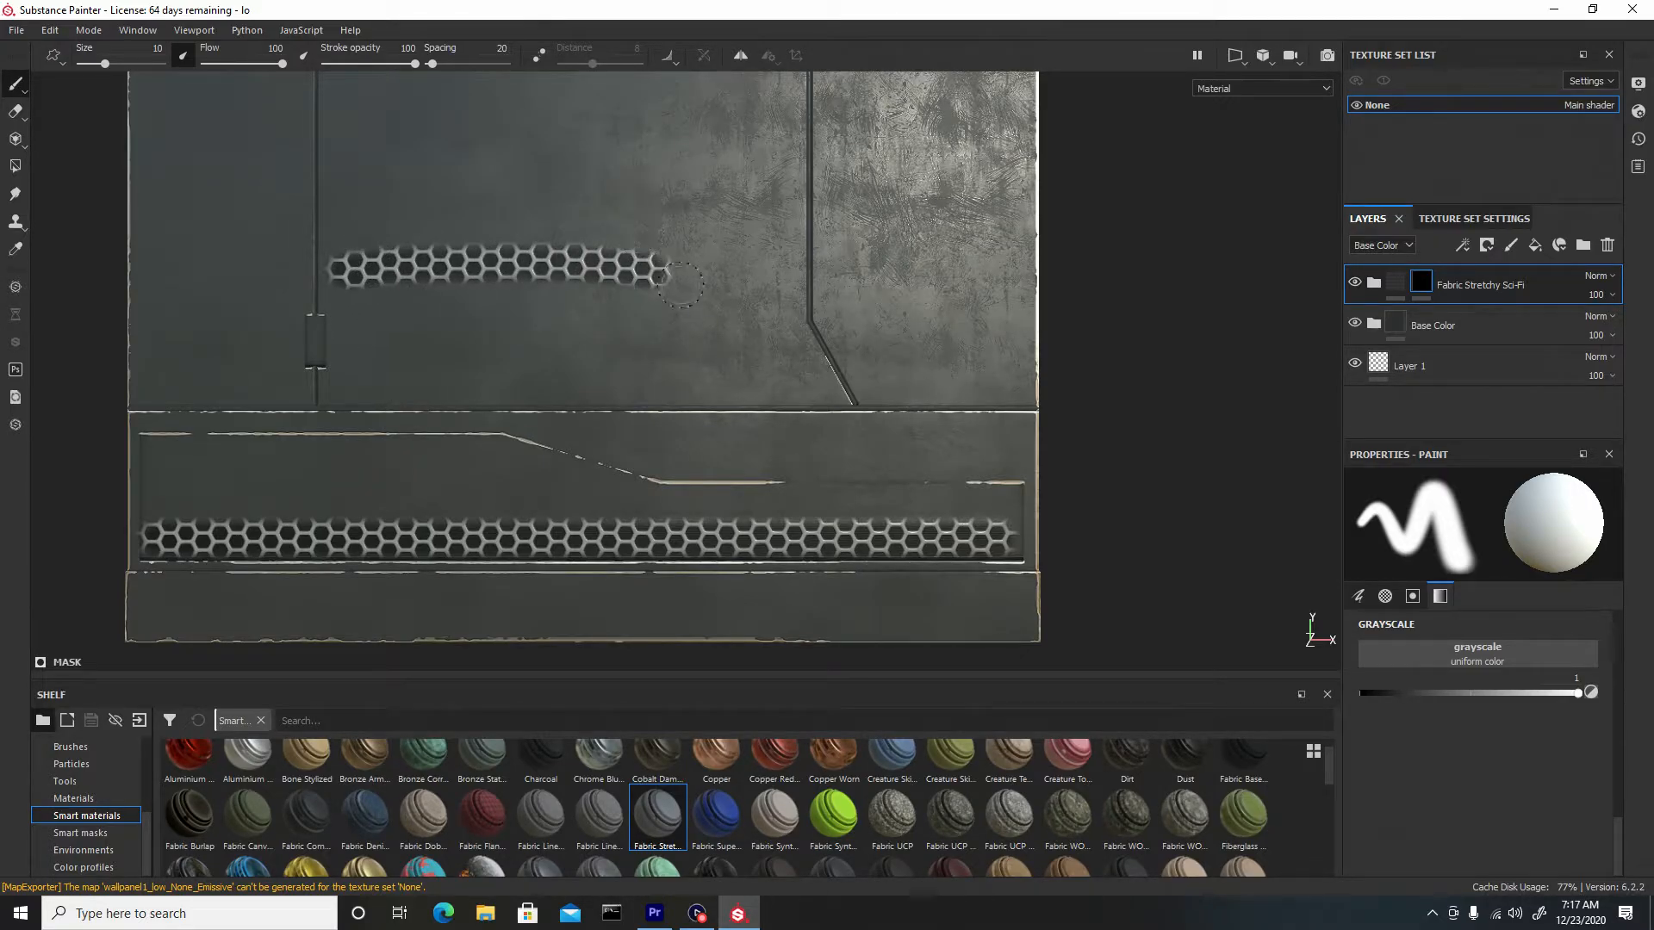
{"action": "key", "text": "ctrl"}
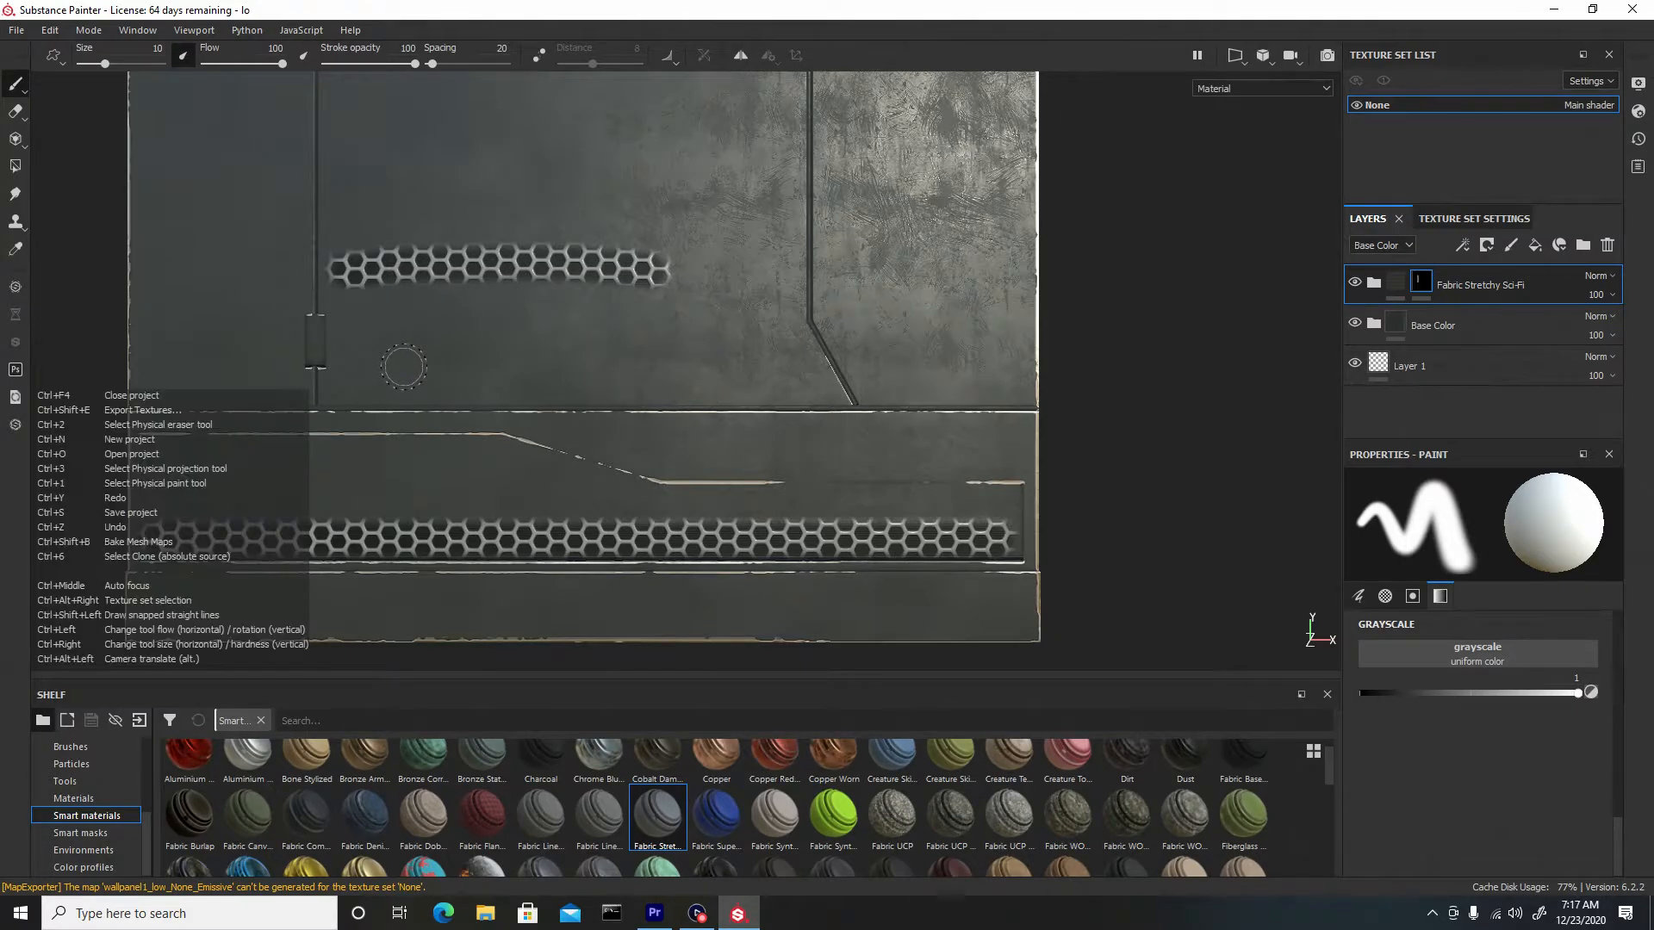
{"action": "right_click_drag", "start_coordinate": [404, 366], "coordinate": [404, 301], "text": "ctrl"}
{"action": "left_click_drag", "start_coordinate": [341, 321], "coordinate": [646, 342]}
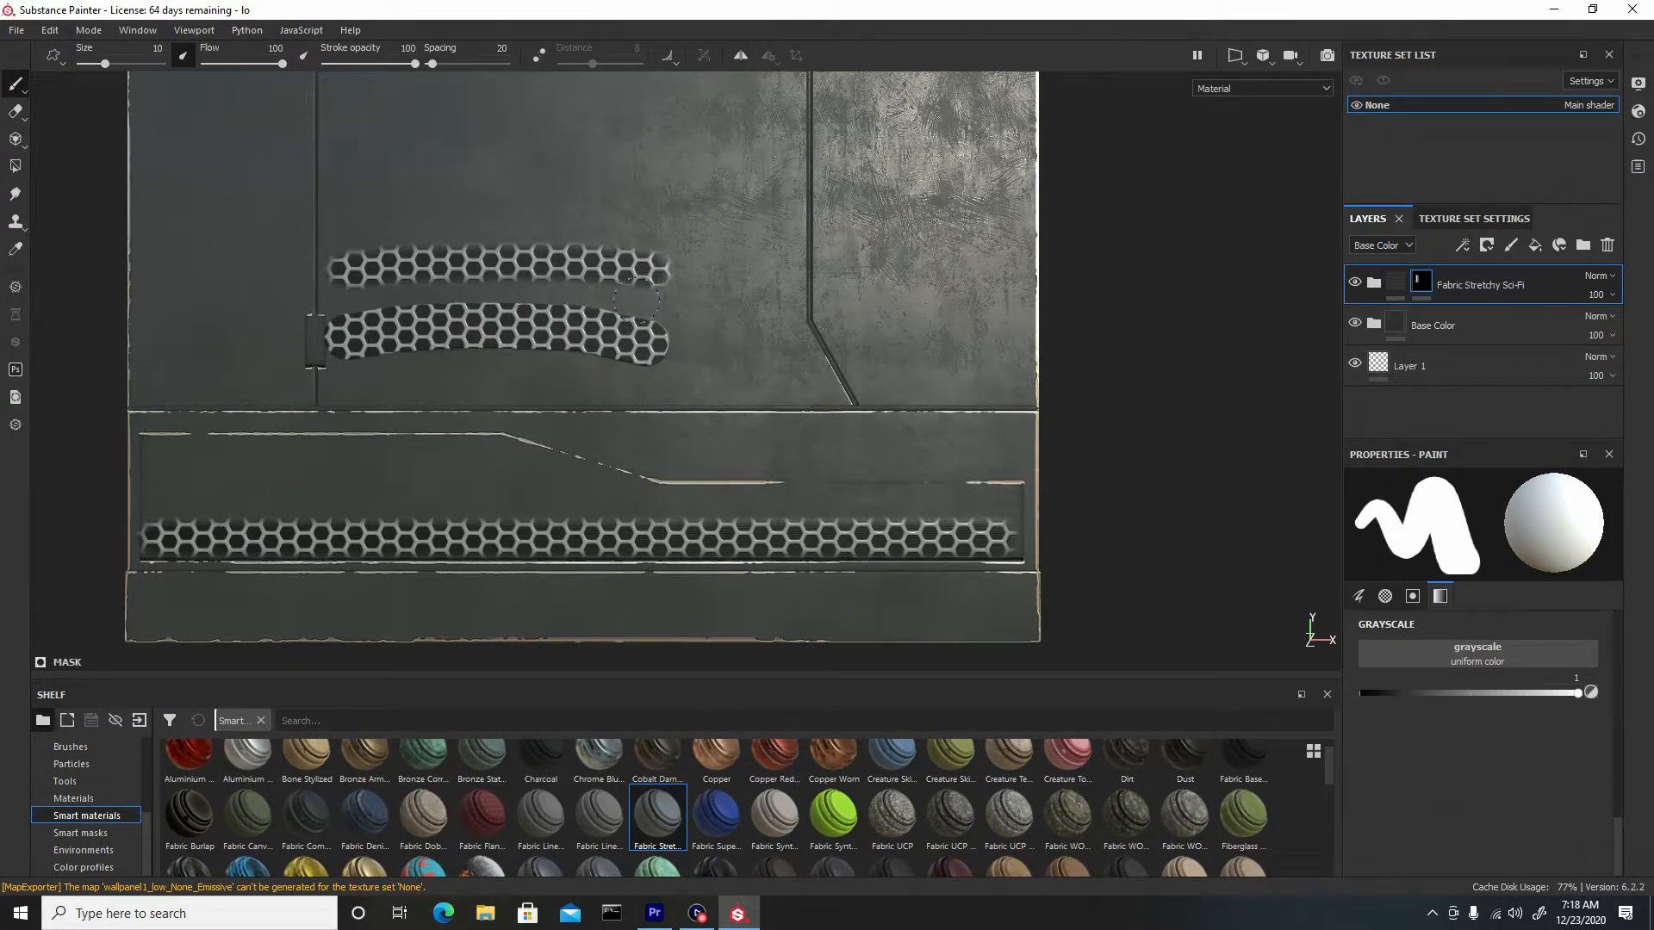
{"action": "key", "text": "ctrl+z"}
{"action": "key", "text": "ctrl+z"}
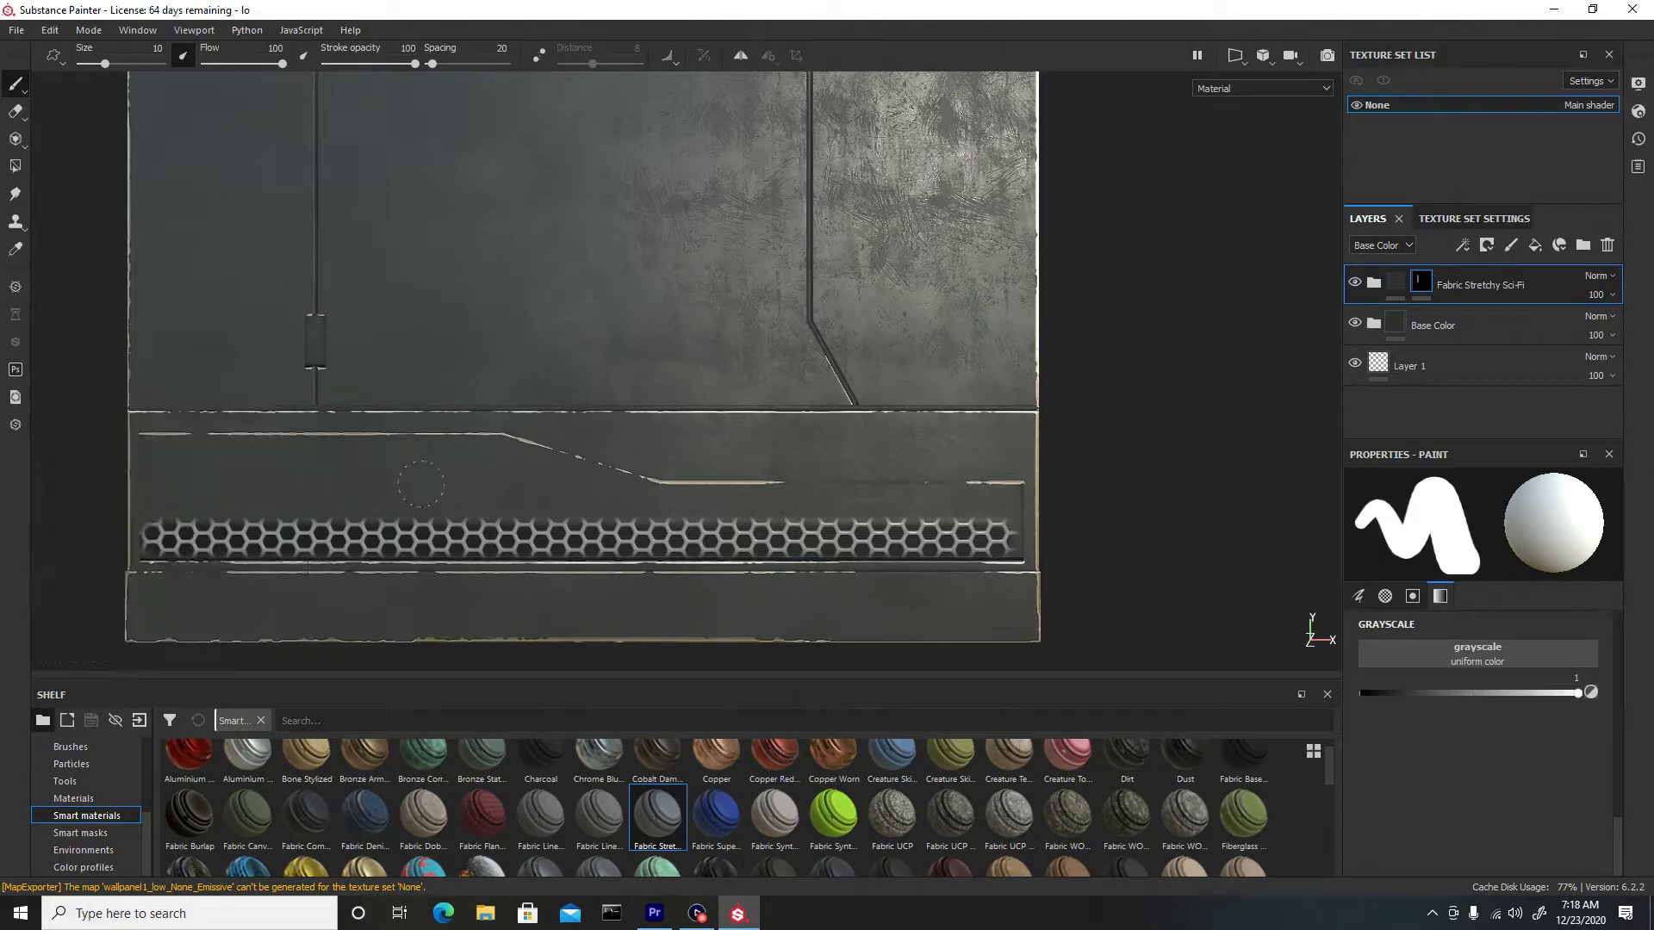
Reduce the brush size to 5.46 for painting along the recess edges.
{"action": "key", "text": "bracketleft"}
{"action": "key", "text": "bracketleft"}
{"action": "key", "text": "bracketleft"}
{"action": "key", "text": "bracketleft"}
{"action": "key", "text": "bracketleft"}
{"action": "key", "text": "bracketleft"}
{"action": "key", "text": "bracketleft"}
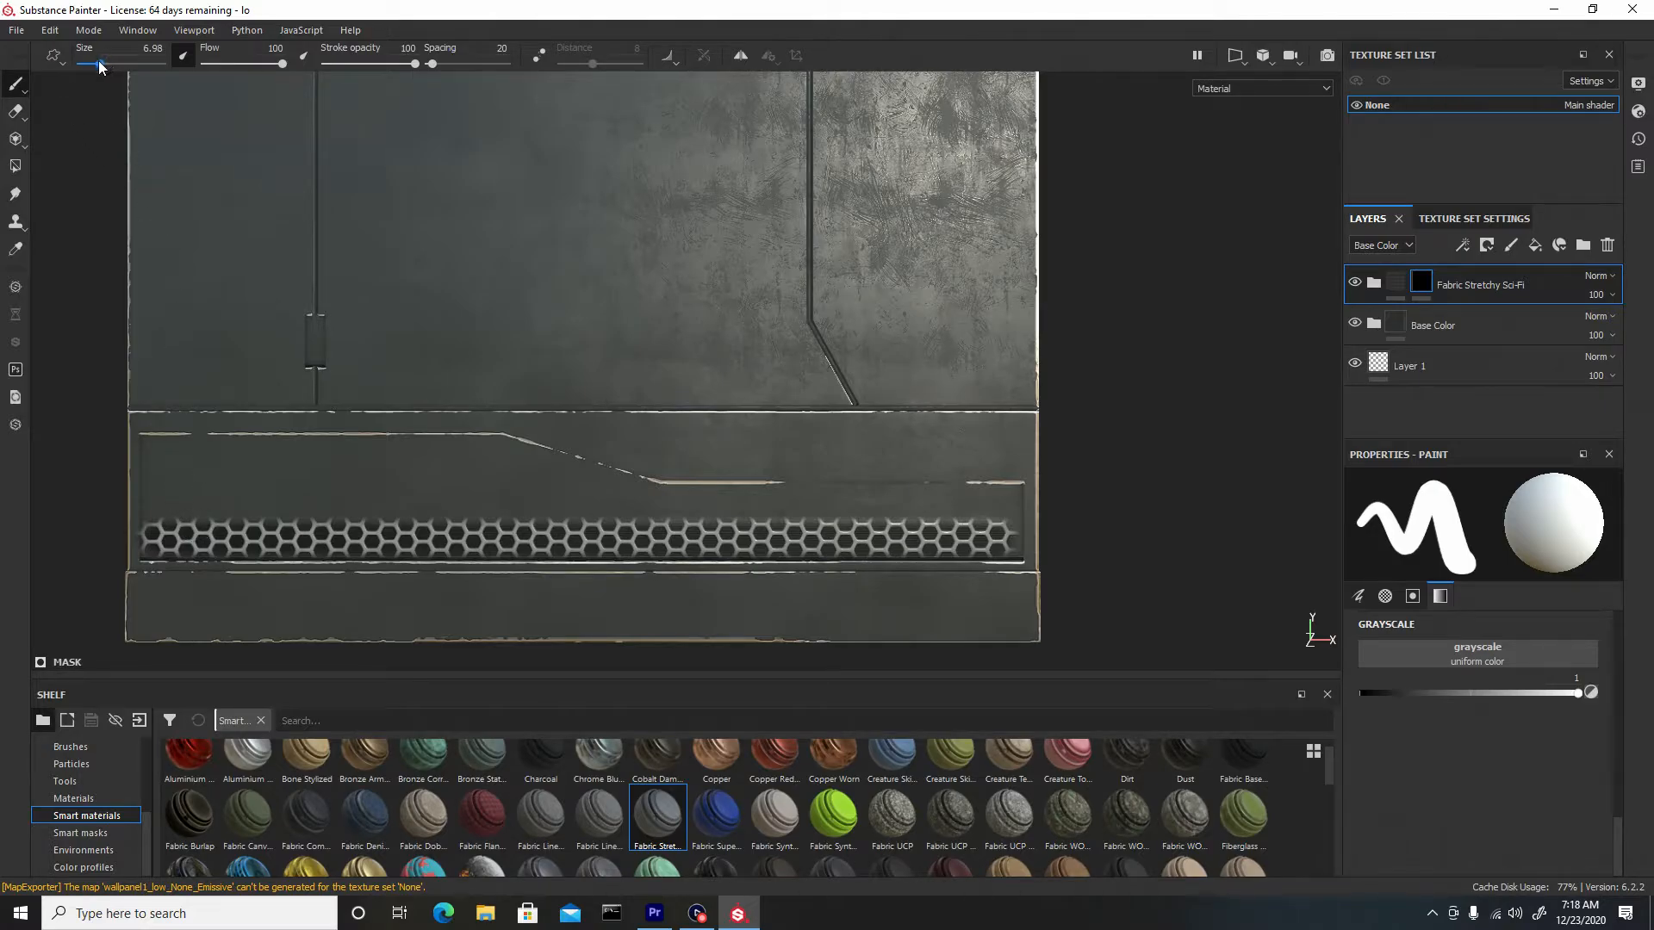
{"action": "left_click_drag", "start_coordinate": [98, 61], "coordinate": [91, 61]}
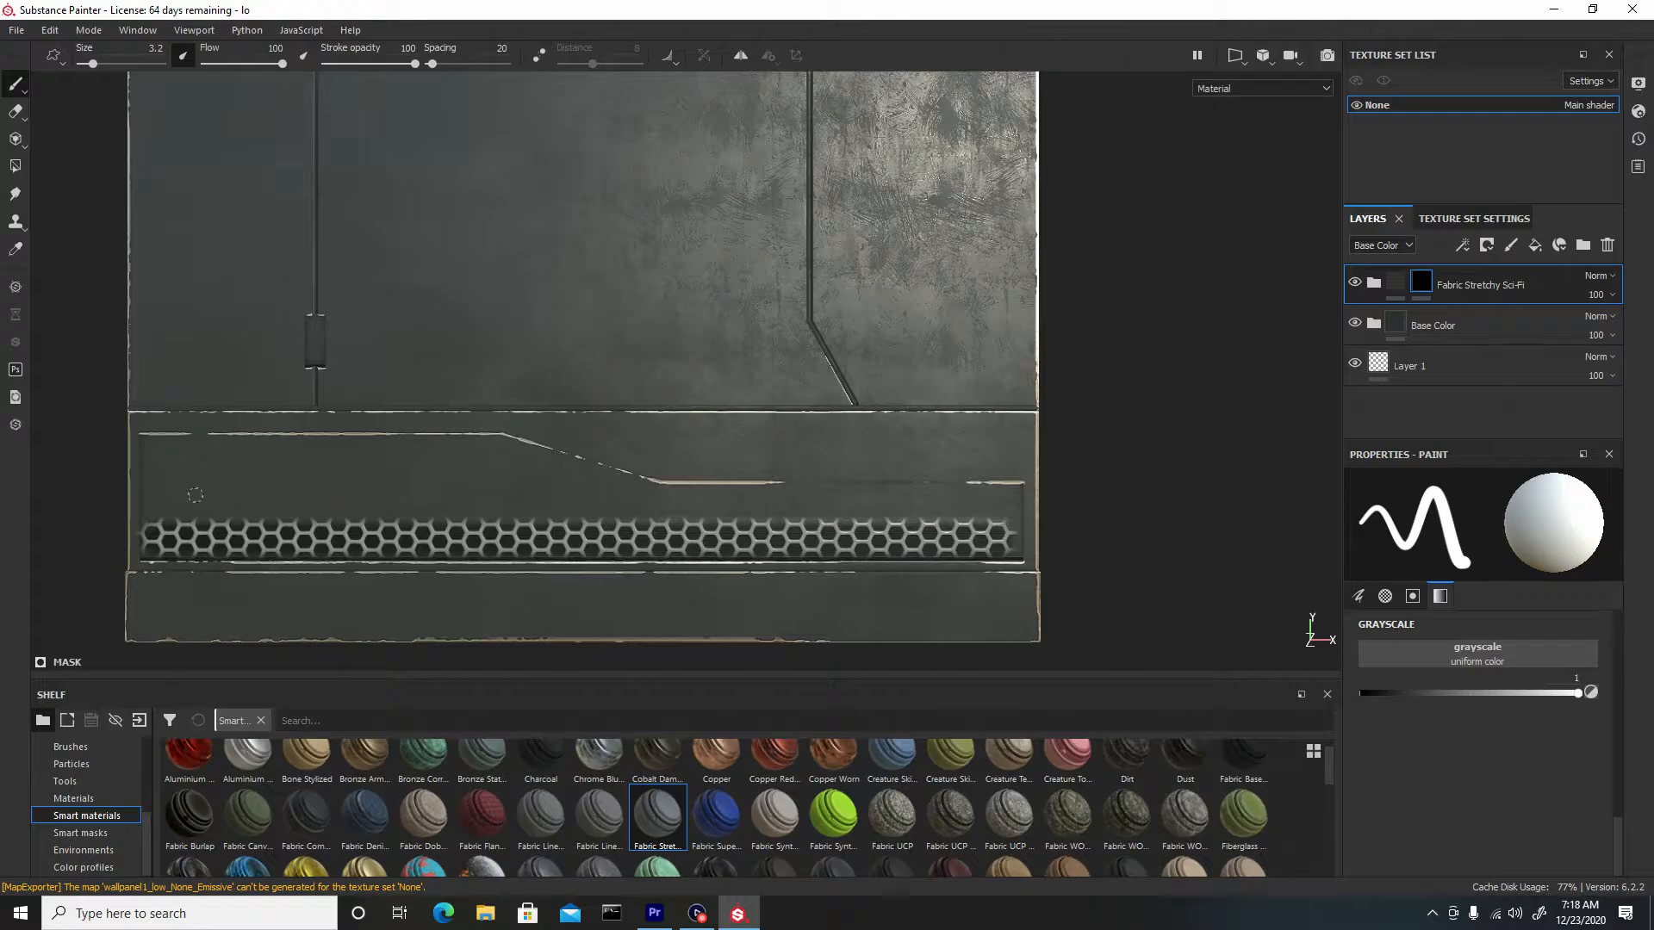
{"action": "right_click_drag", "start_coordinate": [195, 495], "coordinate": [194, 495], "text": "ctrl"}
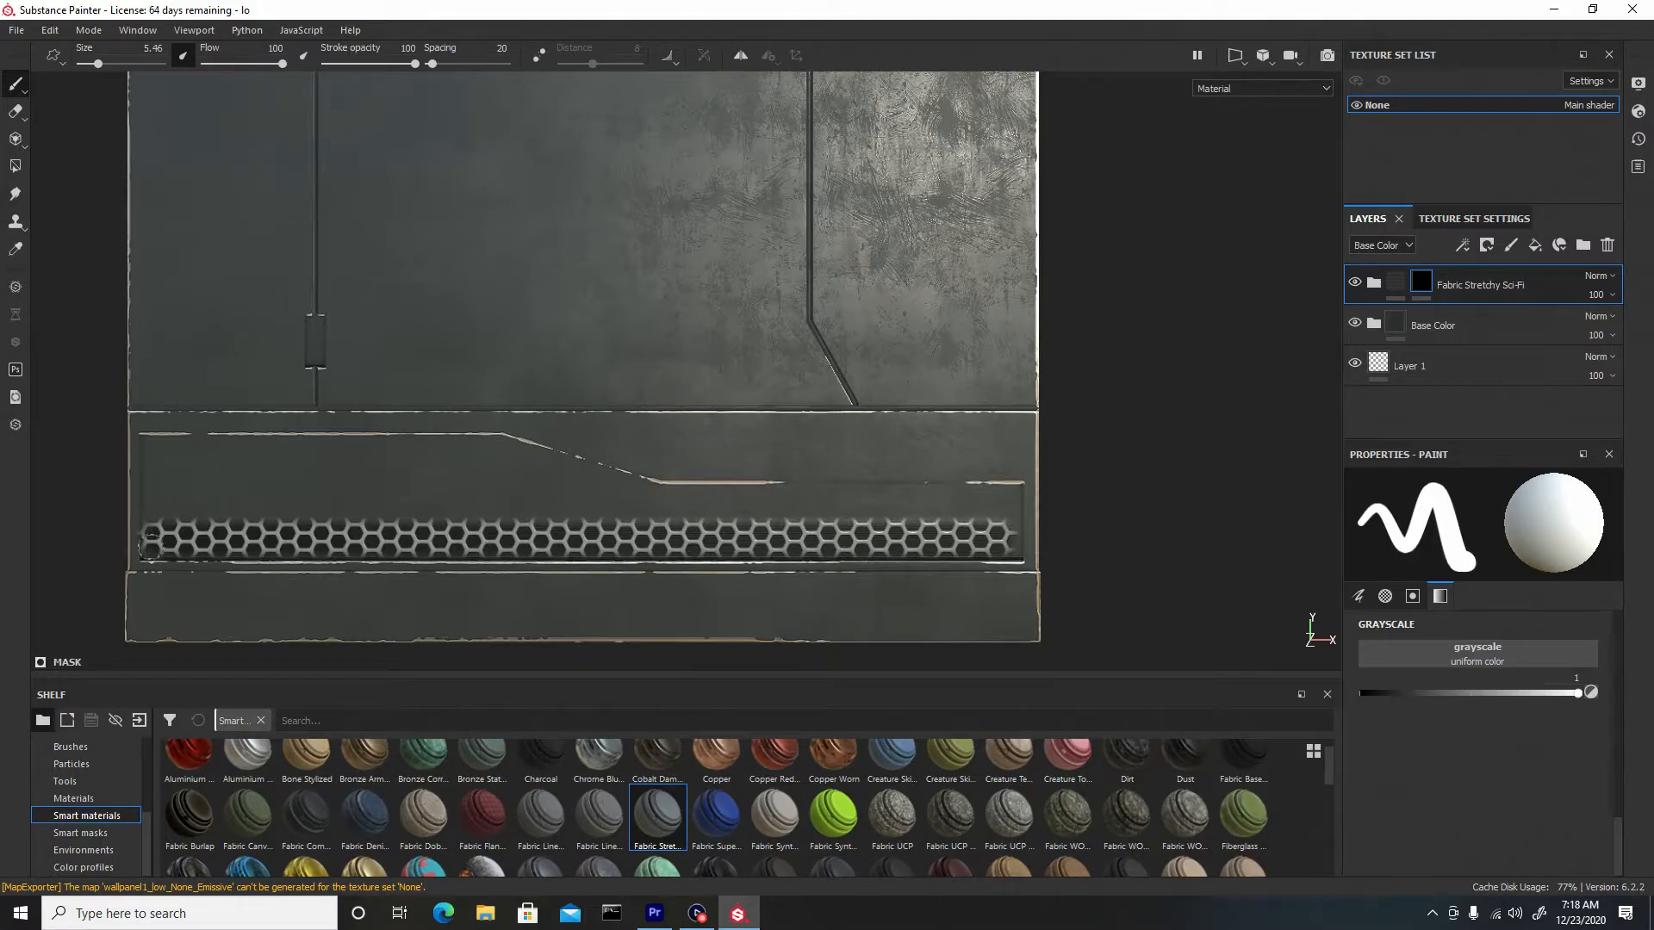
Paint connected straight strokes on the mask along the recess's left, stepped upper and right edges to outline it with hexagon fabric.
{"action": "key", "text": "shift"}
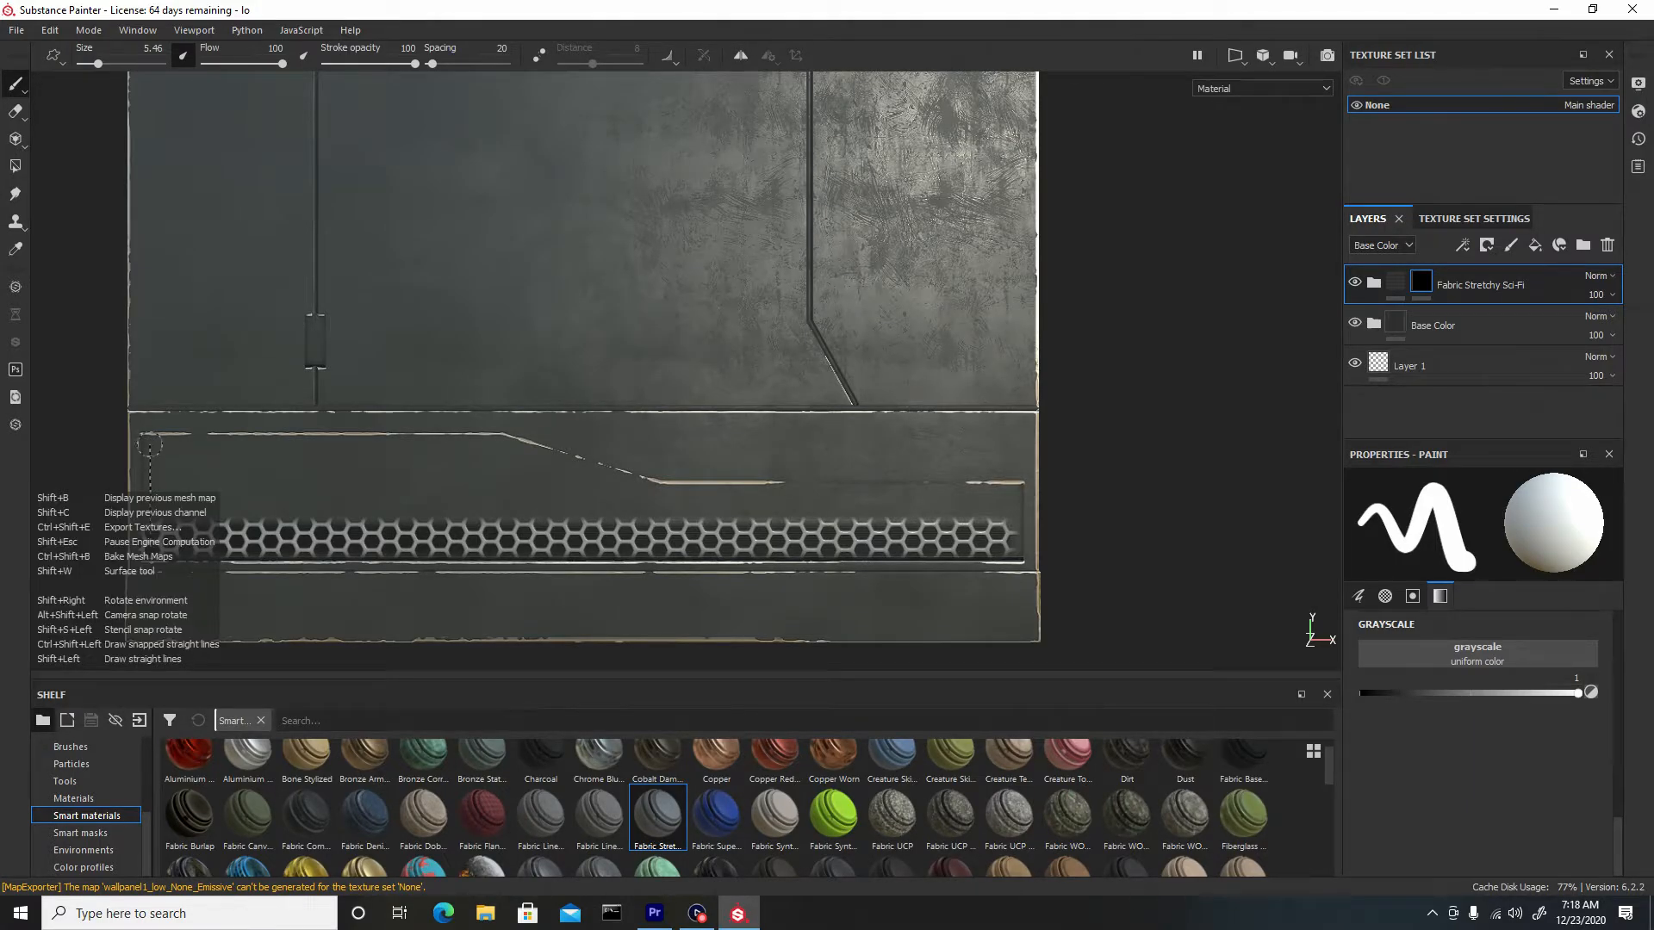
{"action": "left_click", "coordinate": [151, 446], "text": "shift"}
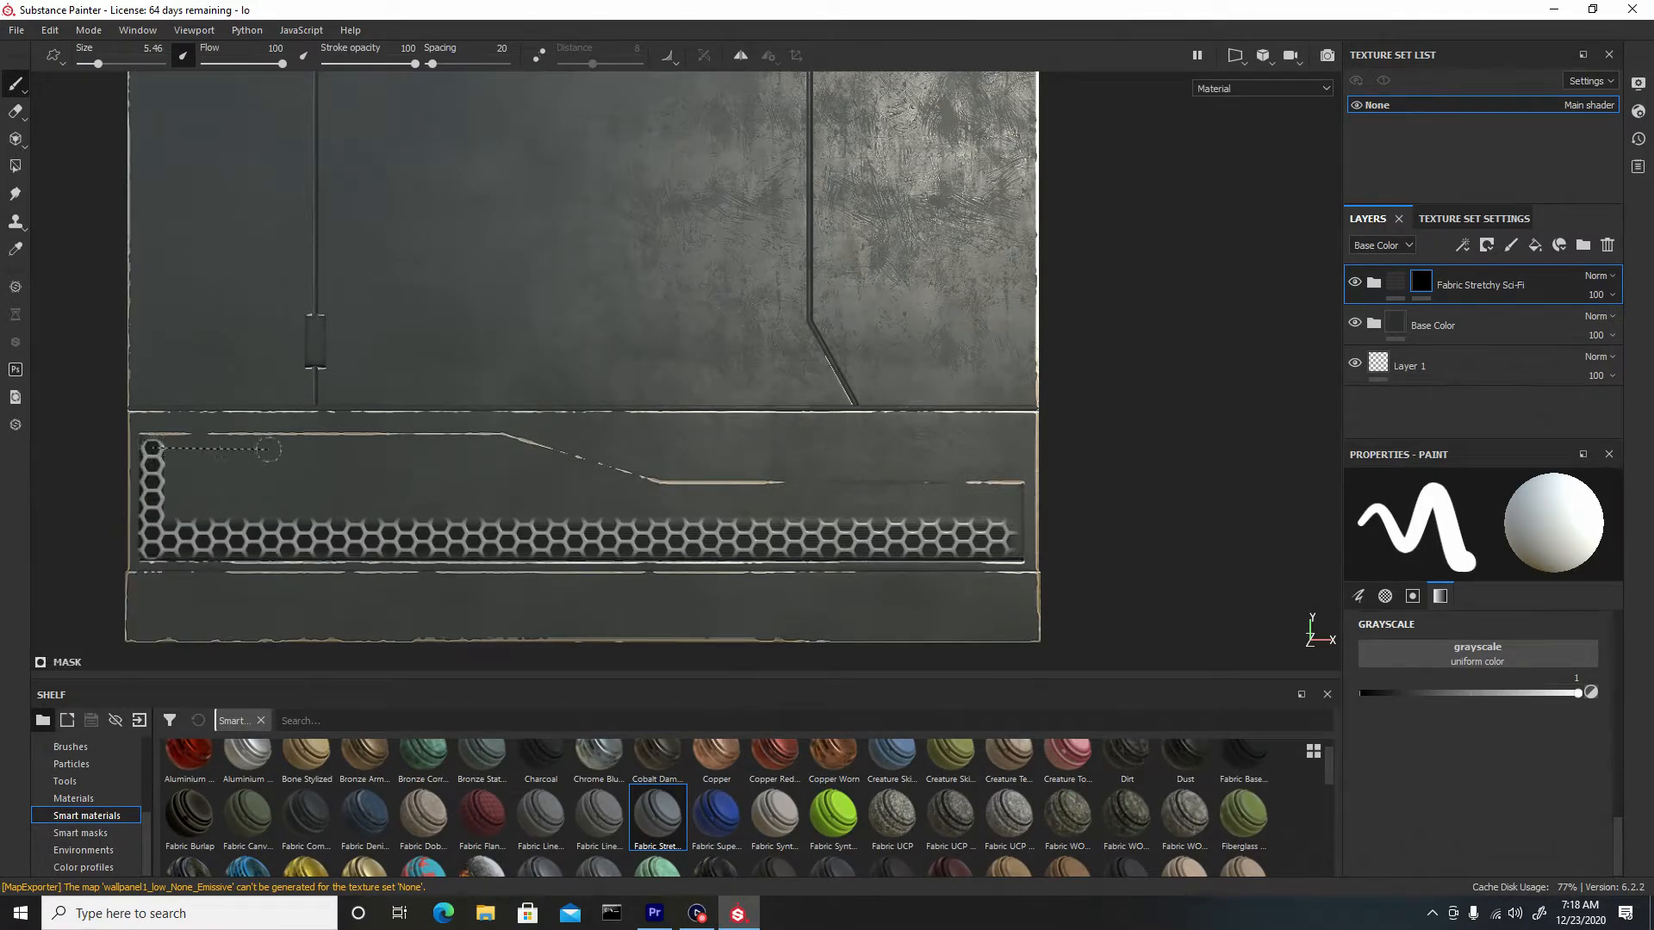
{"action": "left_click", "coordinate": [496, 446], "text": "shift"}
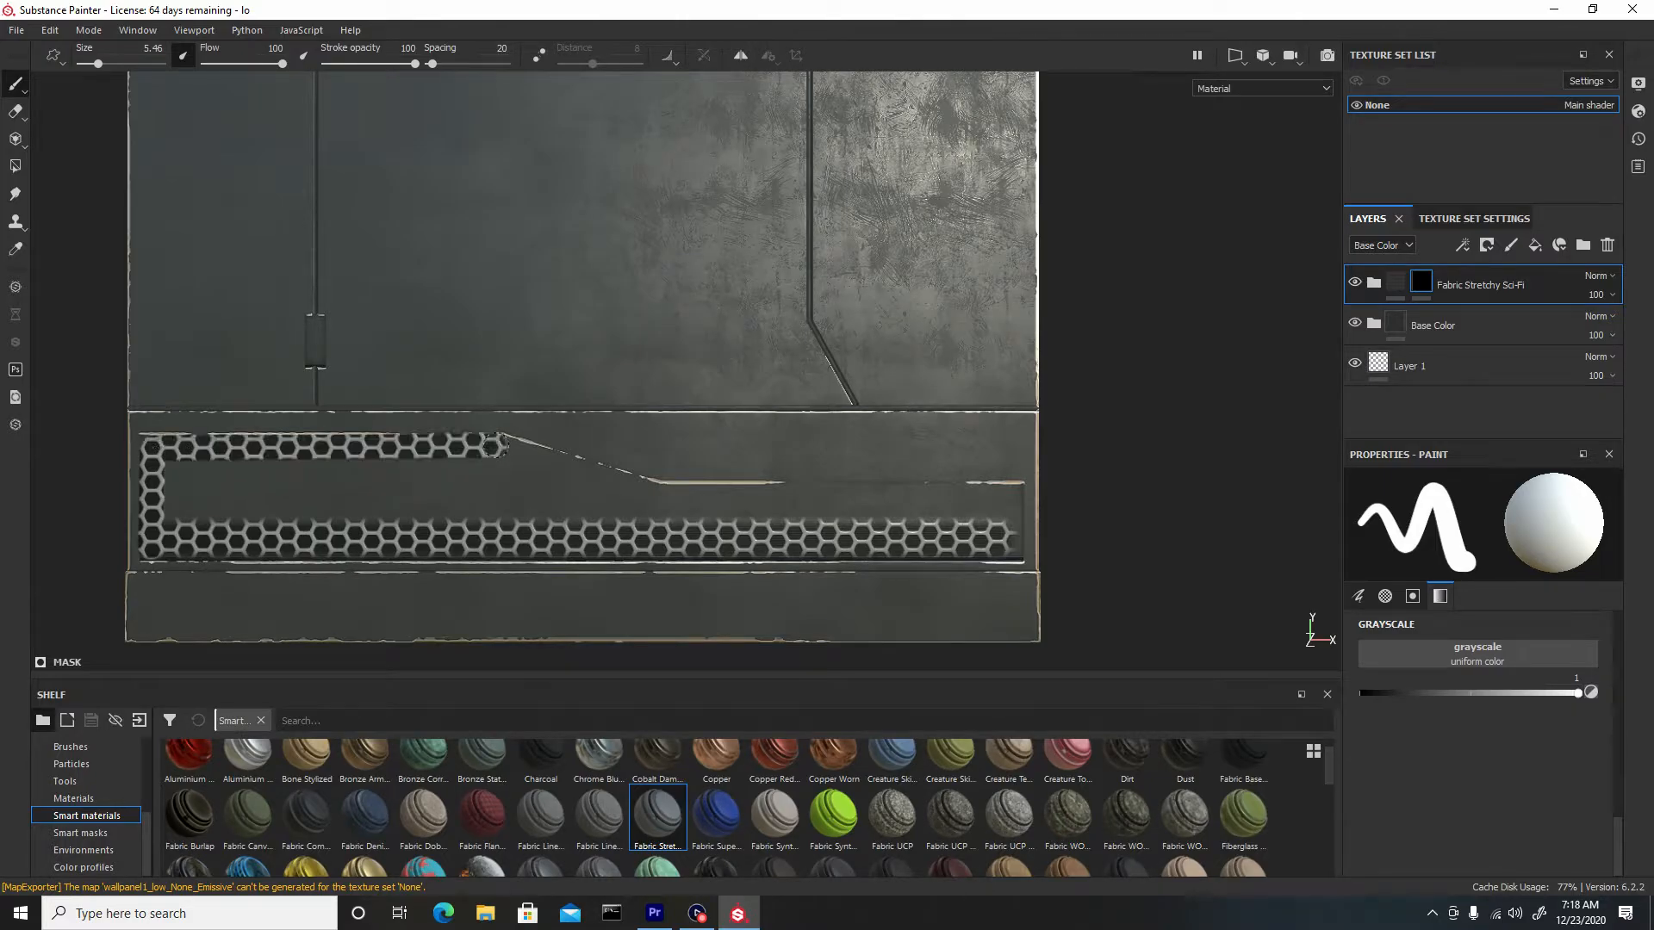
{"action": "left_click", "coordinate": [655, 493], "text": "shift"}
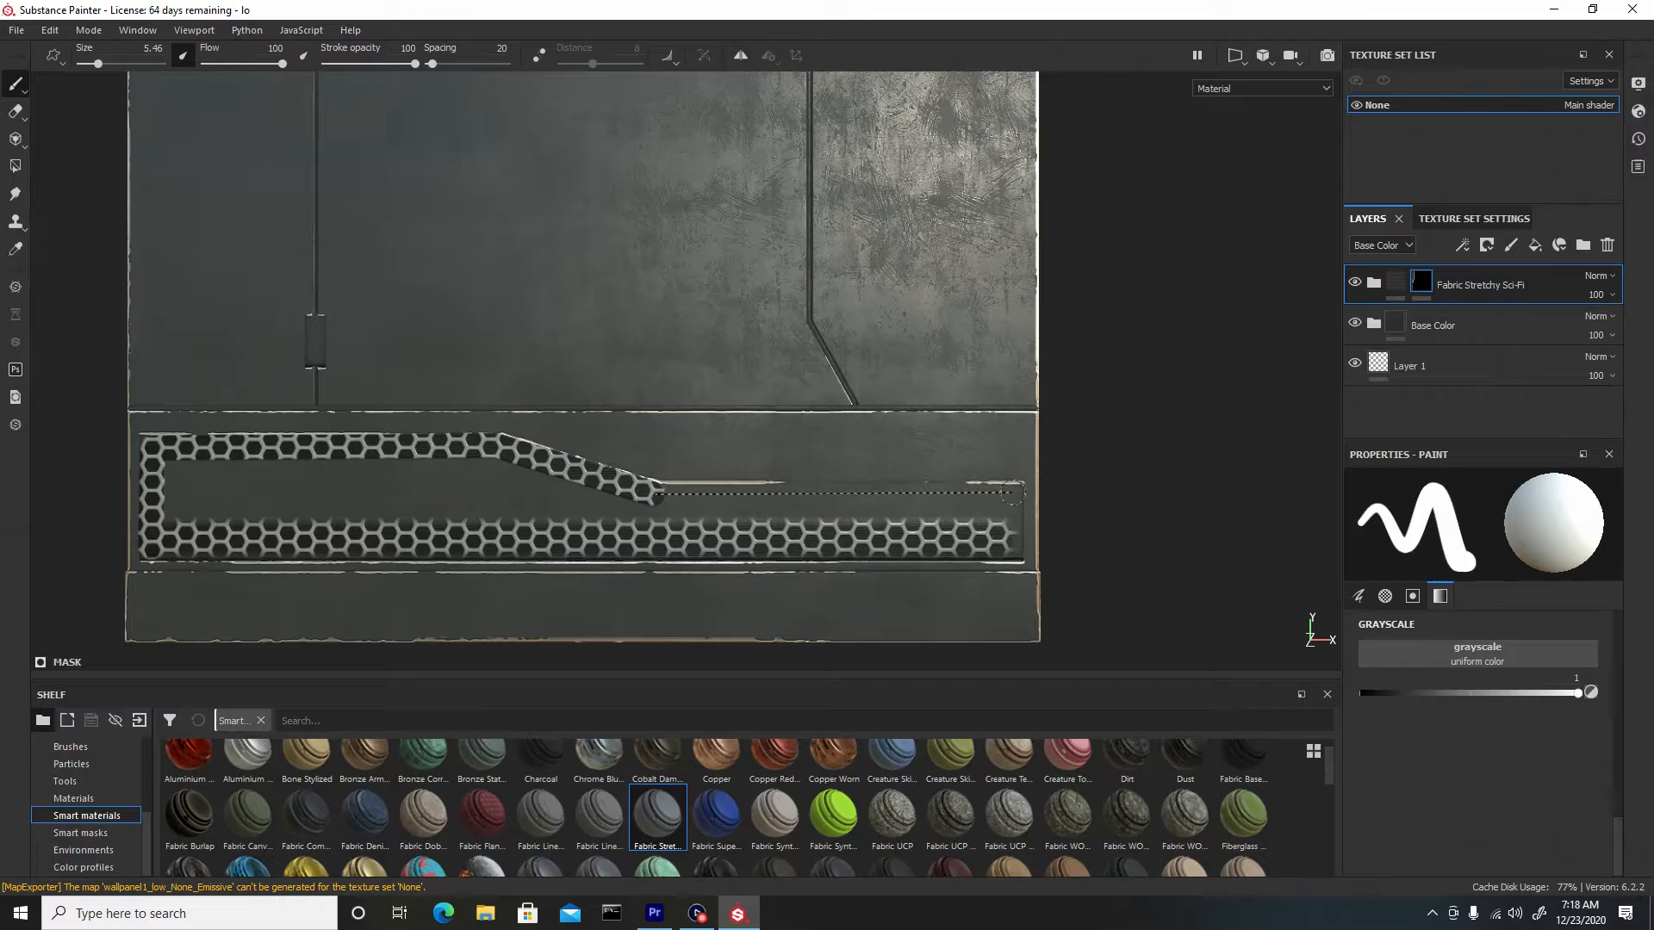
{"action": "left_click", "coordinate": [1012, 492], "text": "shift"}
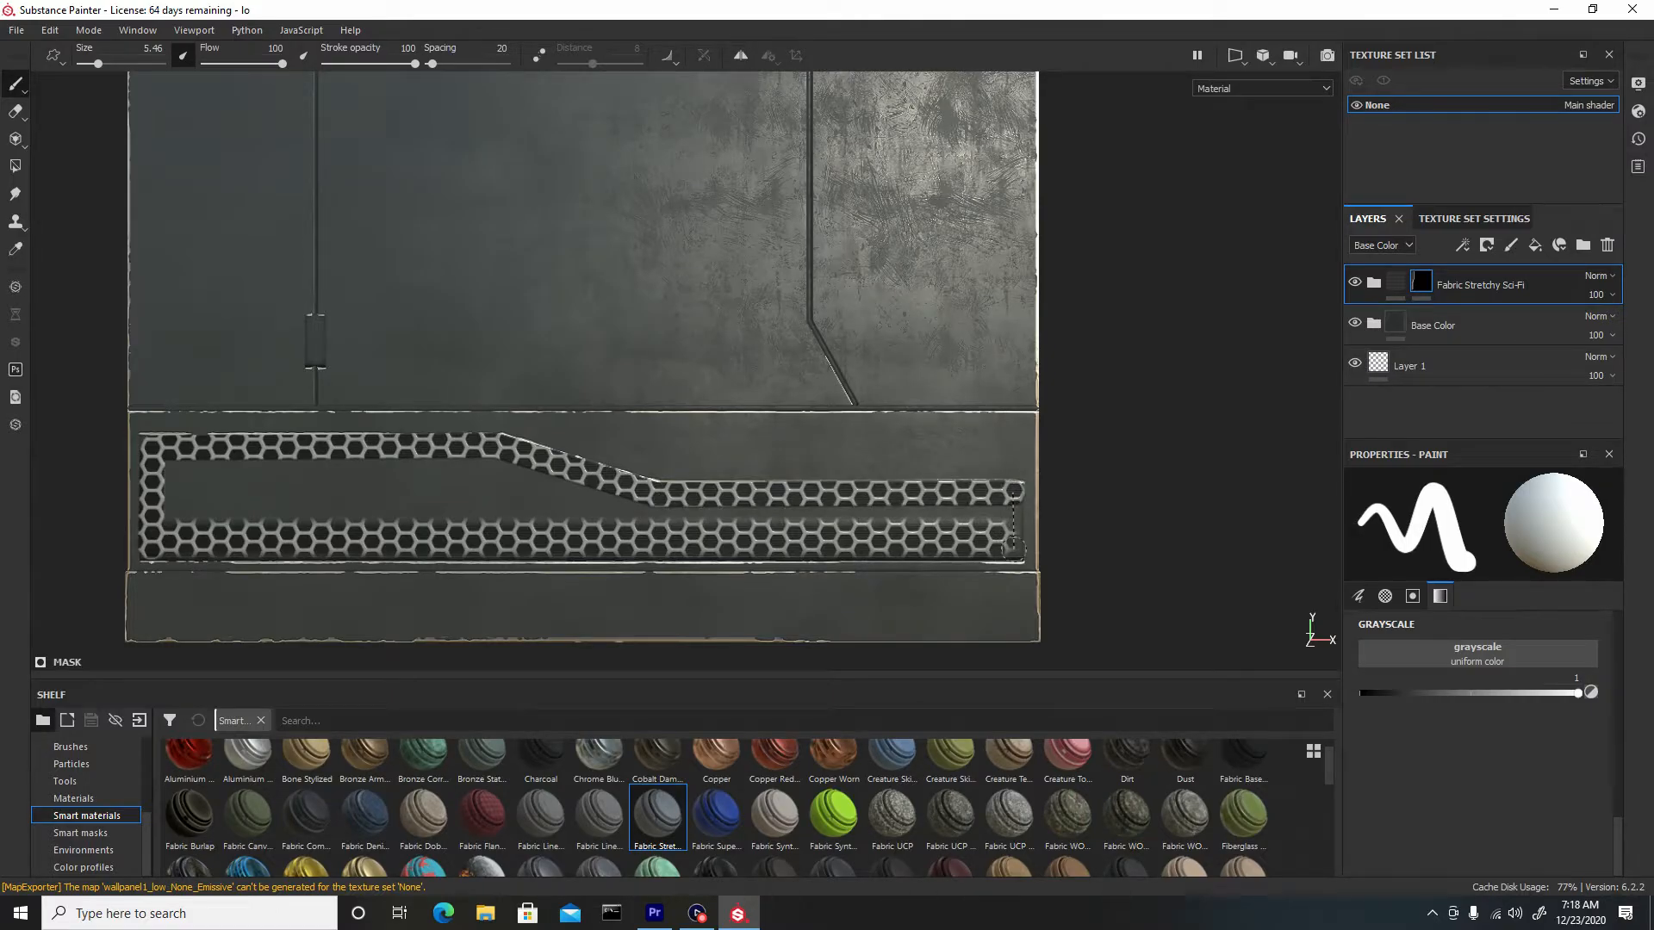
{"action": "left_click", "coordinate": [1013, 546], "text": "shift"}
Fill the interior of the bottom recess with hexagon fabric using connected straight mask strokes at brush size 9.57.
{"action": "key", "text": "bracketright"}
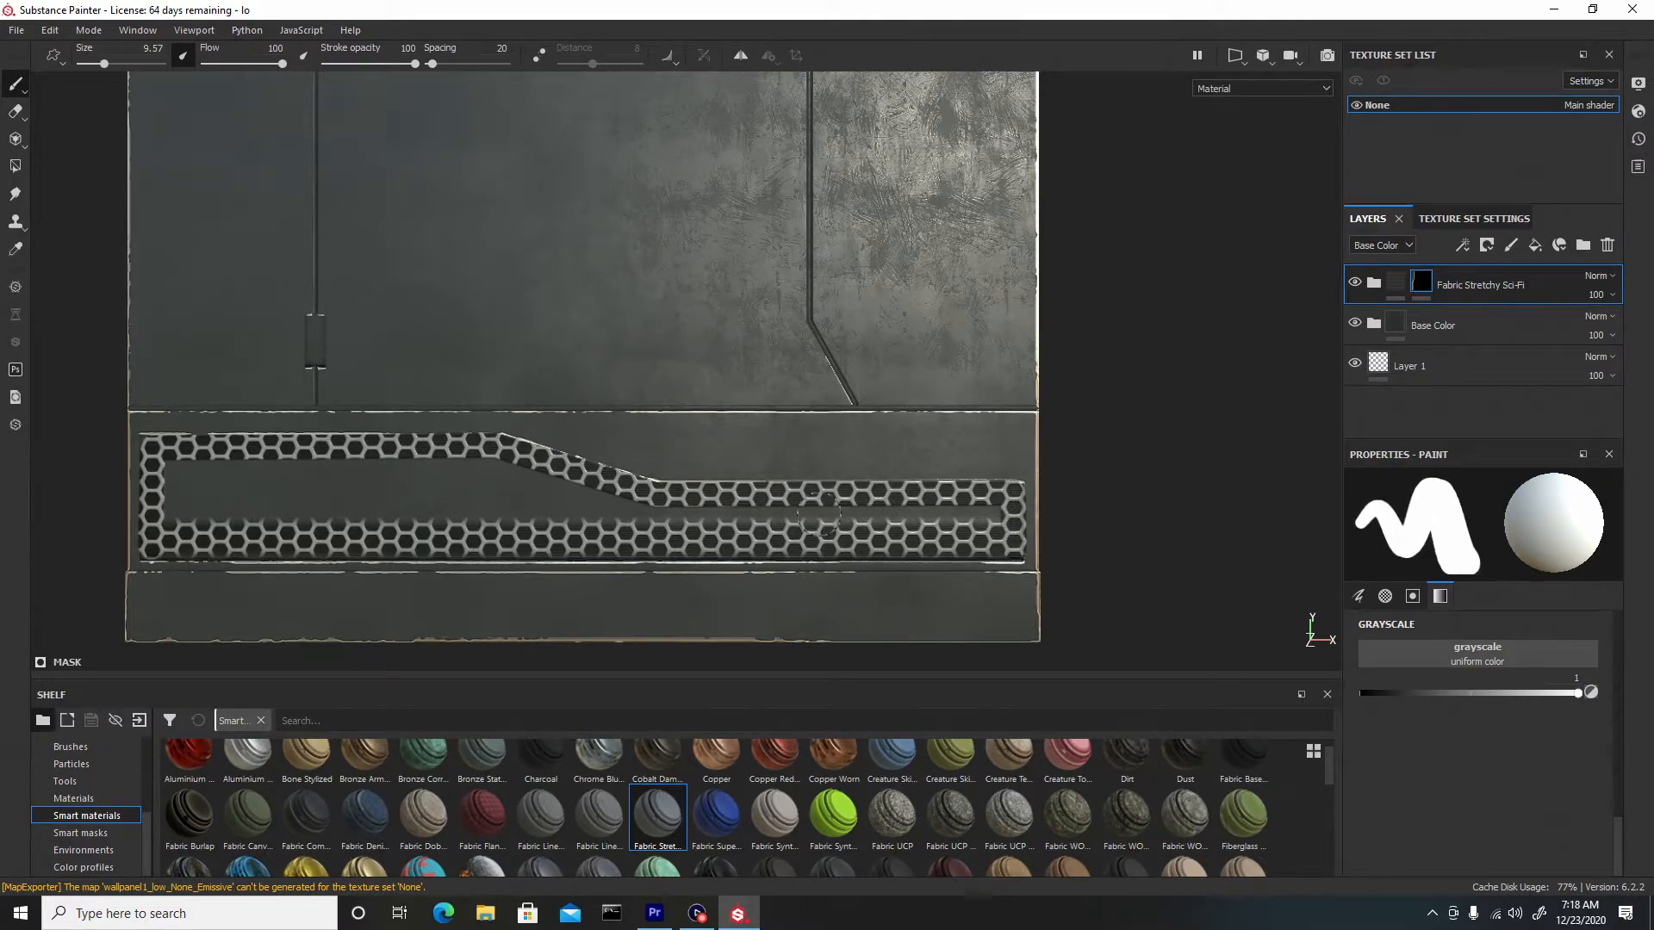
{"action": "left_click", "coordinate": [990, 510]}
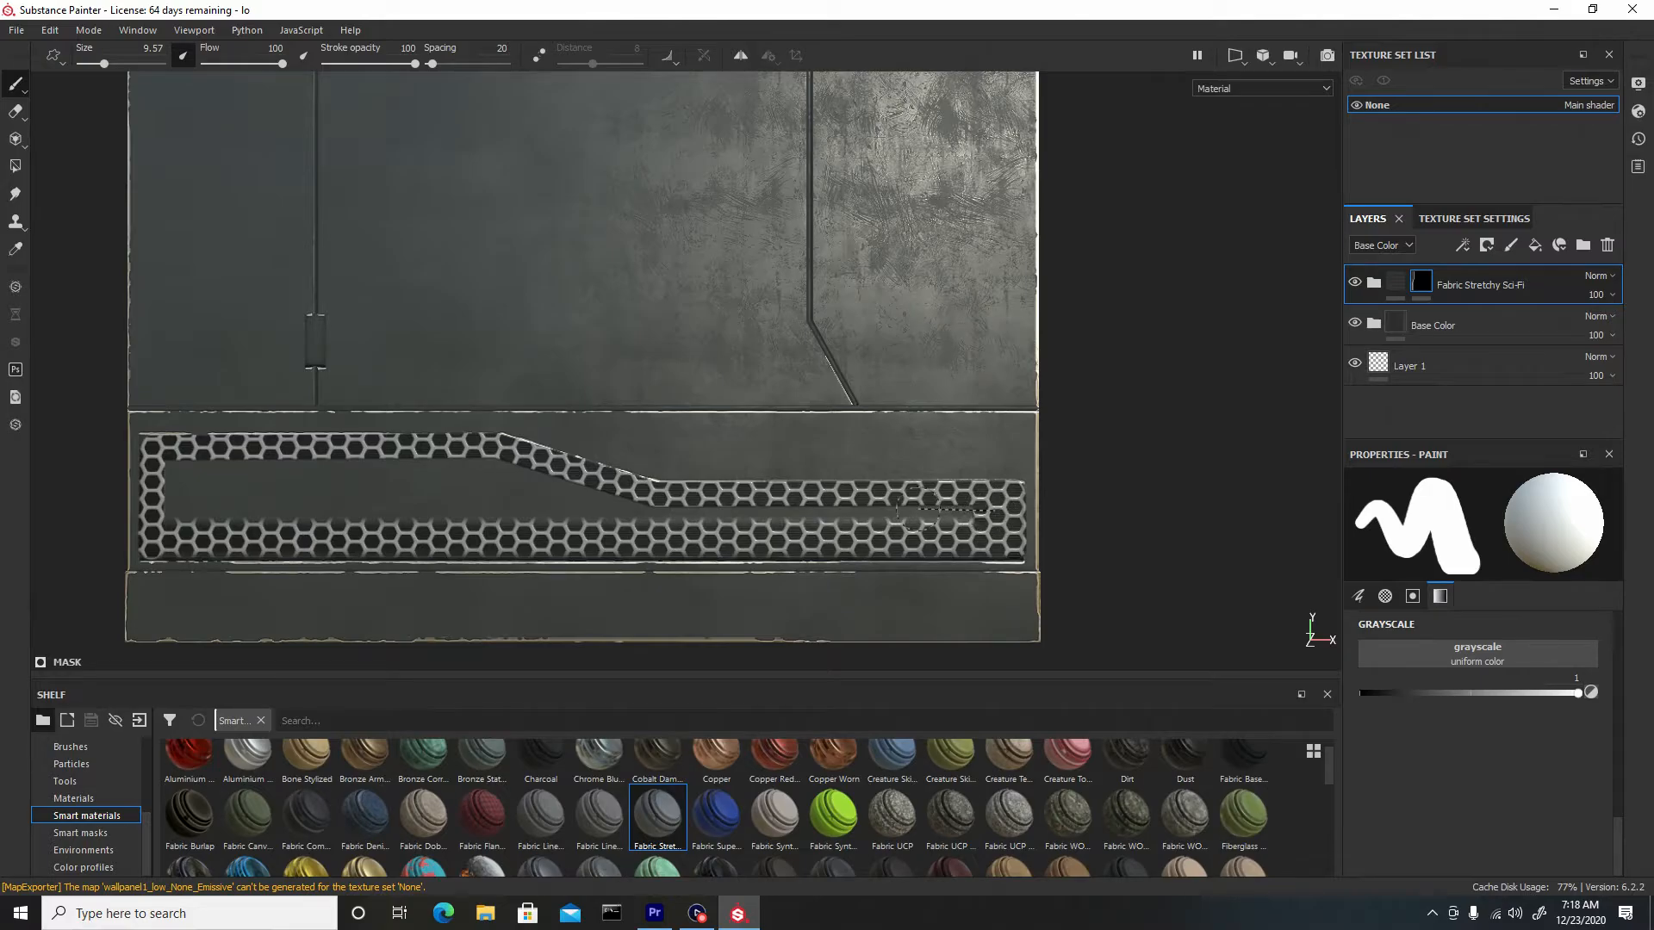
{"action": "left_click", "coordinate": [650, 517], "text": "shift"}
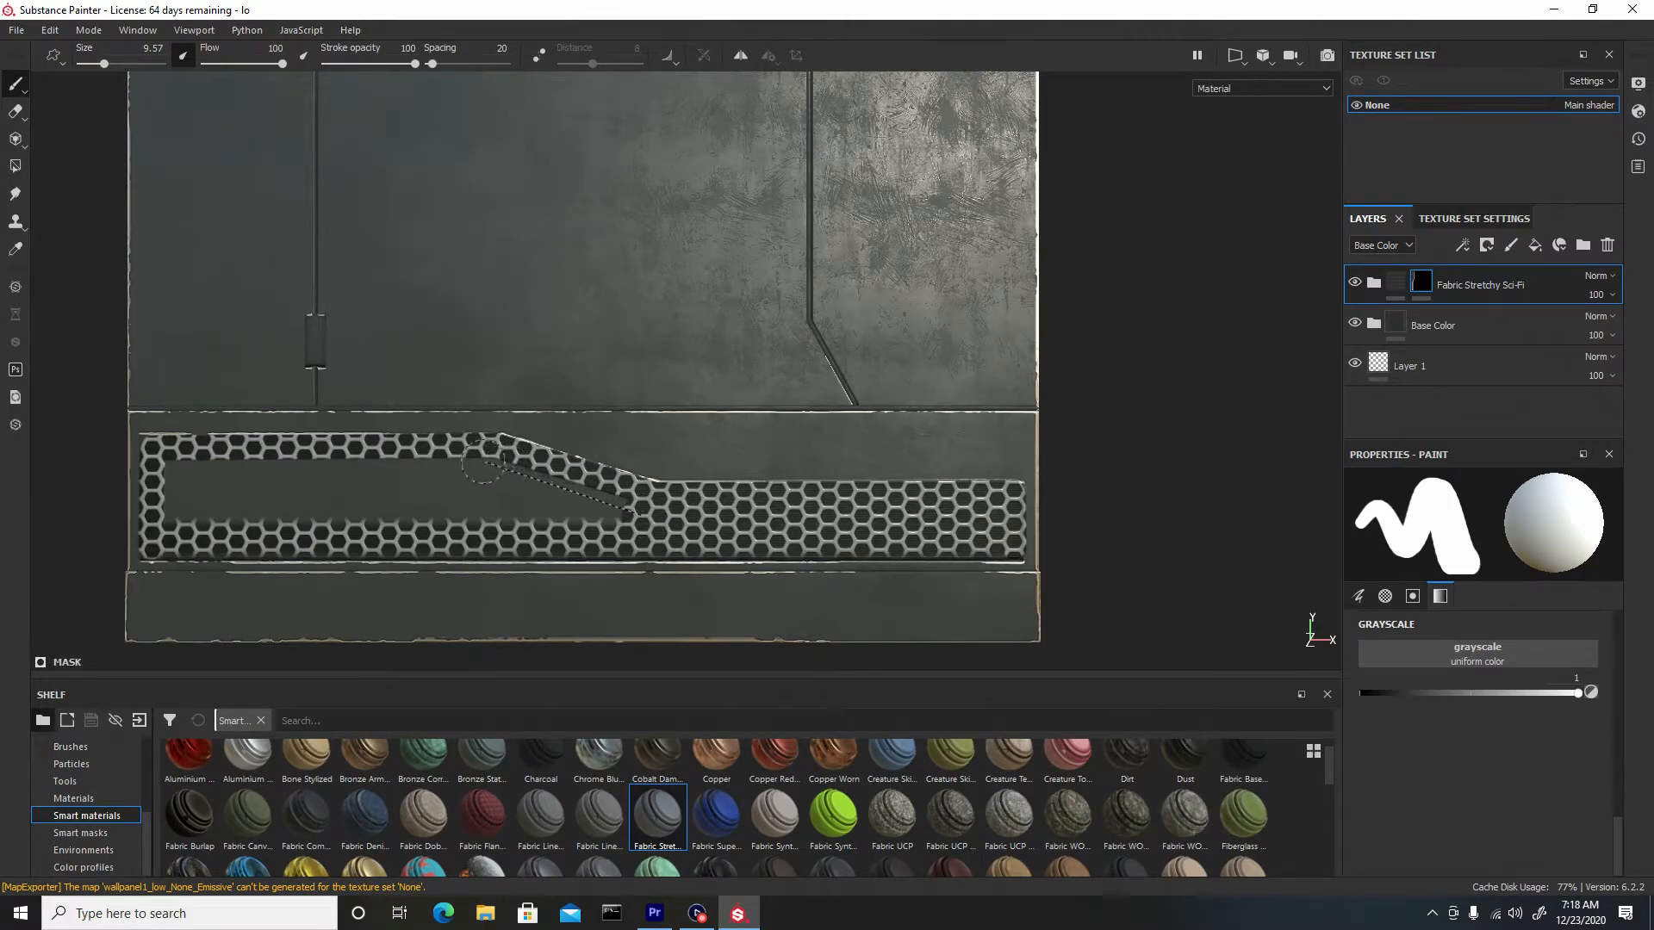
{"action": "left_click", "coordinate": [482, 468], "text": "shift"}
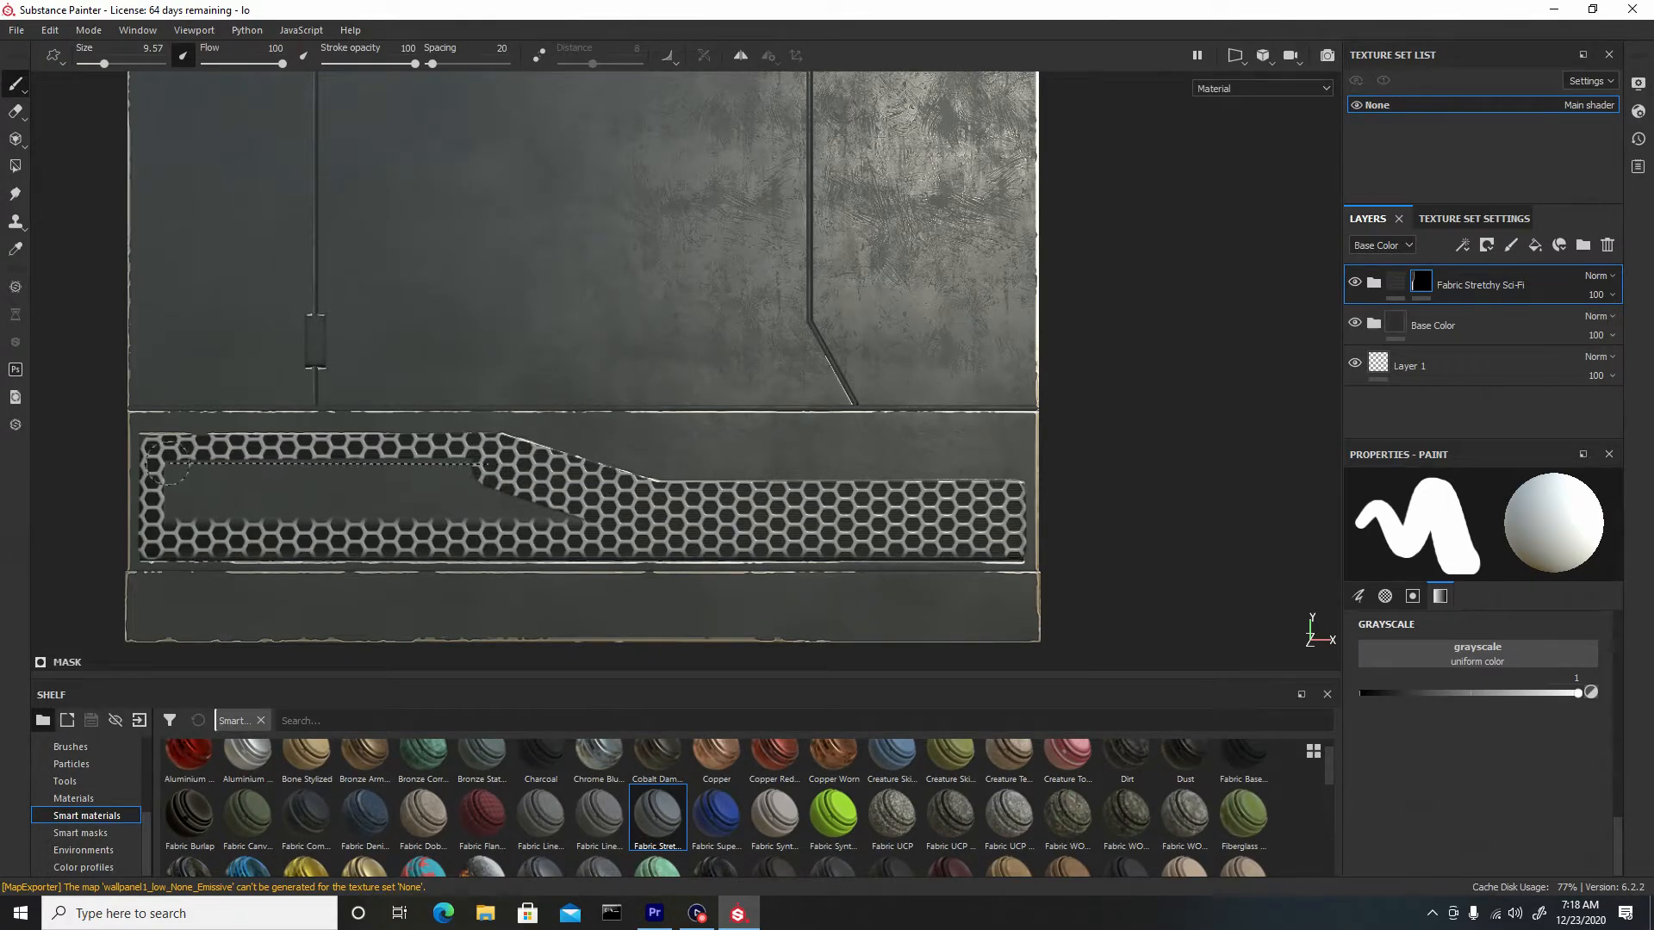
{"action": "left_click", "coordinate": [168, 461], "text": "shift"}
{"action": "left_click", "coordinate": [168, 516], "text": "shift"}
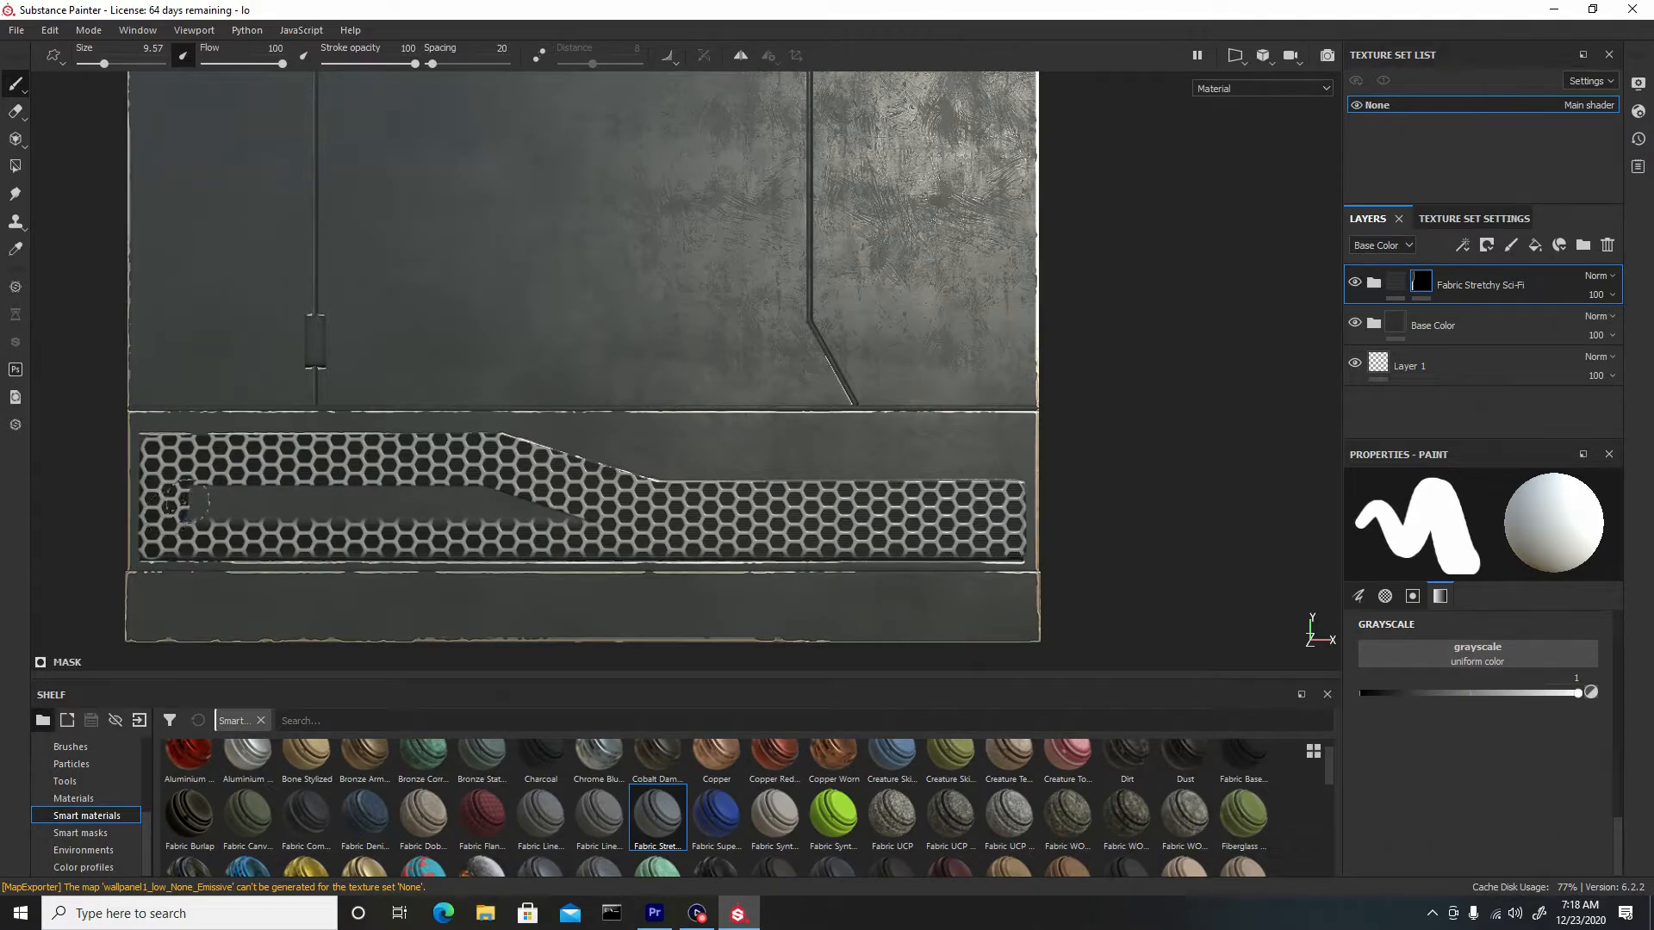
{"action": "left_click", "coordinate": [582, 515], "text": "shift"}
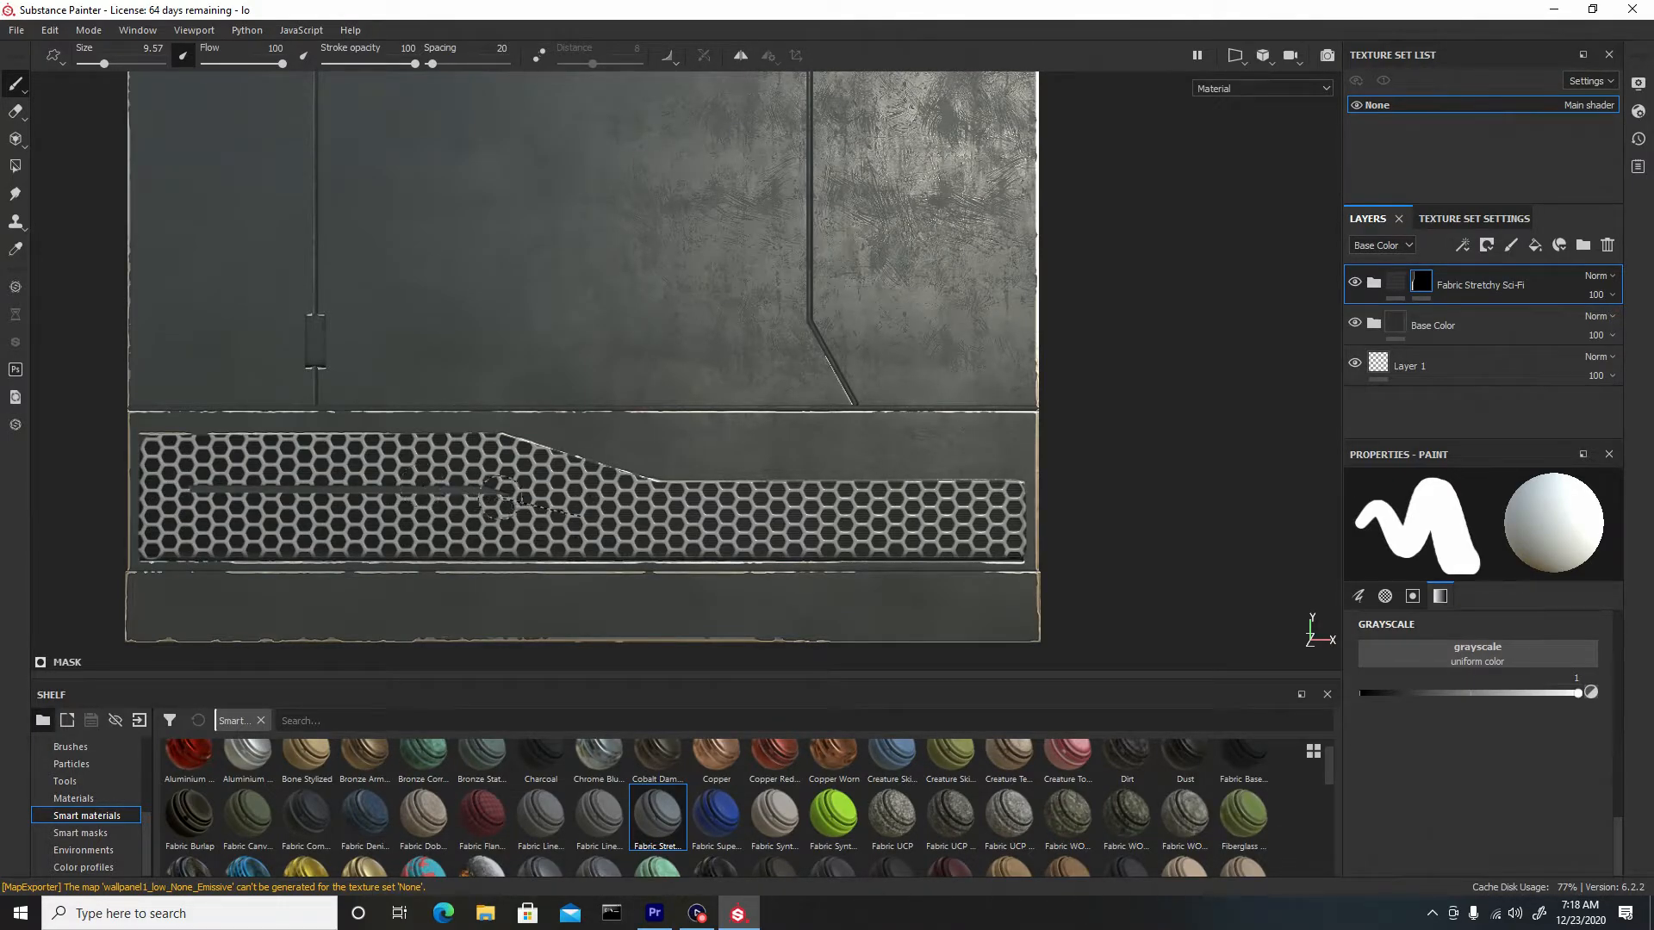
{"action": "left_click", "coordinate": [494, 496], "text": "shift"}
{"action": "left_click", "coordinate": [189, 497], "text": "shift"}
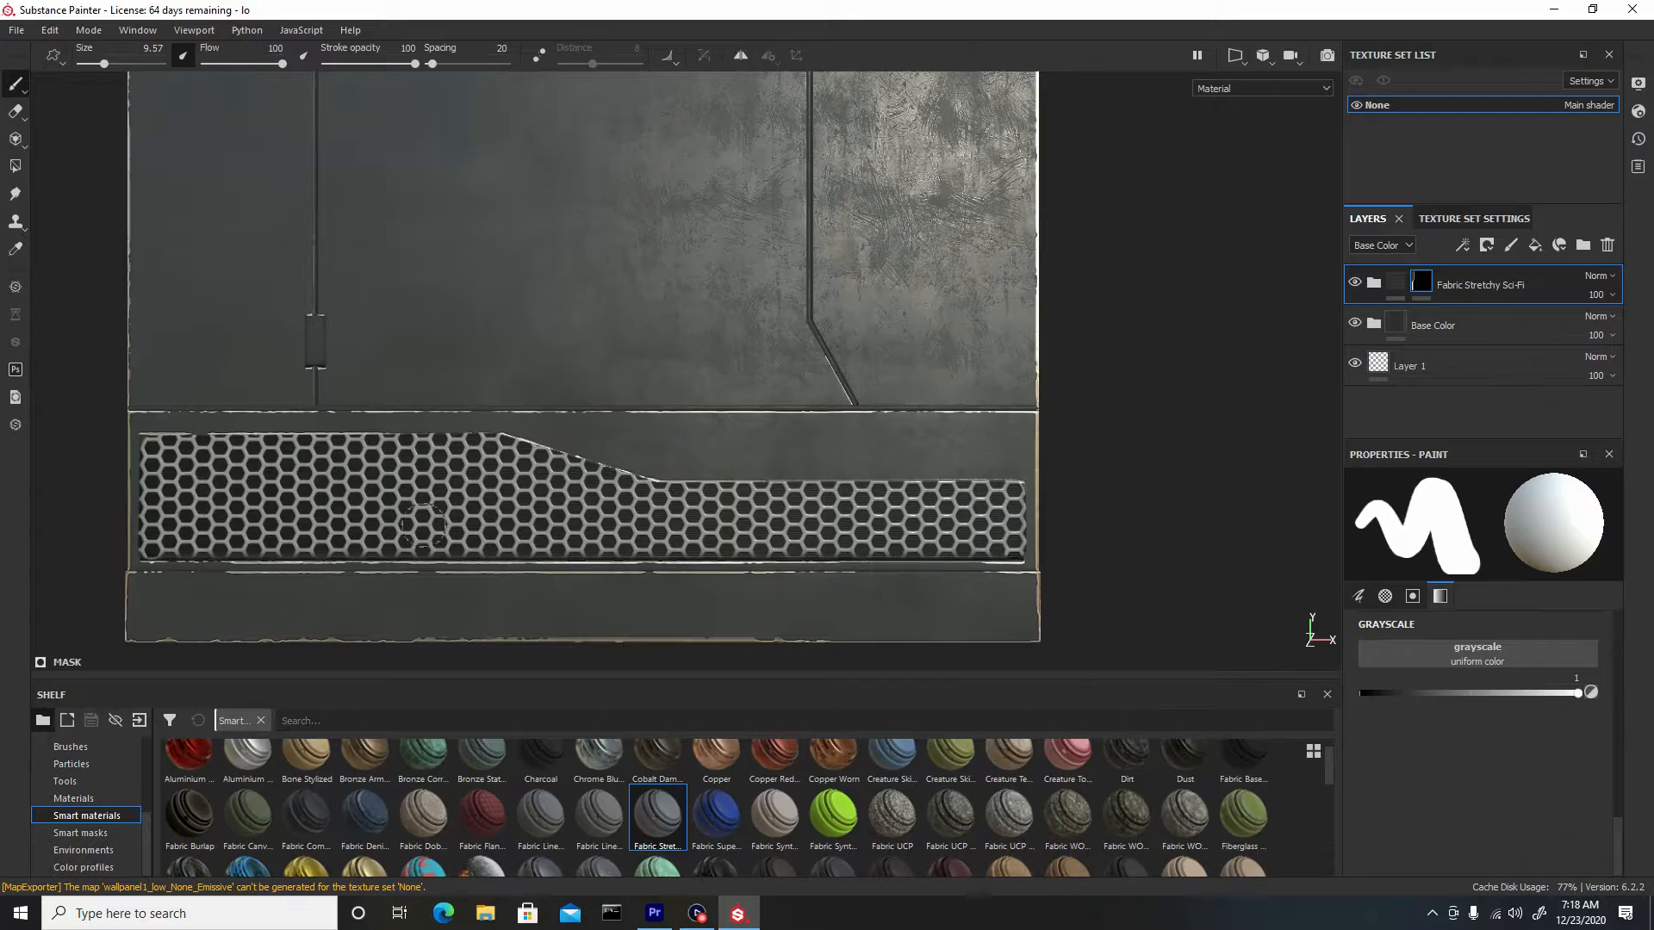
Rename the Fabric Stretchy Sci-Fi layer as pattern1.
{"action": "mouse_move", "coordinate": [614, 570]}
{"action": "right_mouse_down", "text": "alt"}
{"action": "mouse_move", "coordinate": [313, 241]}
{"action": "mouse_move", "coordinate": [634, 491]}
{"action": "mouse_move", "coordinate": [736, 626]}
{"action": "mouse_move", "coordinate": [749, 689]}
{"action": "right_mouse_up", "text": "alt"}
{"action": "left_click_drag", "start_coordinate": [579, 472], "coordinate": [647, 535], "text": "alt"}
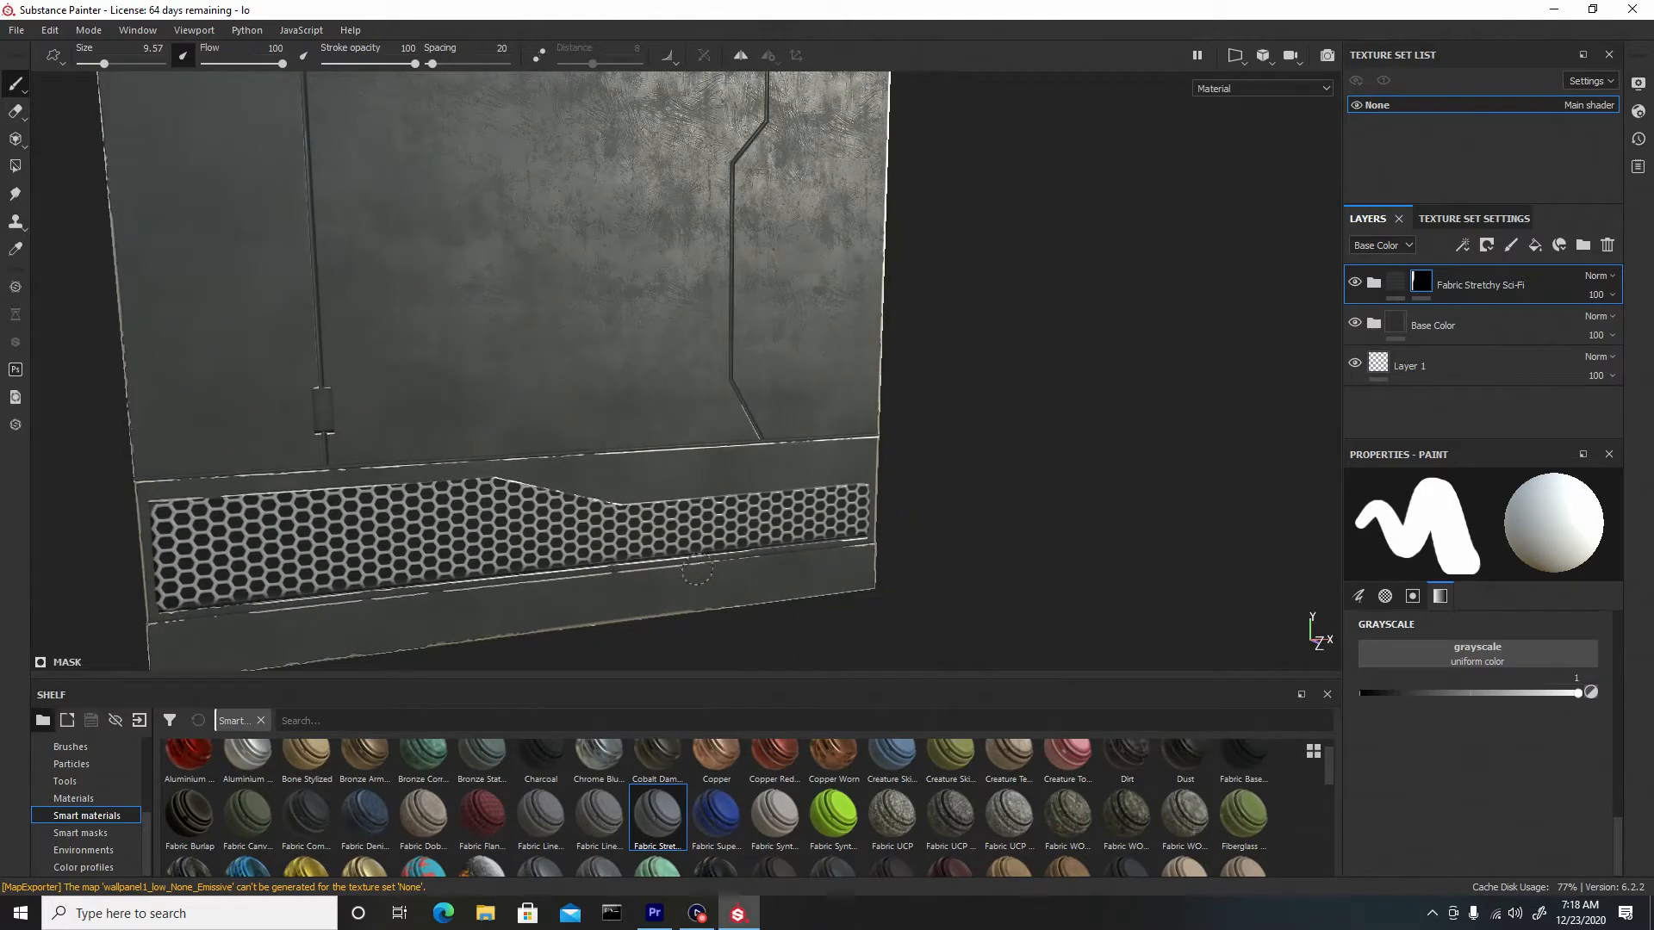
{"action": "right_click_drag", "start_coordinate": [690, 556], "coordinate": [534, 379], "text": "alt"}
{"action": "middle_click_drag", "start_coordinate": [730, 417], "coordinate": [869, 427], "text": "alt"}
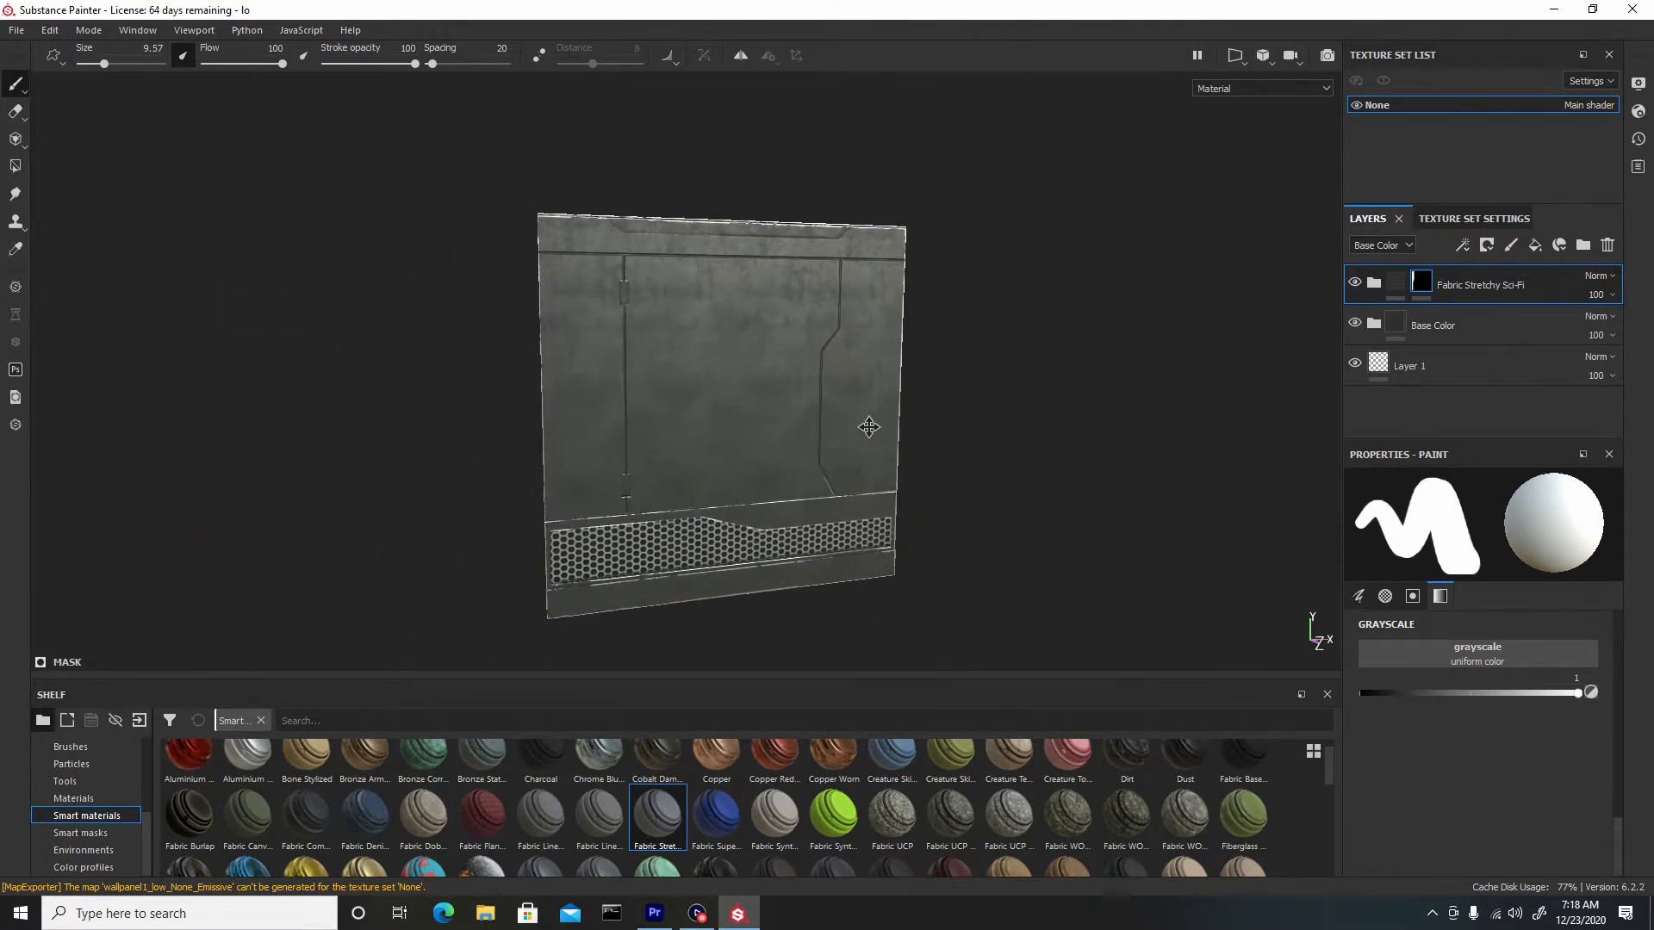
{"action": "mouse_move", "coordinate": [868, 427]}
{"action": "left_mouse_down", "text": "alt"}
{"action": "mouse_move", "coordinate": [949, 479]}
{"action": "mouse_move", "coordinate": [912, 525]}
{"action": "mouse_move", "coordinate": [901, 502]}
{"action": "left_mouse_up", "text": "alt"}
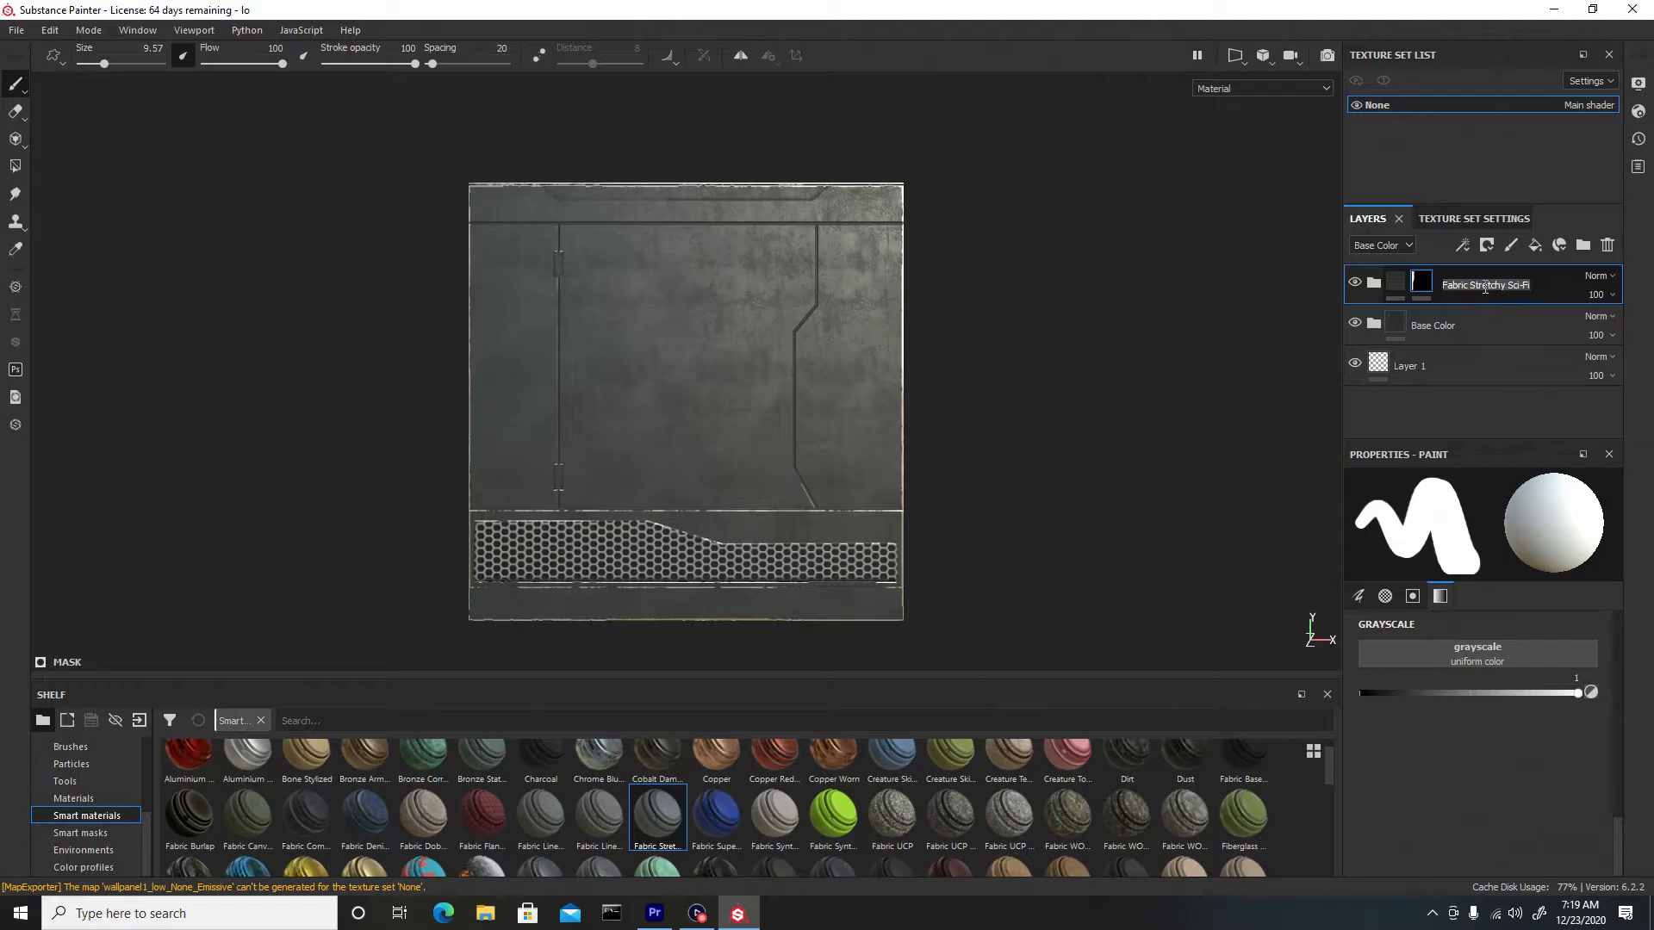
{"action": "type", "text": "pattern1"}
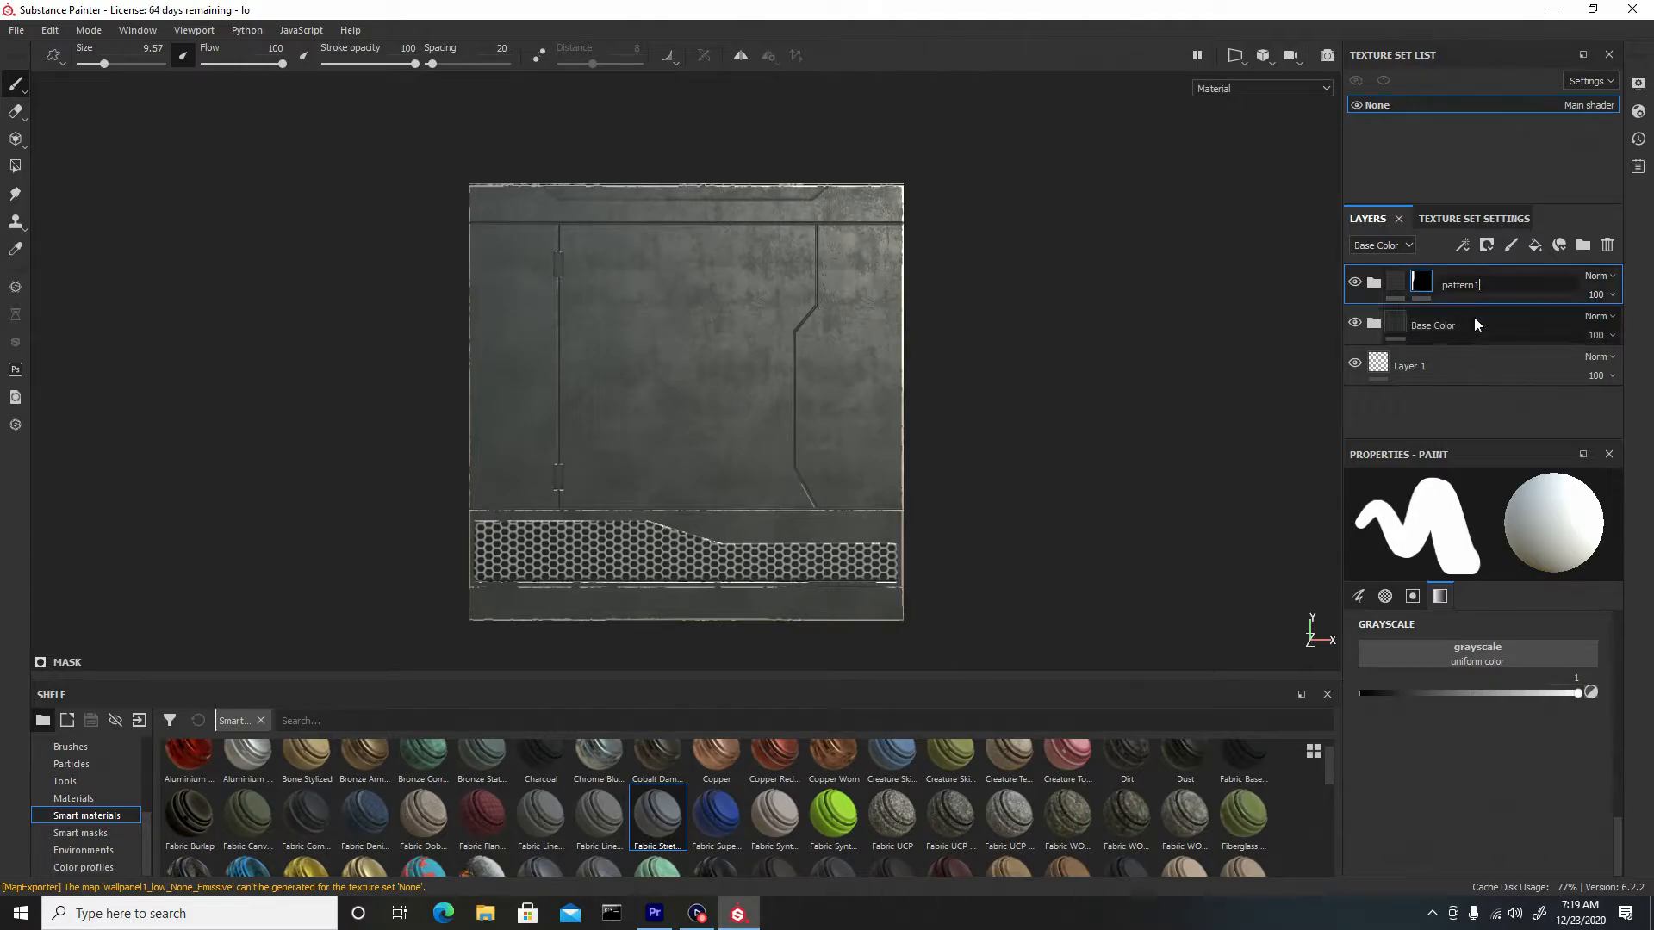
{"action": "key", "text": "Return"}
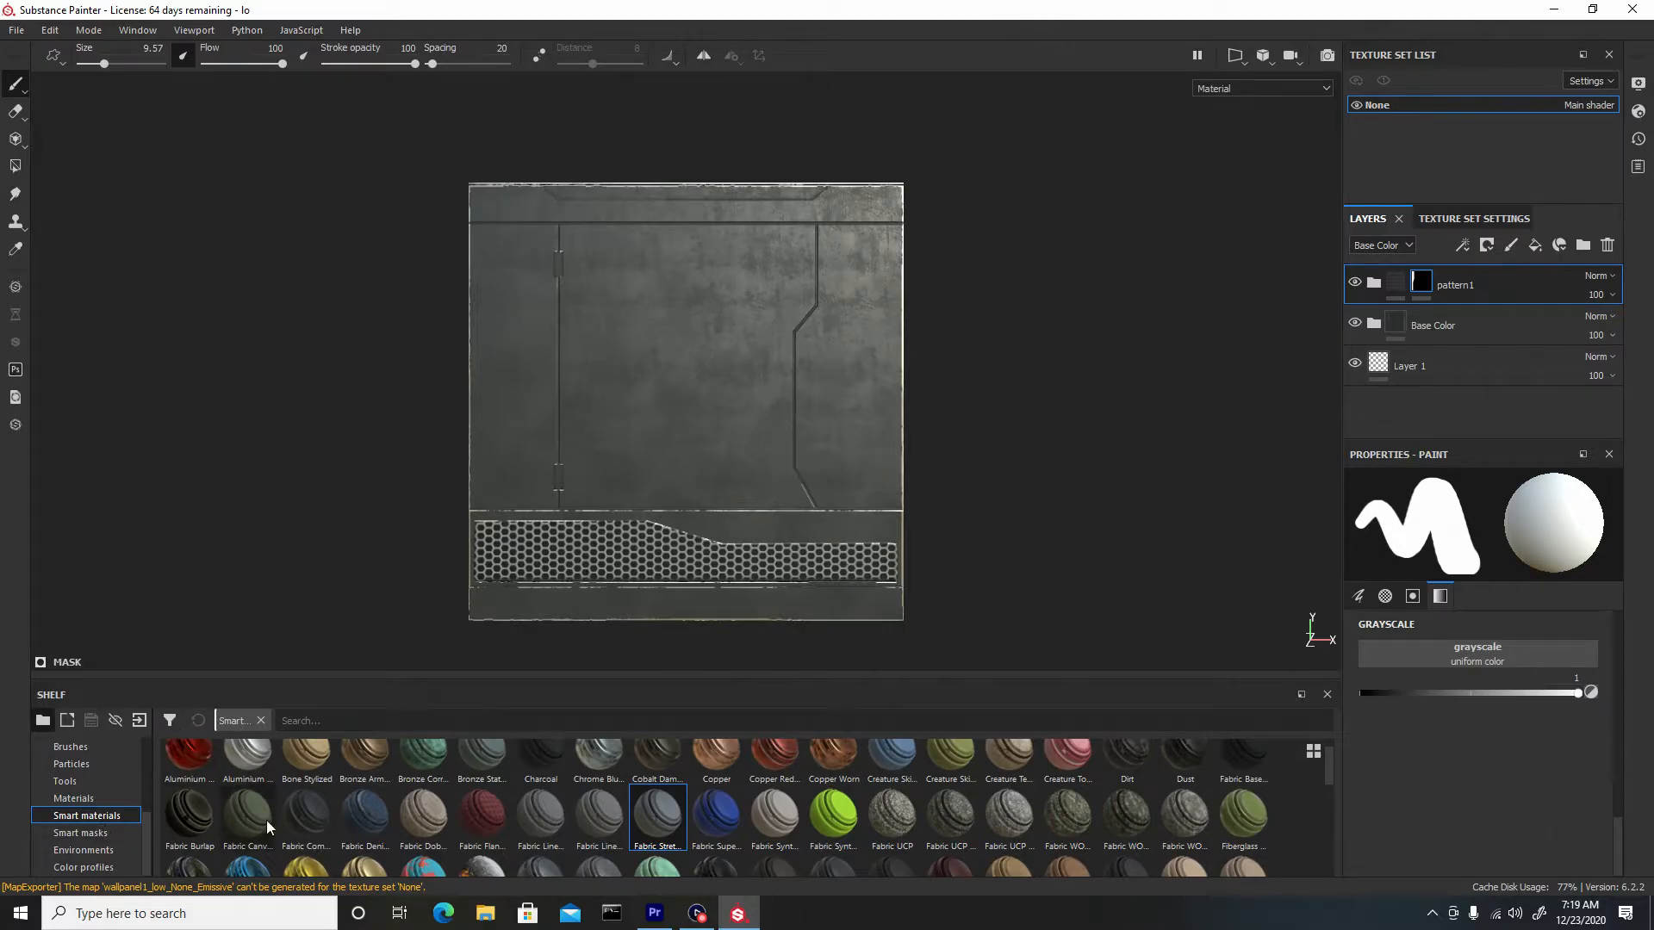
Apply the Aluminium Insulator material to the panel as a new top fill layer and set its UV scale to 1.78.
{"action": "left_click", "coordinate": [86, 799]}
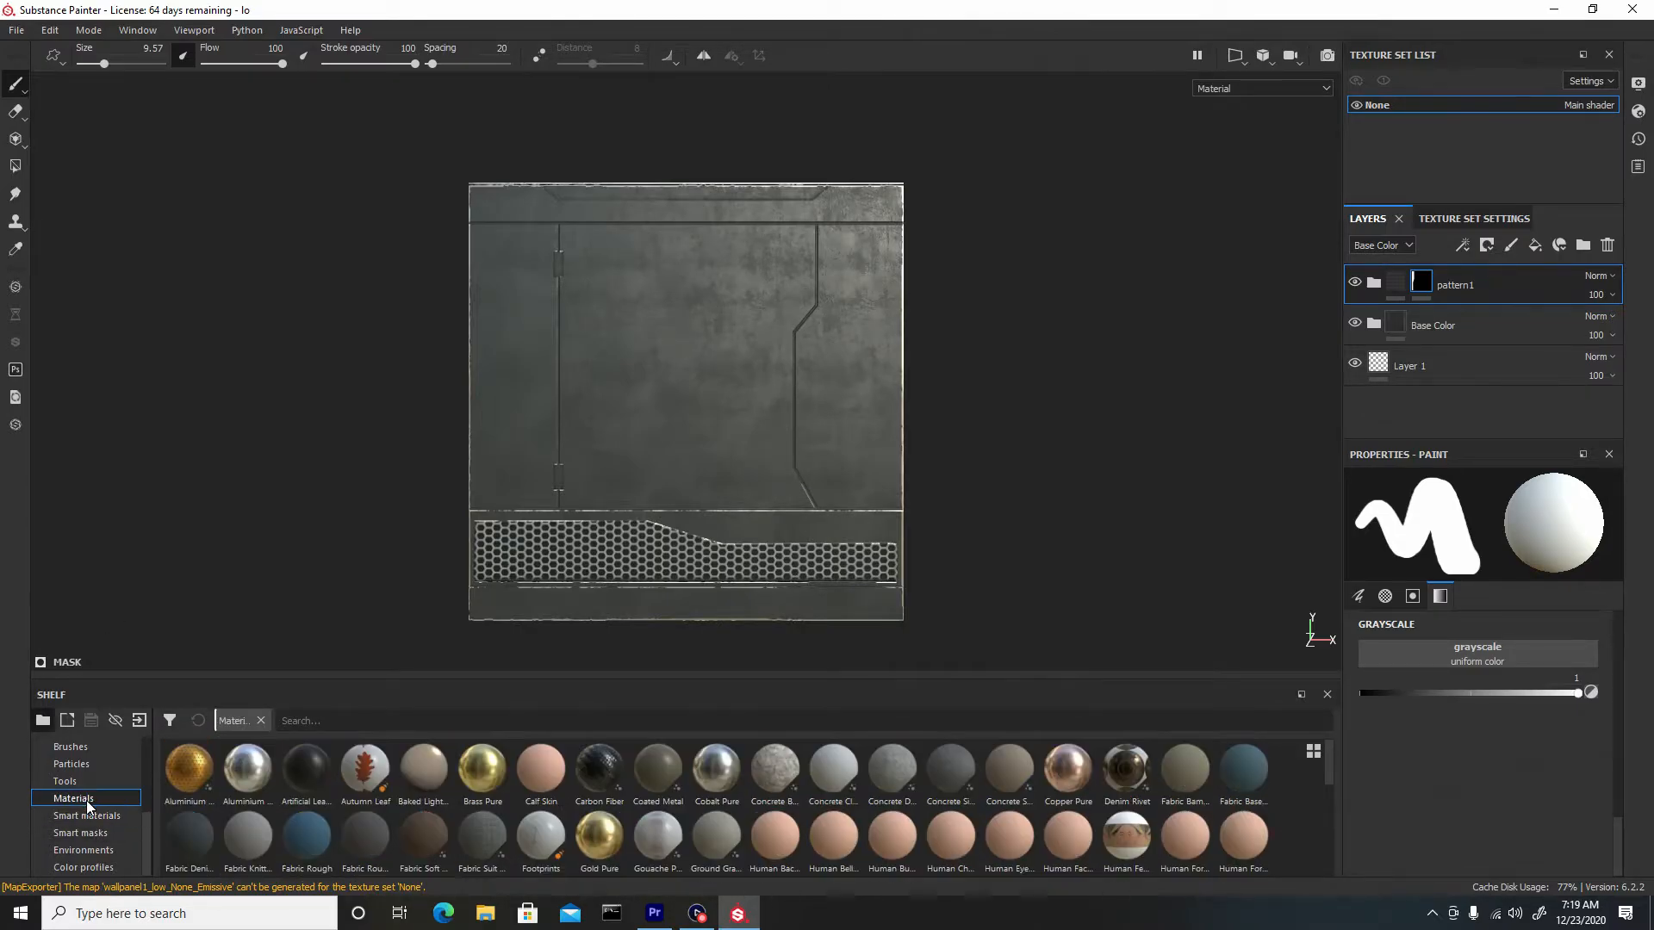
{"action": "left_click", "coordinate": [191, 770]}
{"action": "left_click_drag", "start_coordinate": [191, 769], "coordinate": [650, 319]}
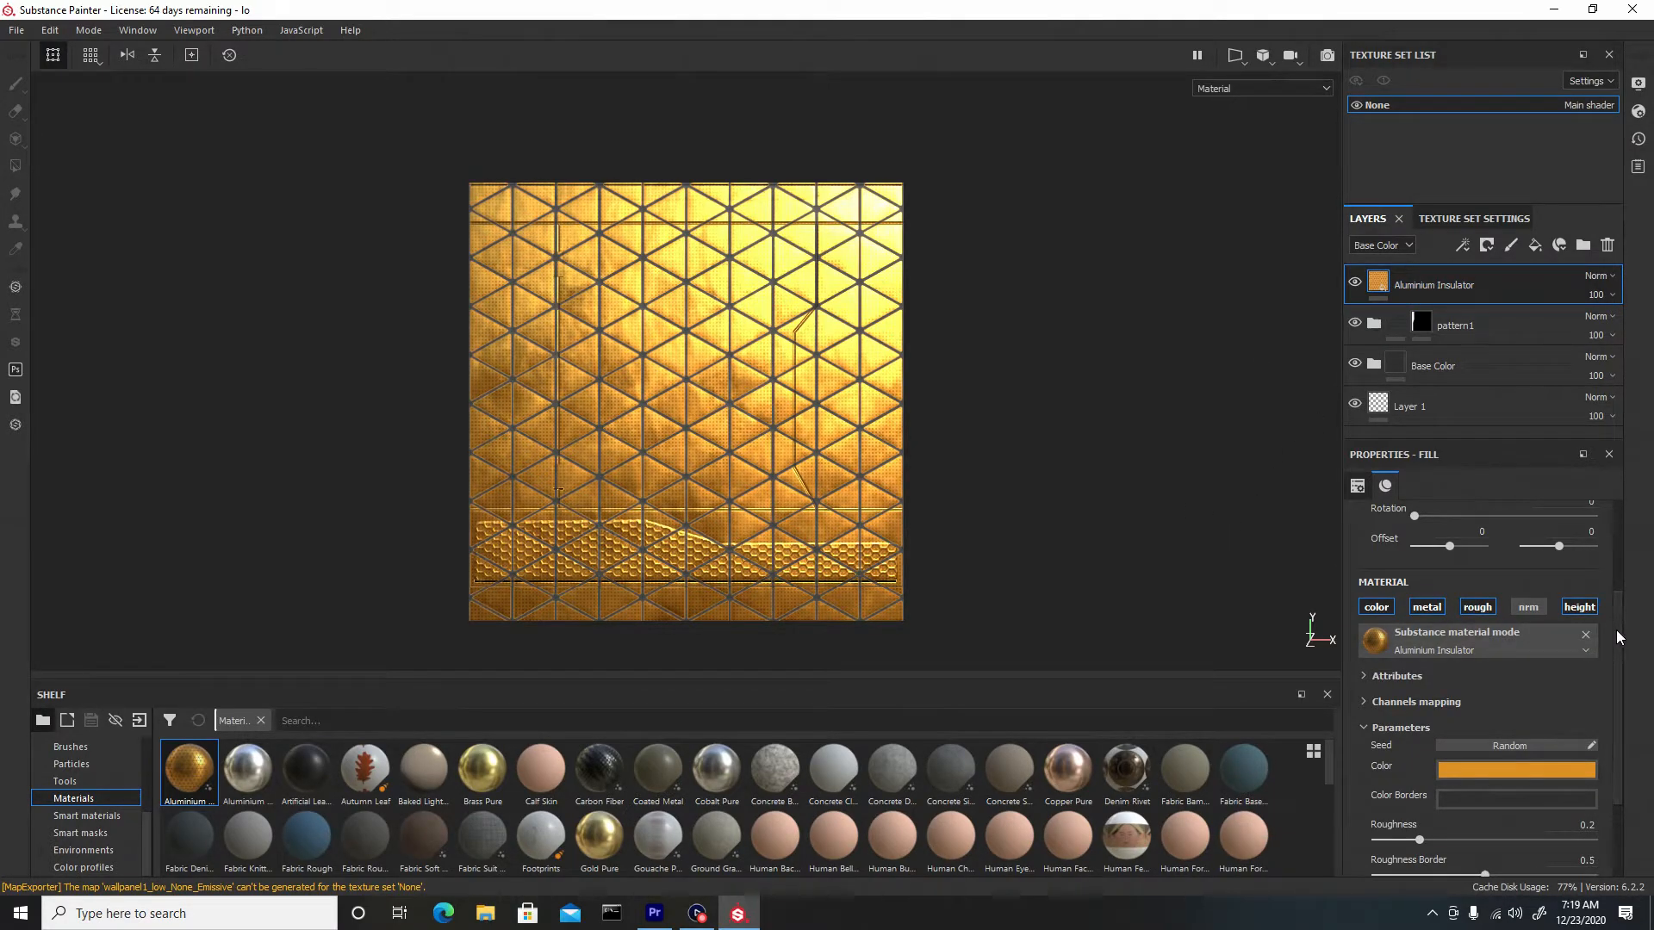
{"action": "left_click_drag", "start_coordinate": [1615, 636], "coordinate": [1617, 576]}
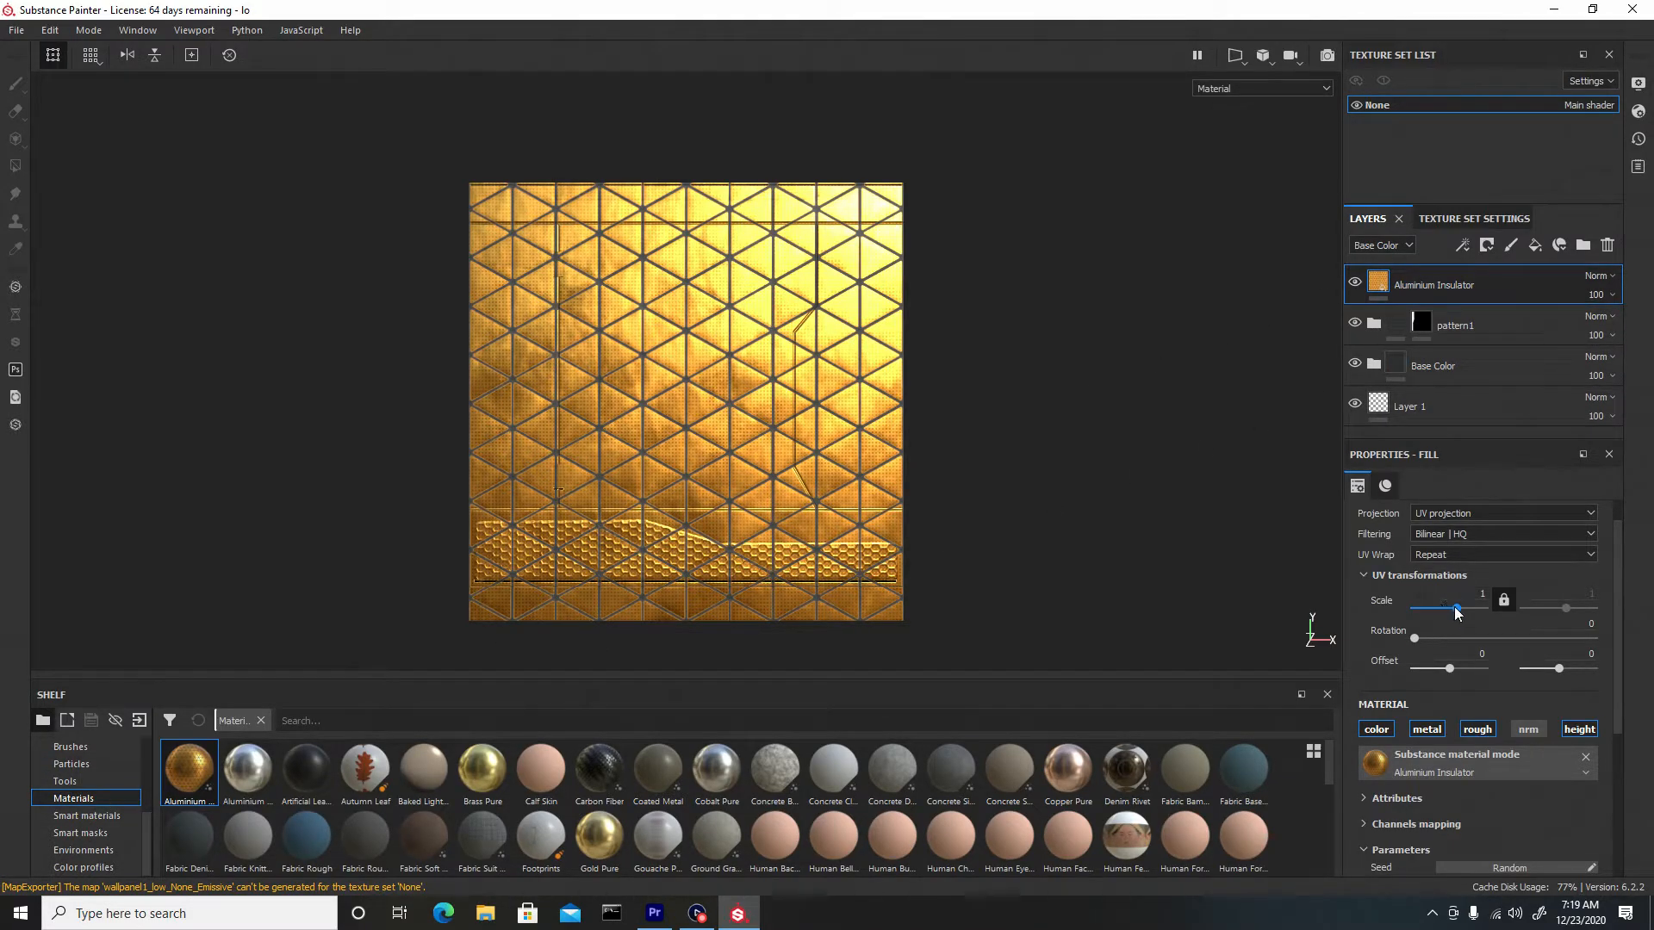
{"action": "left_click_drag", "start_coordinate": [1459, 606], "coordinate": [1455, 606]}
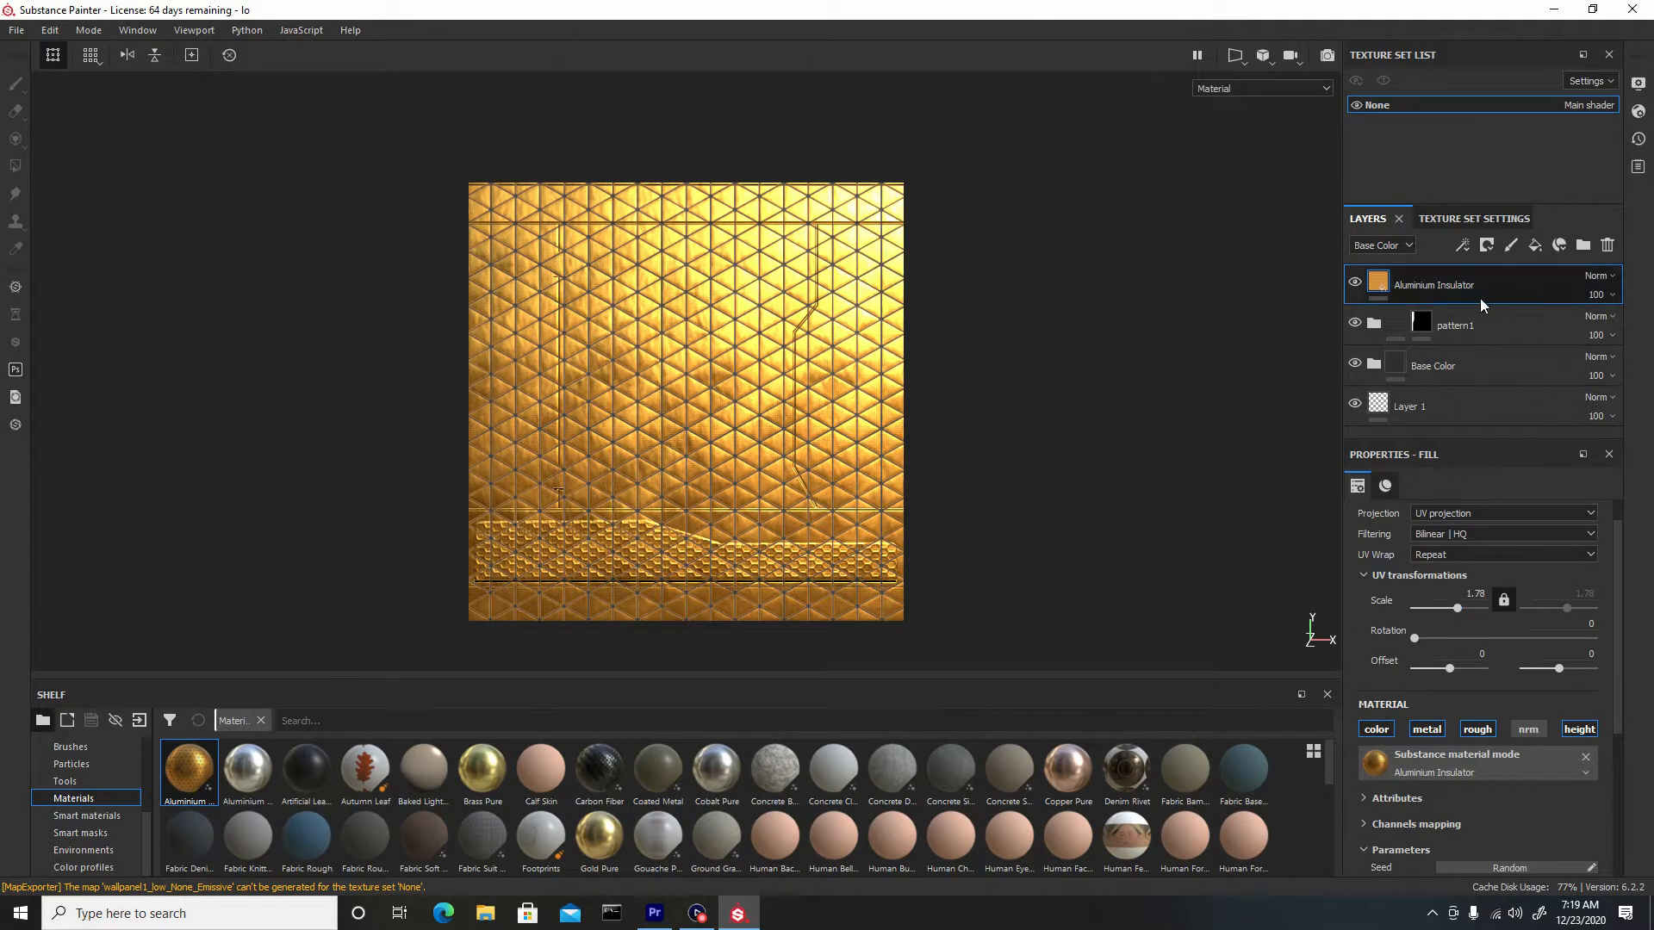
Add a black mask to the Aluminium Insulator layer and reduce the brush size to 5.35 for the narrow top recess.
{"action": "right_click", "coordinate": [1507, 278]}
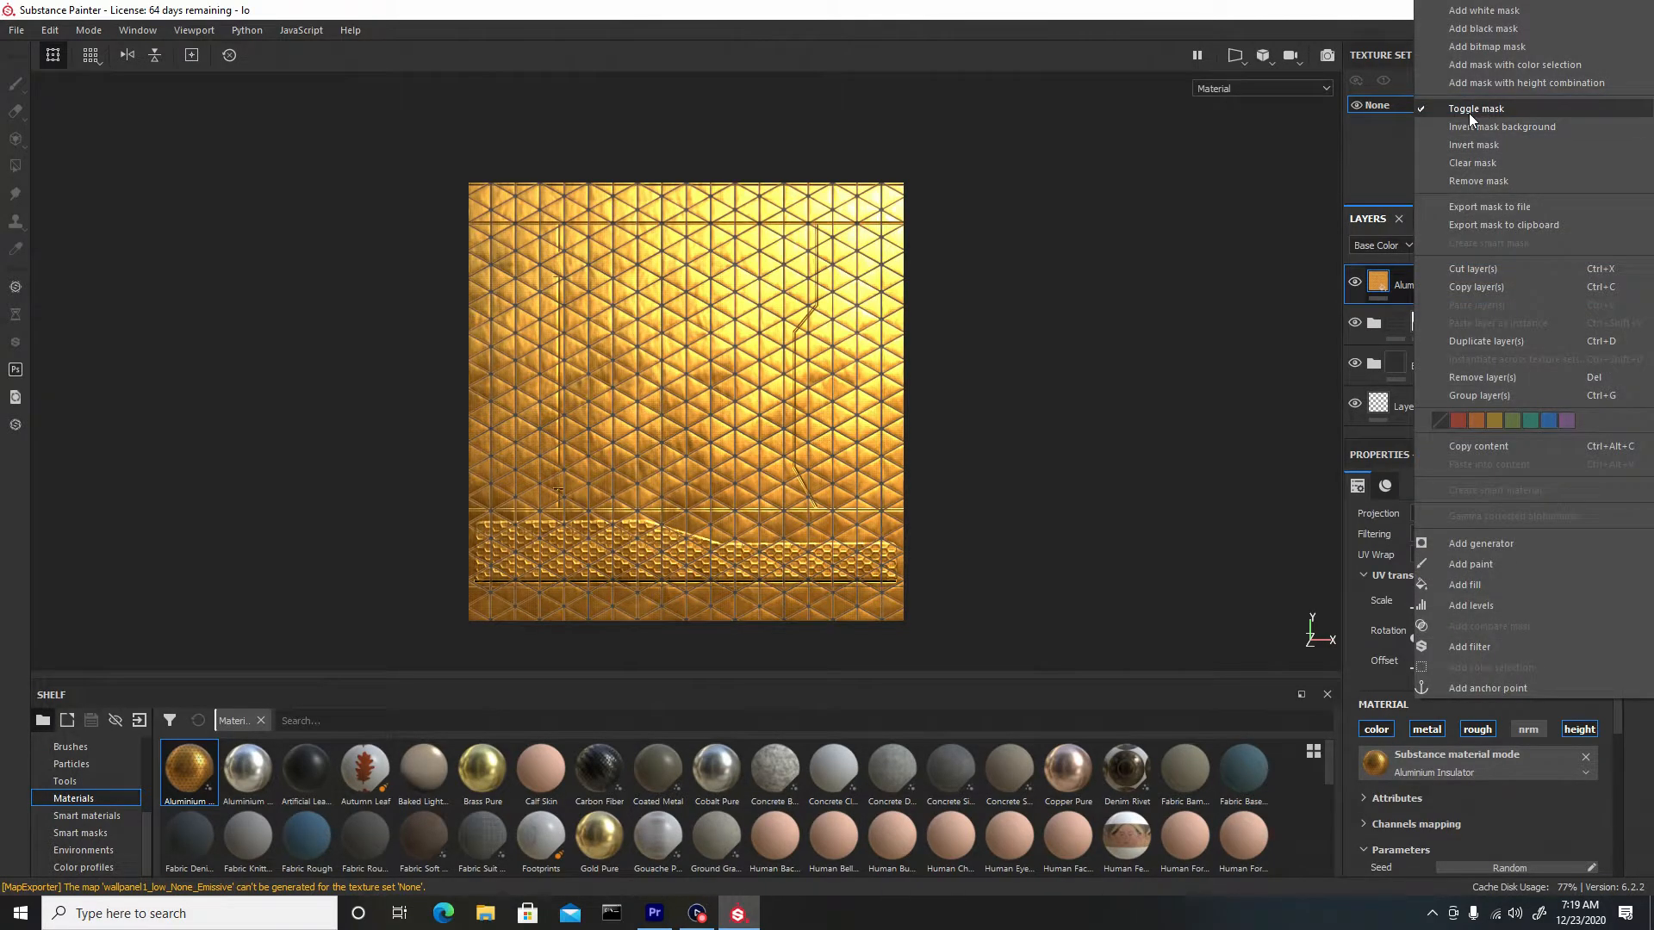
{"action": "left_click", "coordinate": [1496, 32]}
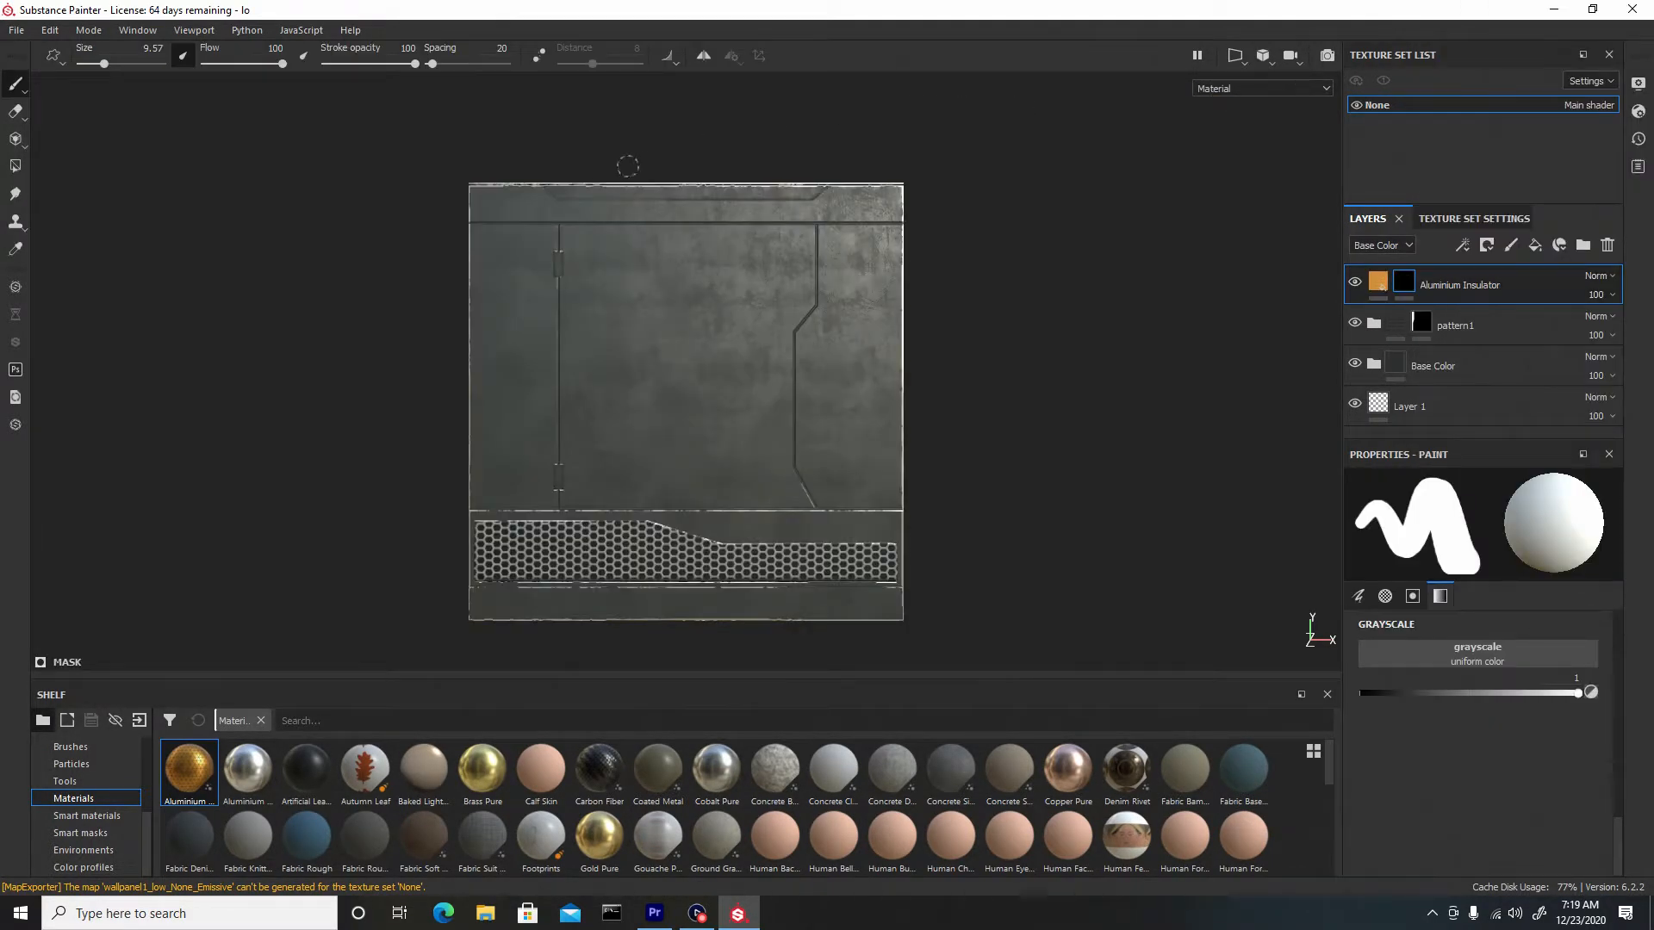
{"action": "scroll", "coordinate": [676, 303], "scroll_direction": "up", "scroll_amount": 3}
{"action": "scroll", "coordinate": [782, 346], "scroll_direction": "up", "scroll_amount": 5}
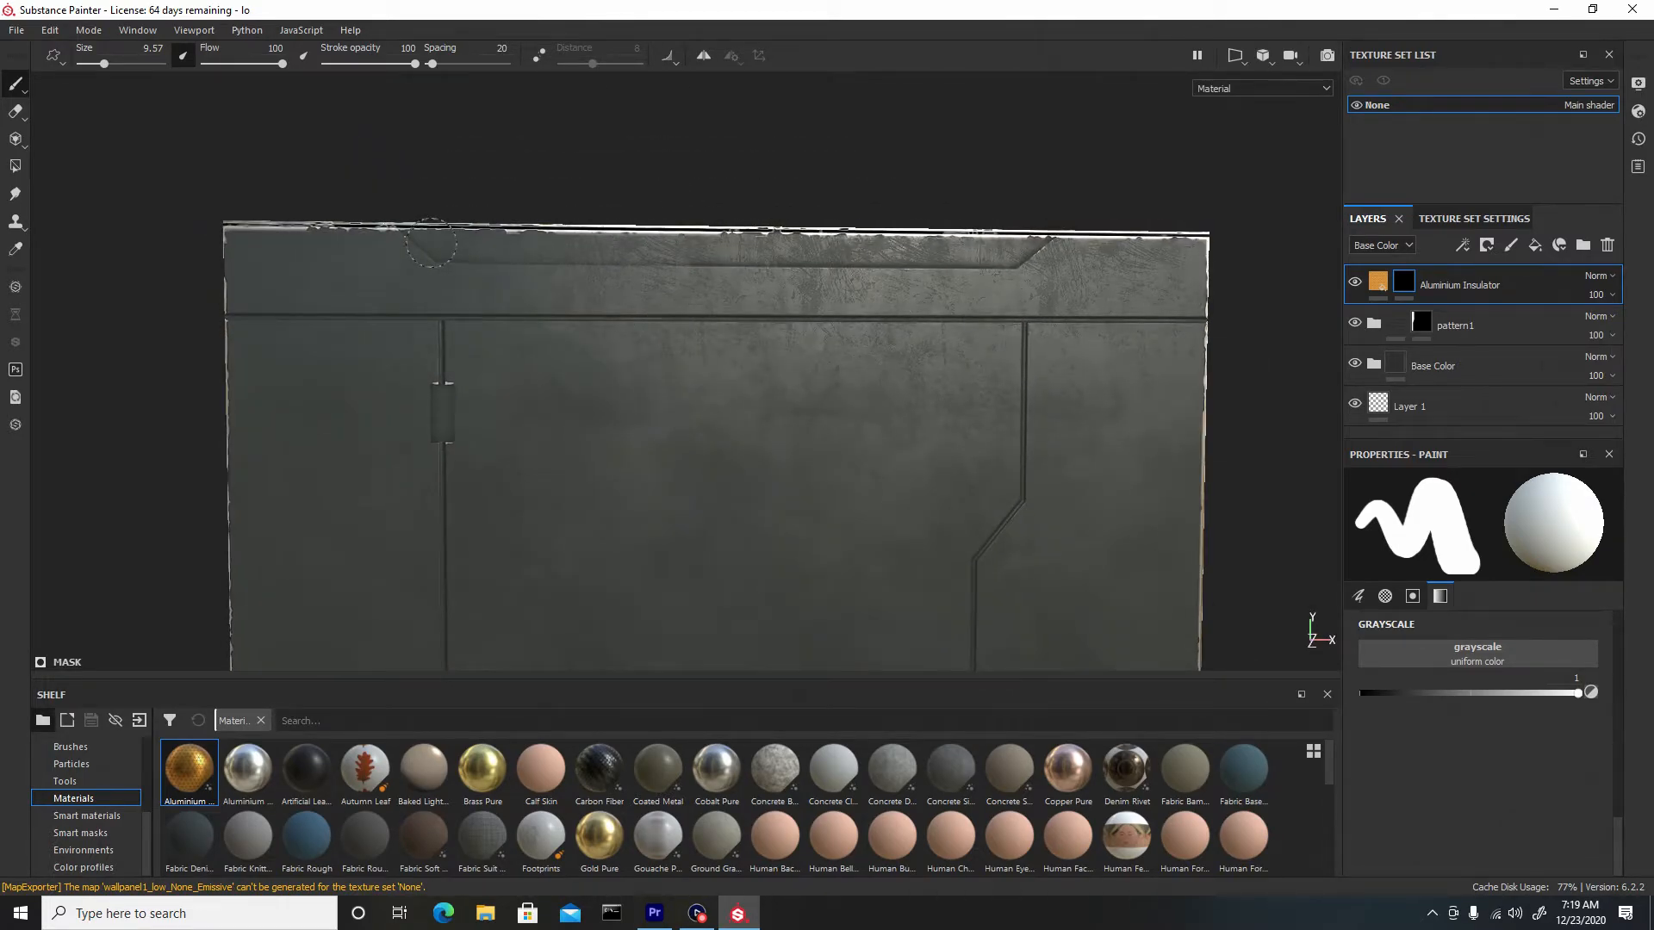
{"action": "right_click_drag", "start_coordinate": [431, 243], "coordinate": [396, 243], "text": "ctrl"}
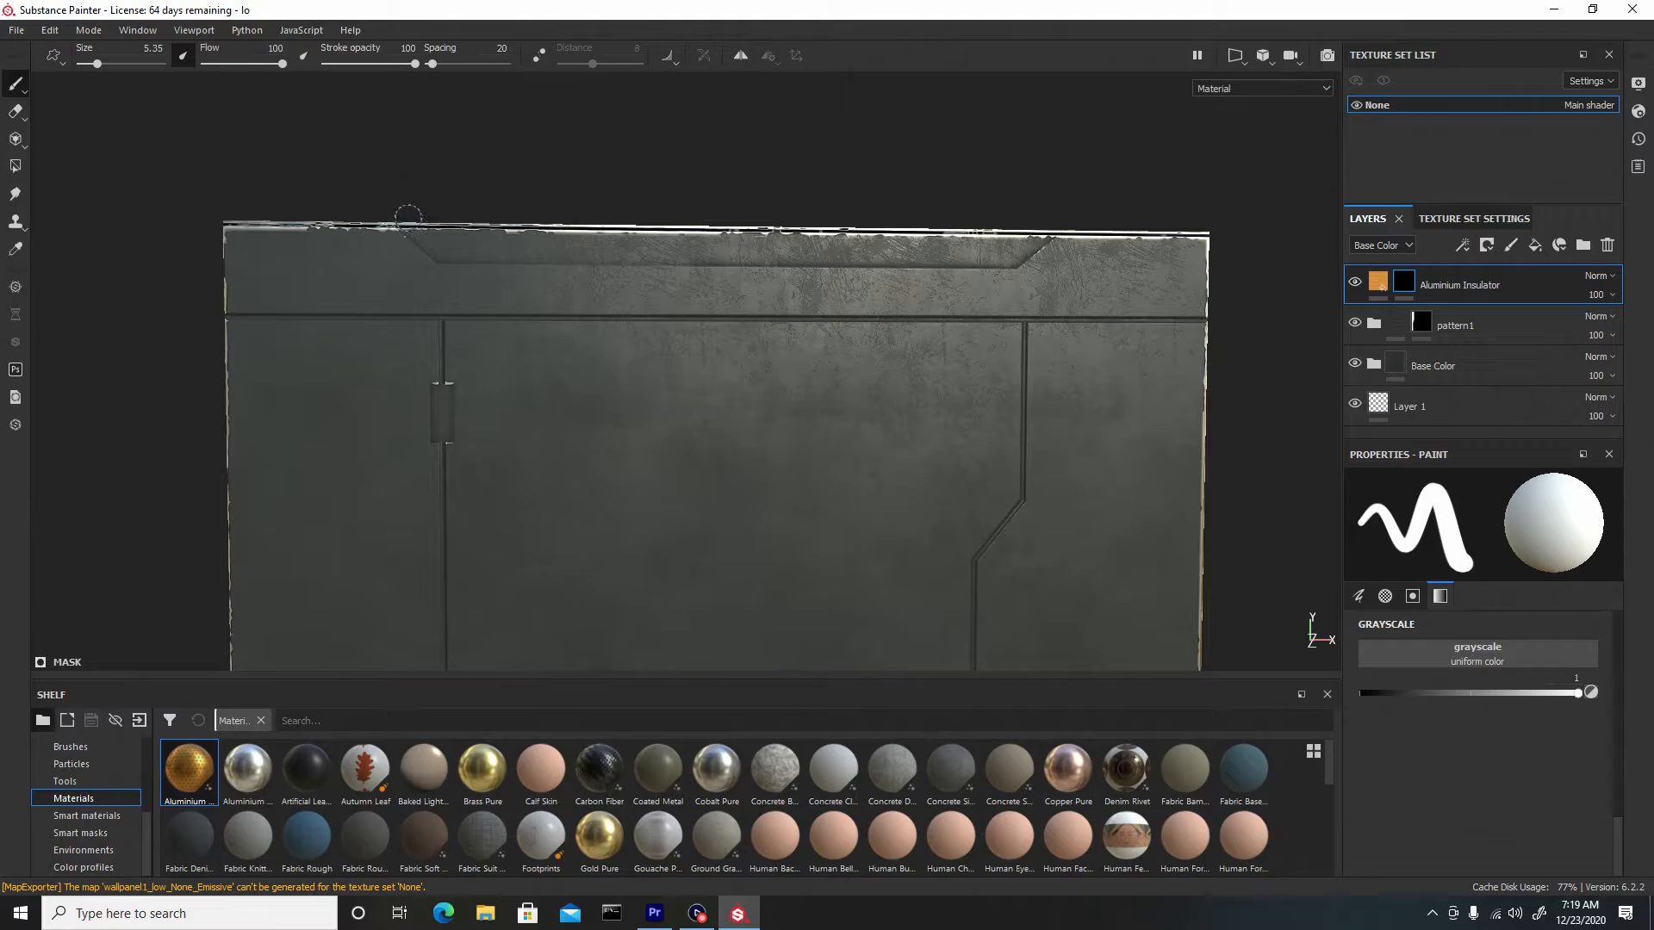
Paint straight mask strokes along the panel's top trapezoidal recess and fill its upper edge with the gold insulator material.
{"action": "key", "text": "shift"}
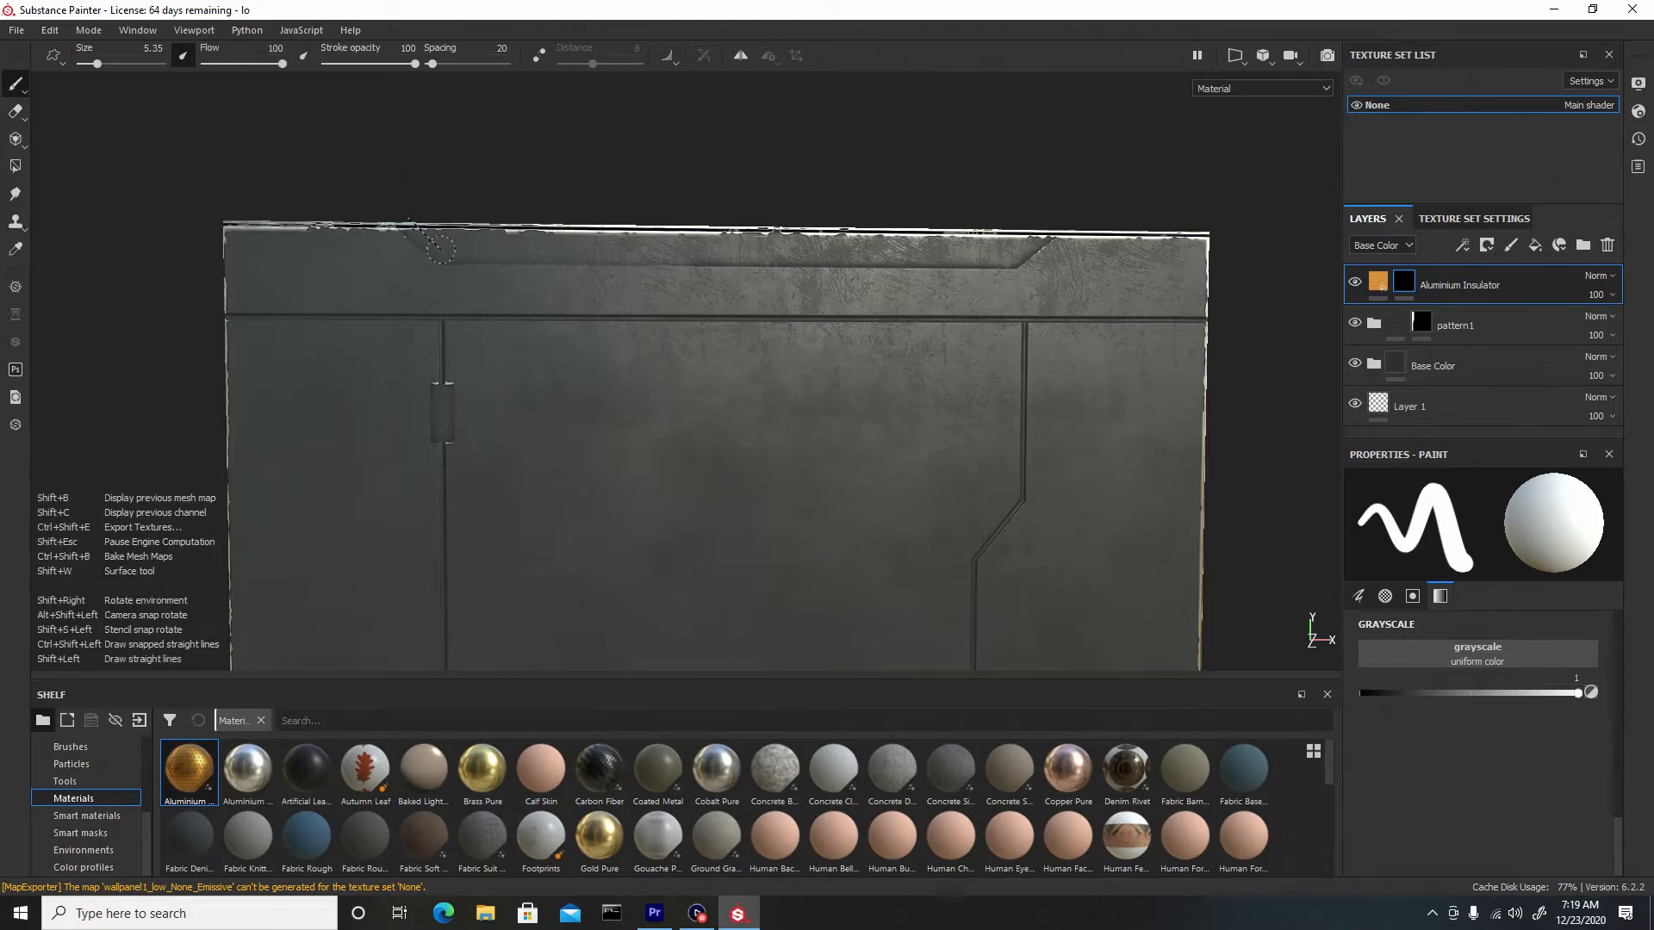
{"action": "left_click", "coordinate": [433, 245]}
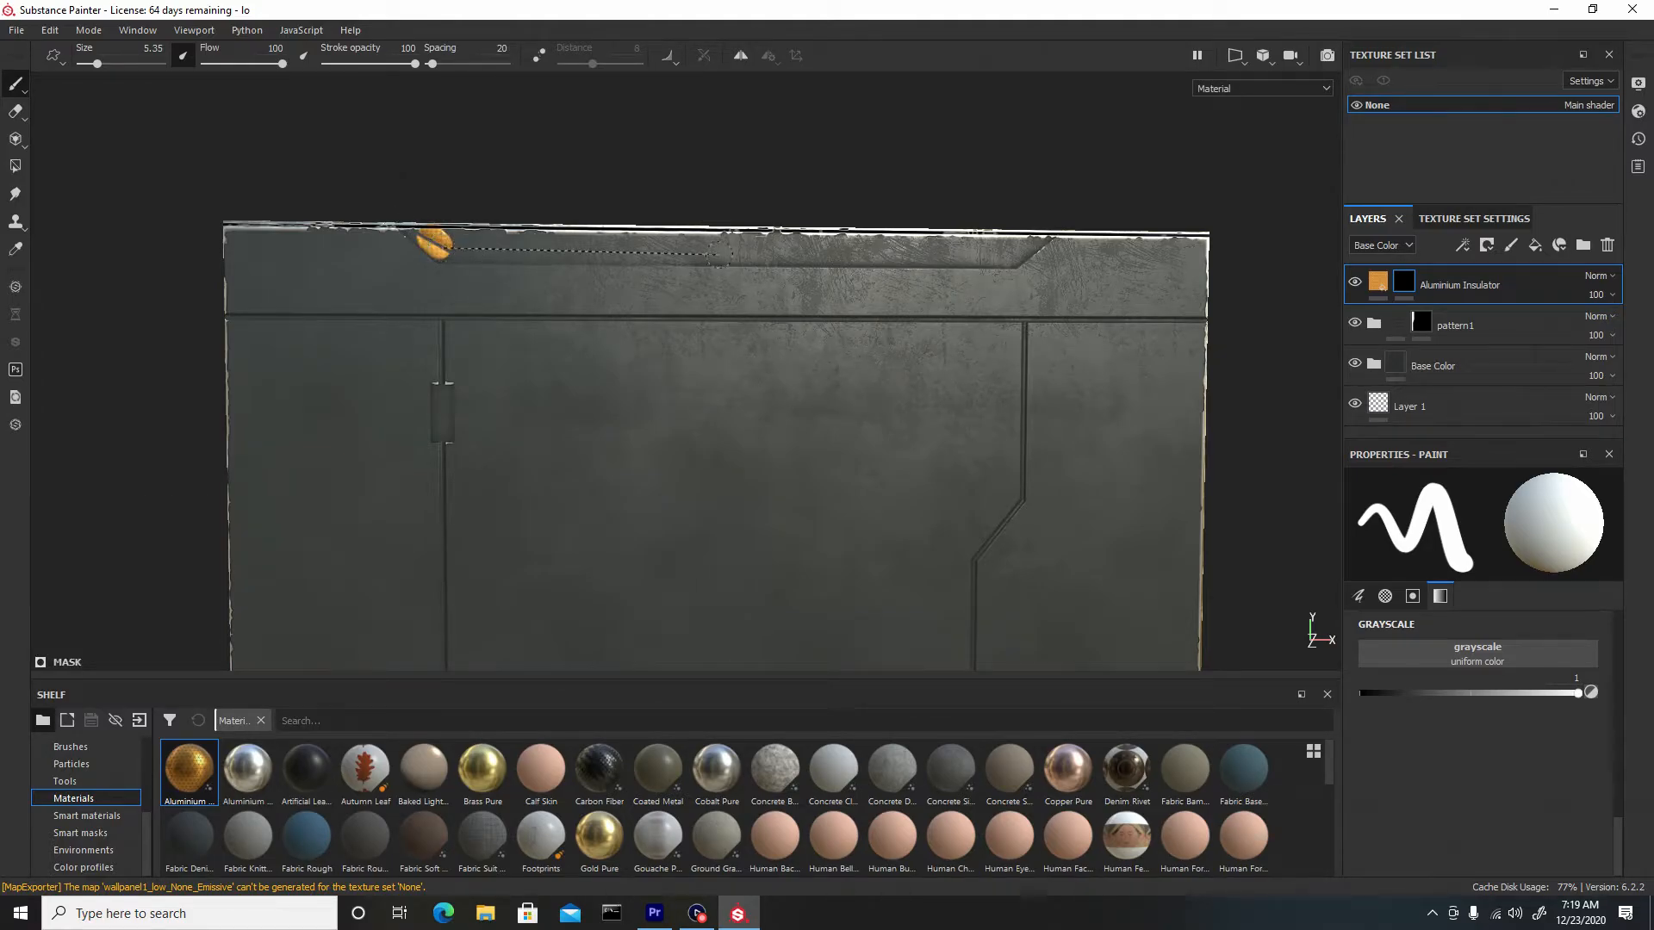
{"action": "left_click", "coordinate": [1018, 252], "text": "shift"}
{"action": "left_click", "coordinate": [1049, 215], "text": "shift"}
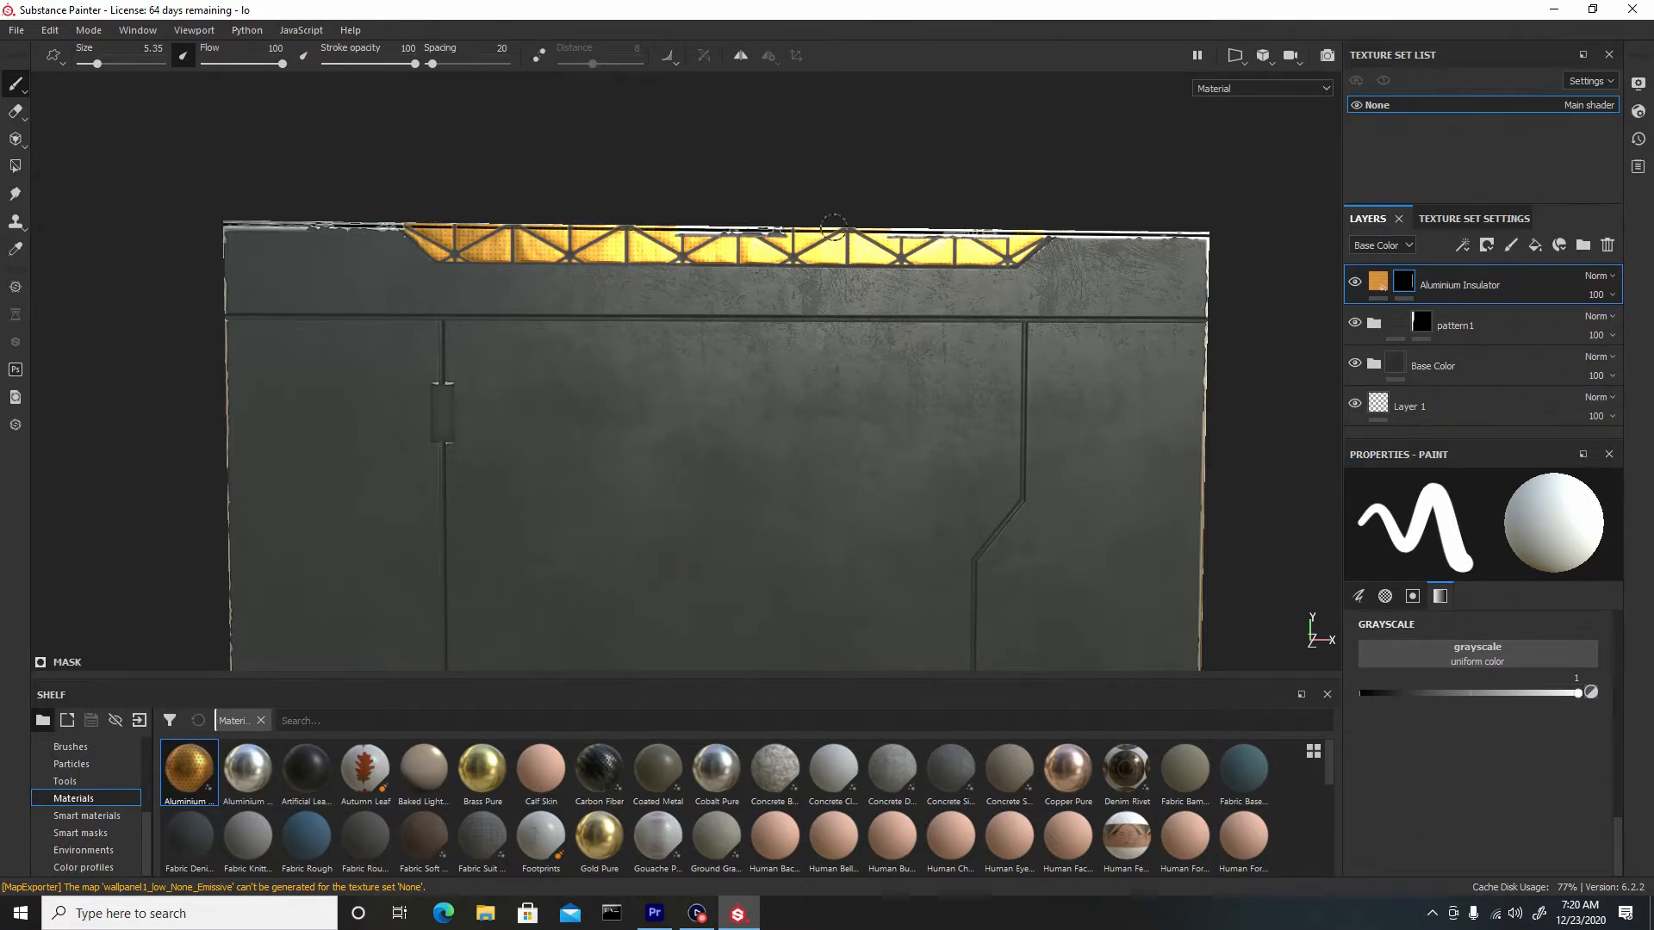
{"action": "mouse_move", "coordinate": [834, 227]}
{"action": "left_mouse_down"}
{"action": "mouse_move", "coordinate": [672, 229]}
{"action": "mouse_move", "coordinate": [999, 234]}
{"action": "left_mouse_up"}
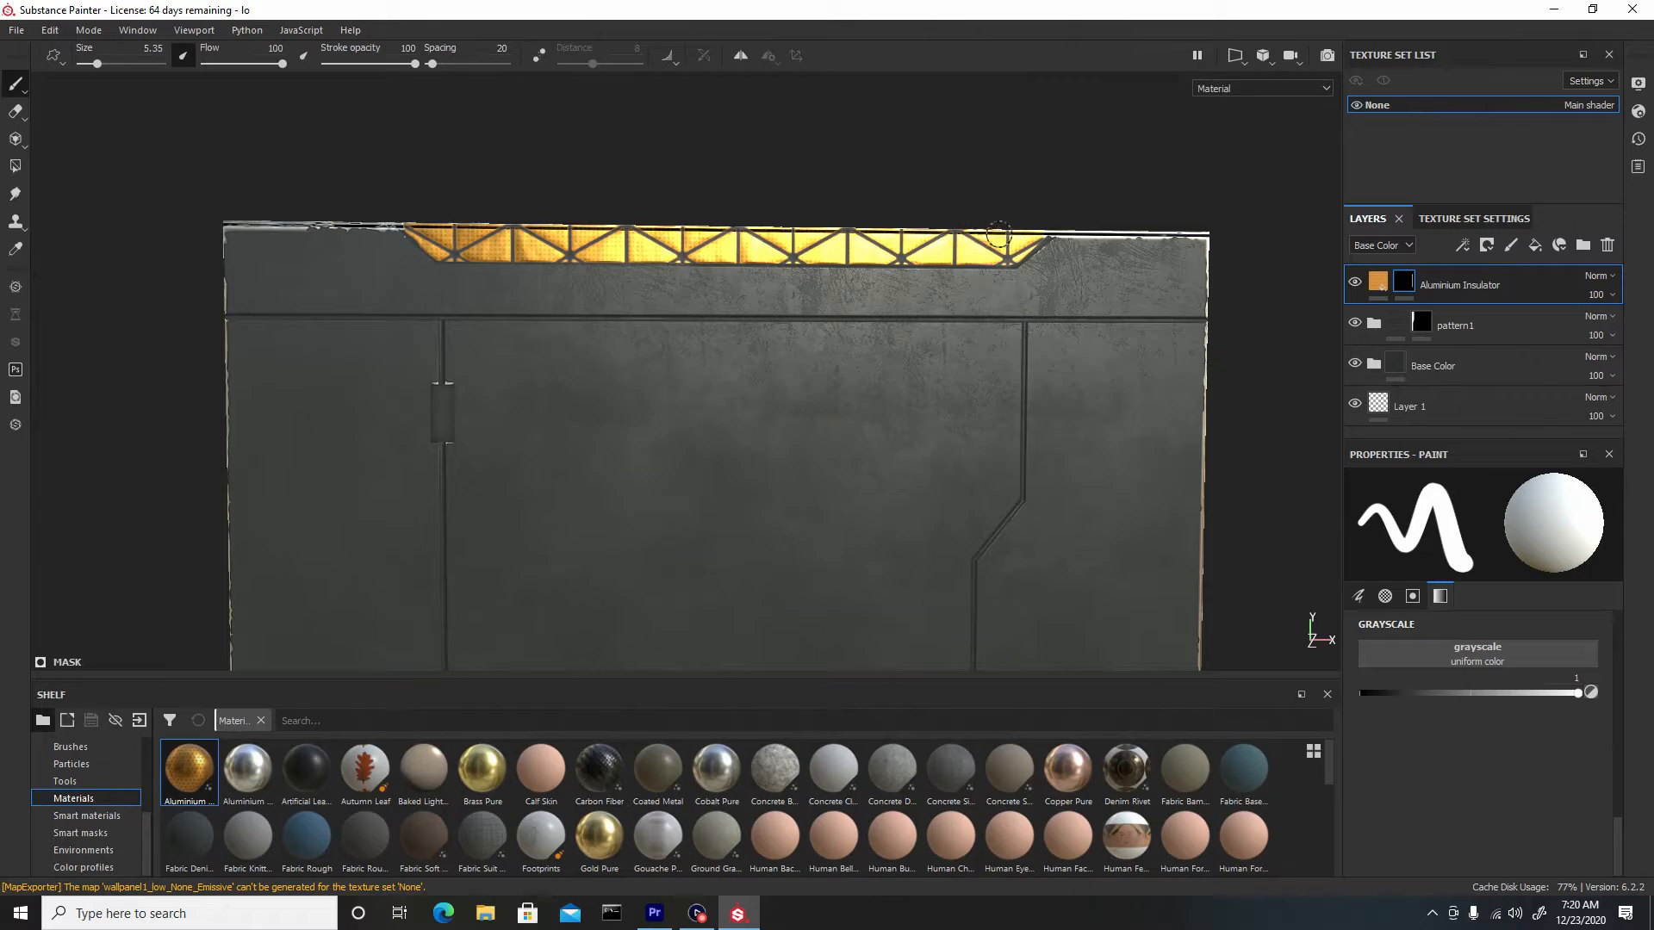
Add a paint layer above Aluminium Insulator and load the Plastic Matte Pure material into the brush.
{"action": "right_click_drag", "start_coordinate": [1034, 336], "coordinate": [783, 218], "text": "alt"}
{"action": "middle_click_drag", "start_coordinate": [1059, 371], "coordinate": [845, 249], "text": "alt"}
{"action": "mouse_move", "coordinate": [970, 402]}
{"action": "left_mouse_down", "text": "alt"}
{"action": "mouse_move", "coordinate": [926, 388]}
{"action": "mouse_move", "coordinate": [938, 402]}
{"action": "left_mouse_up", "text": "alt"}
{"action": "right_click_drag", "start_coordinate": [938, 403], "coordinate": [956, 359], "text": "alt"}
{"action": "middle_click_drag", "start_coordinate": [956, 358], "coordinate": [944, 361], "text": "alt"}
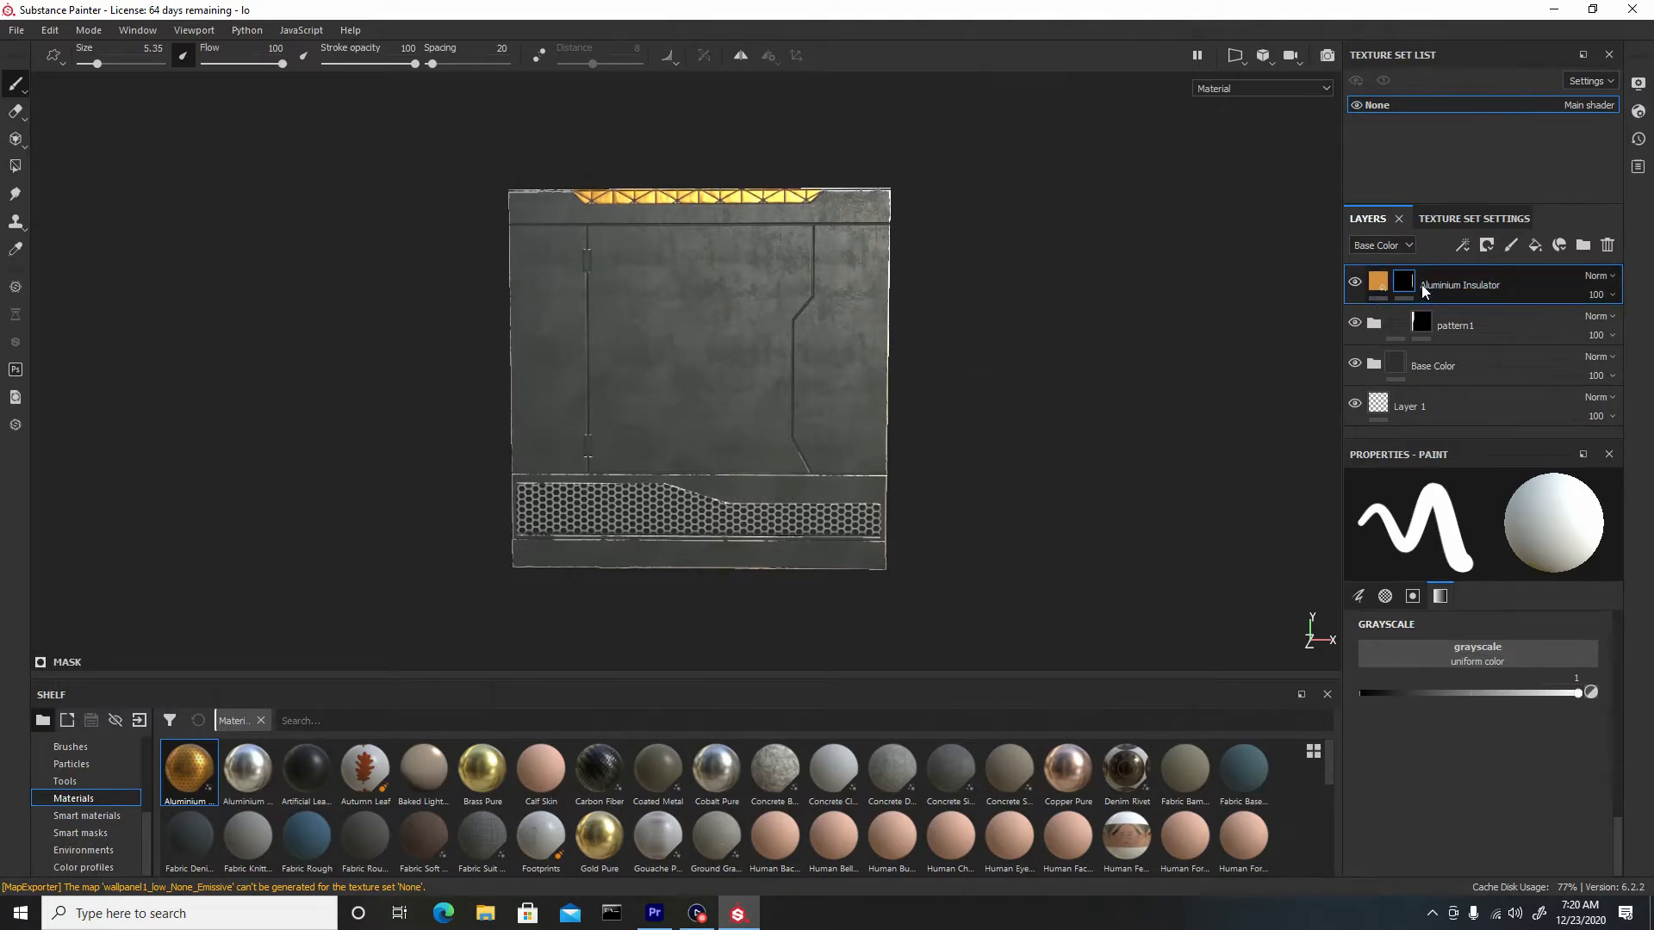
{"action": "left_click", "coordinate": [1513, 244]}
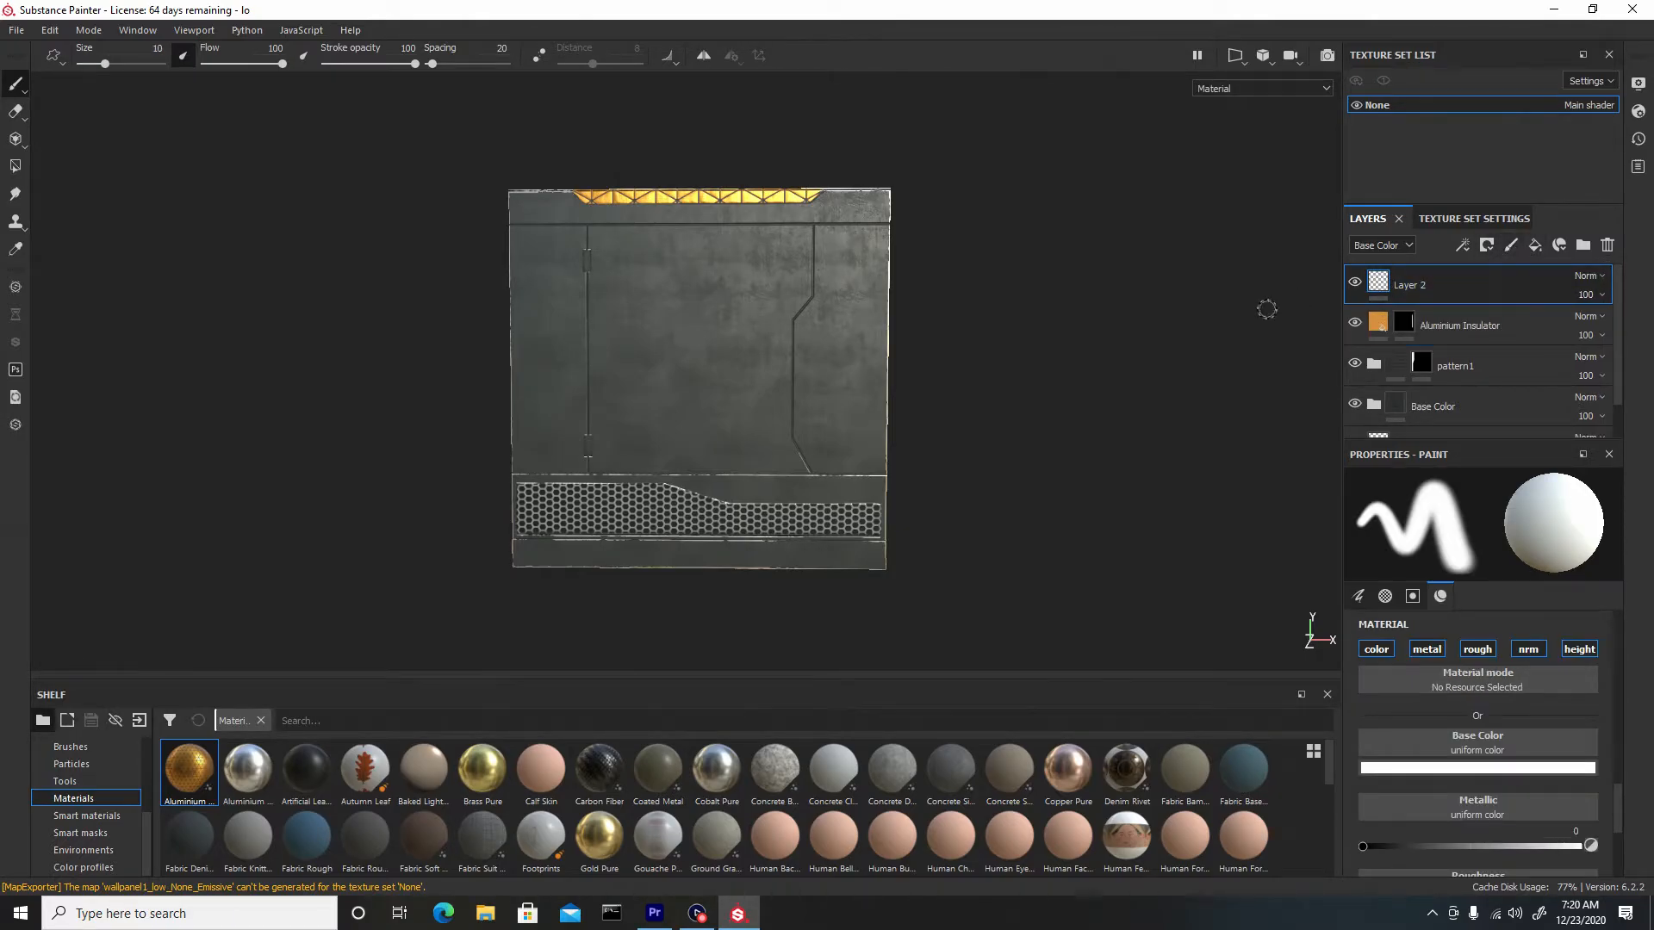
{"action": "scroll", "coordinate": [613, 811], "scroll_direction": "down", "scroll_amount": 2}
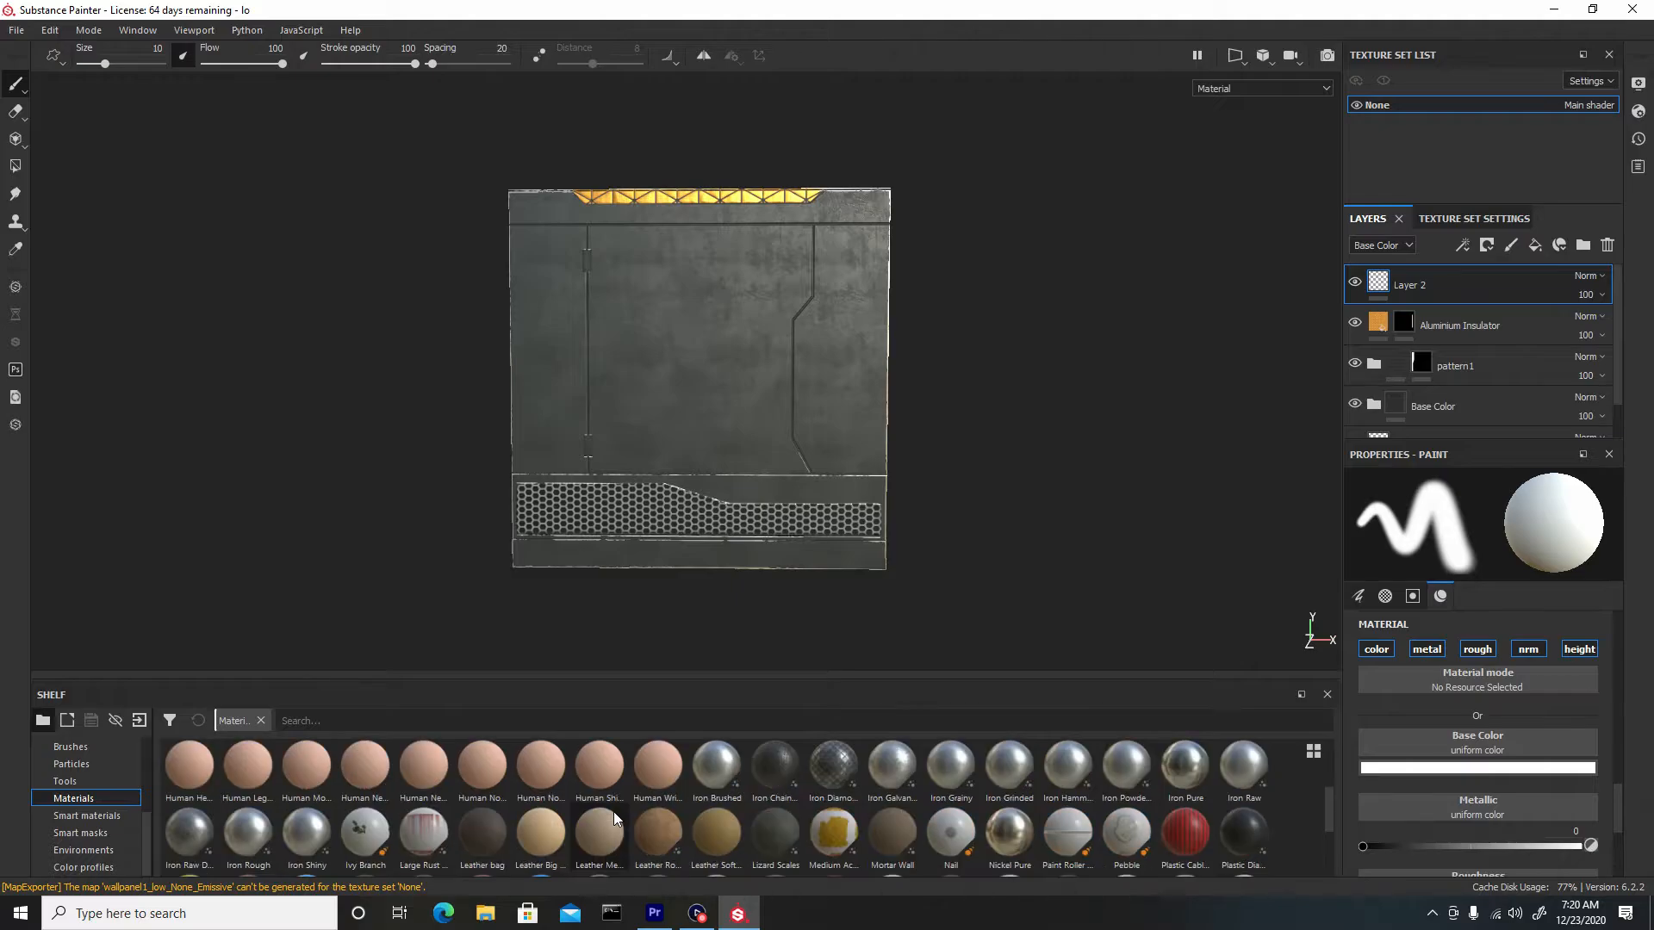
{"action": "scroll", "coordinate": [614, 812], "scroll_direction": "down", "scroll_amount": 2}
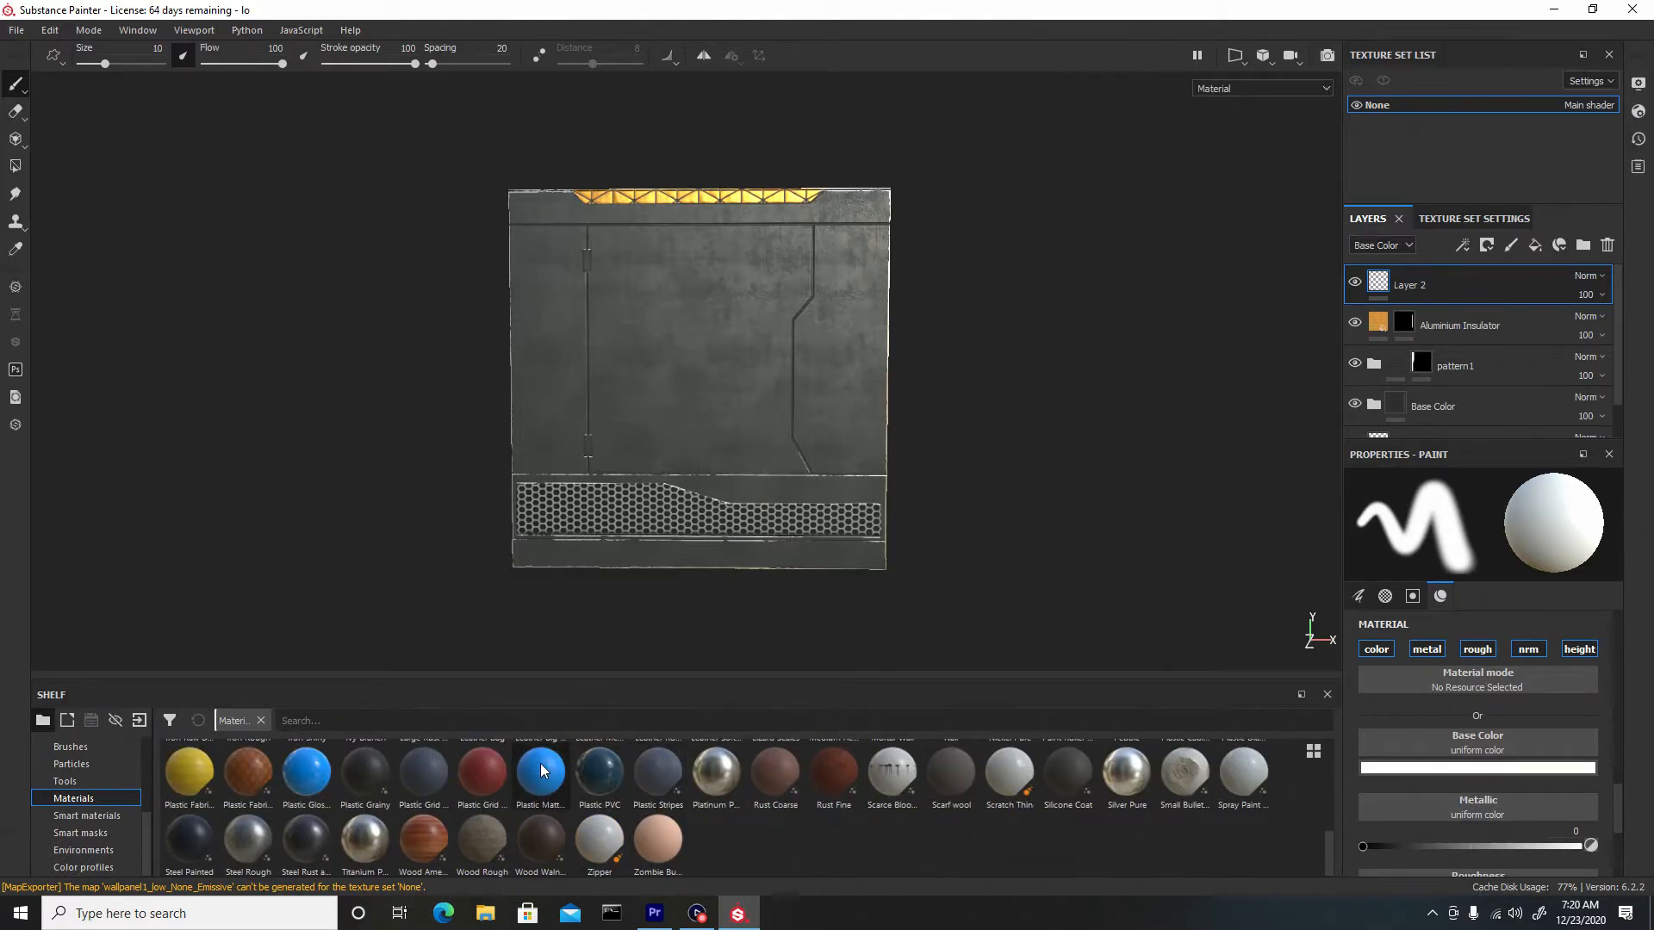
{"action": "mouse_move", "coordinate": [541, 764]}
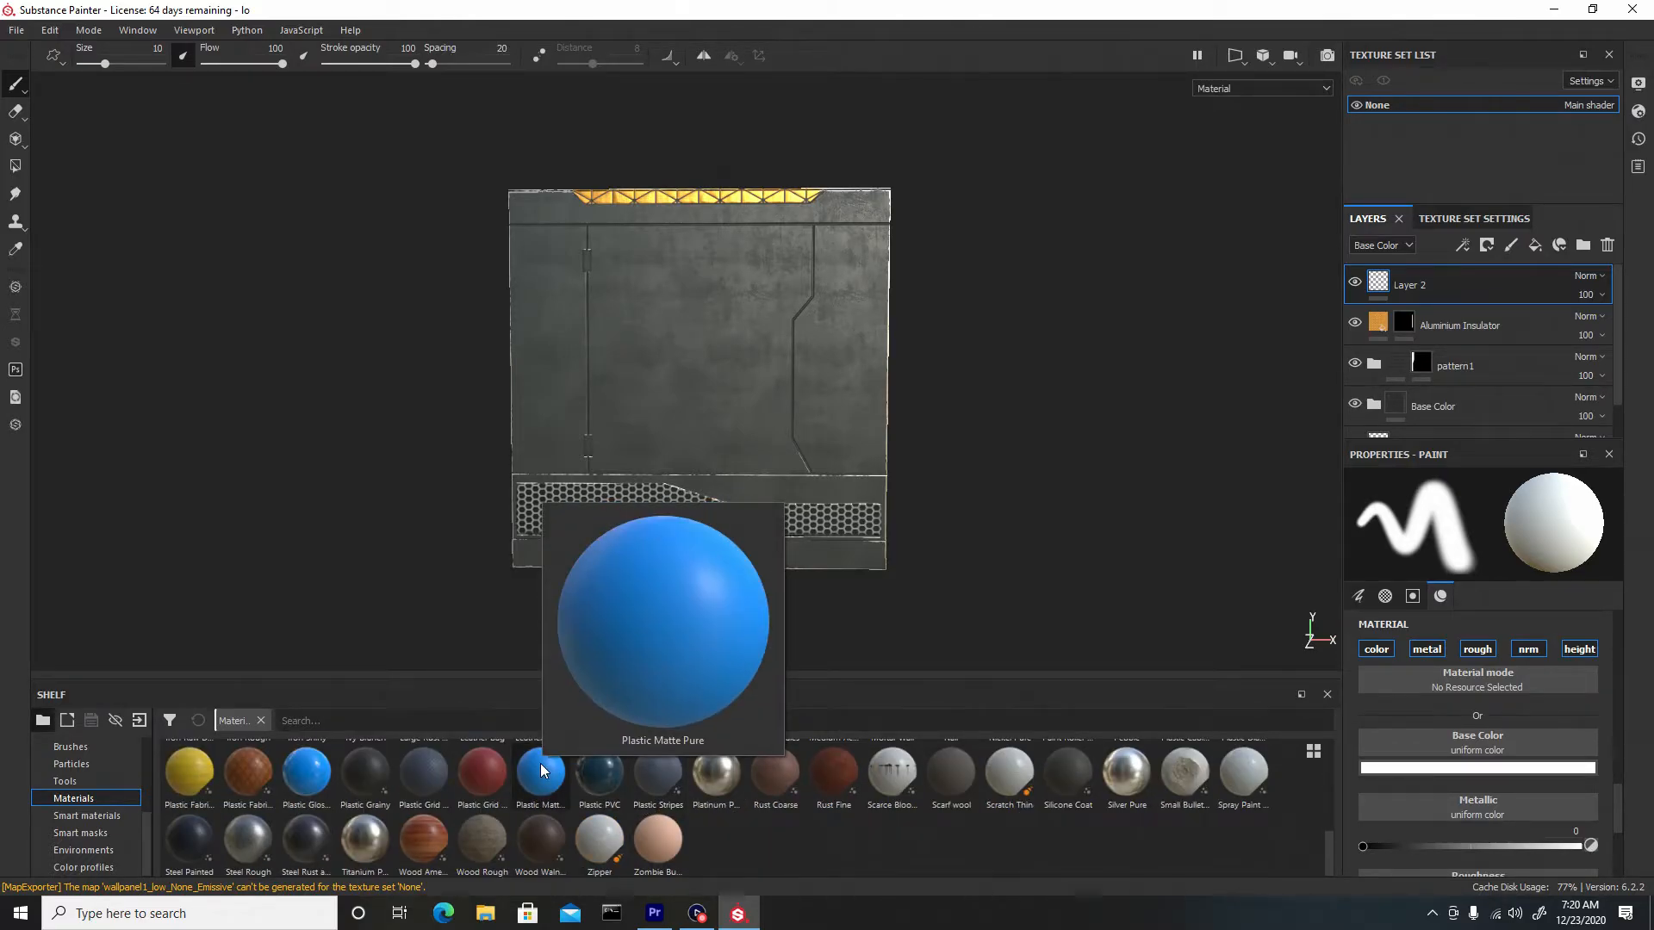
{"action": "left_click", "coordinate": [540, 763]}
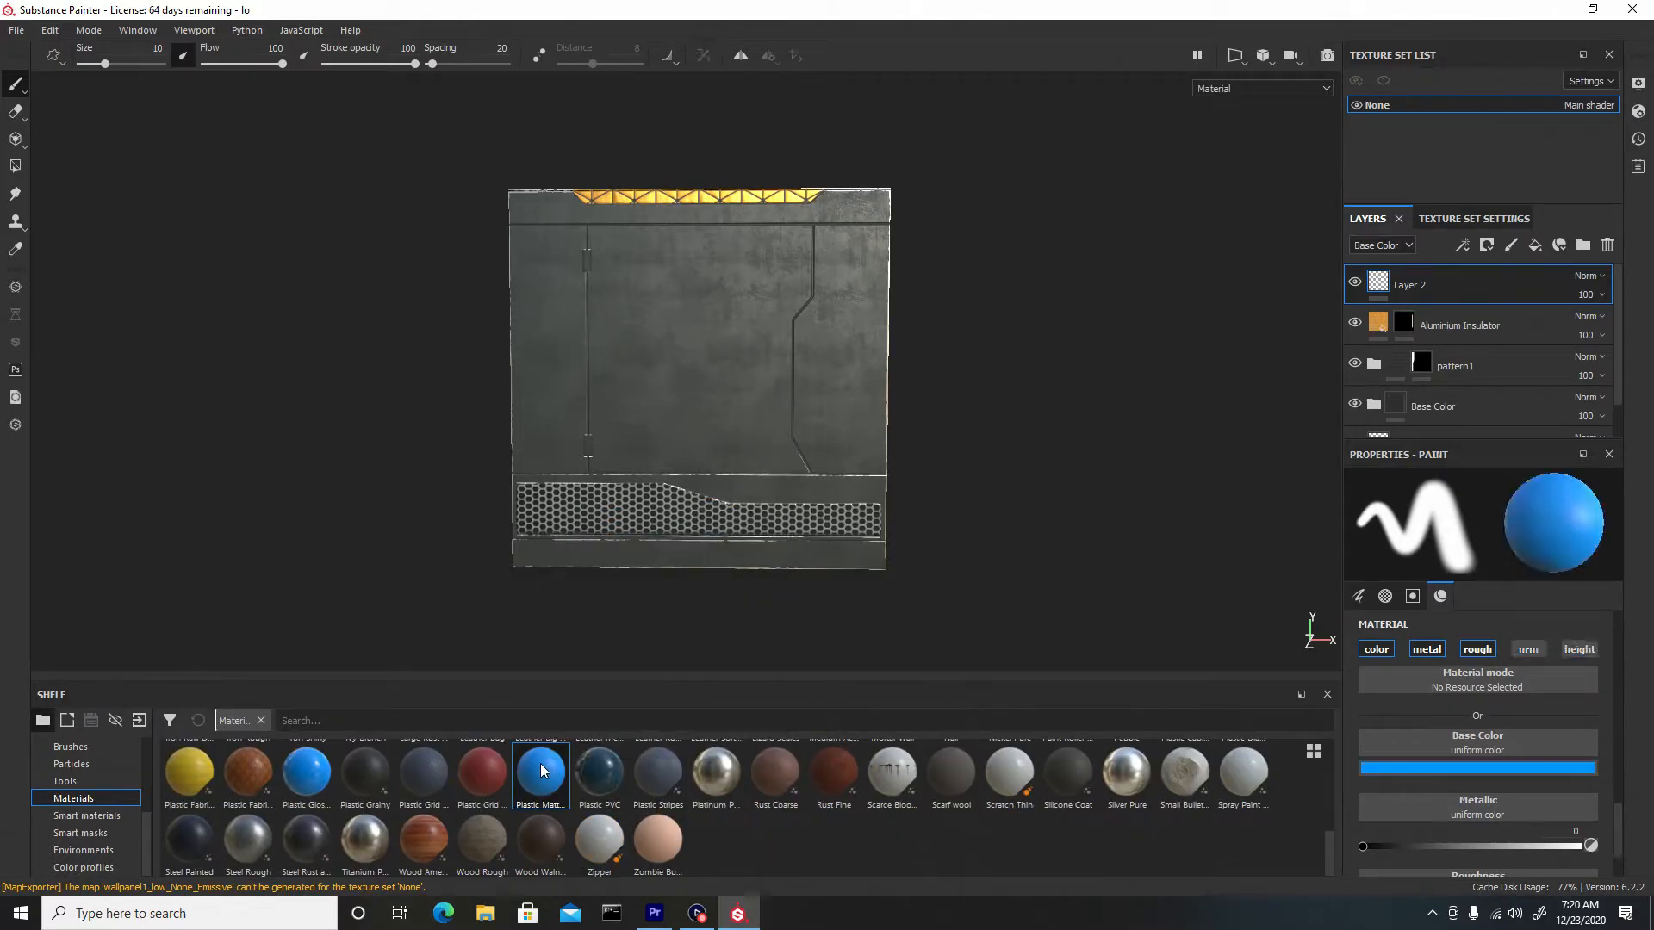
Change the brush material's base color to a saturated orange.
{"action": "left_click", "coordinate": [1453, 768]}
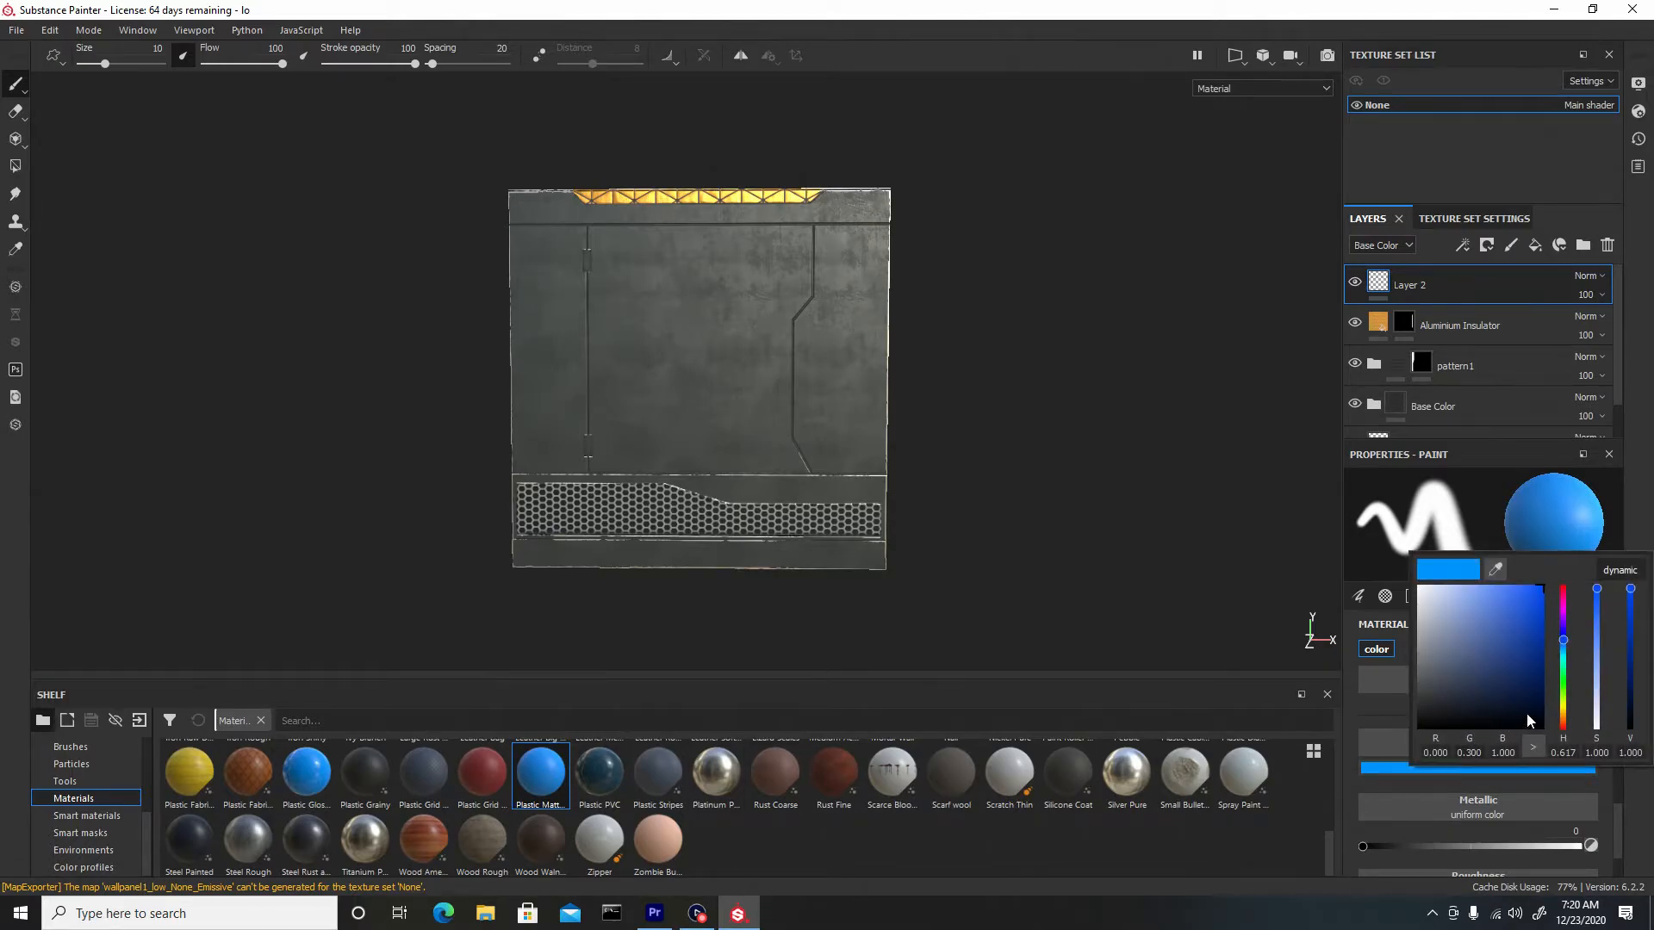
{"action": "left_click", "coordinate": [1562, 715]}
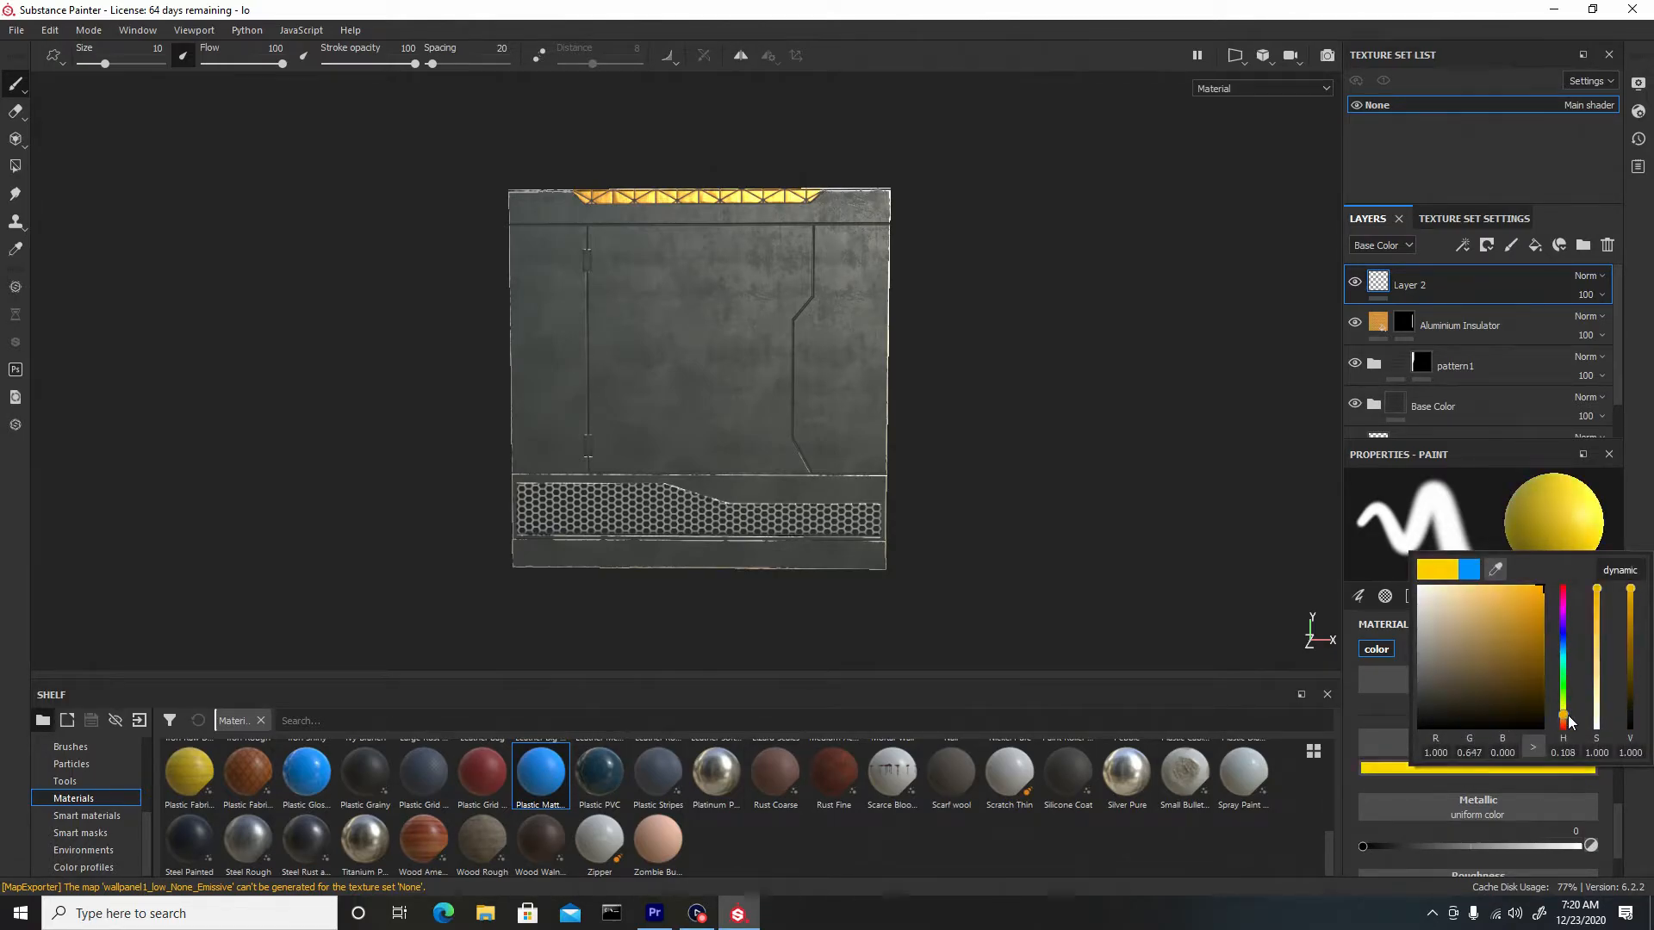
{"action": "left_click", "coordinate": [1529, 623]}
{"action": "left_click_drag", "start_coordinate": [1530, 623], "coordinate": [1544, 595]}
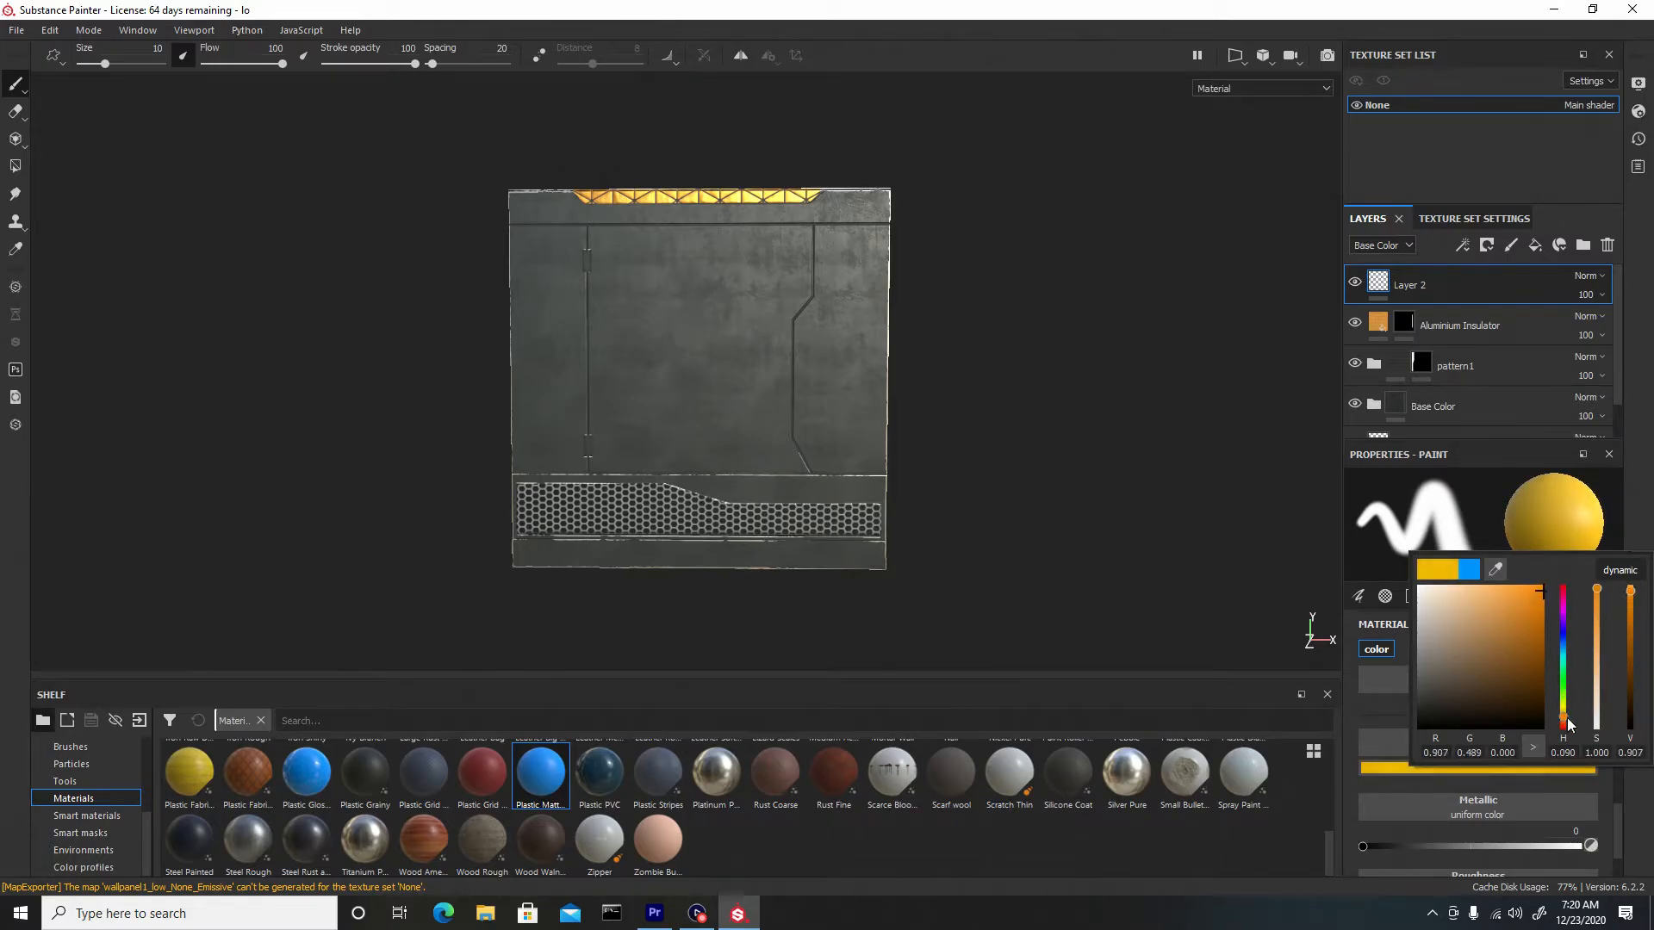
{"action": "left_click_drag", "start_coordinate": [1565, 722], "coordinate": [1565, 725]}
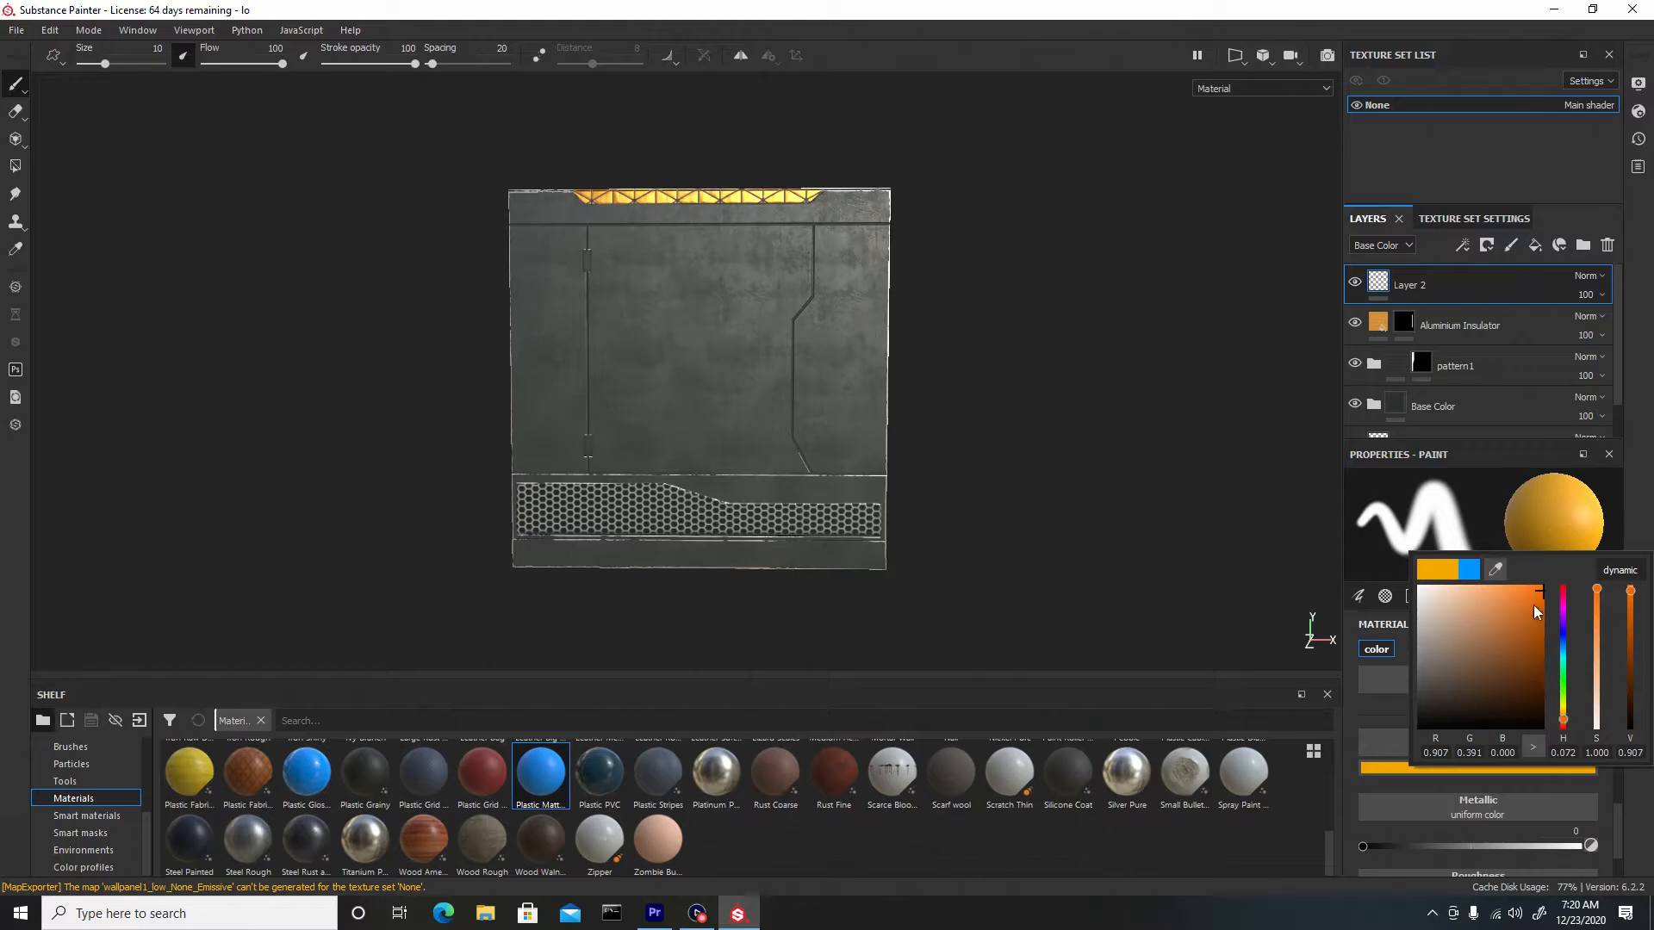
{"action": "left_click_drag", "start_coordinate": [1535, 610], "coordinate": [1540, 583]}
{"action": "left_click_drag", "start_coordinate": [1569, 725], "coordinate": [1568, 728]}
Test the orange paint with a short stroke on the panel face and undo it.
{"action": "left_click_drag", "start_coordinate": [799, 388], "coordinate": [849, 386]}
{"action": "key", "text": "ctrl+z"}
{"action": "middle_click_drag", "start_coordinate": [930, 458], "coordinate": [1000, 436], "text": "alt"}
{"action": "right_click_drag", "start_coordinate": [1000, 436], "coordinate": [1089, 654], "text": "alt"}
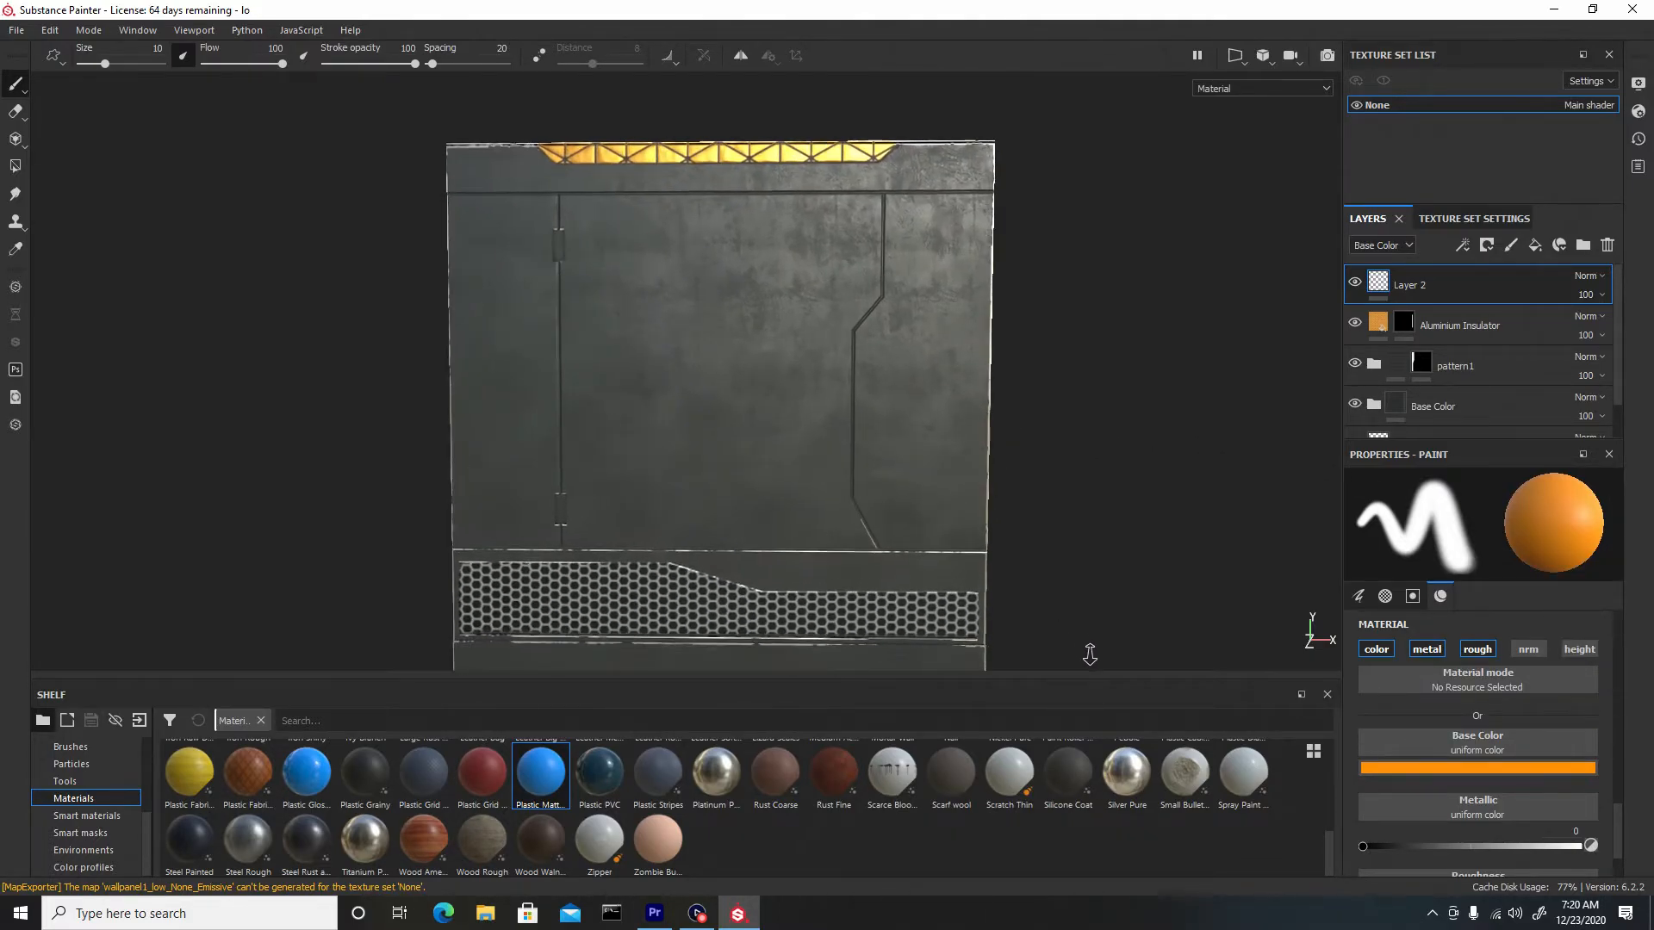
Paint a straight horizontal orange stripe across the lower part of the panel face, above the hexagon recess, with brush size 15.2.
{"action": "left_click_drag", "start_coordinate": [1025, 556], "coordinate": [1042, 551], "text": "alt"}
{"action": "middle_click_drag", "start_coordinate": [1041, 546], "coordinate": [1008, 504], "text": "alt"}
{"action": "key", "text": "ctrl"}
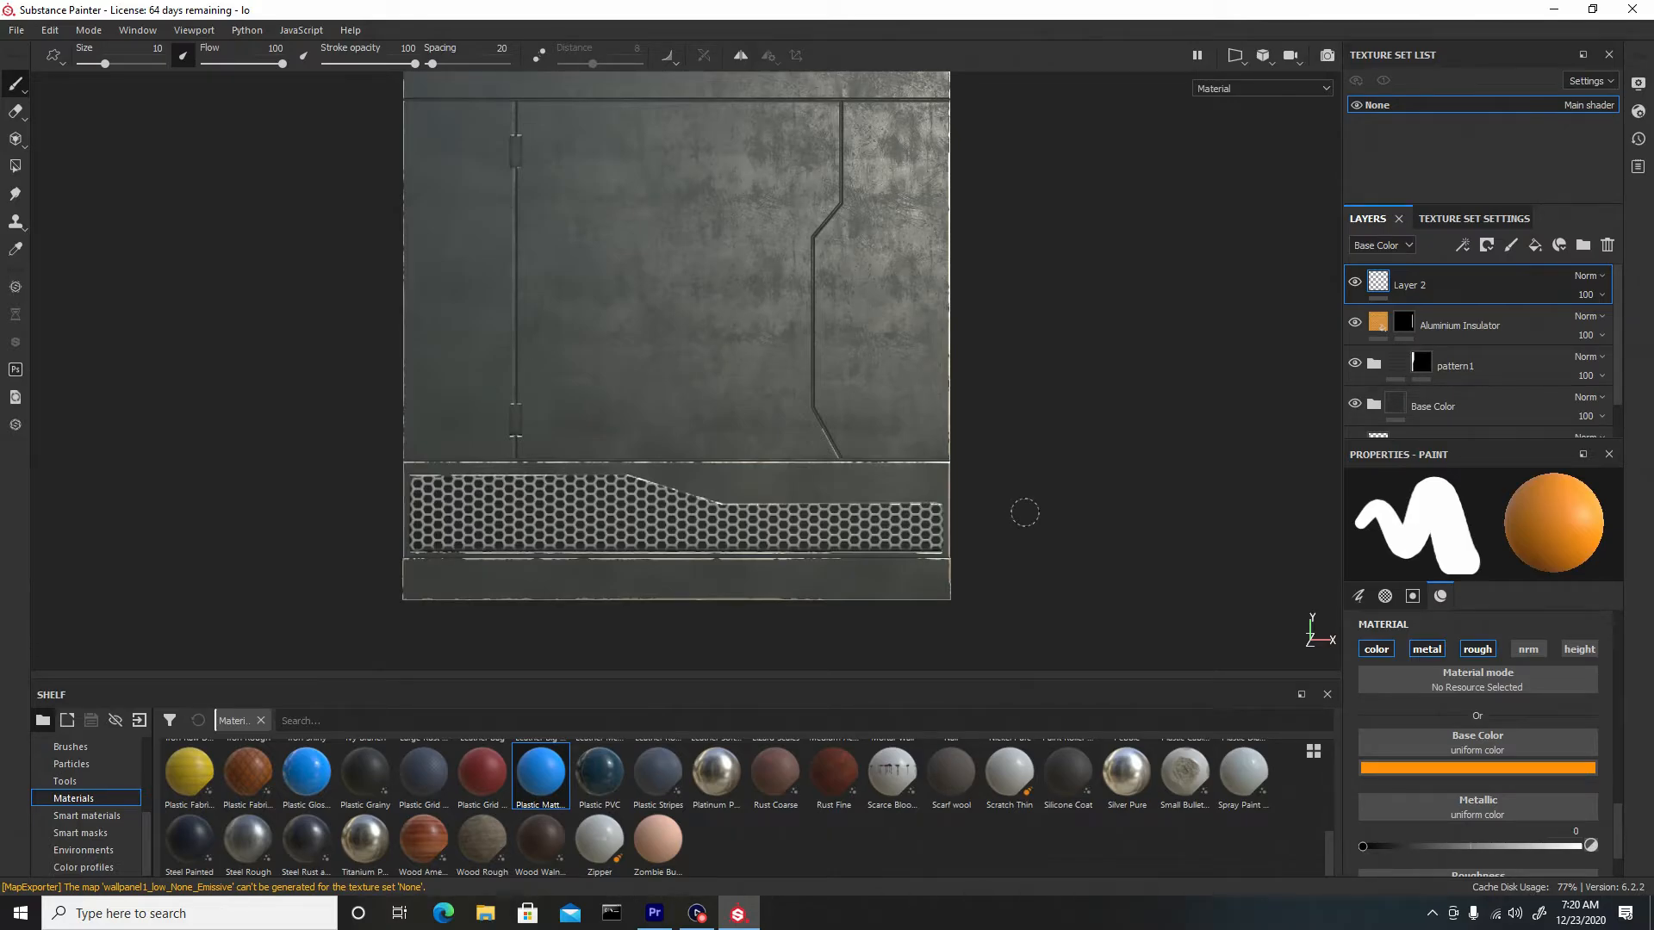
{"action": "middle_click_drag", "start_coordinate": [735, 365], "coordinate": [699, 355]}
{"action": "key", "text": "bracketleft"}
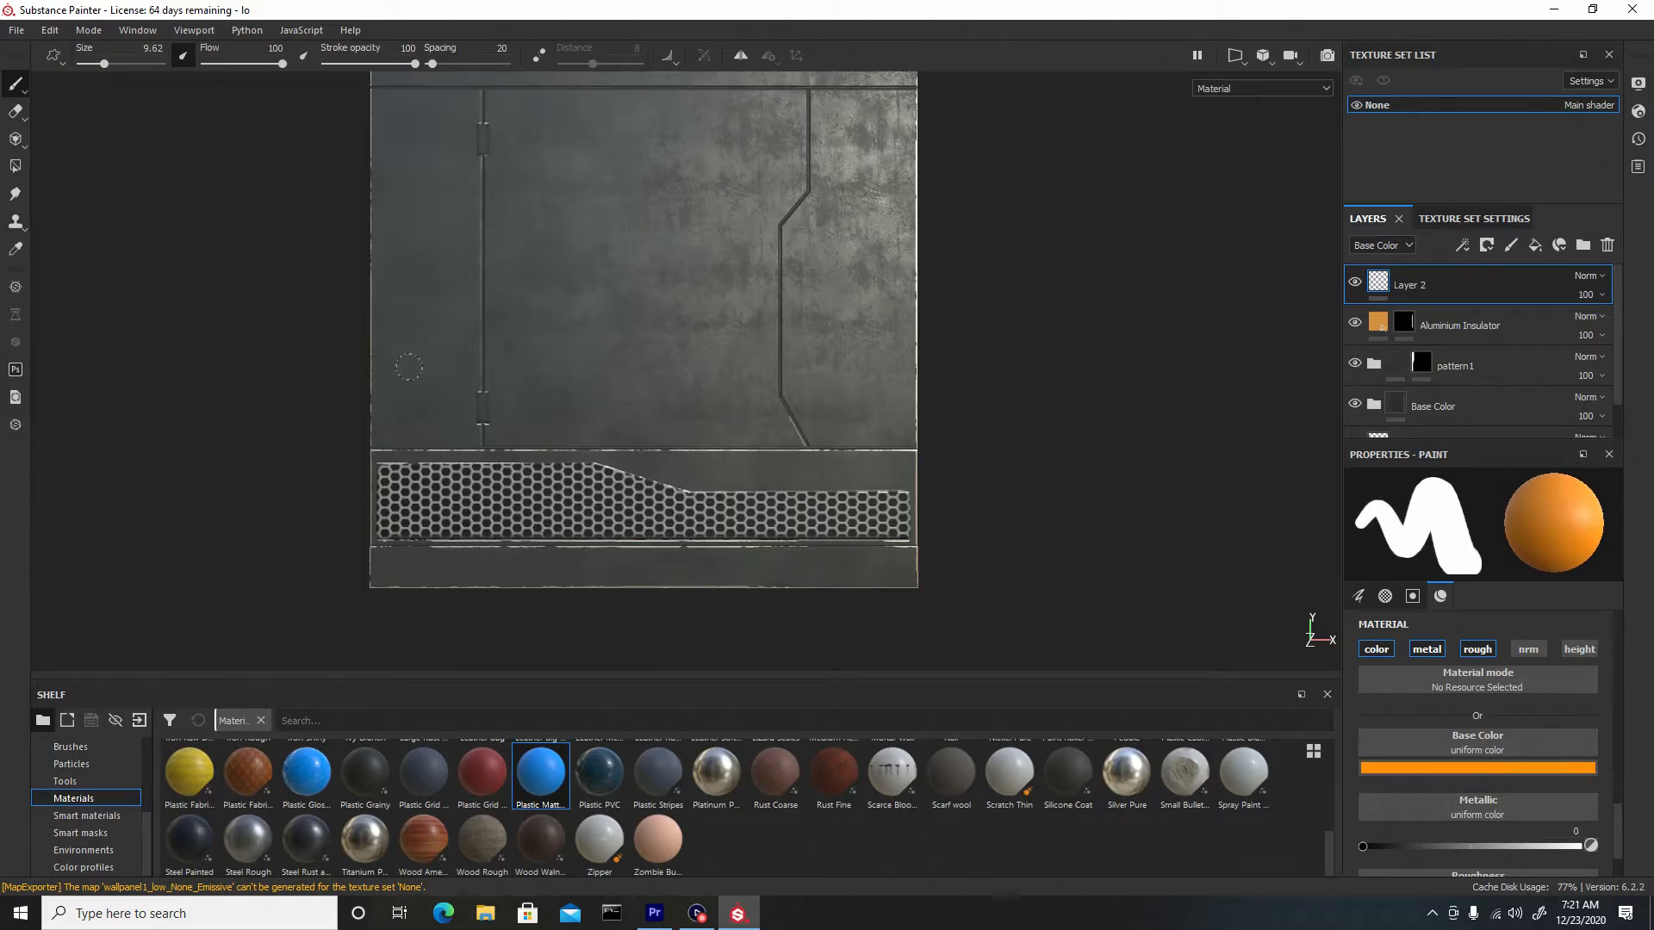
{"action": "key", "text": "bracketright"}
{"action": "key", "text": "bracketright"}
{"action": "key", "text": "bracketright"}
{"action": "key", "text": "bracketright"}
{"action": "key", "text": "bracketright"}
{"action": "key", "text": "bracketright"}
{"action": "key", "text": "bracketright"}
{"action": "key", "text": "bracketright"}
{"action": "key", "text": "bracketright"}
{"action": "key", "text": "bracketright"}
{"action": "key", "text": "bracketright"}
{"action": "key", "text": "bracketright"}
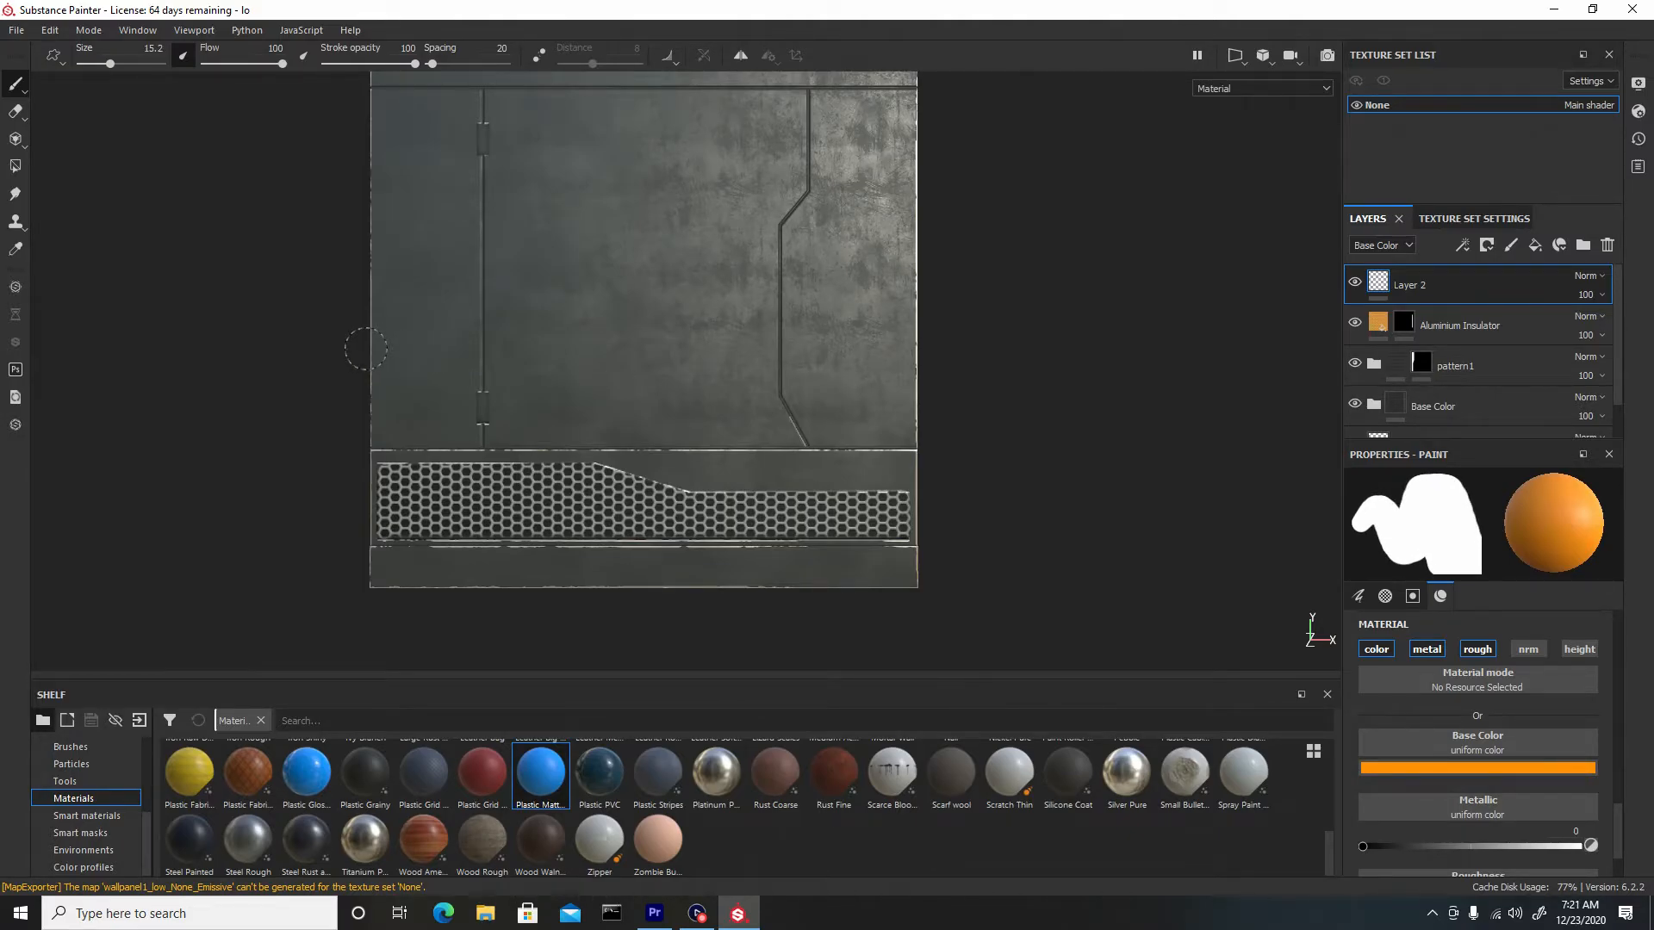
{"action": "key", "text": "shift"}
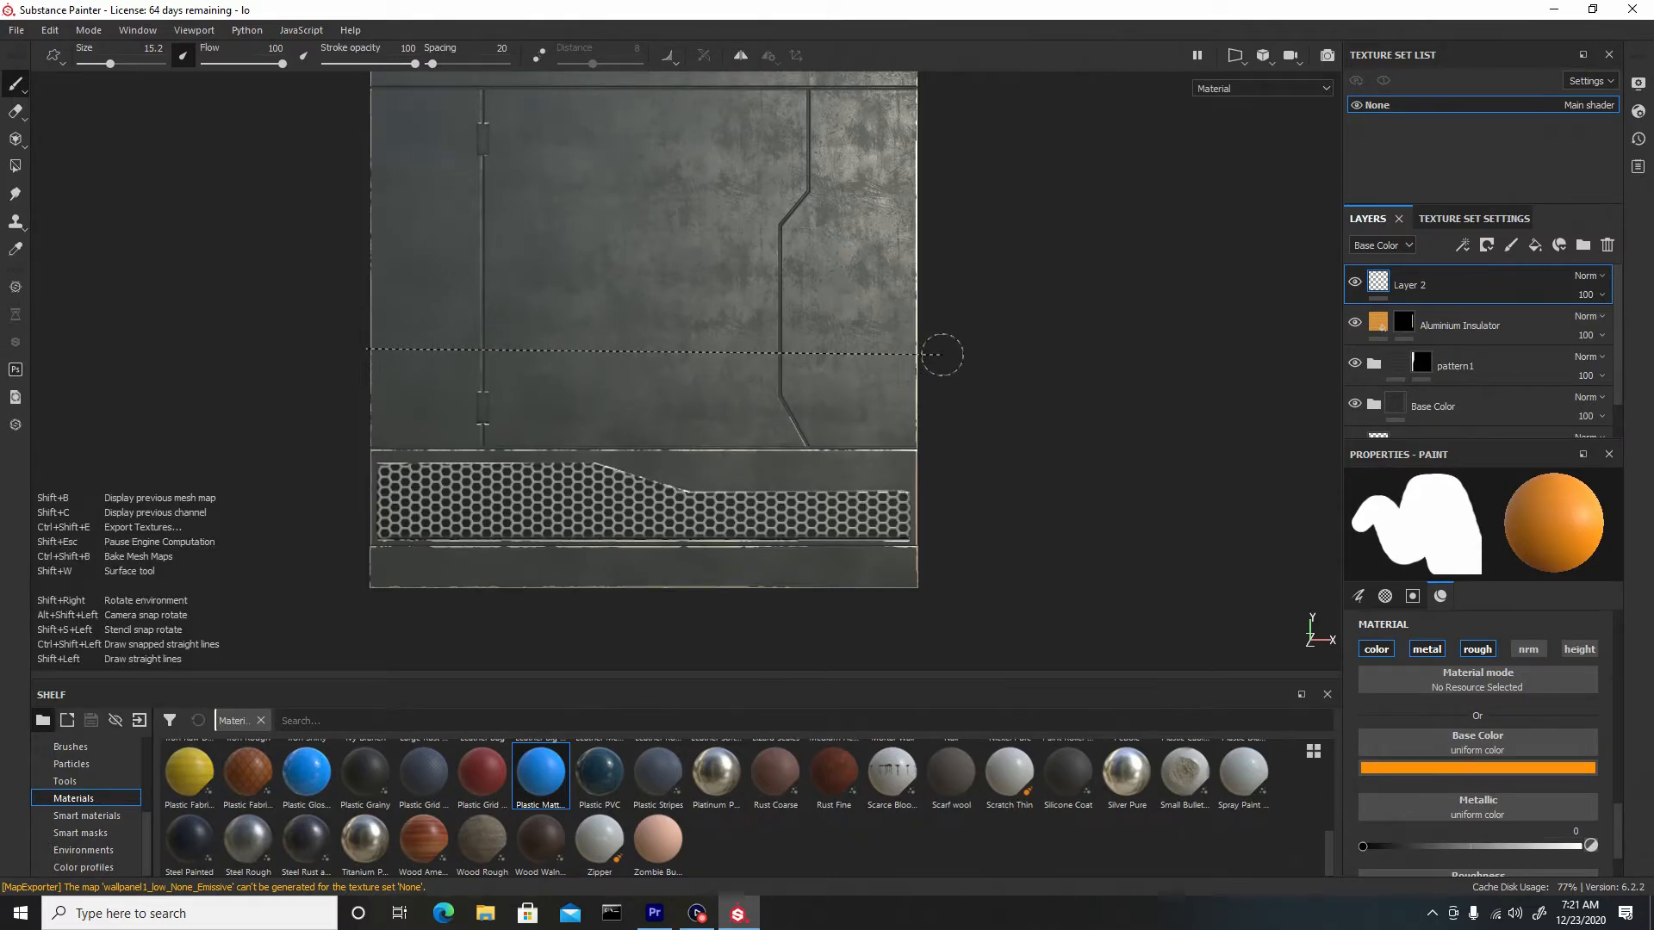
{"action": "left_click", "coordinate": [941, 354], "text": "shift"}
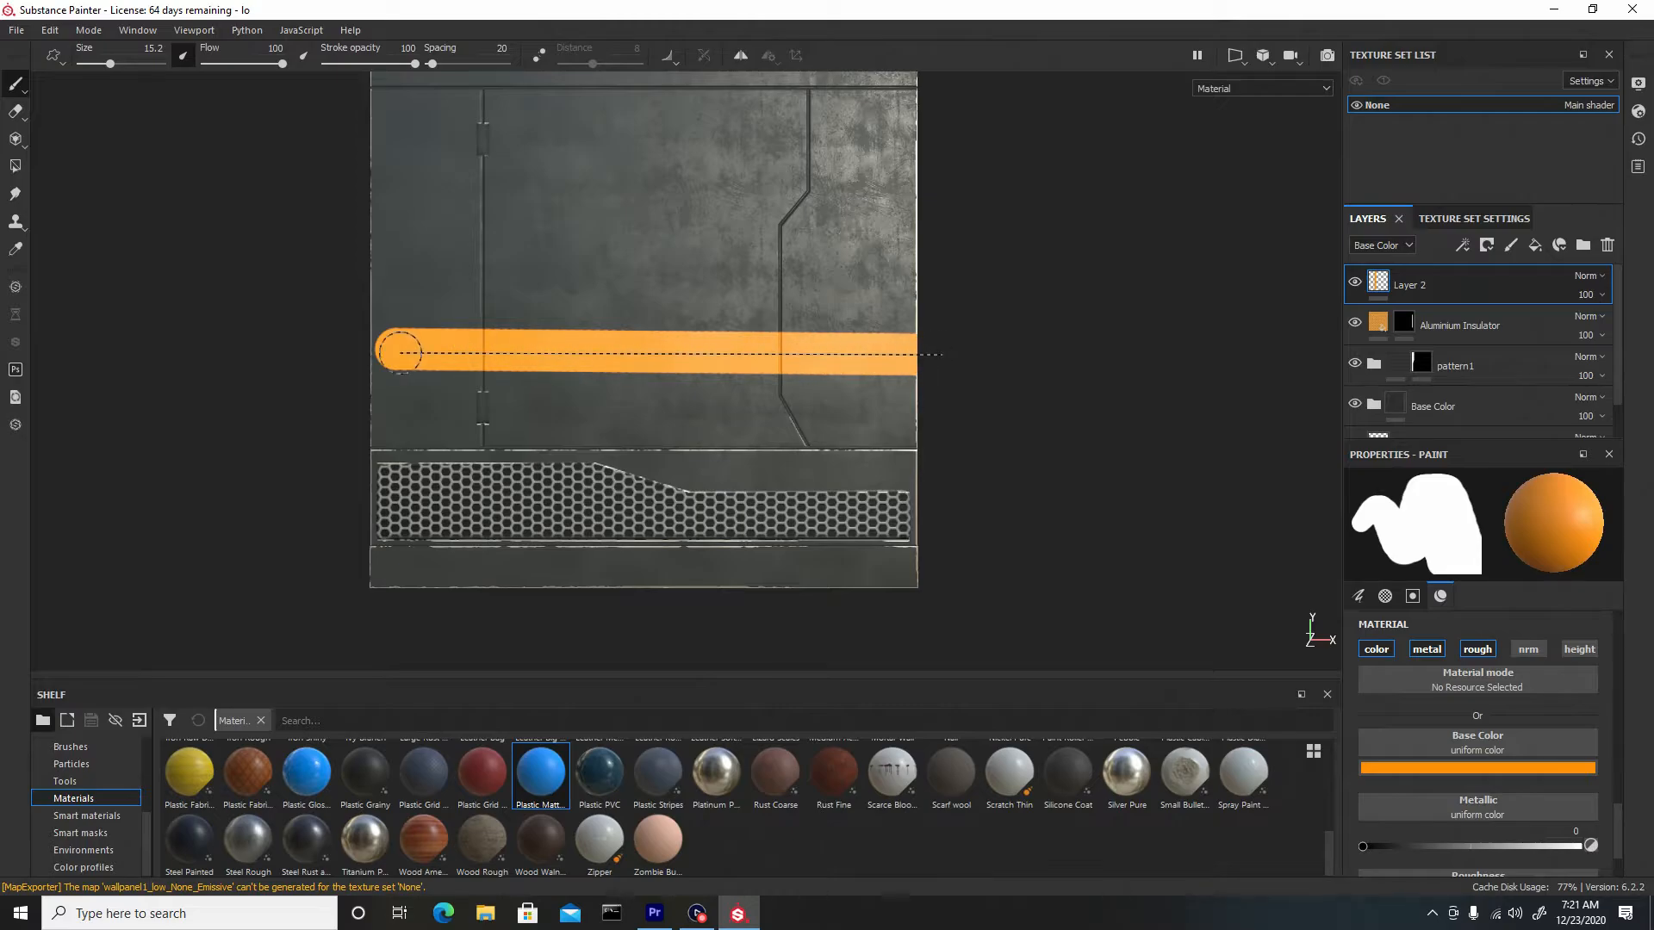
{"action": "left_click", "coordinate": [290, 352], "text": "shift"}
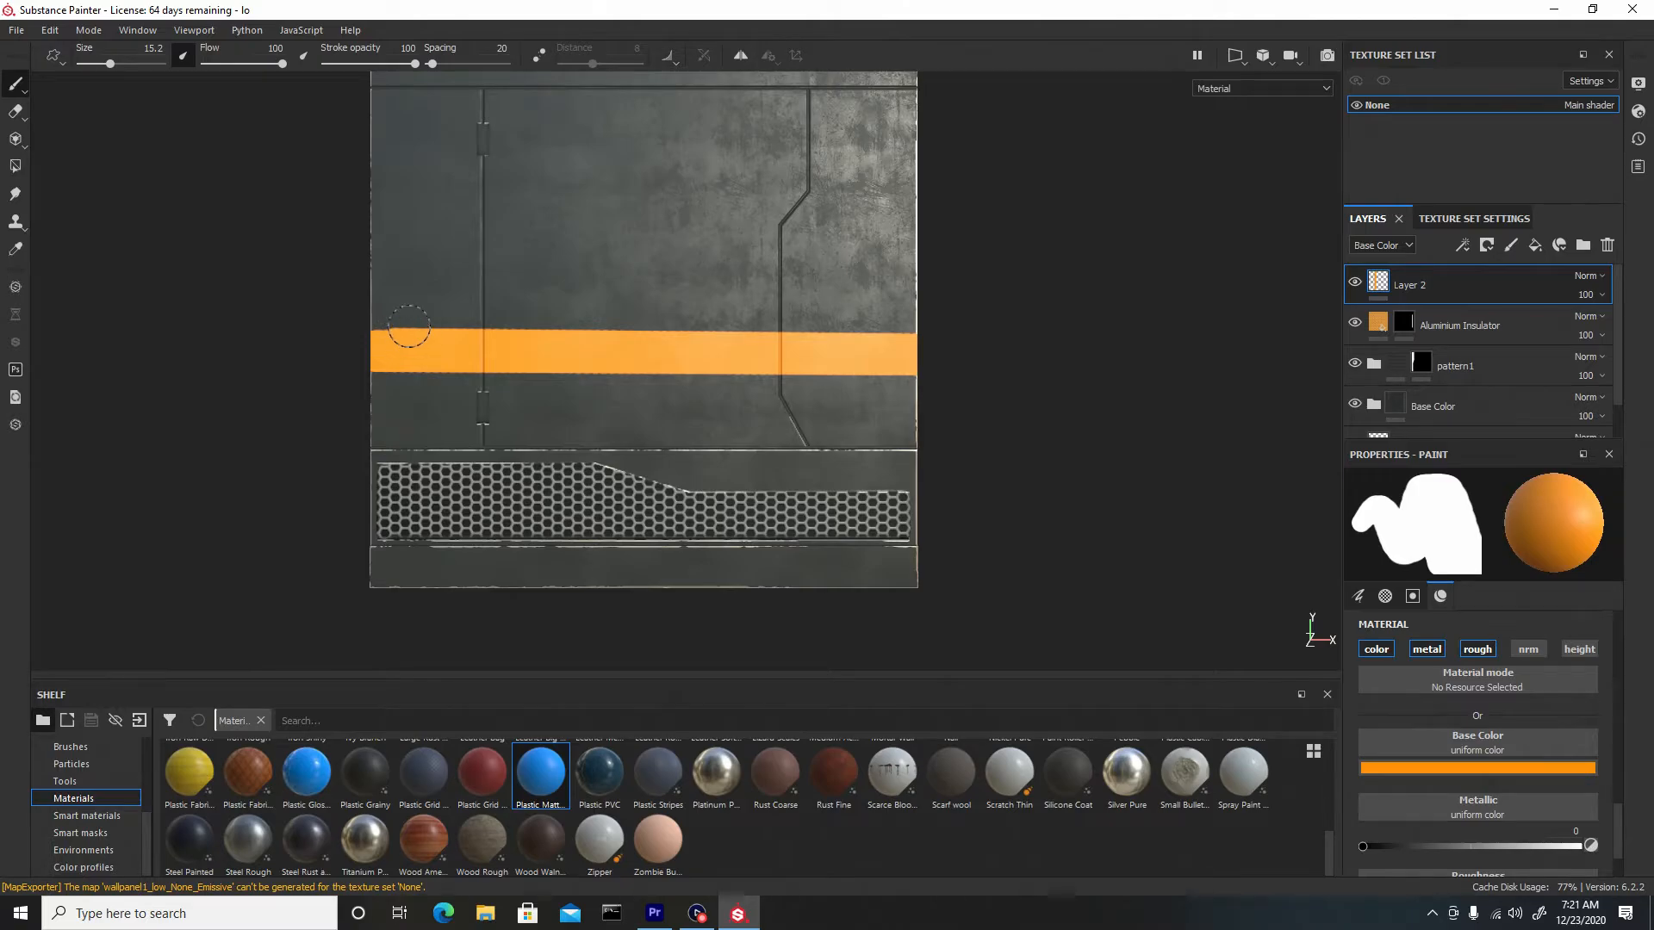
Paint a thin straight orange stripe across the panel between the gold recess and the upper horizontal groove, with brush size 2.75.
{"action": "scroll", "coordinate": [417, 331], "scroll_direction": "up", "scroll_amount": 3}
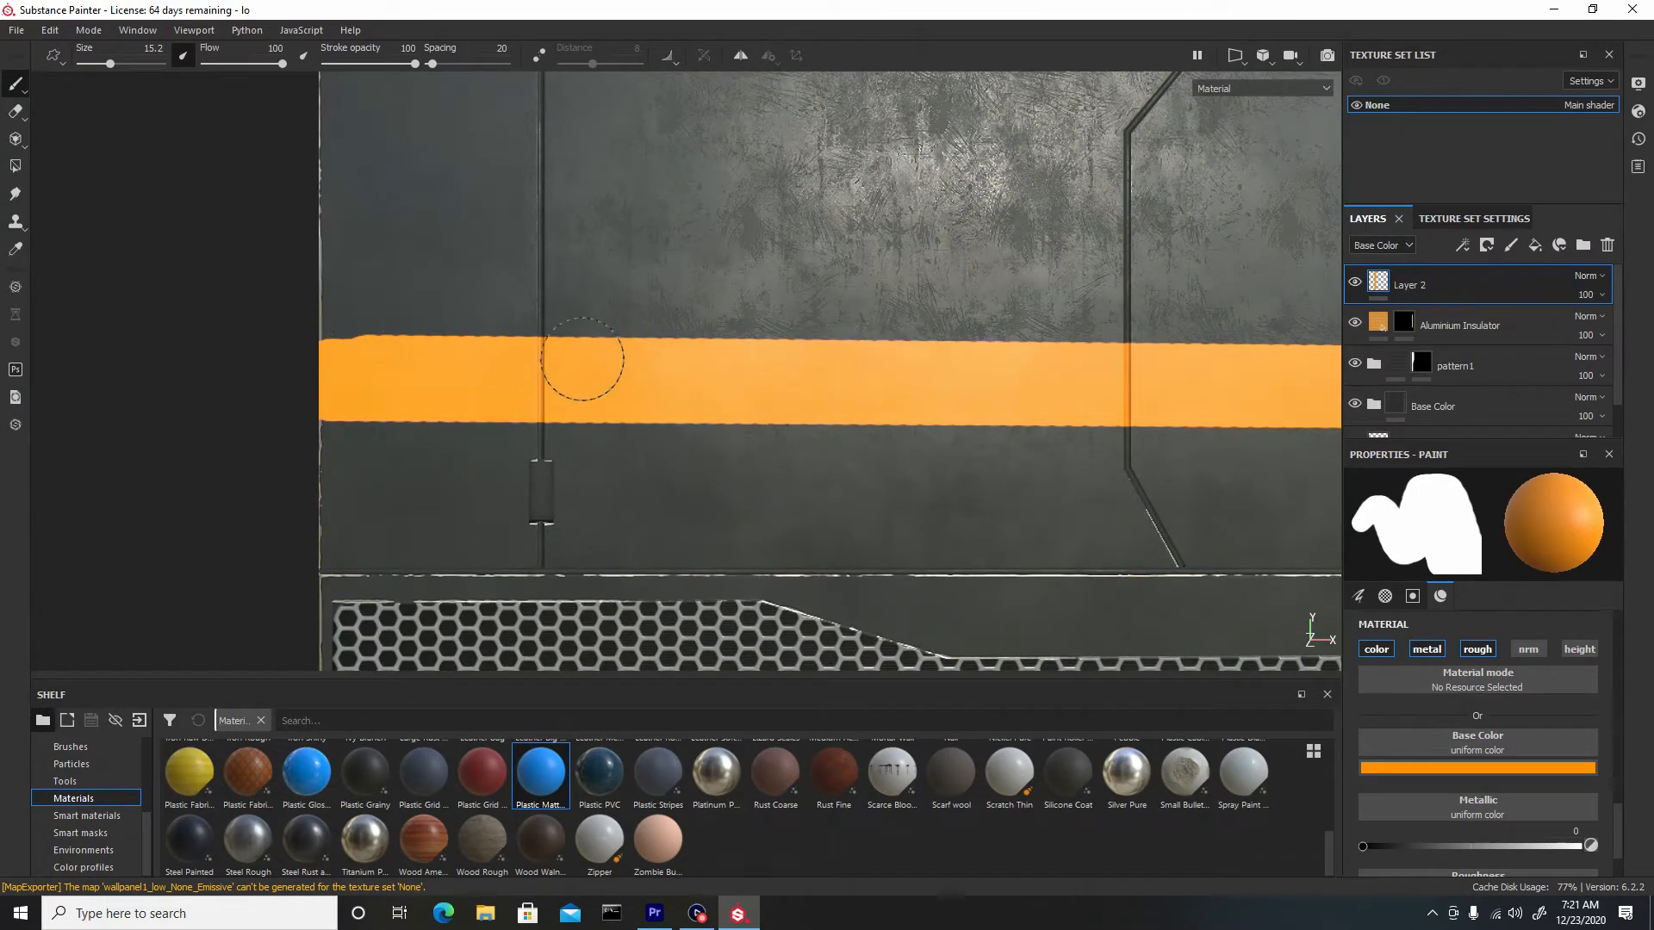
{"action": "right_click_drag", "start_coordinate": [677, 477], "coordinate": [367, 129], "text": "alt"}
{"action": "middle_click_drag", "start_coordinate": [782, 441], "coordinate": [629, 431], "text": "alt"}
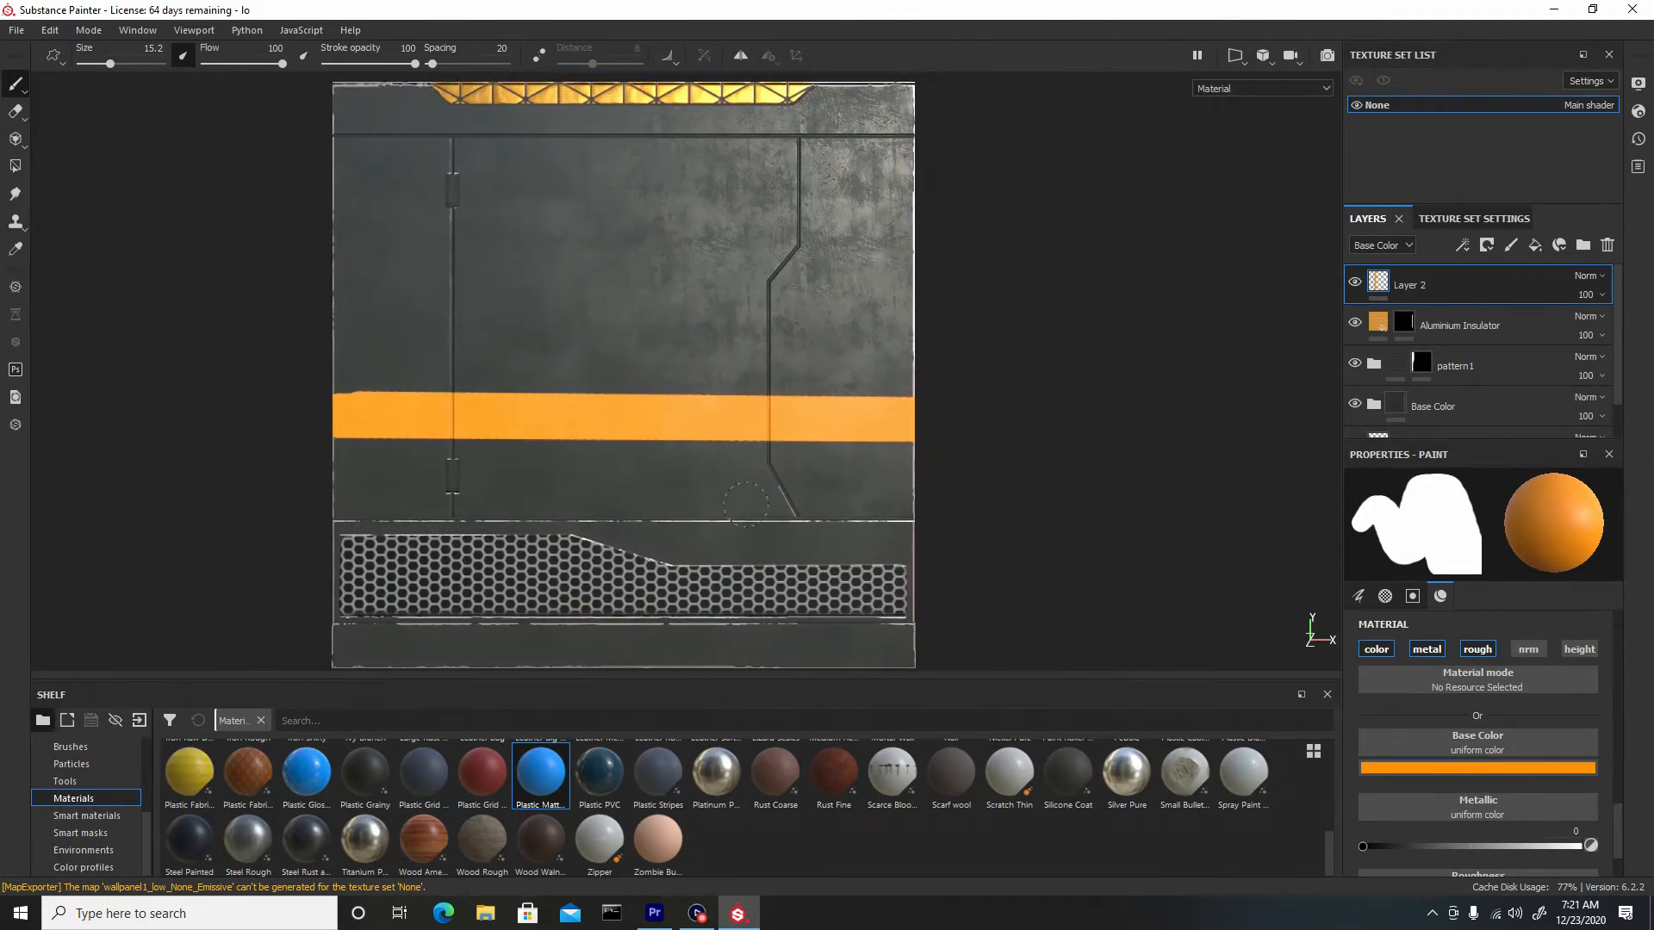
{"action": "right_click_drag", "start_coordinate": [768, 511], "coordinate": [603, 302], "text": "alt"}
{"action": "middle_click_drag", "start_coordinate": [617, 331], "coordinate": [683, 383], "text": "alt"}
{"action": "right_click_drag", "start_coordinate": [652, 311], "coordinate": [824, 626], "text": "alt"}
{"action": "middle_click_drag", "start_coordinate": [706, 462], "coordinate": [624, 429], "text": "alt"}
{"action": "scroll", "coordinate": [623, 428], "scroll_direction": "up", "scroll_amount": 1}
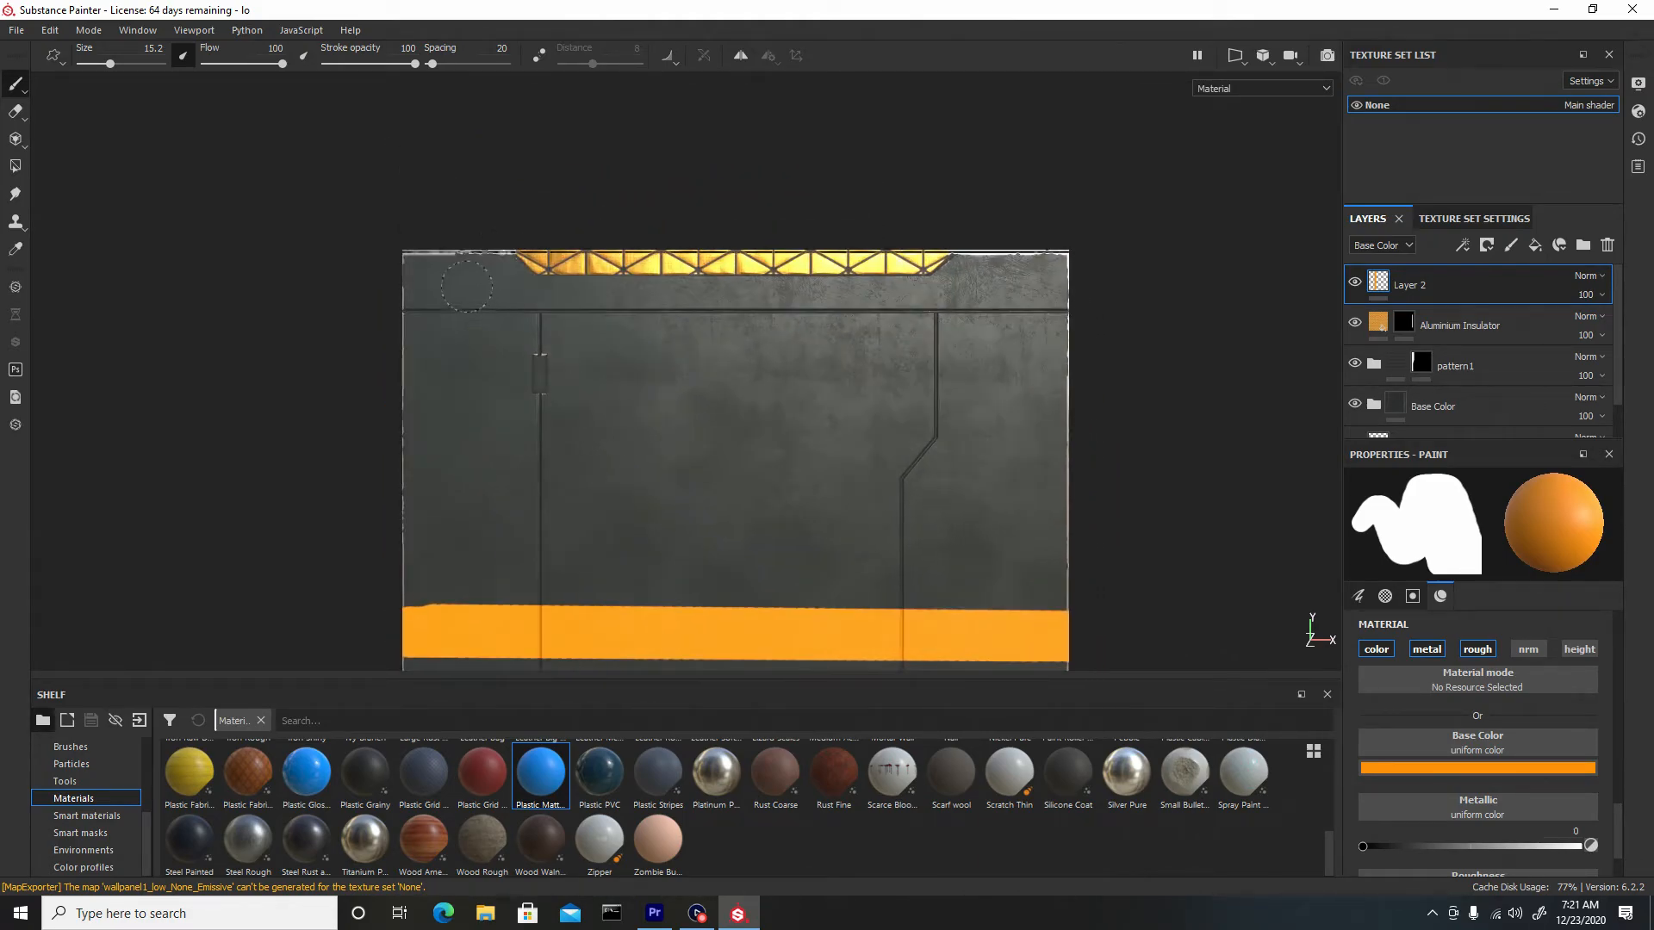
{"action": "mouse_move", "coordinate": [463, 294]}
{"action": "right_mouse_down", "text": "ctrl"}
{"action": "mouse_move", "coordinate": [388, 295]}
{"action": "mouse_move", "coordinate": [460, 295]}
{"action": "right_mouse_up", "text": "ctrl"}
{"action": "mouse_move", "coordinate": [865, 392]}
{"action": "middle_mouse_down", "text": "alt"}
{"action": "mouse_move", "coordinate": [749, 325]}
{"action": "mouse_move", "coordinate": [741, 301]}
{"action": "middle_mouse_up", "text": "alt"}
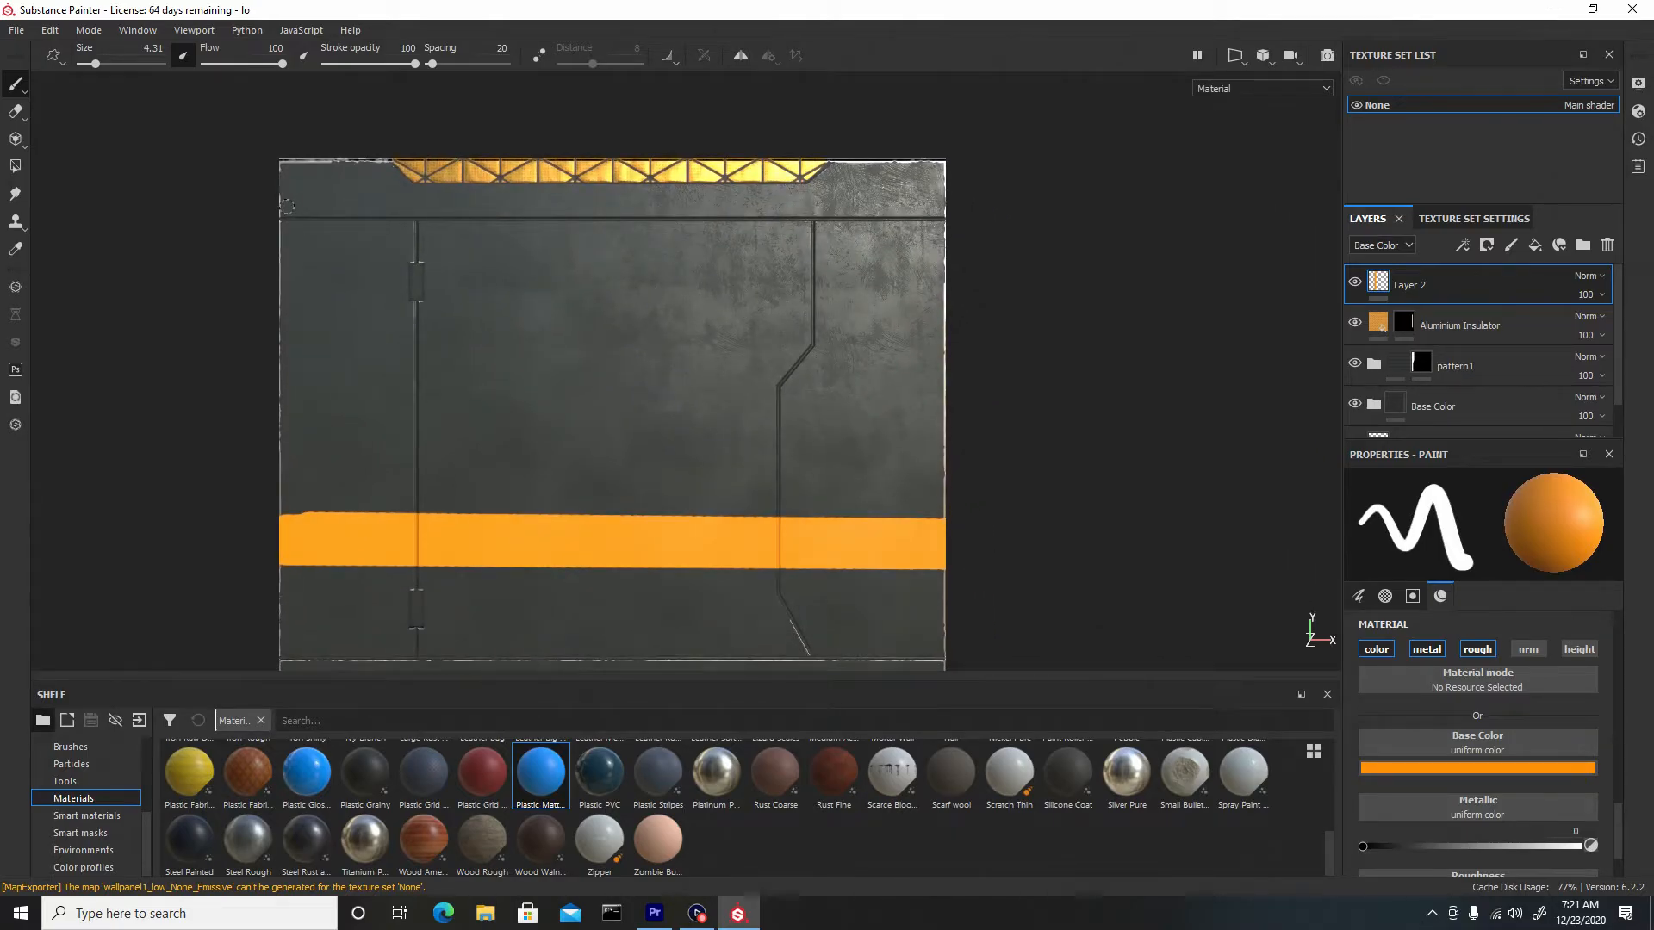
{"action": "right_click_drag", "start_coordinate": [284, 205], "coordinate": [276, 205], "text": "ctrl"}
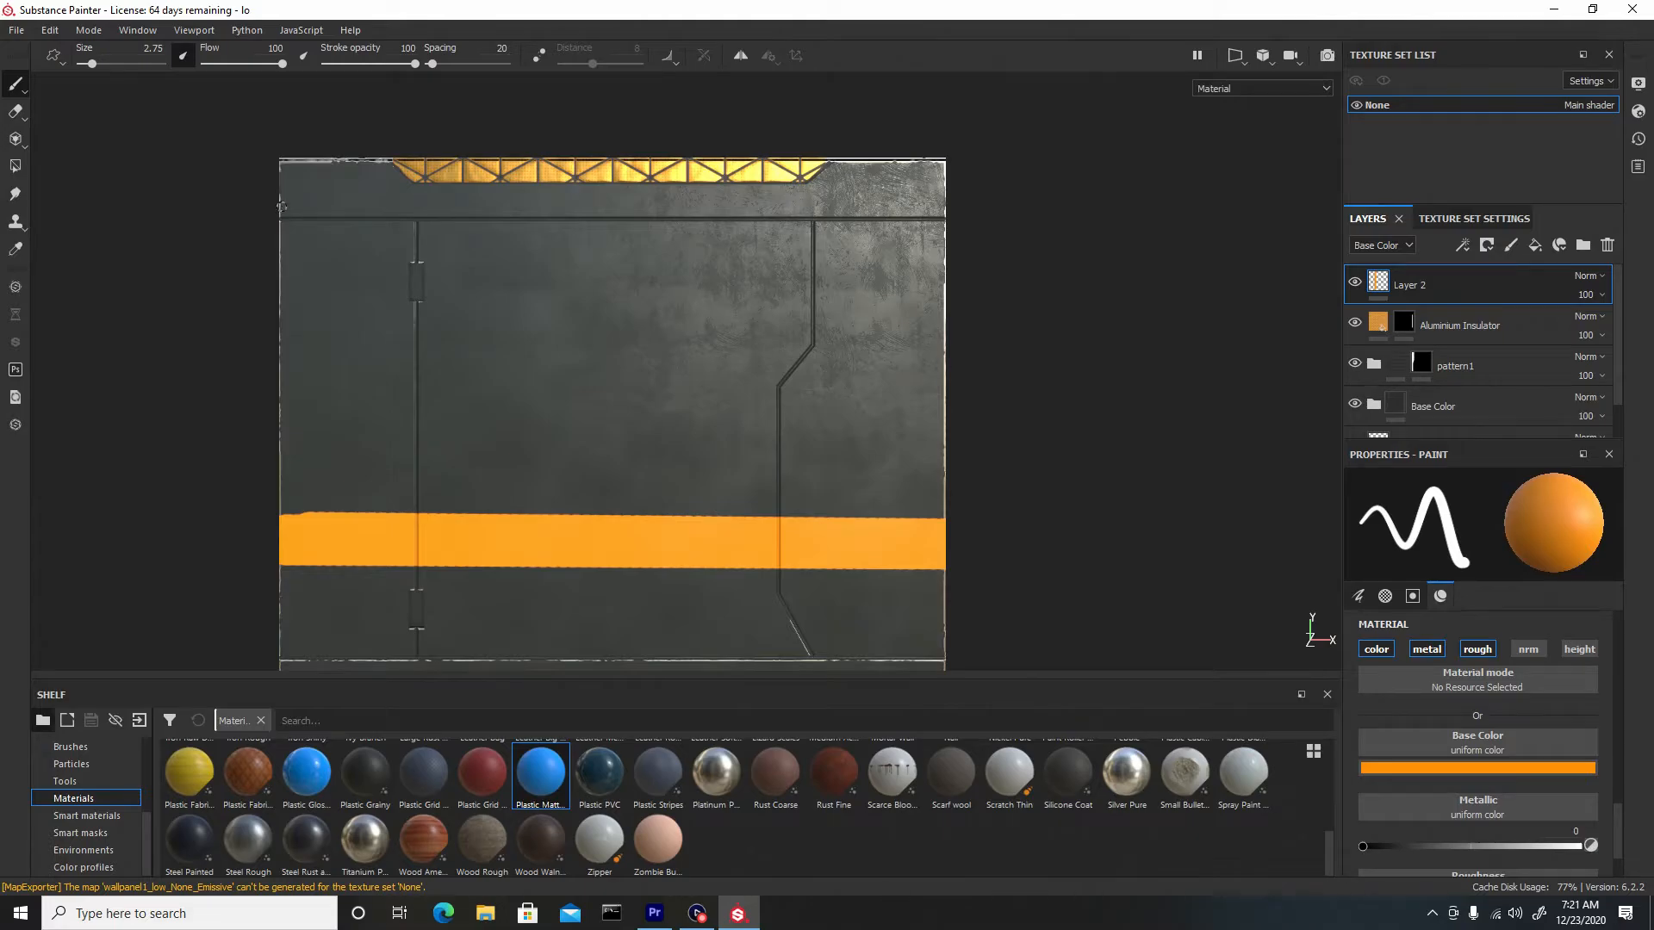
{"action": "left_click", "coordinate": [280, 206]}
{"action": "key", "text": "shift"}
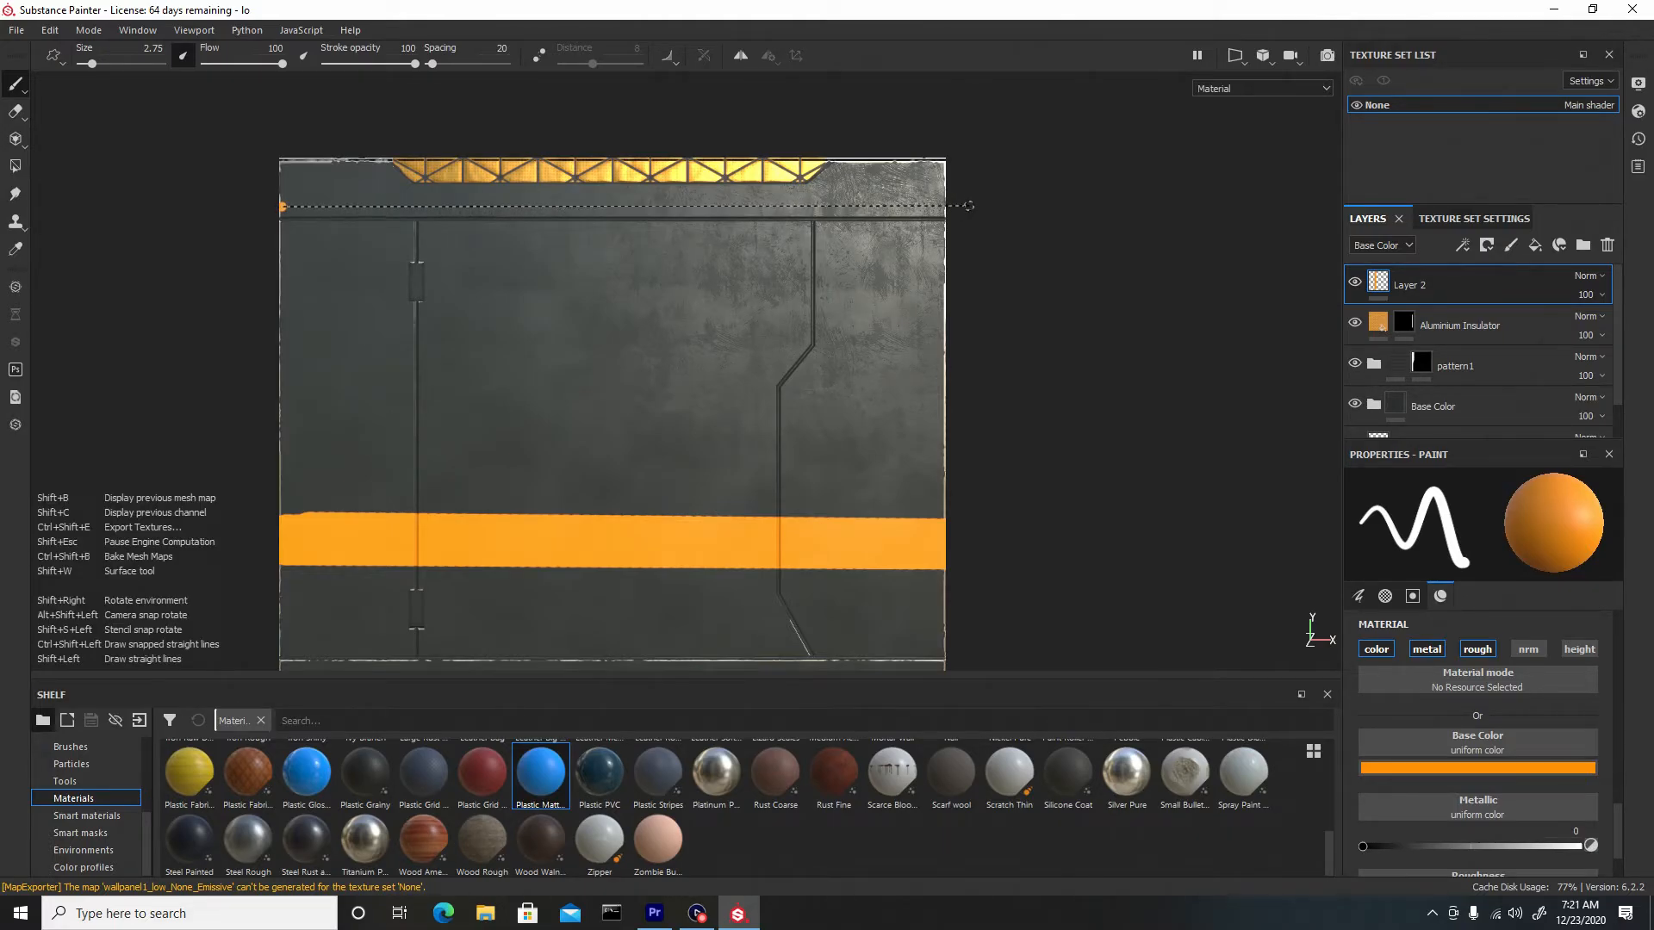
{"action": "left_click", "coordinate": [974, 206], "text": "shift"}
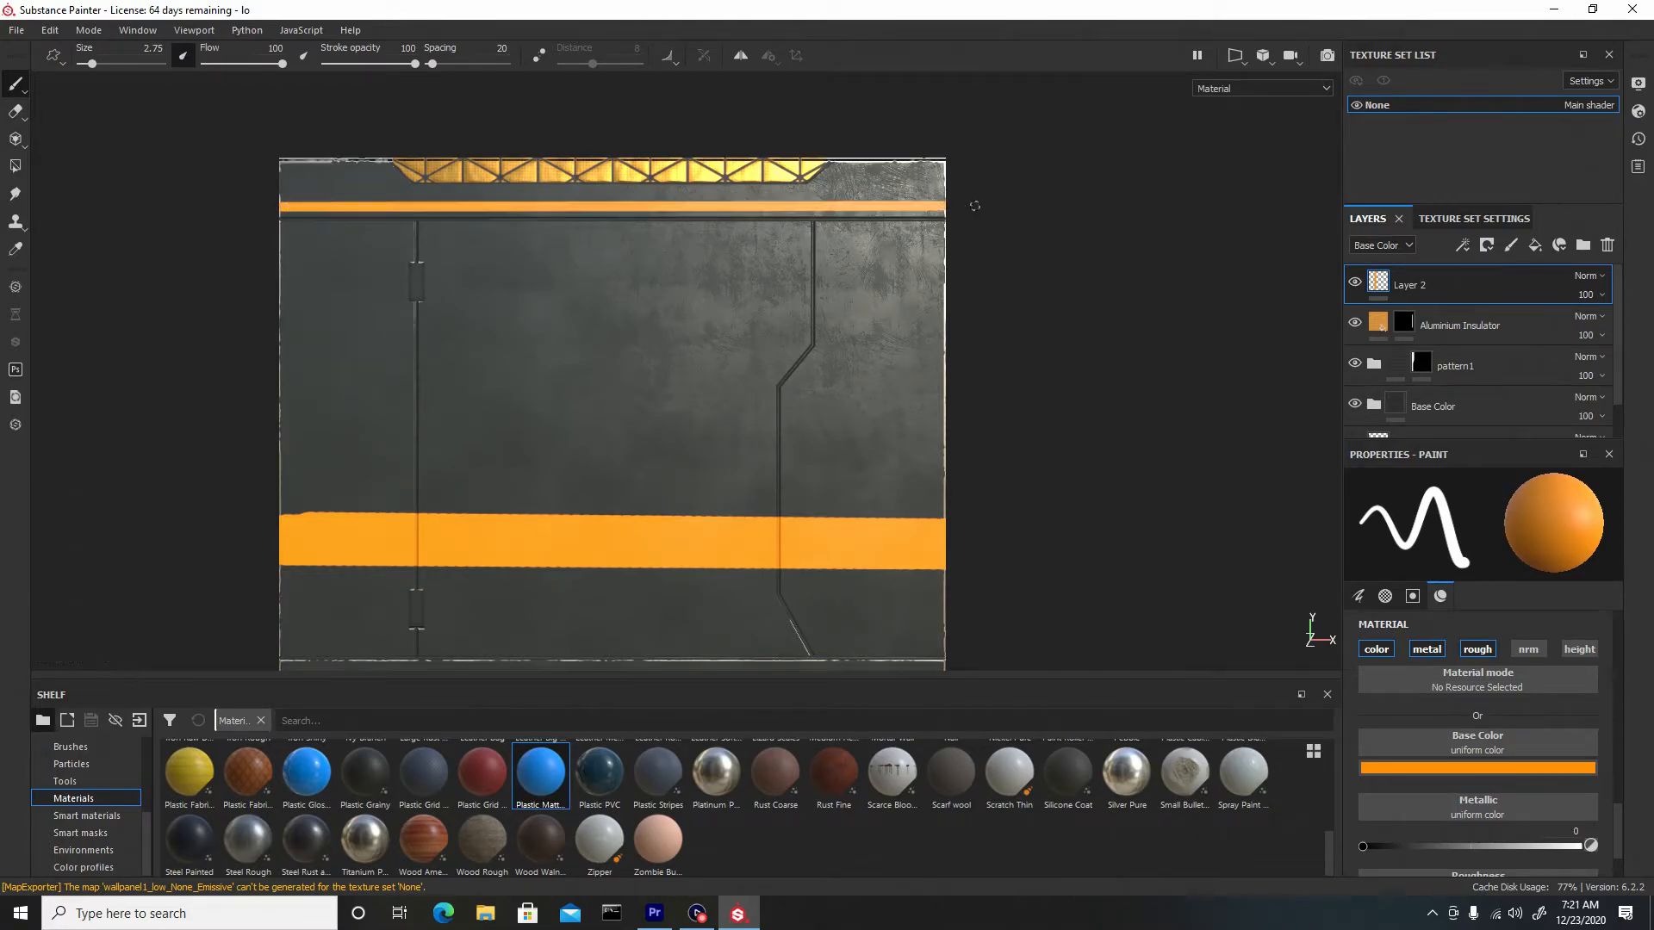
Apply the Edges Scratched smart mask to the orange paint layer, Layer 2.
{"action": "right_click_drag", "start_coordinate": [1062, 369], "coordinate": [770, 146], "text": "alt"}
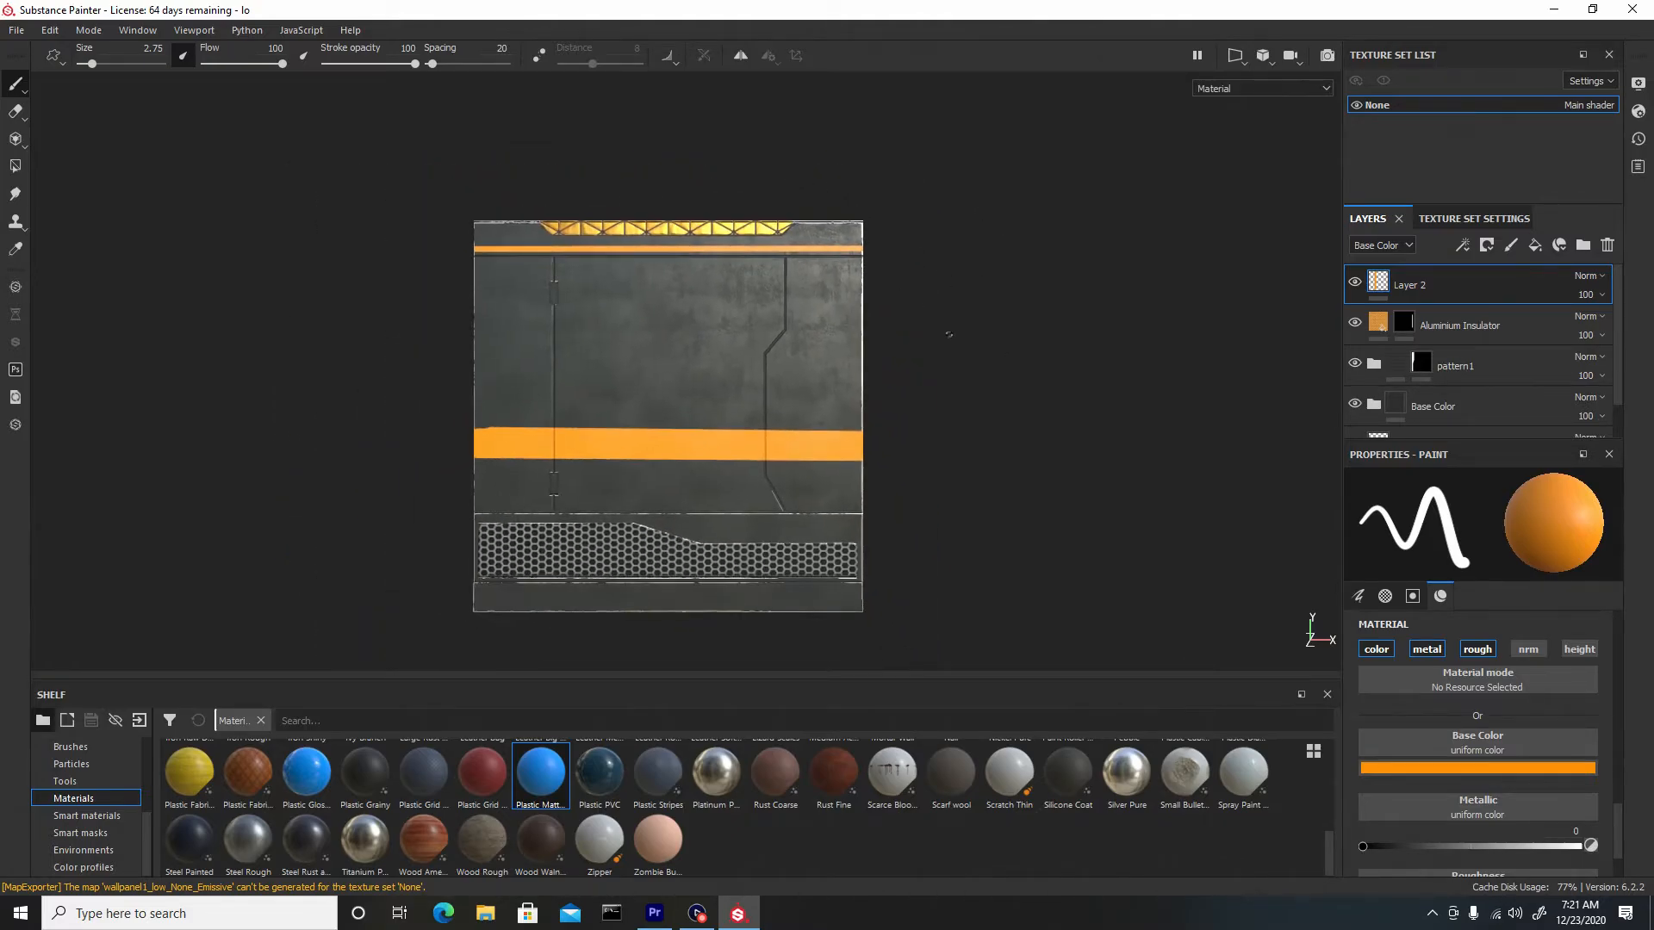
{"action": "left_click_drag", "start_coordinate": [948, 333], "coordinate": [1130, 405], "text": "alt"}
{"action": "left_click_drag", "start_coordinate": [778, 378], "coordinate": [819, 428], "text": "alt"}
{"action": "left_click", "coordinate": [86, 832]}
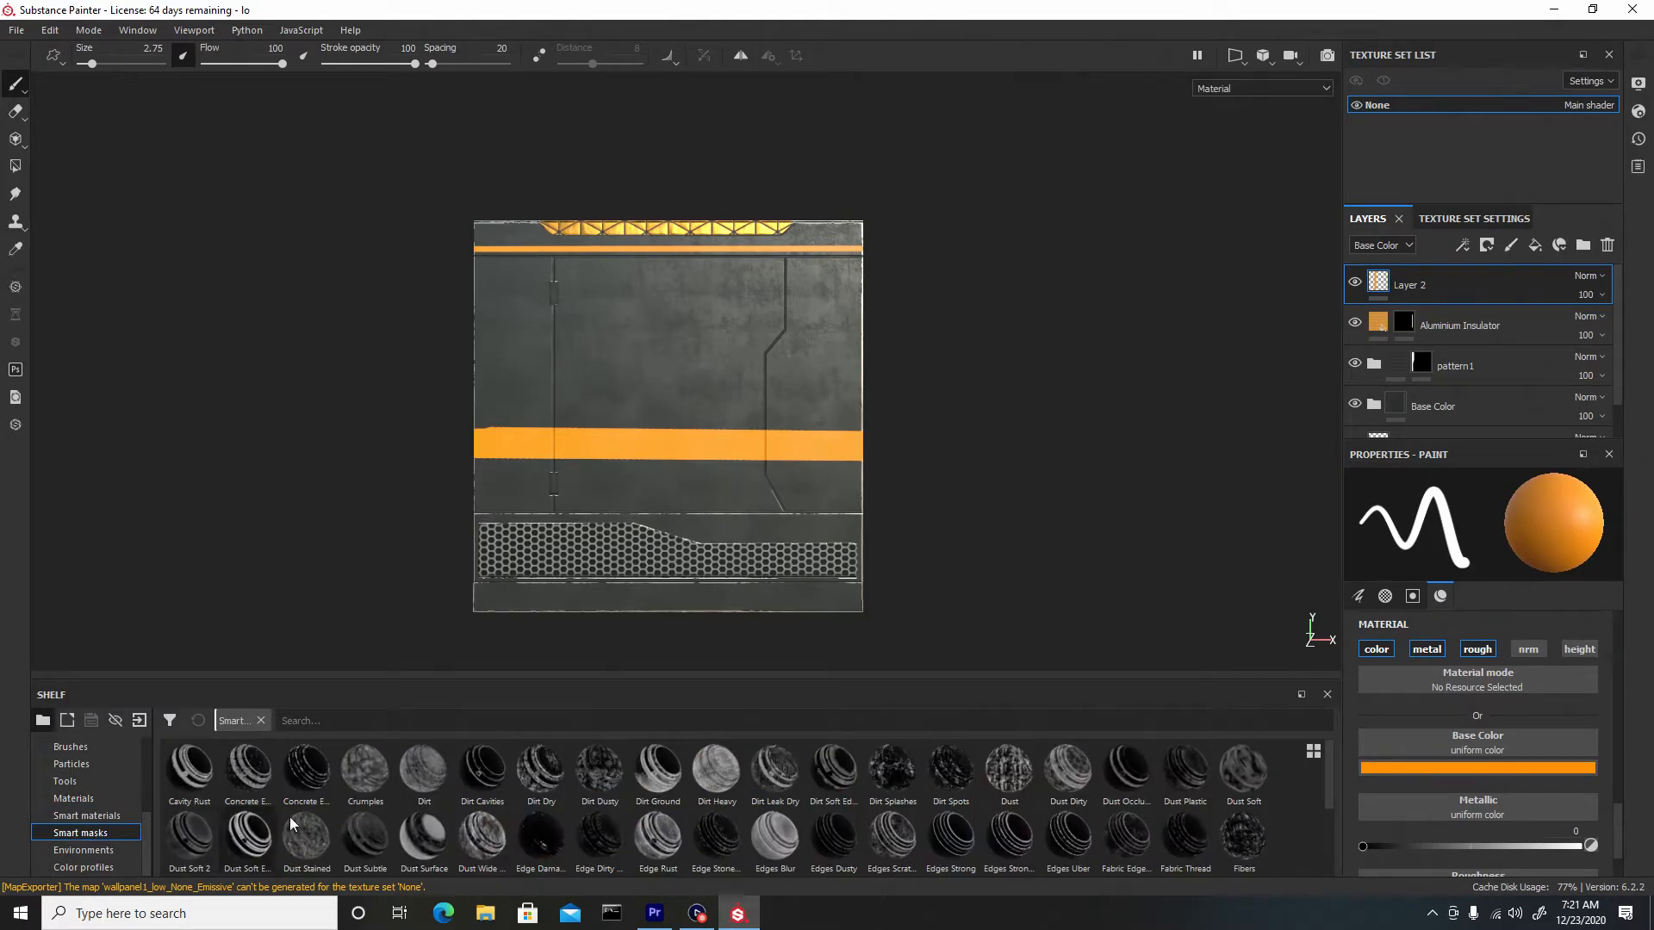
{"action": "mouse_move", "coordinate": [552, 775]}
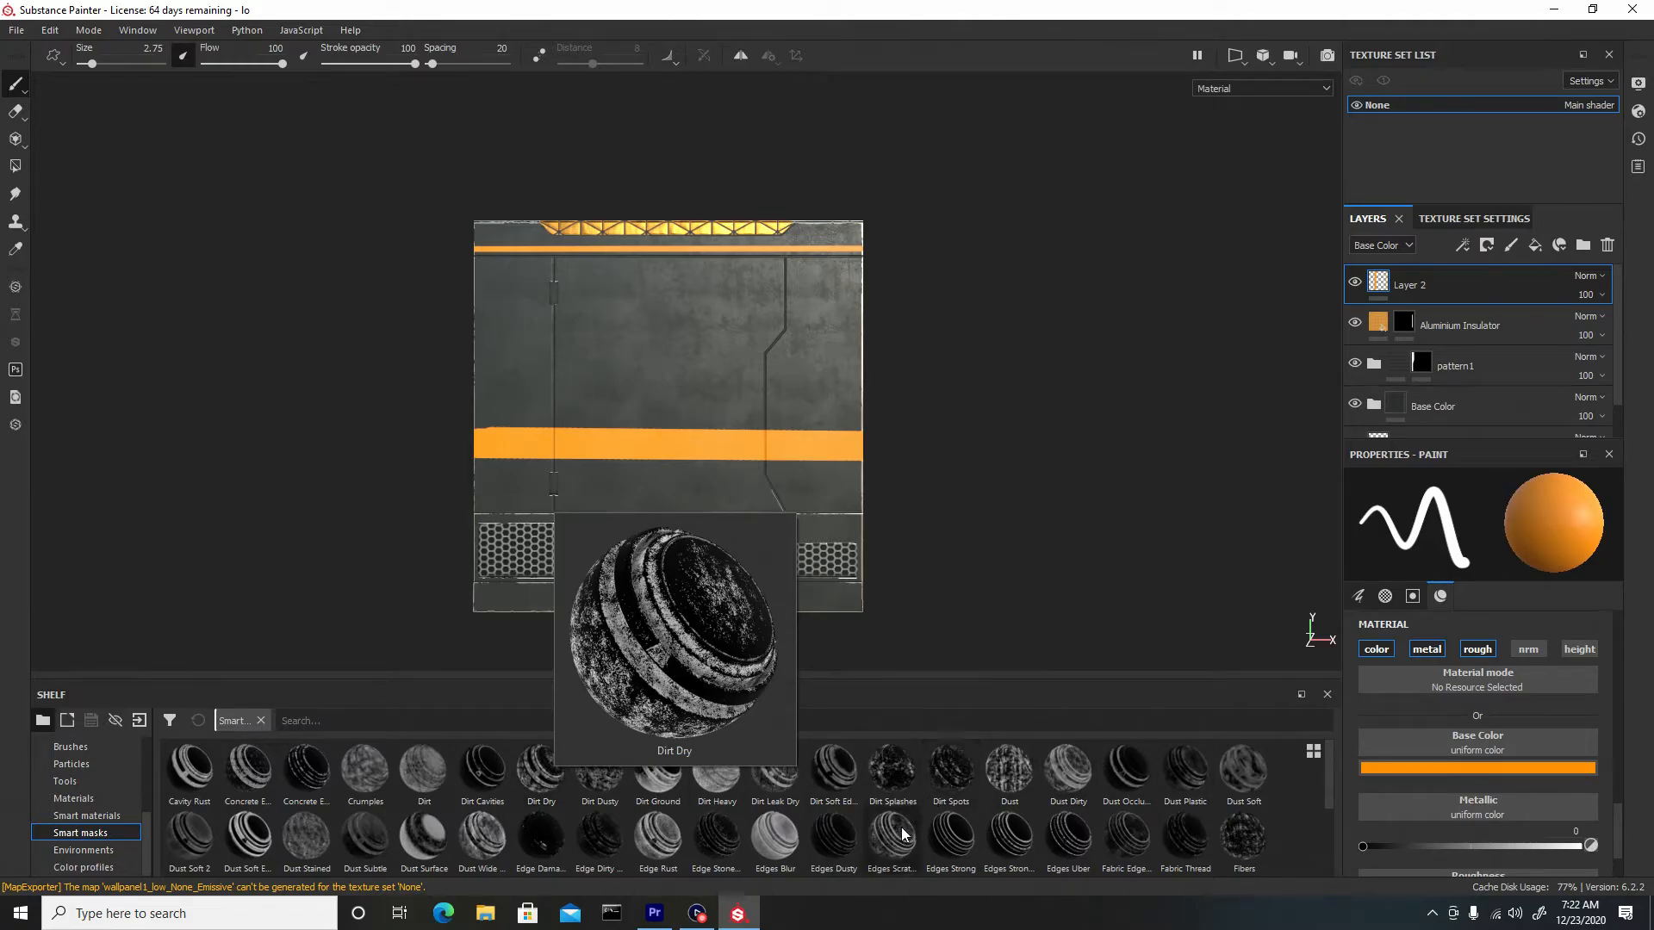
{"action": "mouse_move", "coordinate": [893, 836]}
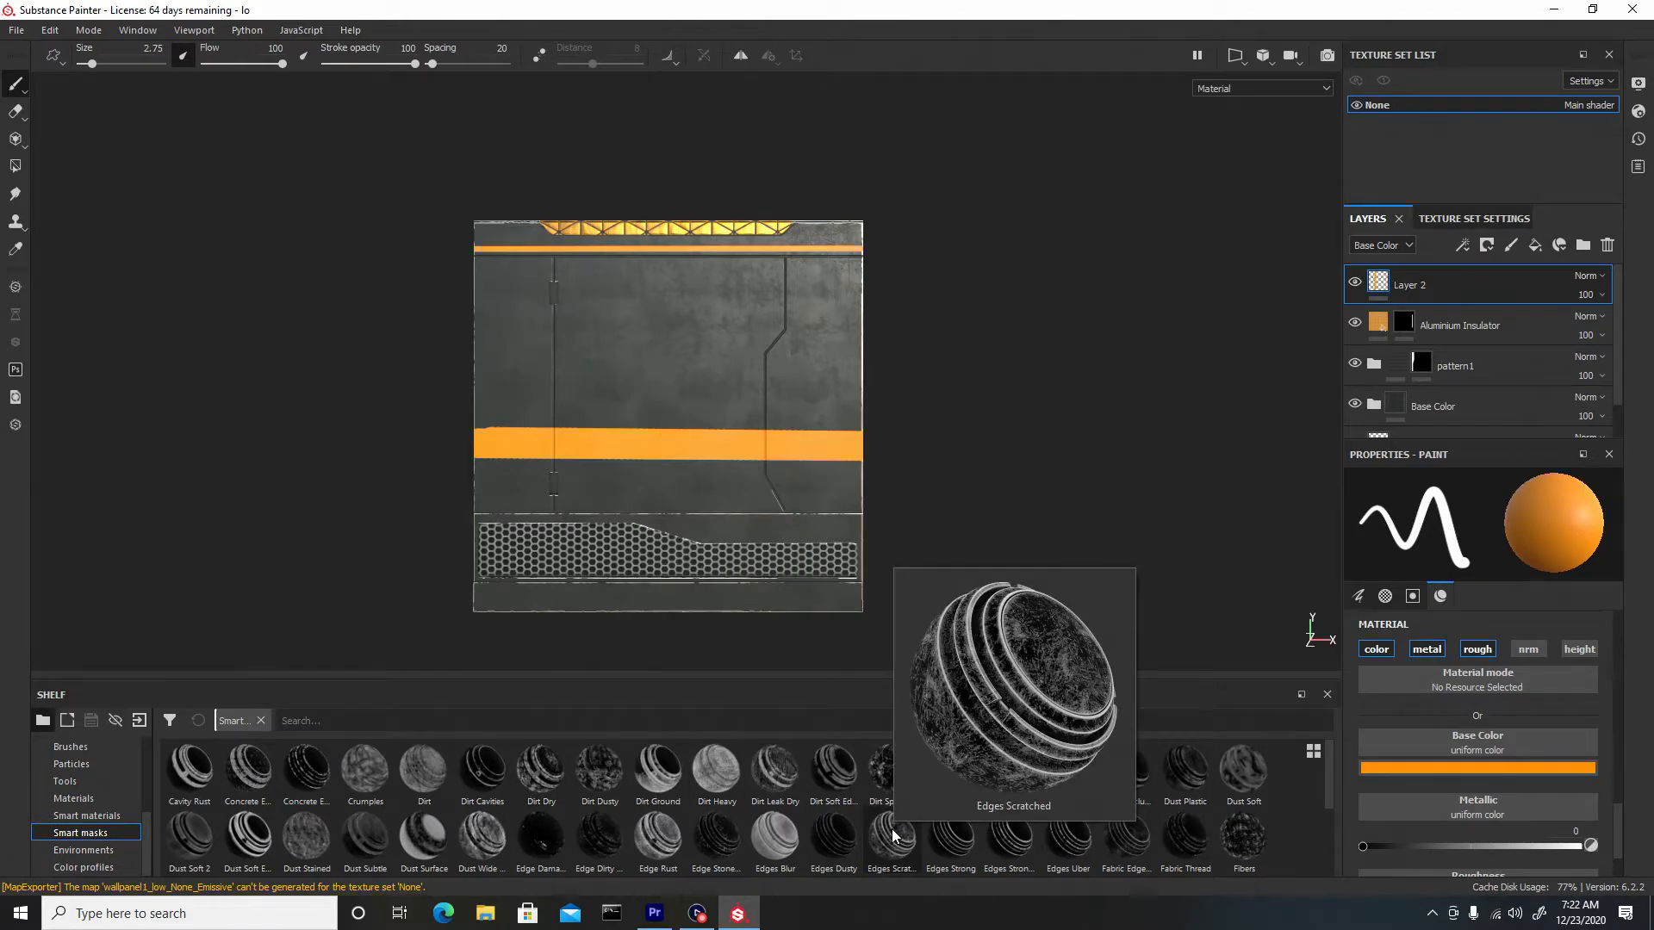
{"action": "left_click_drag", "start_coordinate": [894, 836], "coordinate": [1449, 284]}
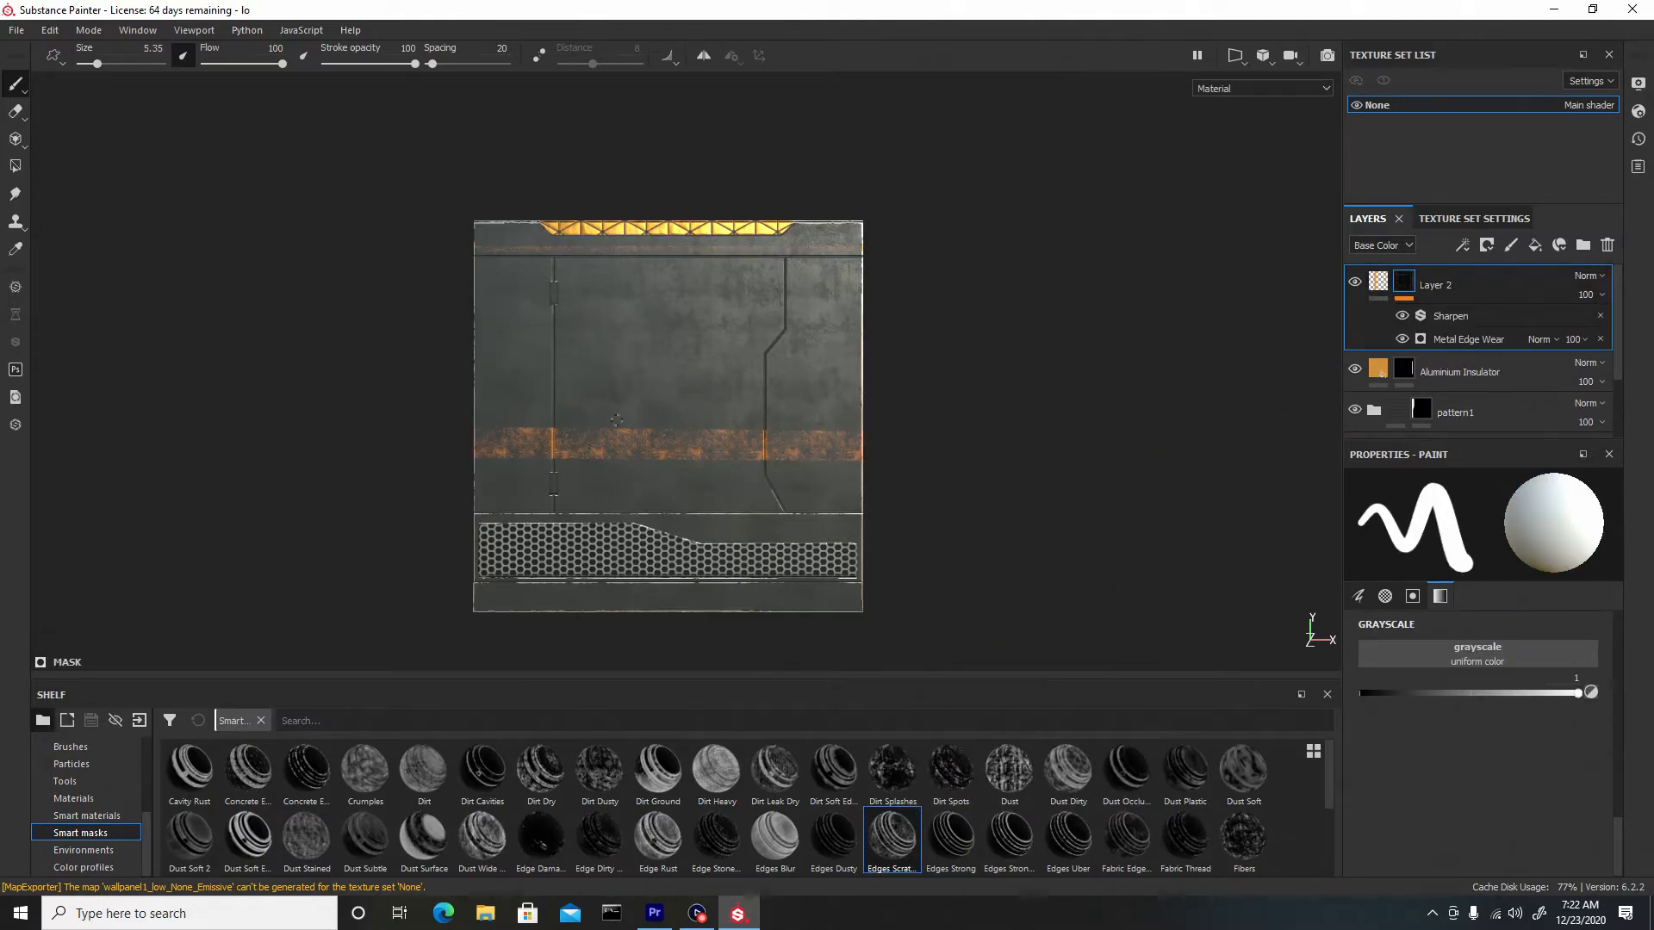
{"action": "right_click_drag", "start_coordinate": [579, 423], "coordinate": [639, 529], "text": "alt"}
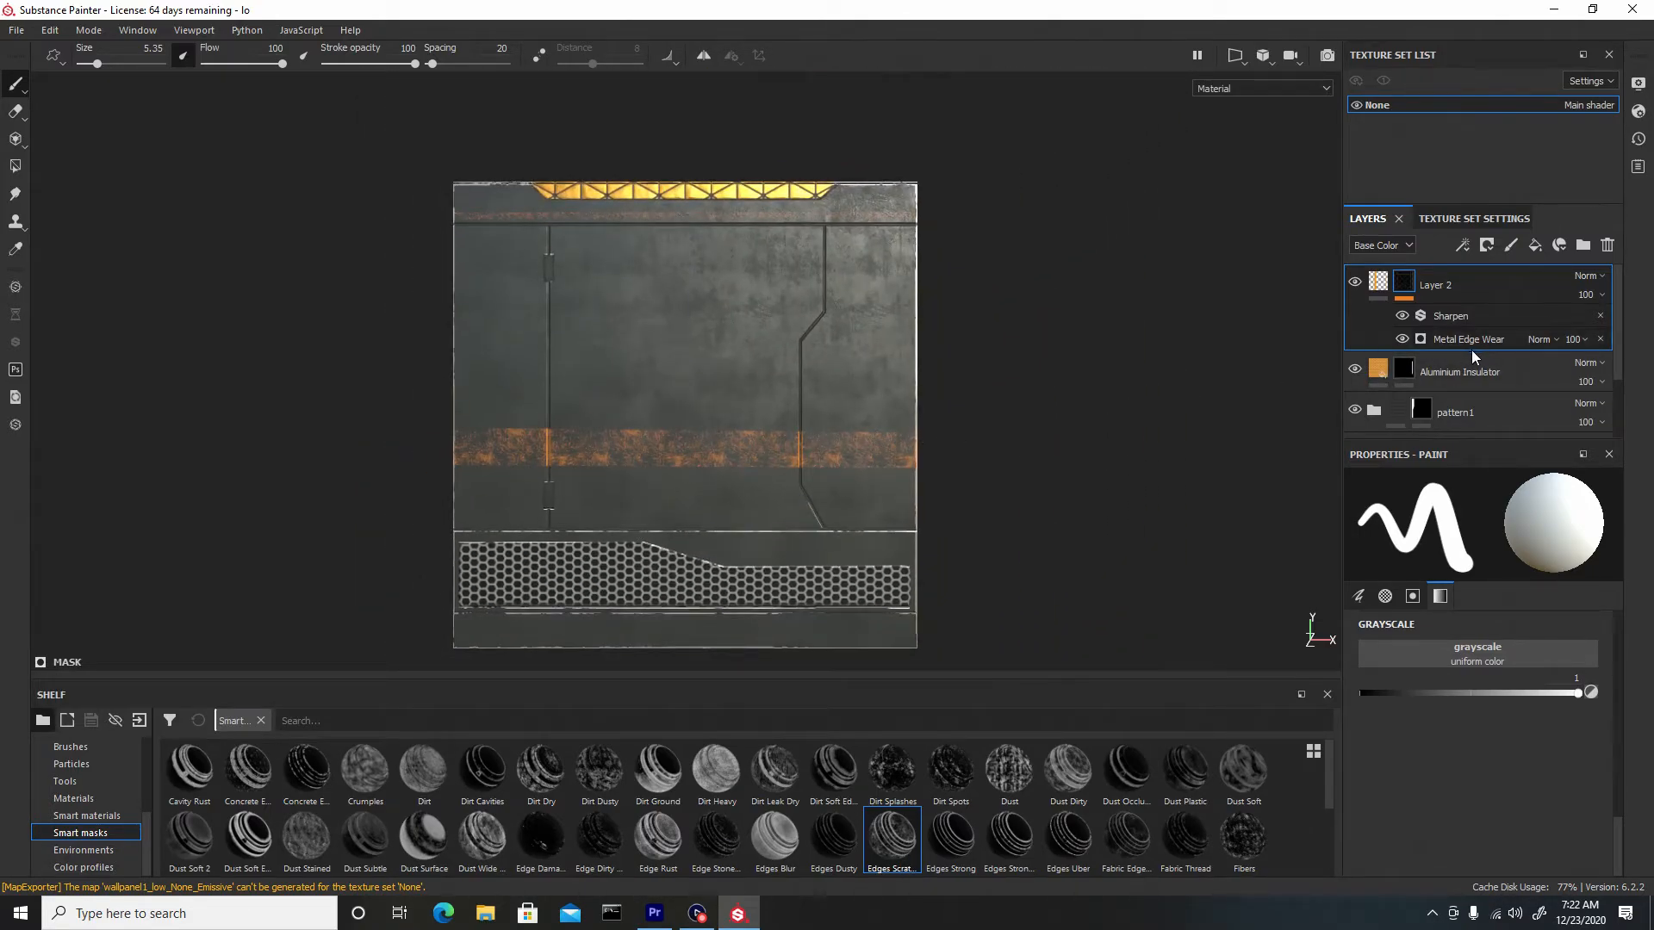
Set the Wear Level of the mask's Metal Edge Wear generator to 1 and inspect the worn stripes.
{"action": "left_click", "coordinate": [1471, 317]}
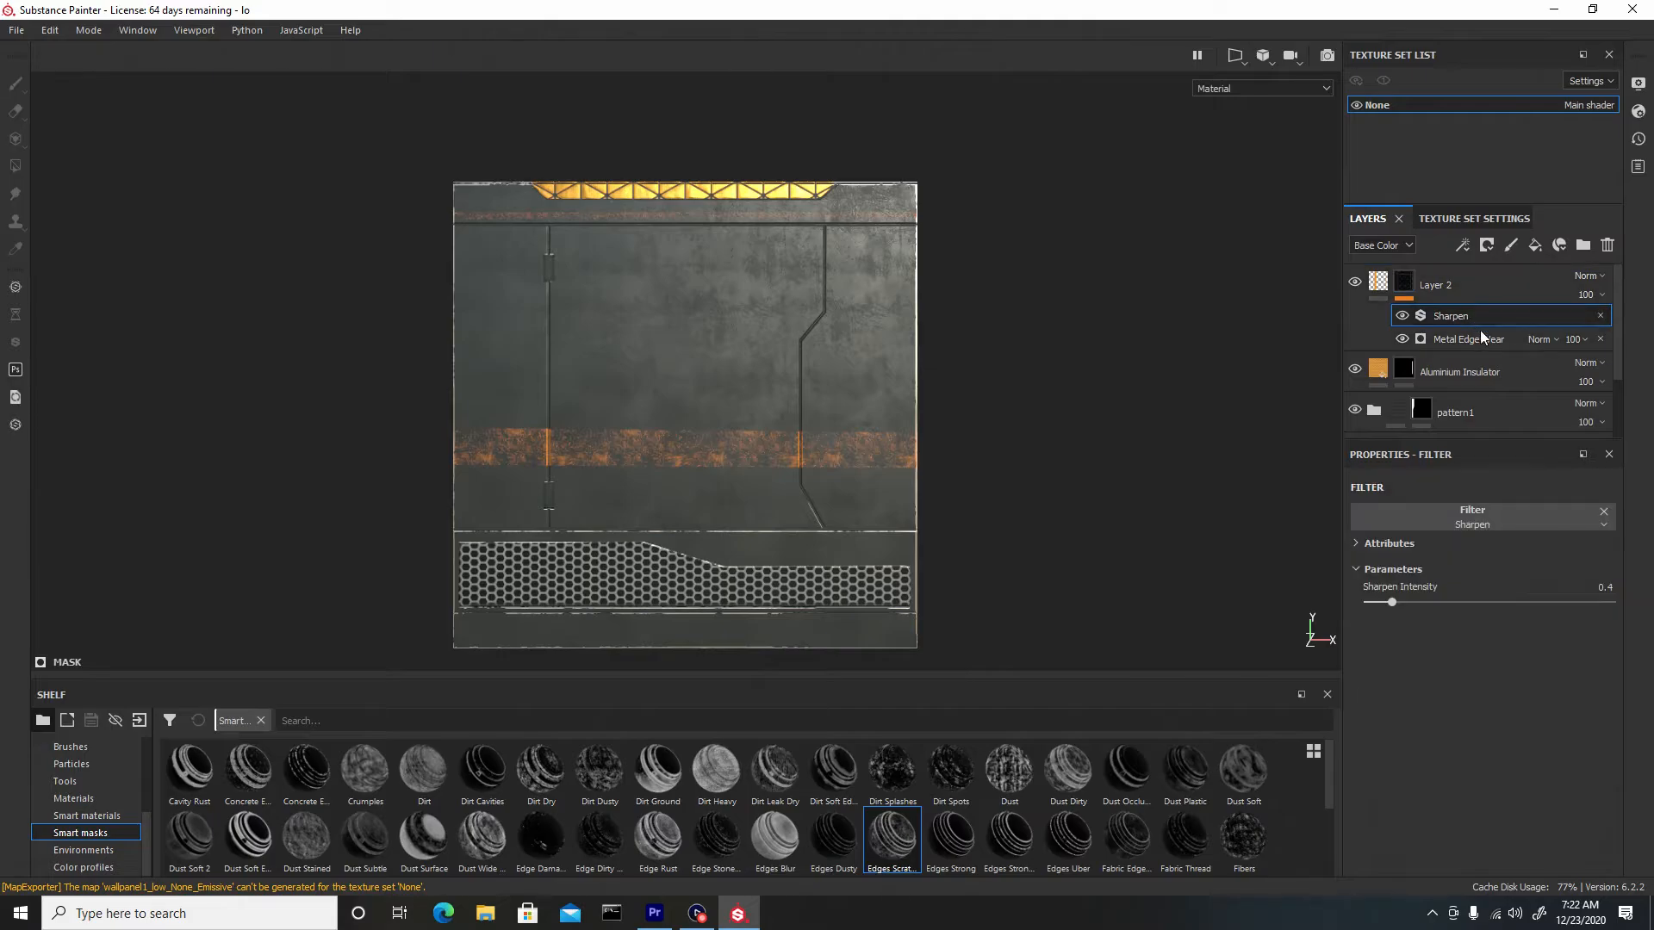
{"action": "left_click", "coordinate": [1530, 343]}
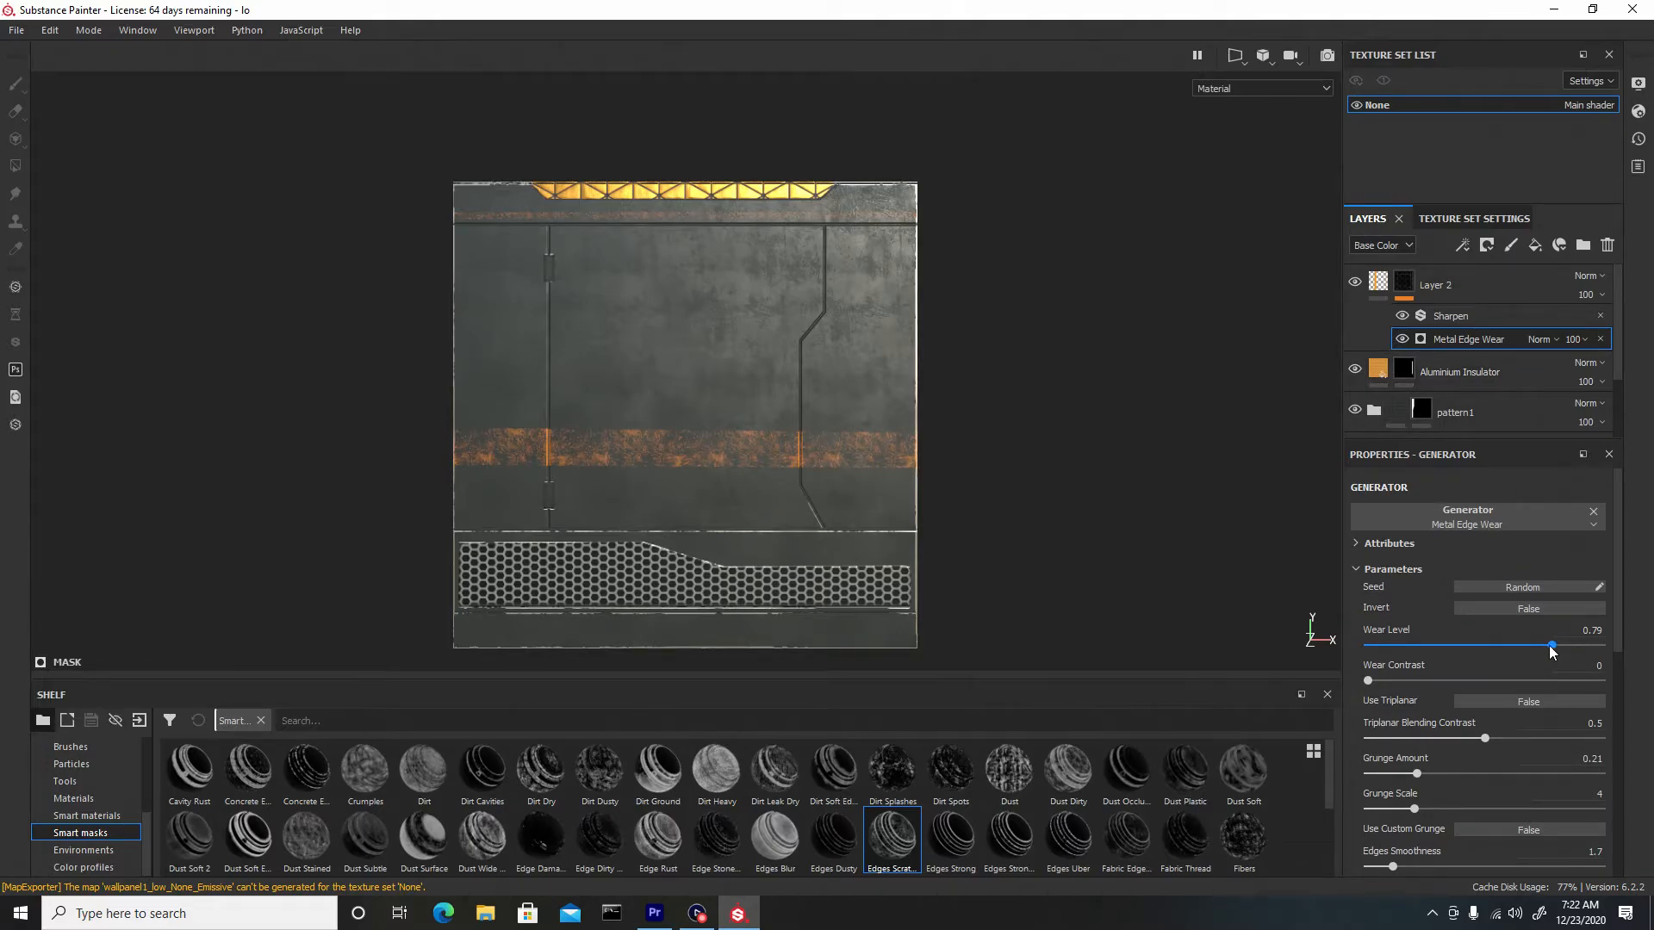
{"action": "left_click_drag", "start_coordinate": [1551, 645], "coordinate": [1649, 658]}
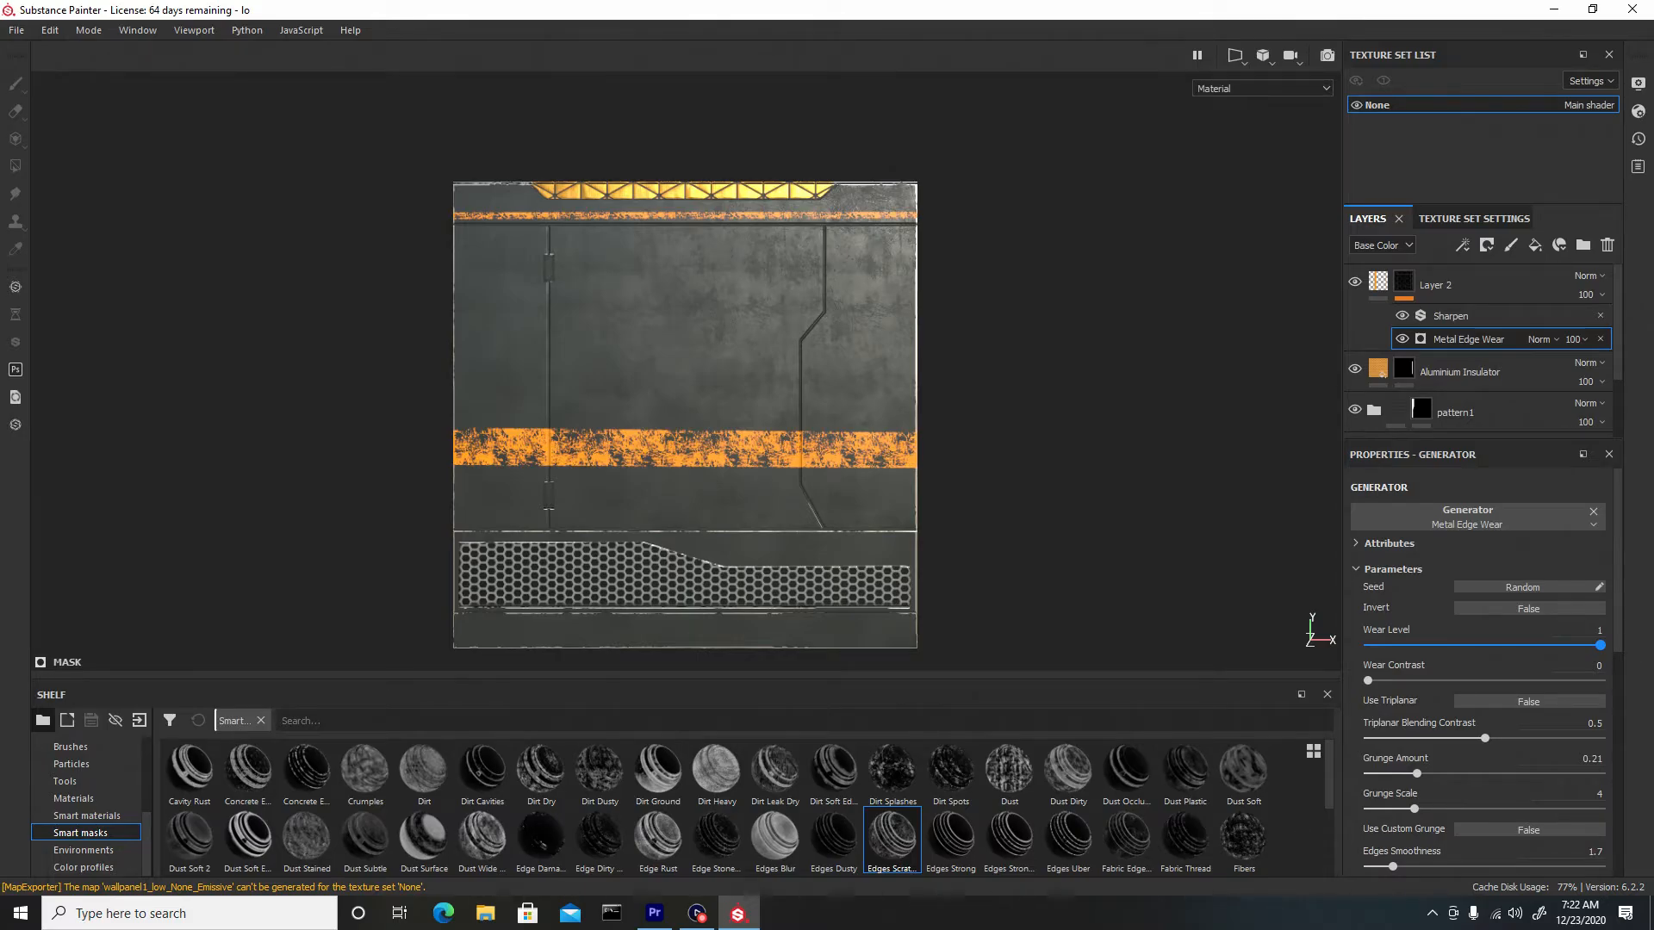
{"action": "right_click_drag", "start_coordinate": [1066, 557], "coordinate": [946, 429], "text": "alt"}
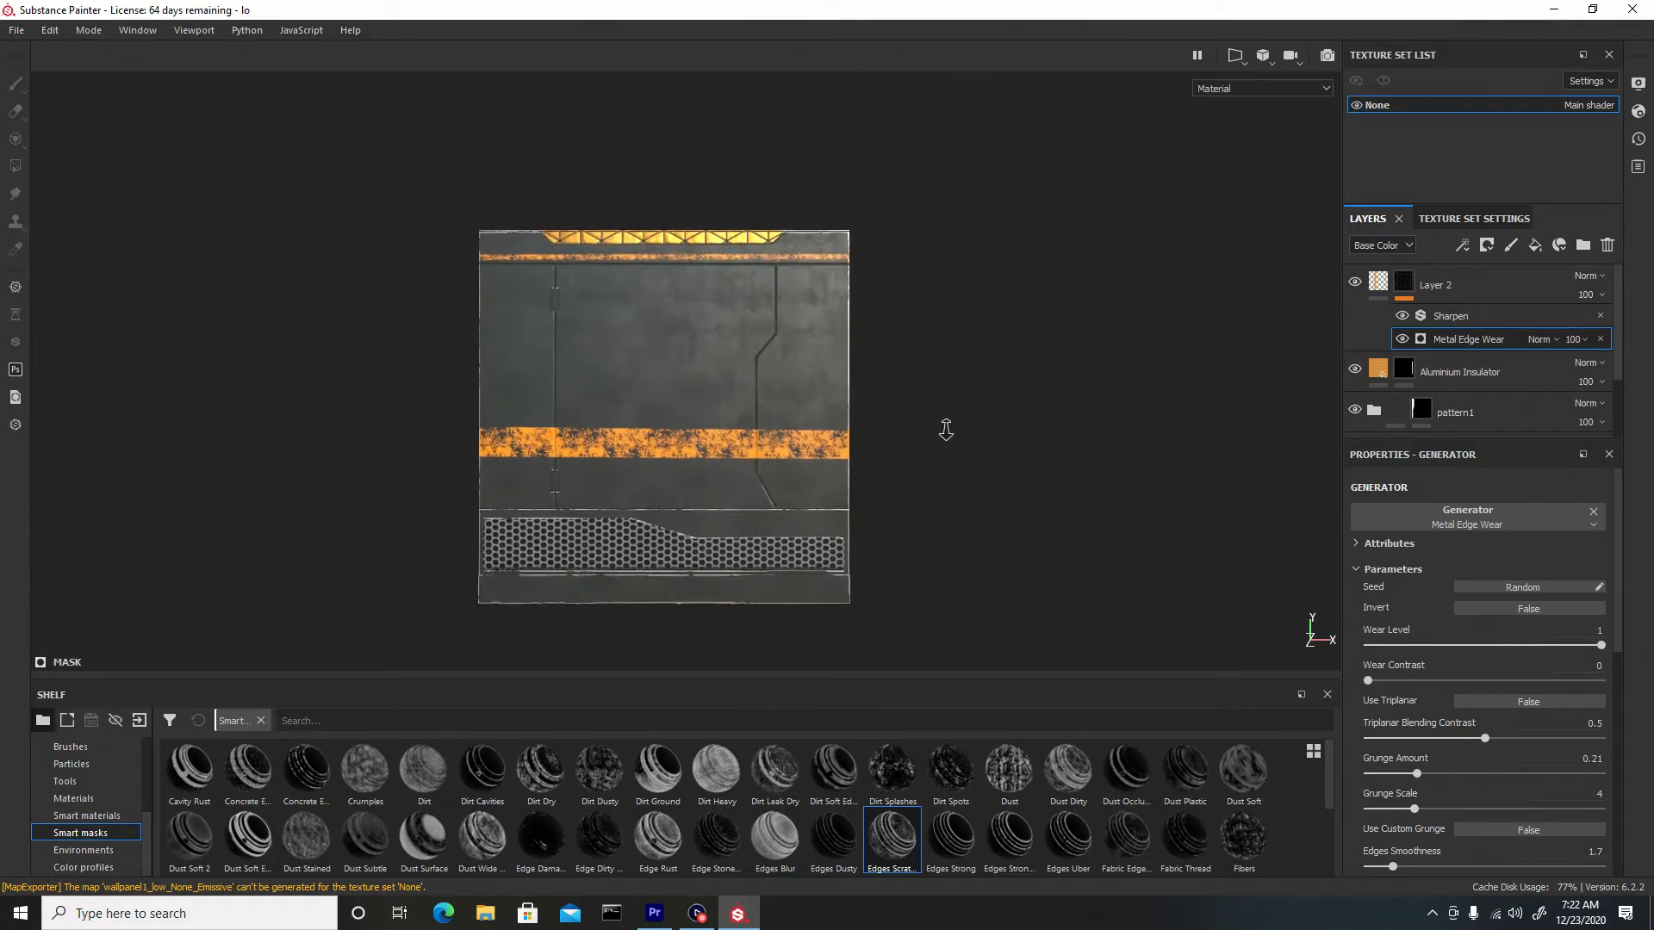
{"action": "left_click_drag", "start_coordinate": [948, 436], "coordinate": [989, 444], "text": "alt"}
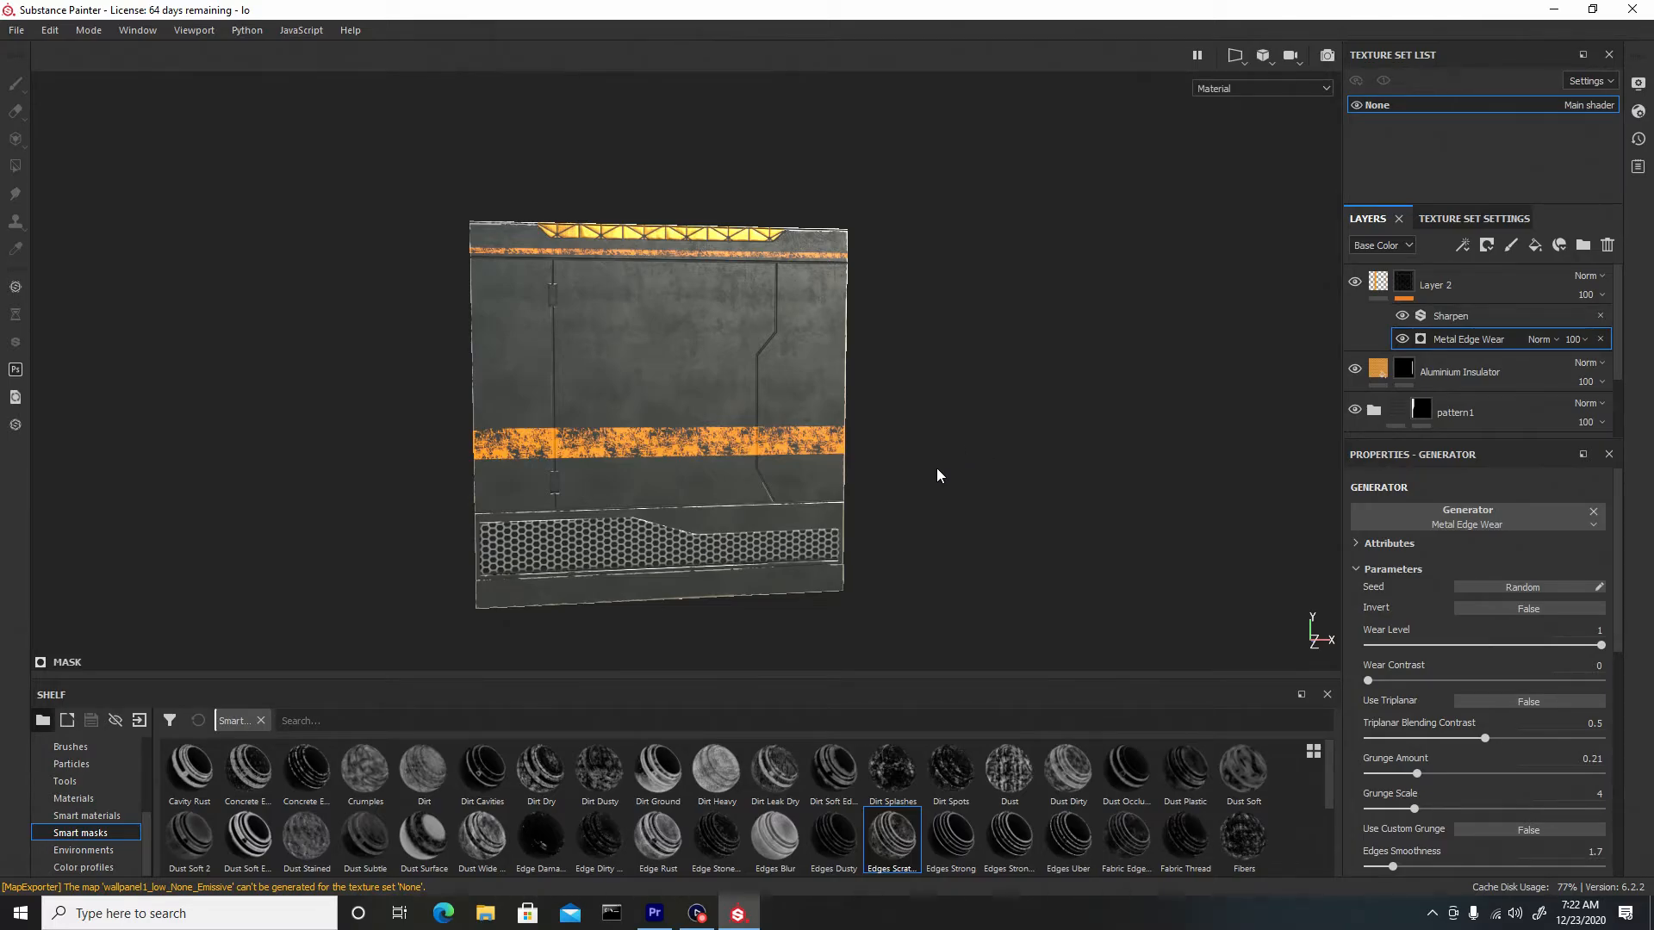
{"action": "mouse_move", "coordinate": [951, 371]}
{"action": "right_mouse_down", "text": "alt"}
{"action": "mouse_move", "coordinate": [953, 388]}
{"action": "mouse_move", "coordinate": [944, 375]}
{"action": "right_mouse_up", "text": "alt"}
Undo the wear level change and the smart mask on the orange paint layer.
{"action": "key", "text": "ctrl+z"}
{"action": "key", "text": "ctrl+z"}
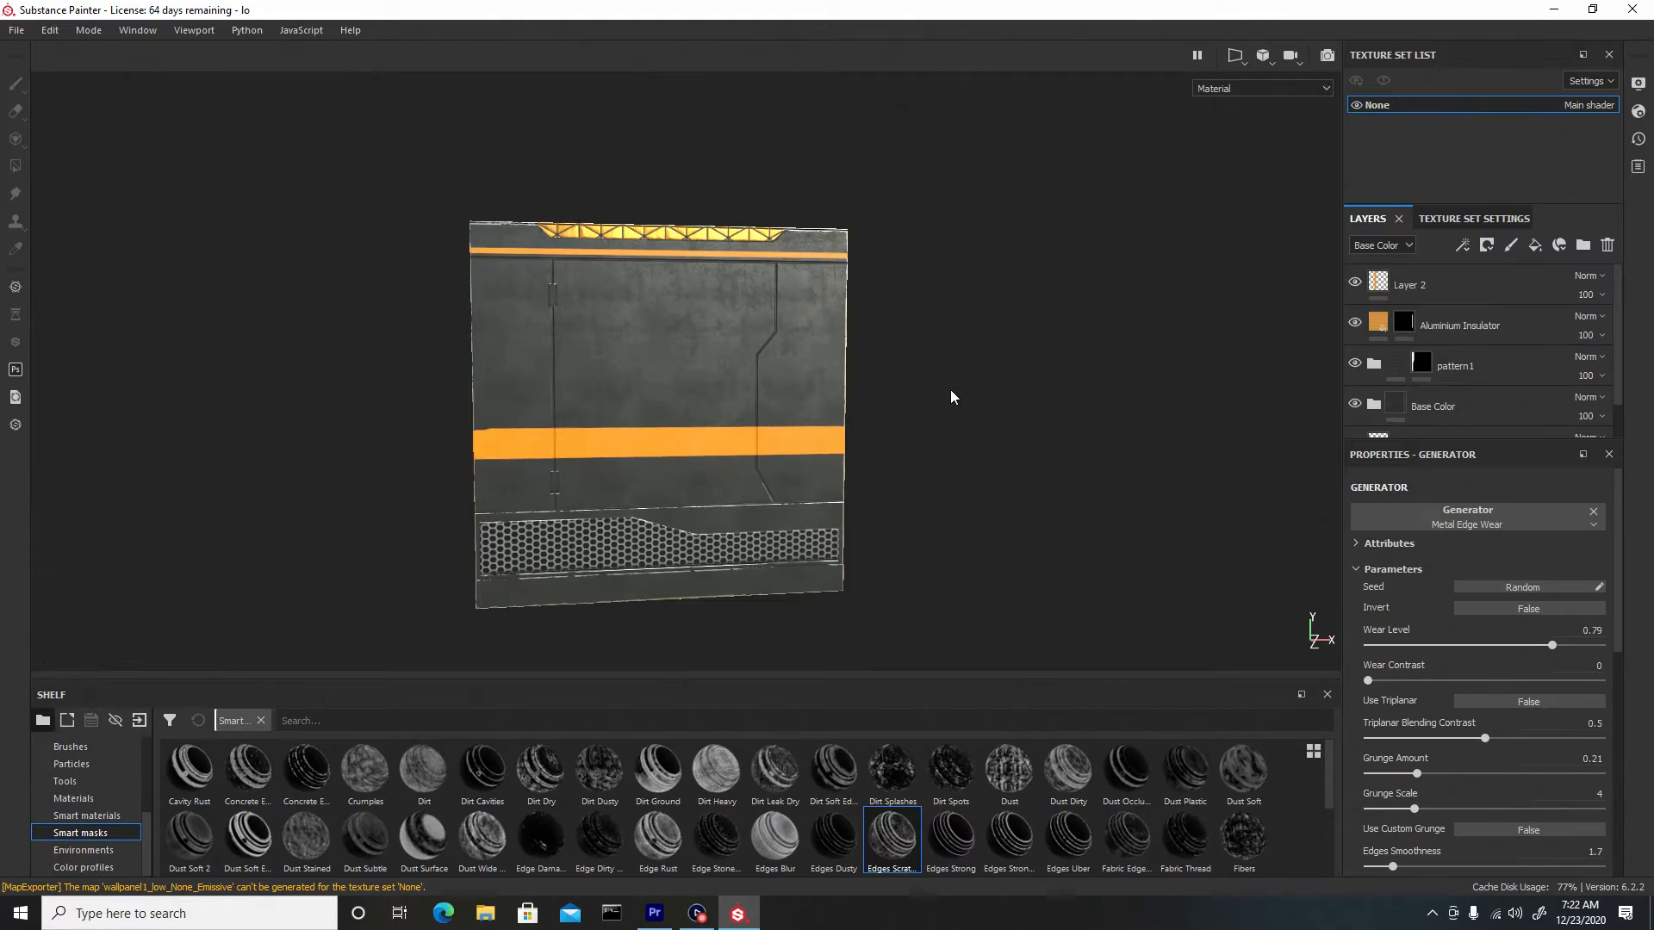
{"action": "left_click_drag", "start_coordinate": [951, 391], "coordinate": [936, 393], "text": "alt"}
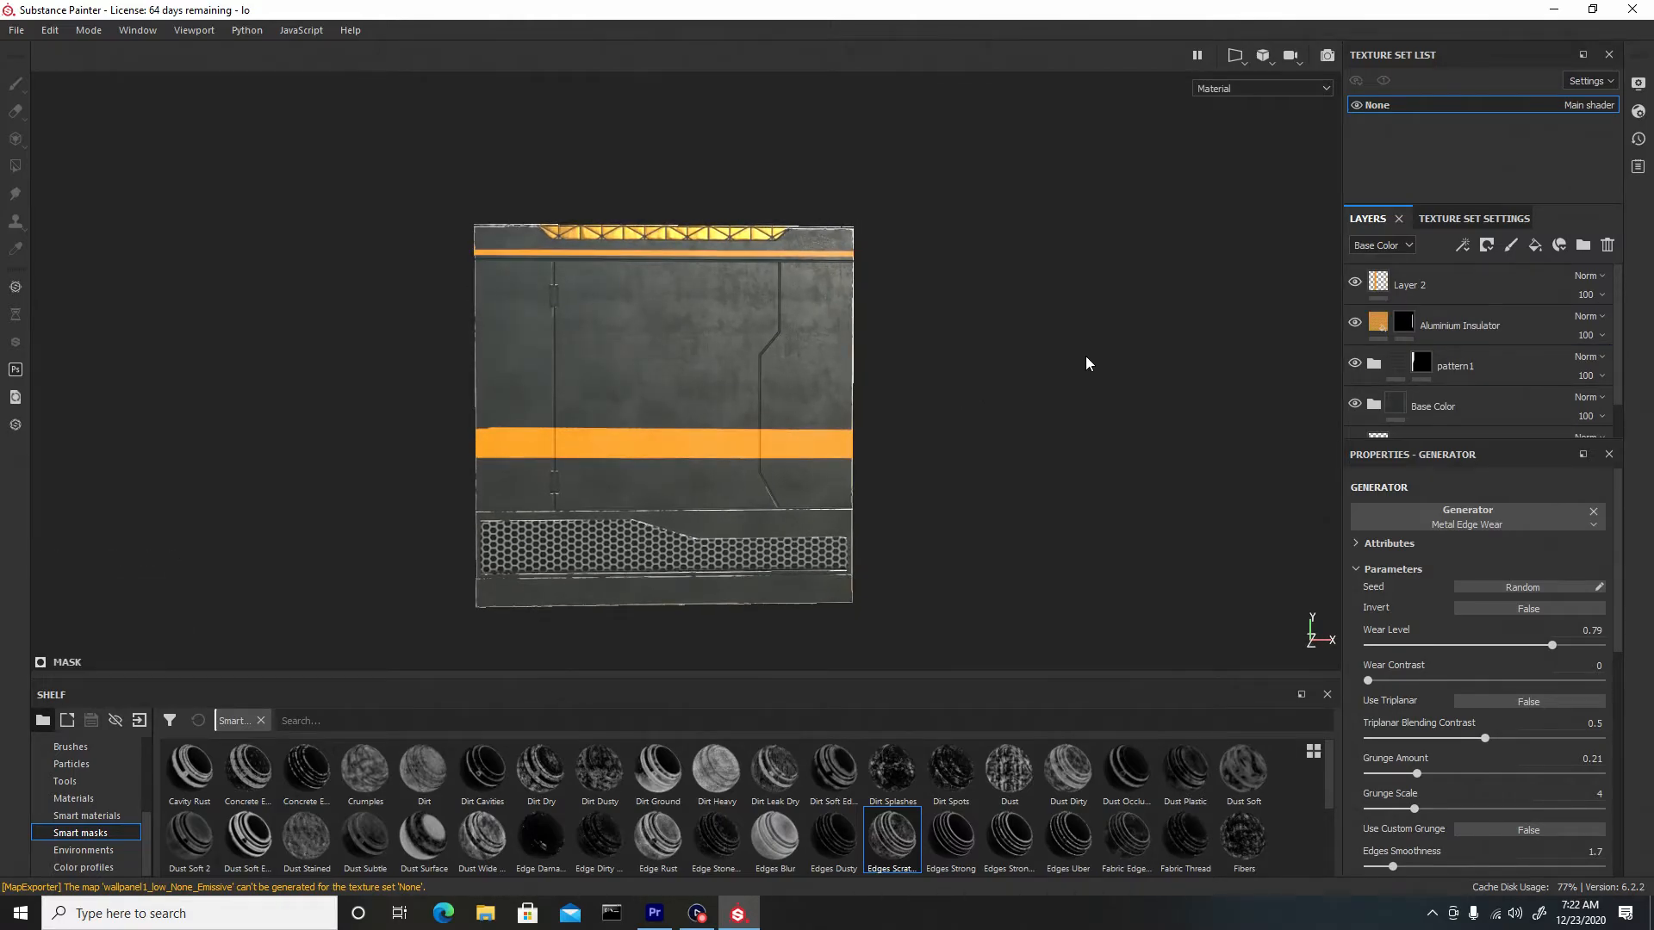
Select Layer 2 and straighten the uneven upper-left edge of the wide orange stripe with a straight stroke.
{"action": "left_click", "coordinate": [1424, 293]}
{"action": "scroll", "coordinate": [509, 473], "scroll_direction": "up", "scroll_amount": 5}
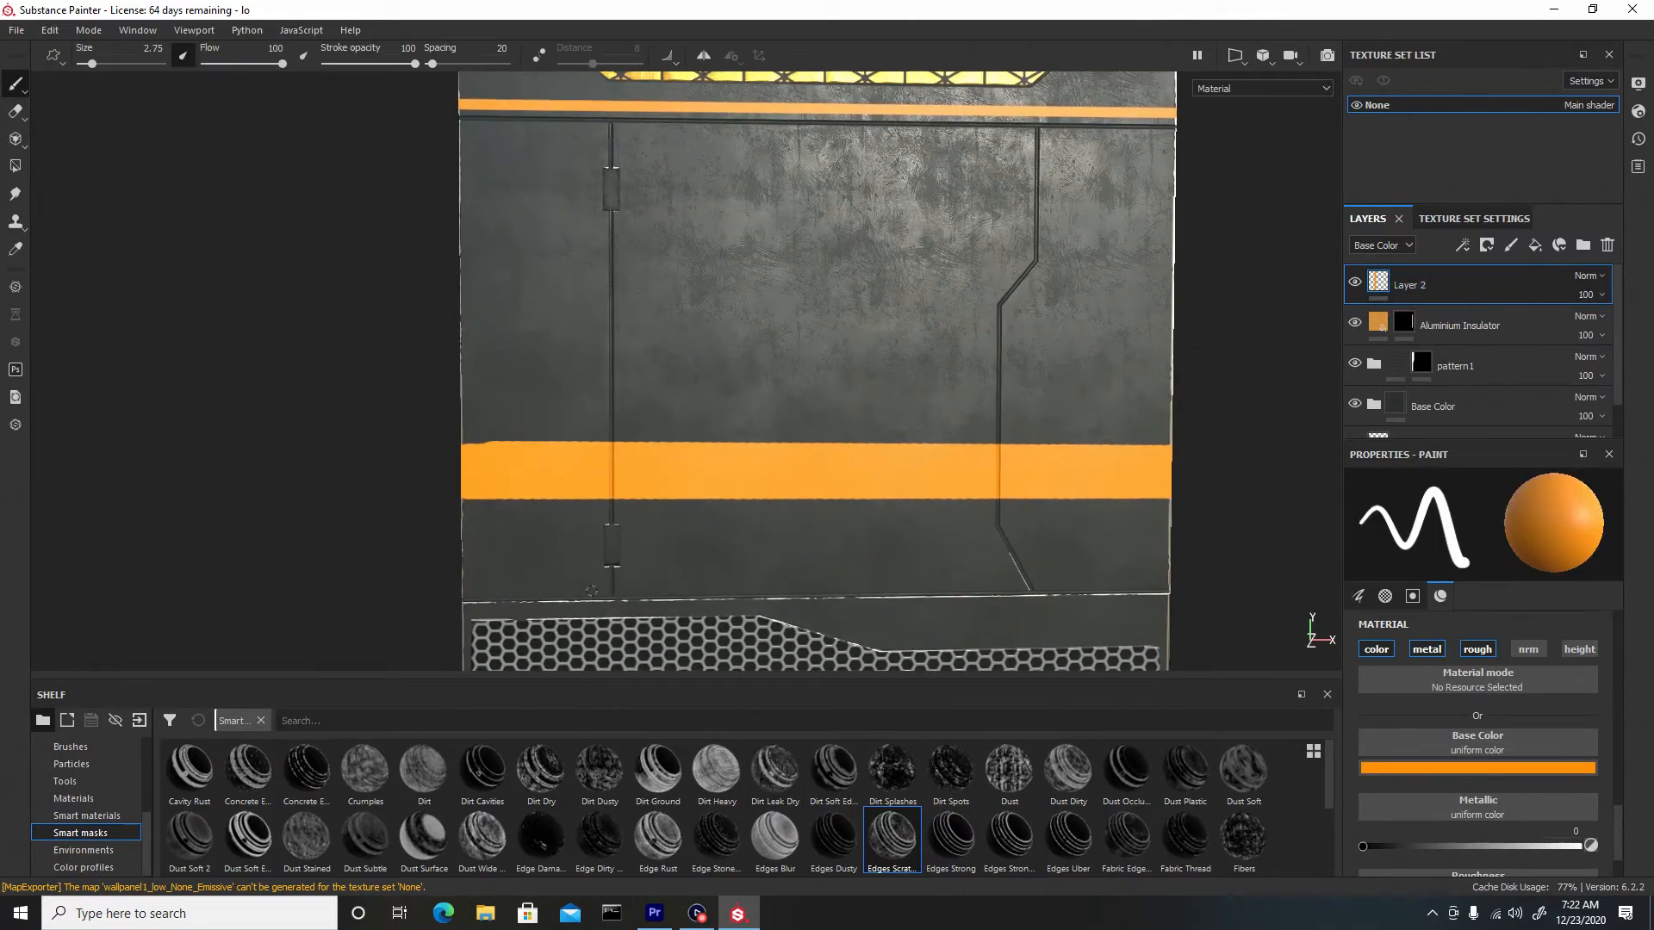
{"action": "left_click", "coordinate": [434, 446], "text": "shift"}
Switch to the Eraser and give it the Artistic Hair brush from the brush presets.
{"action": "left_click", "coordinate": [15, 112]}
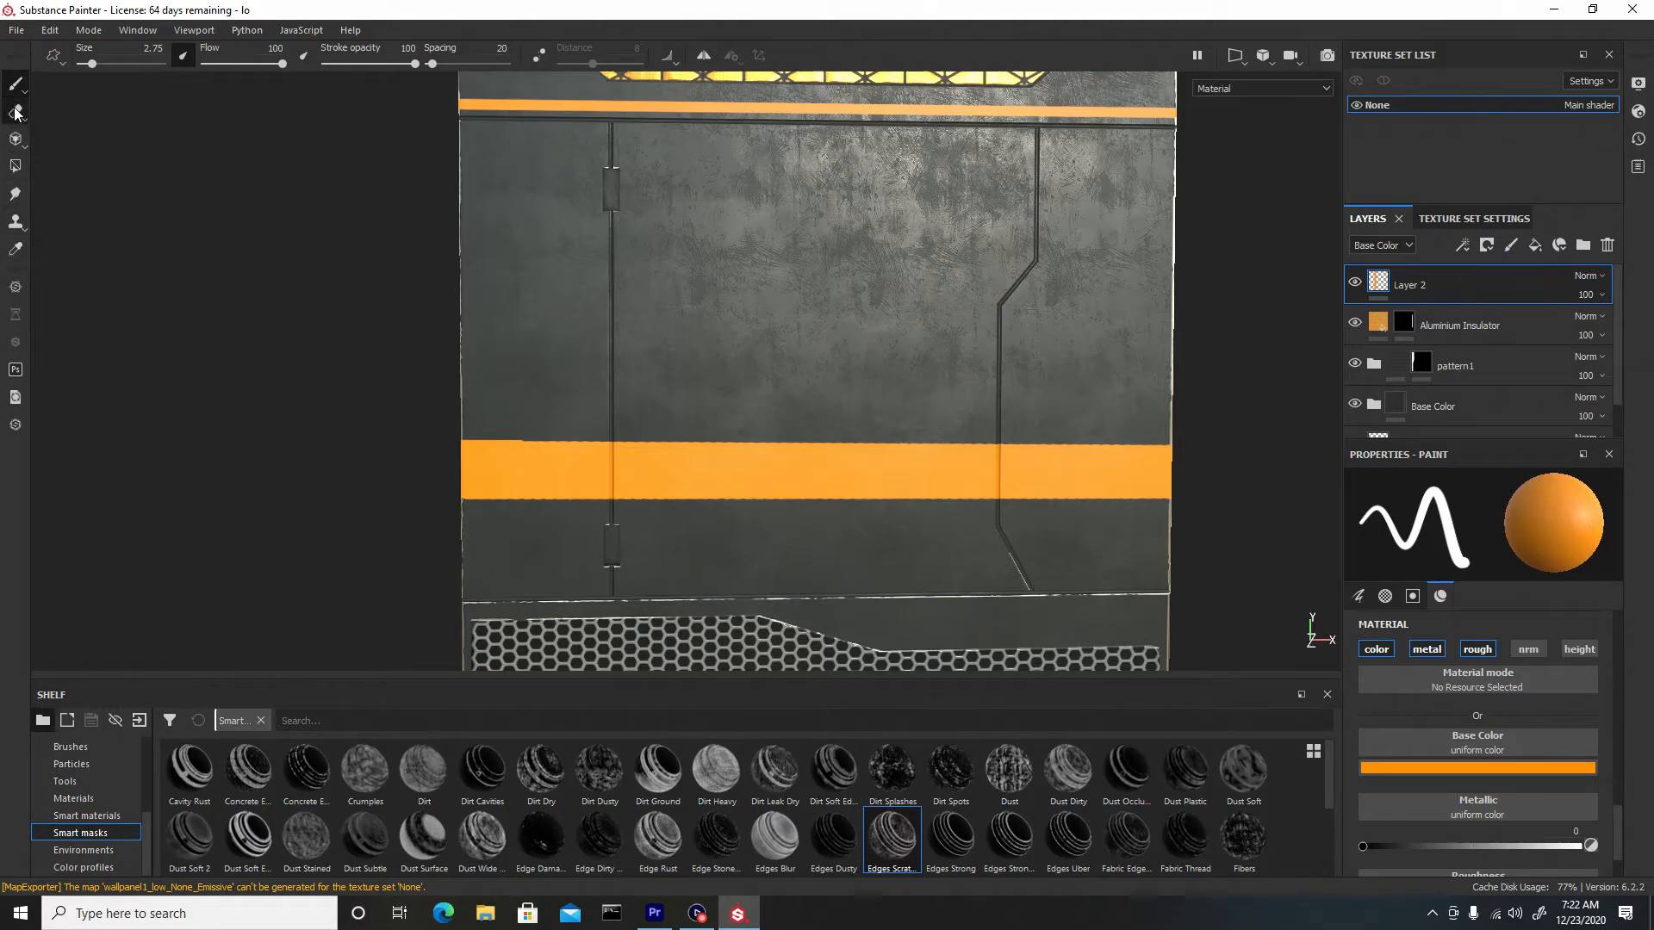
{"action": "left_click", "coordinate": [82, 748]}
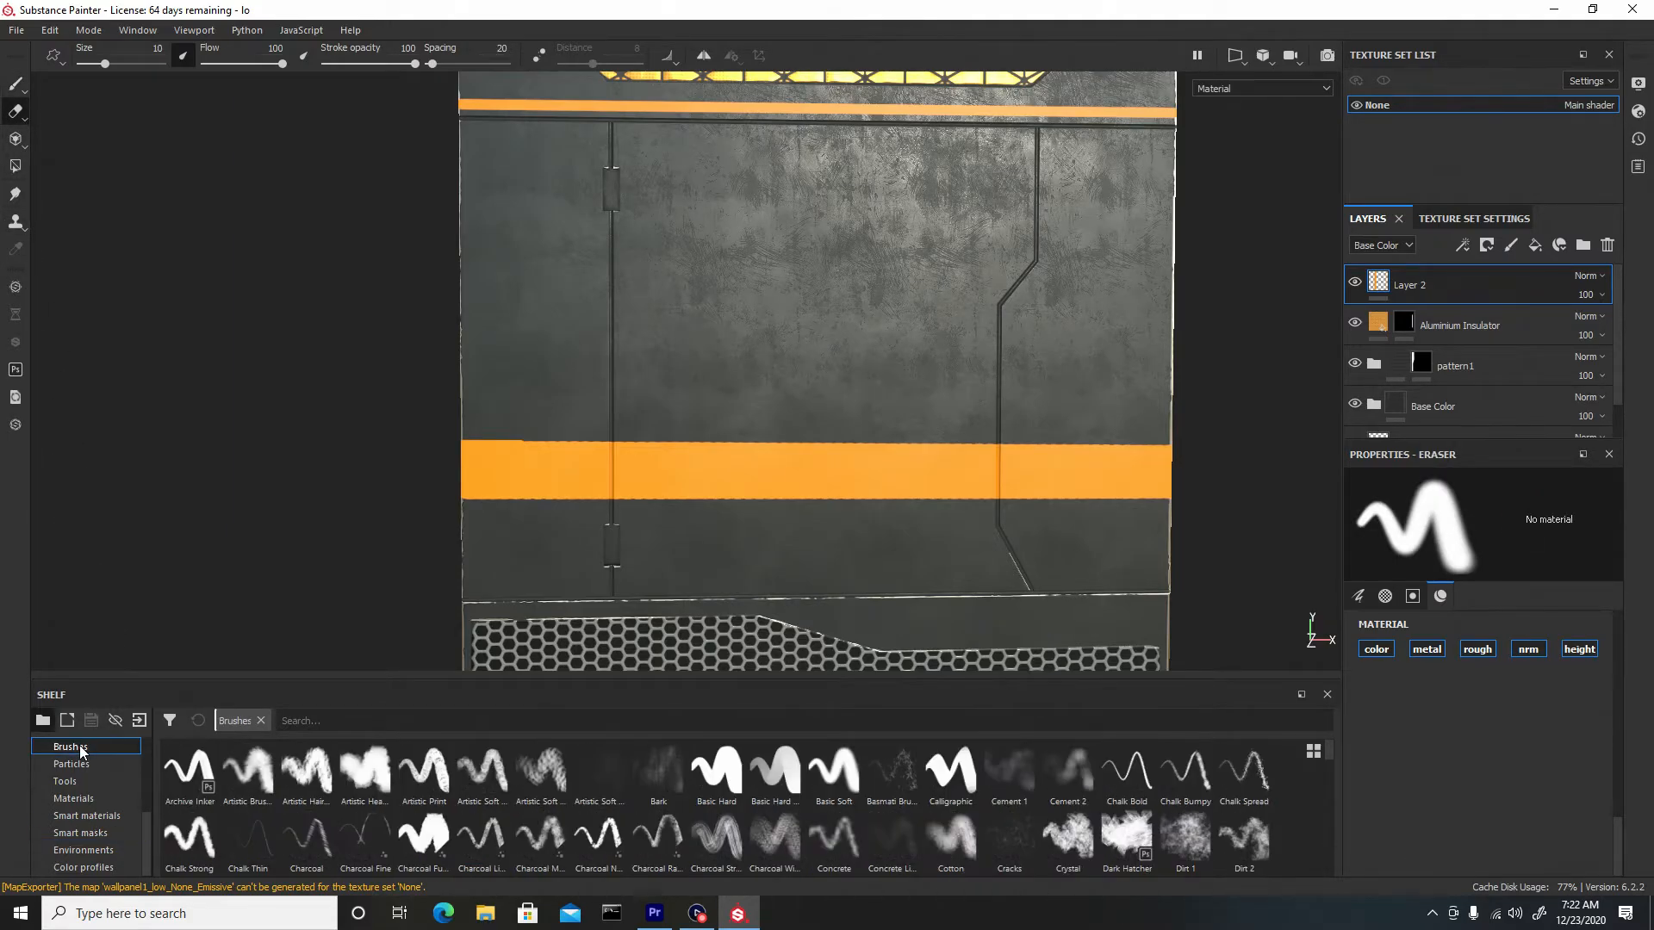
{"action": "left_click", "coordinate": [308, 778]}
Test the eraser along the wide orange stripe's upper edge and undo the stroke.
{"action": "left_click", "coordinate": [520, 448]}
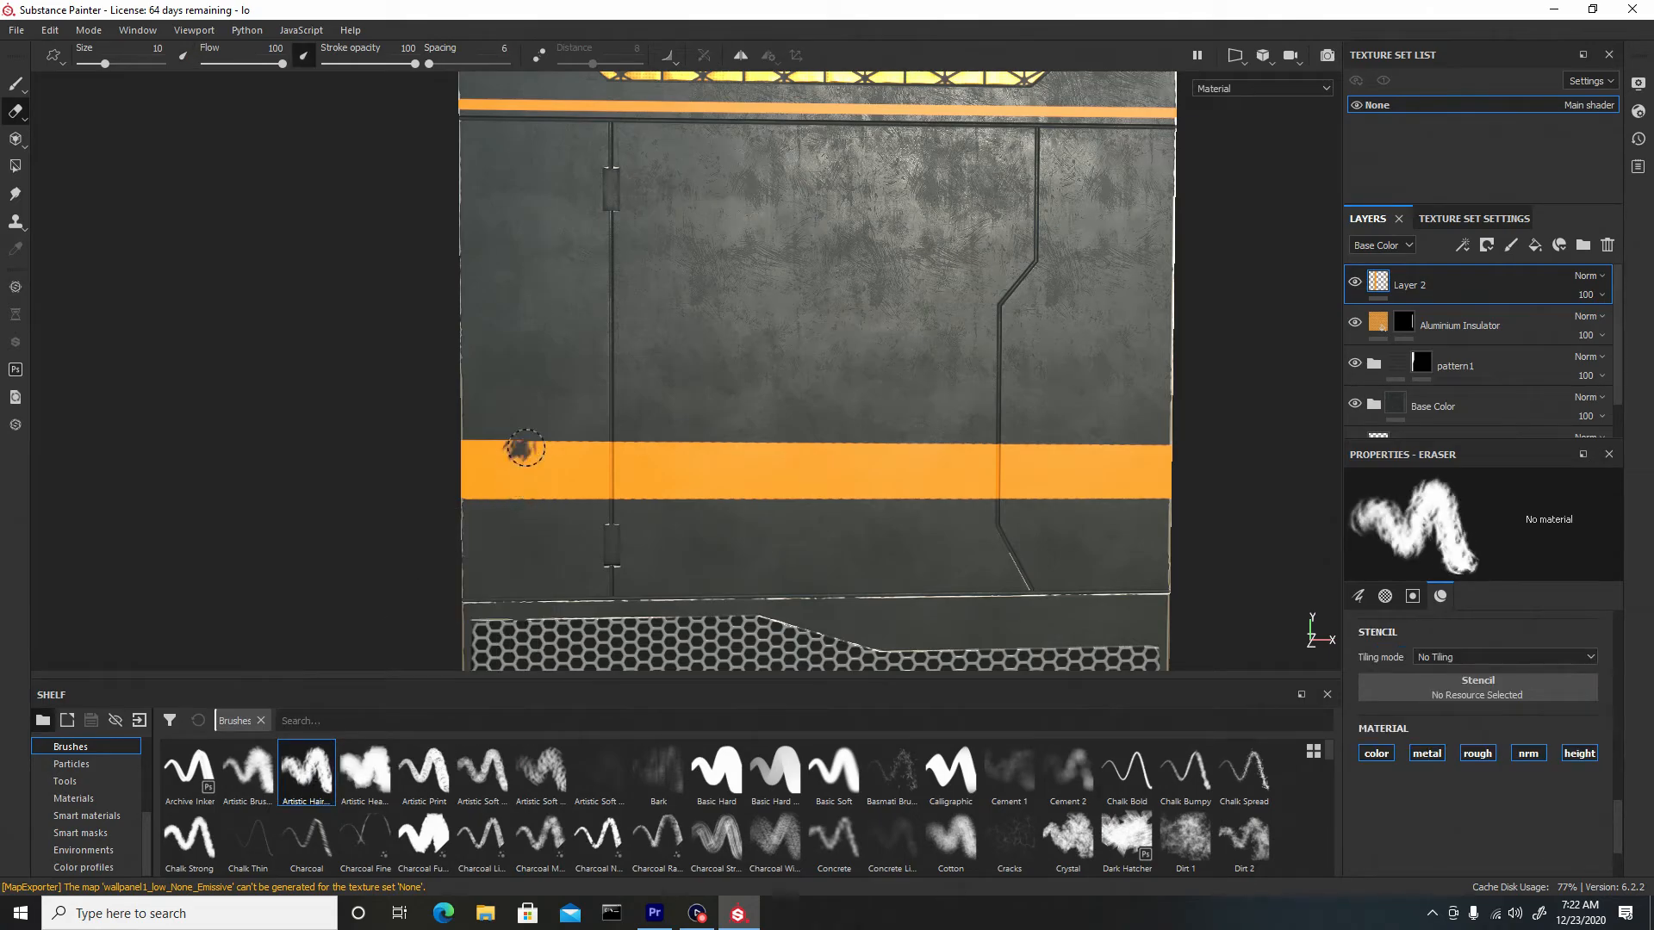
{"action": "left_click_drag", "start_coordinate": [525, 448], "coordinate": [715, 446]}
{"action": "key", "text": "ctrl+z"}
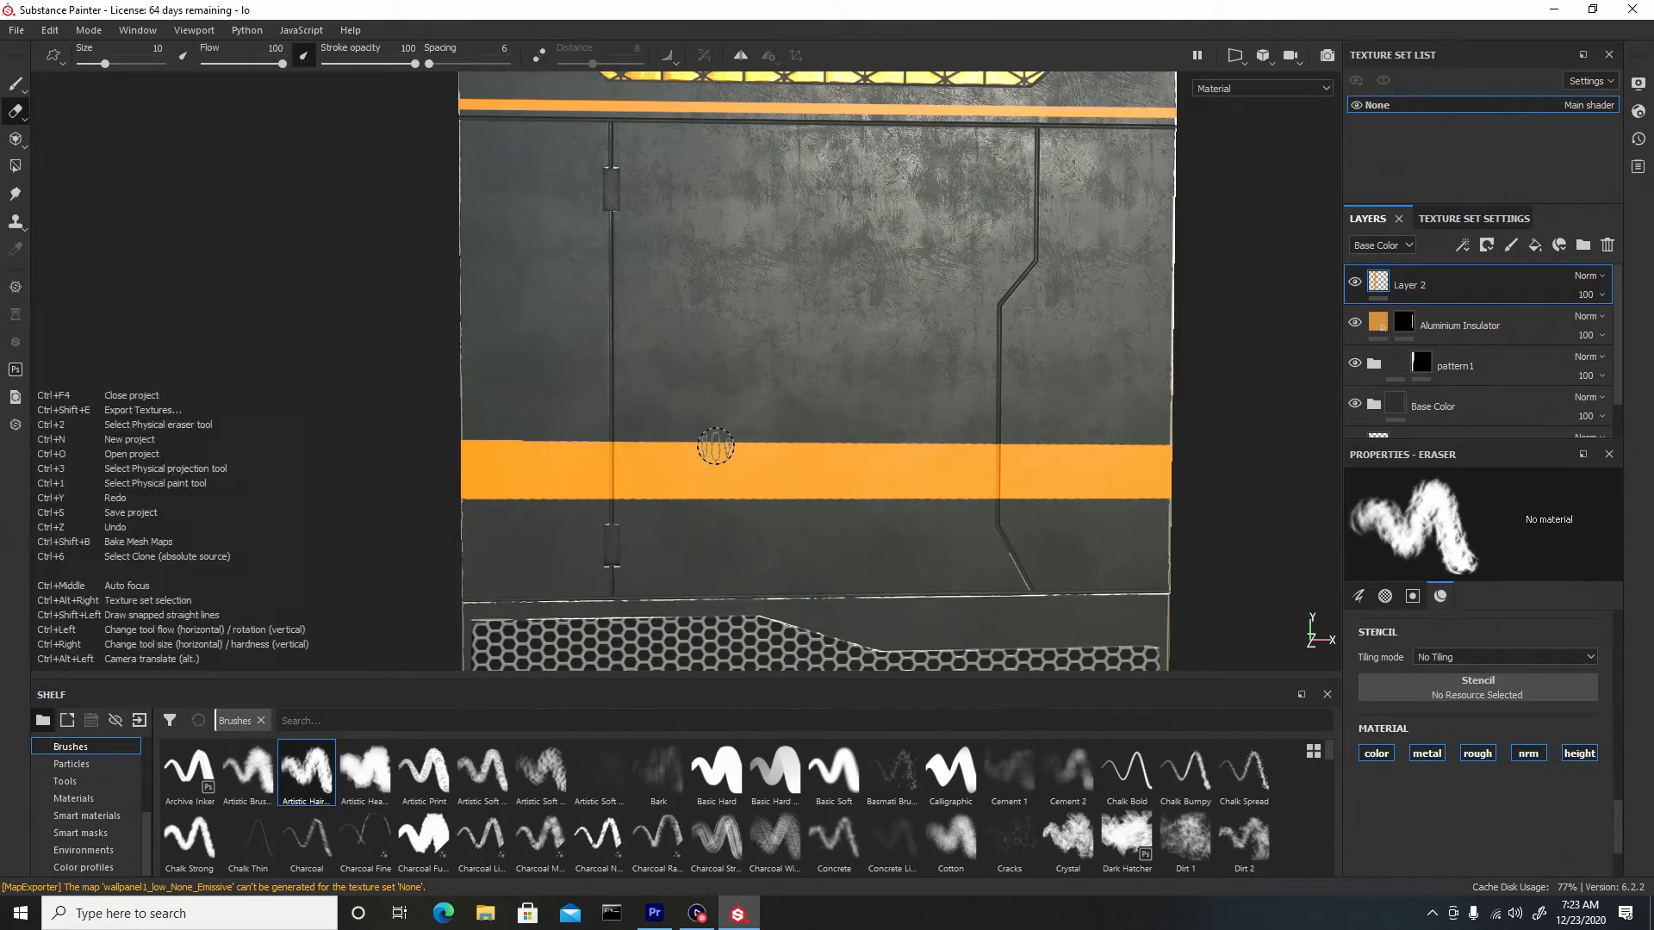
Try eraser strokes along the wide orange stripe's upper edge at stroke opacity 56 with flow 73 and 100, and undo them.
{"action": "left_click", "coordinate": [260, 64]}
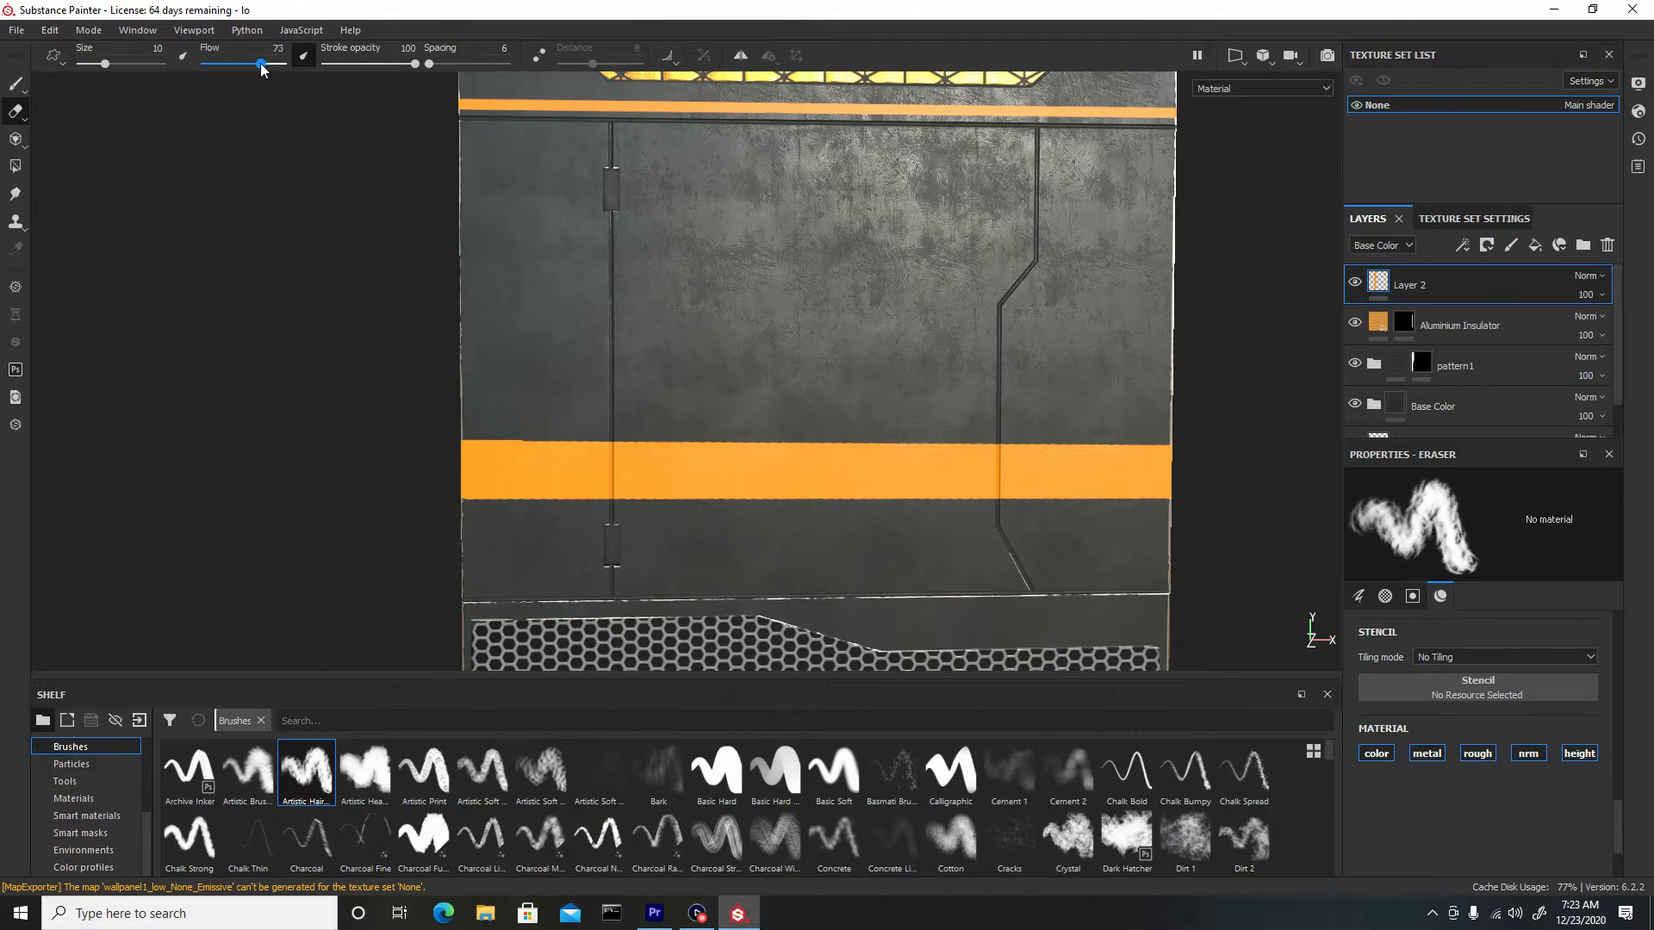
{"action": "left_click_drag", "start_coordinate": [389, 59], "coordinate": [376, 61]}
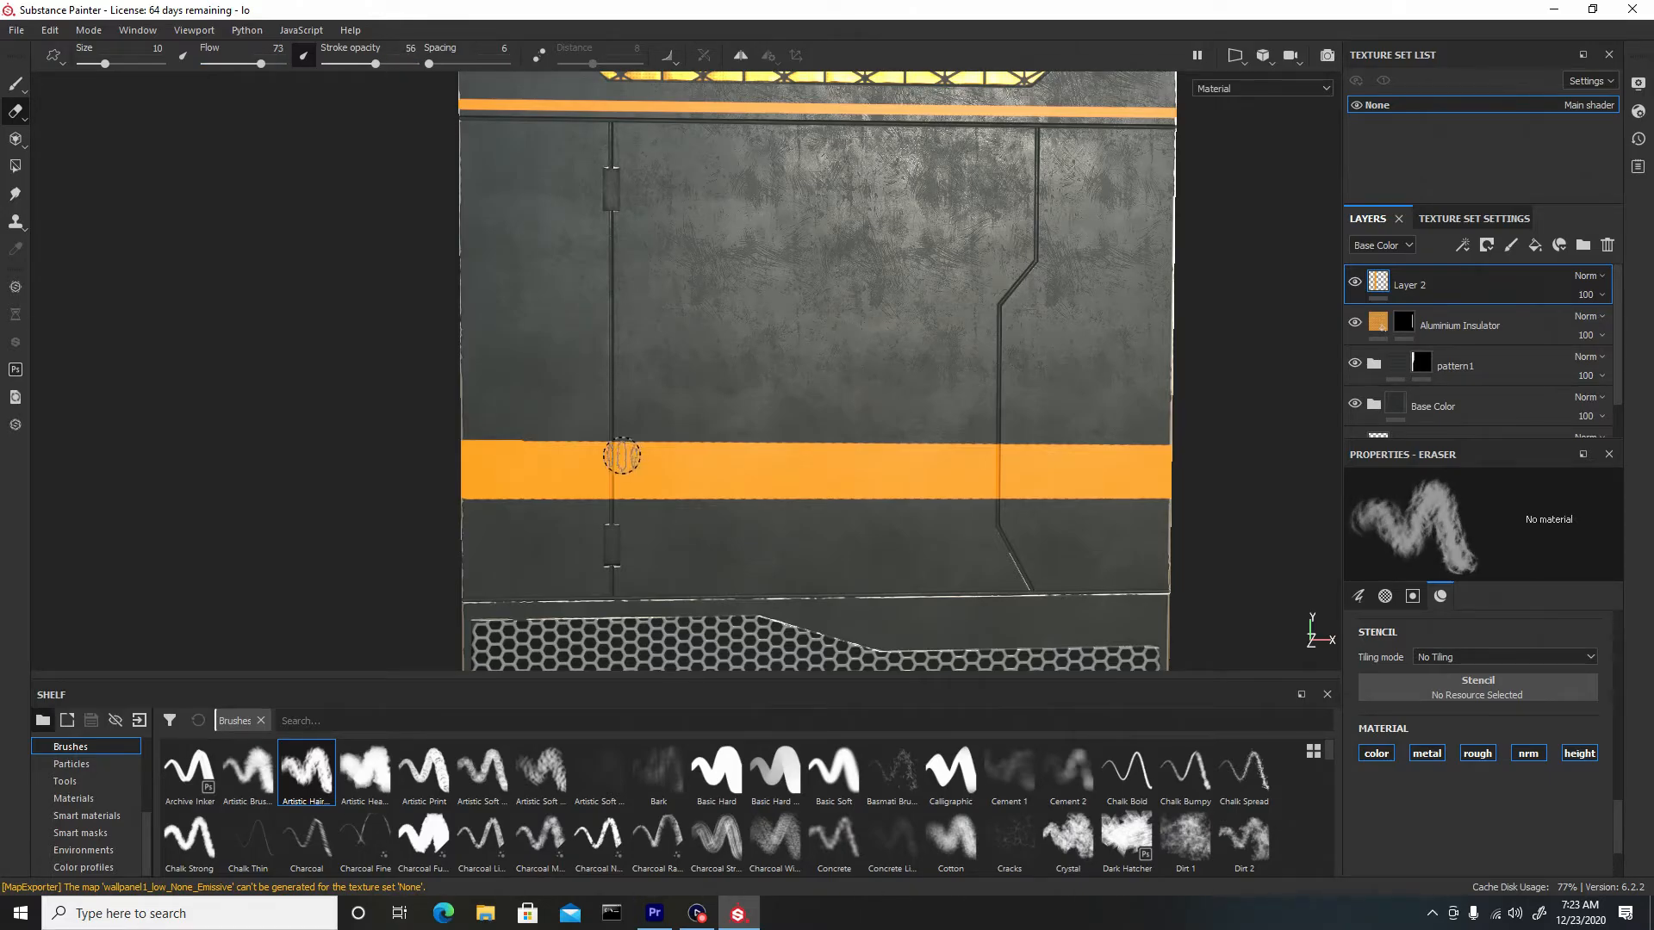
{"action": "left_click_drag", "start_coordinate": [564, 431], "coordinate": [765, 439]}
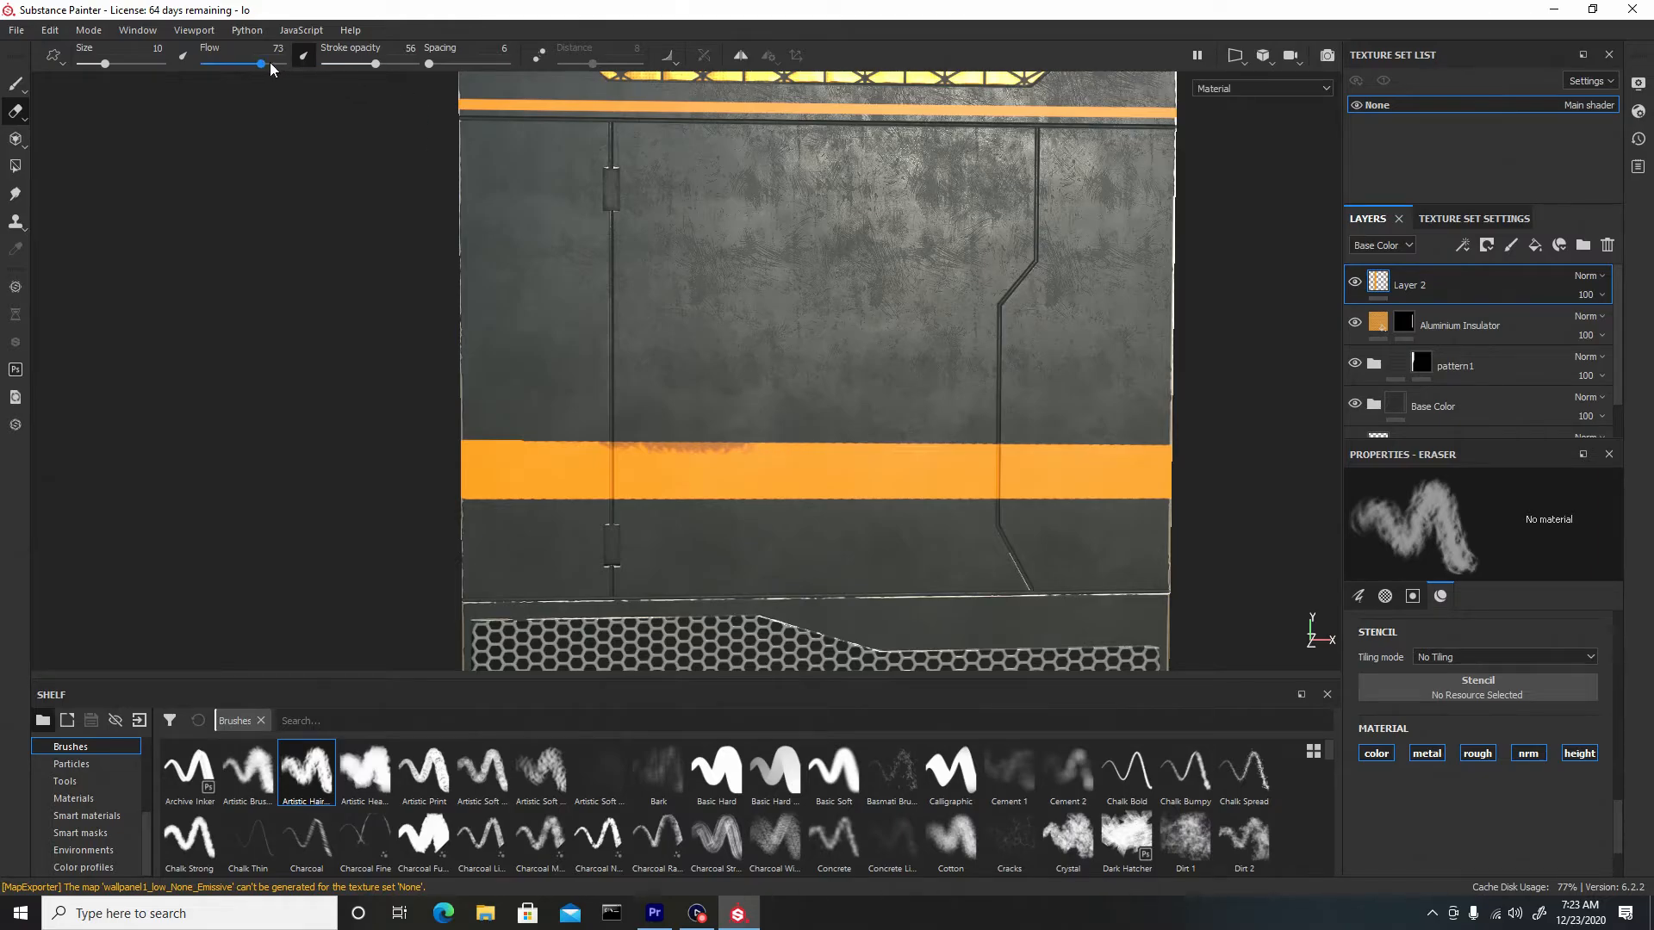
{"action": "left_click_drag", "start_coordinate": [263, 64], "coordinate": [308, 74]}
{"action": "left_click_drag", "start_coordinate": [668, 438], "coordinate": [740, 442]}
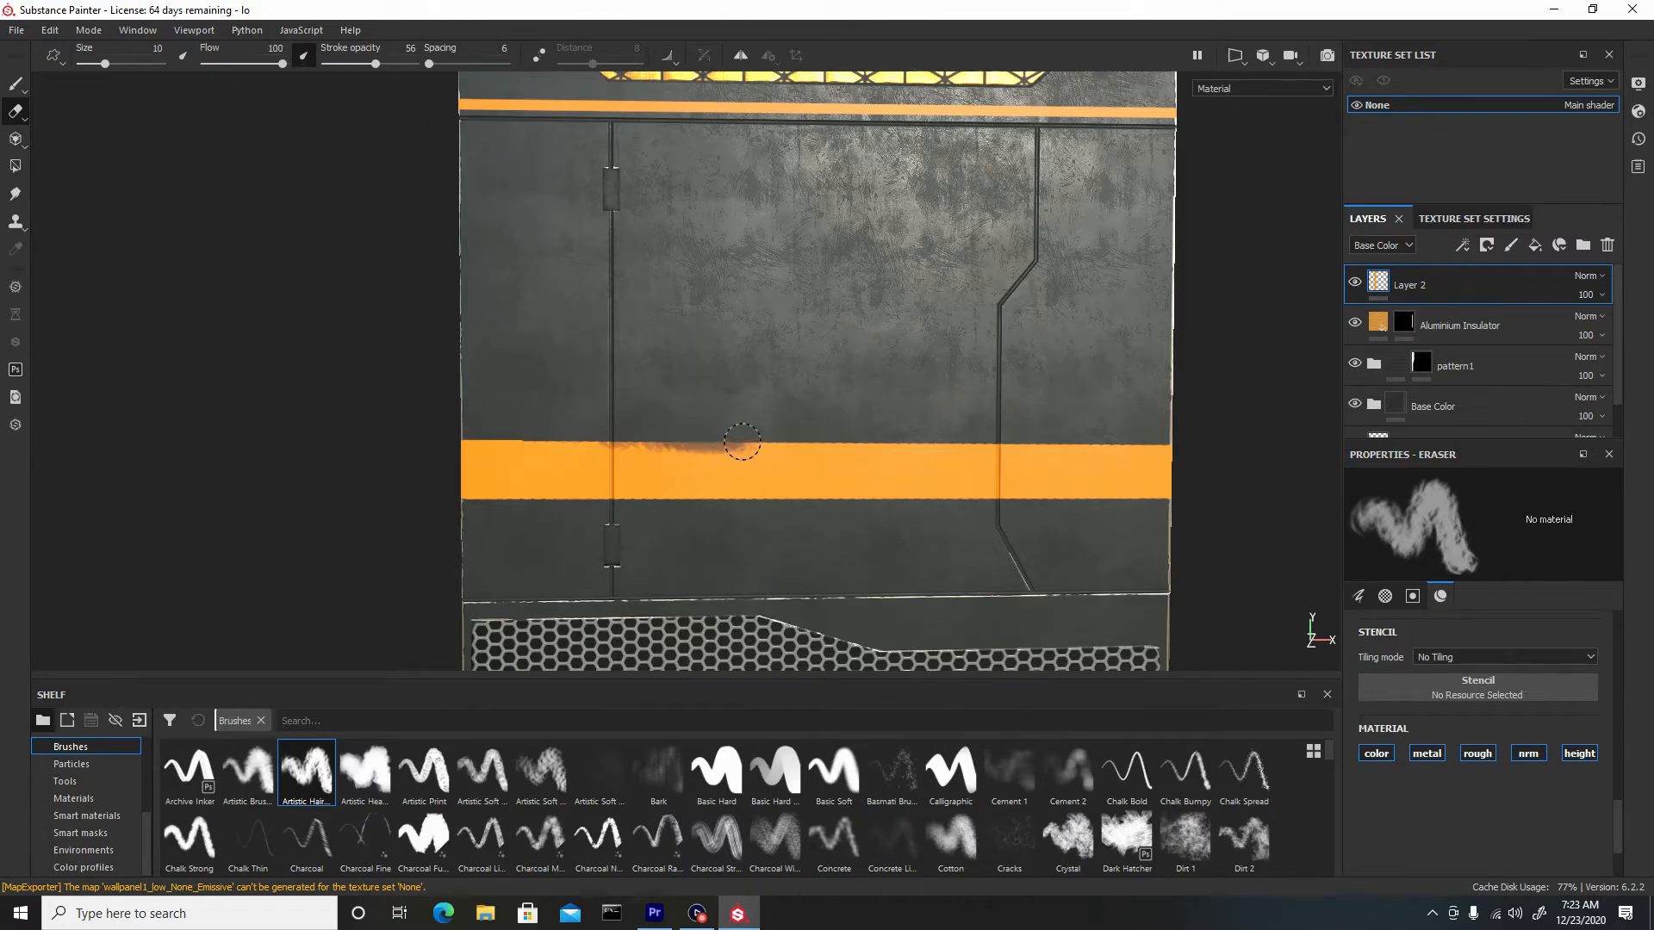
{"action": "key", "text": "ctrl+z"}
{"action": "key", "text": "ctrl+z"}
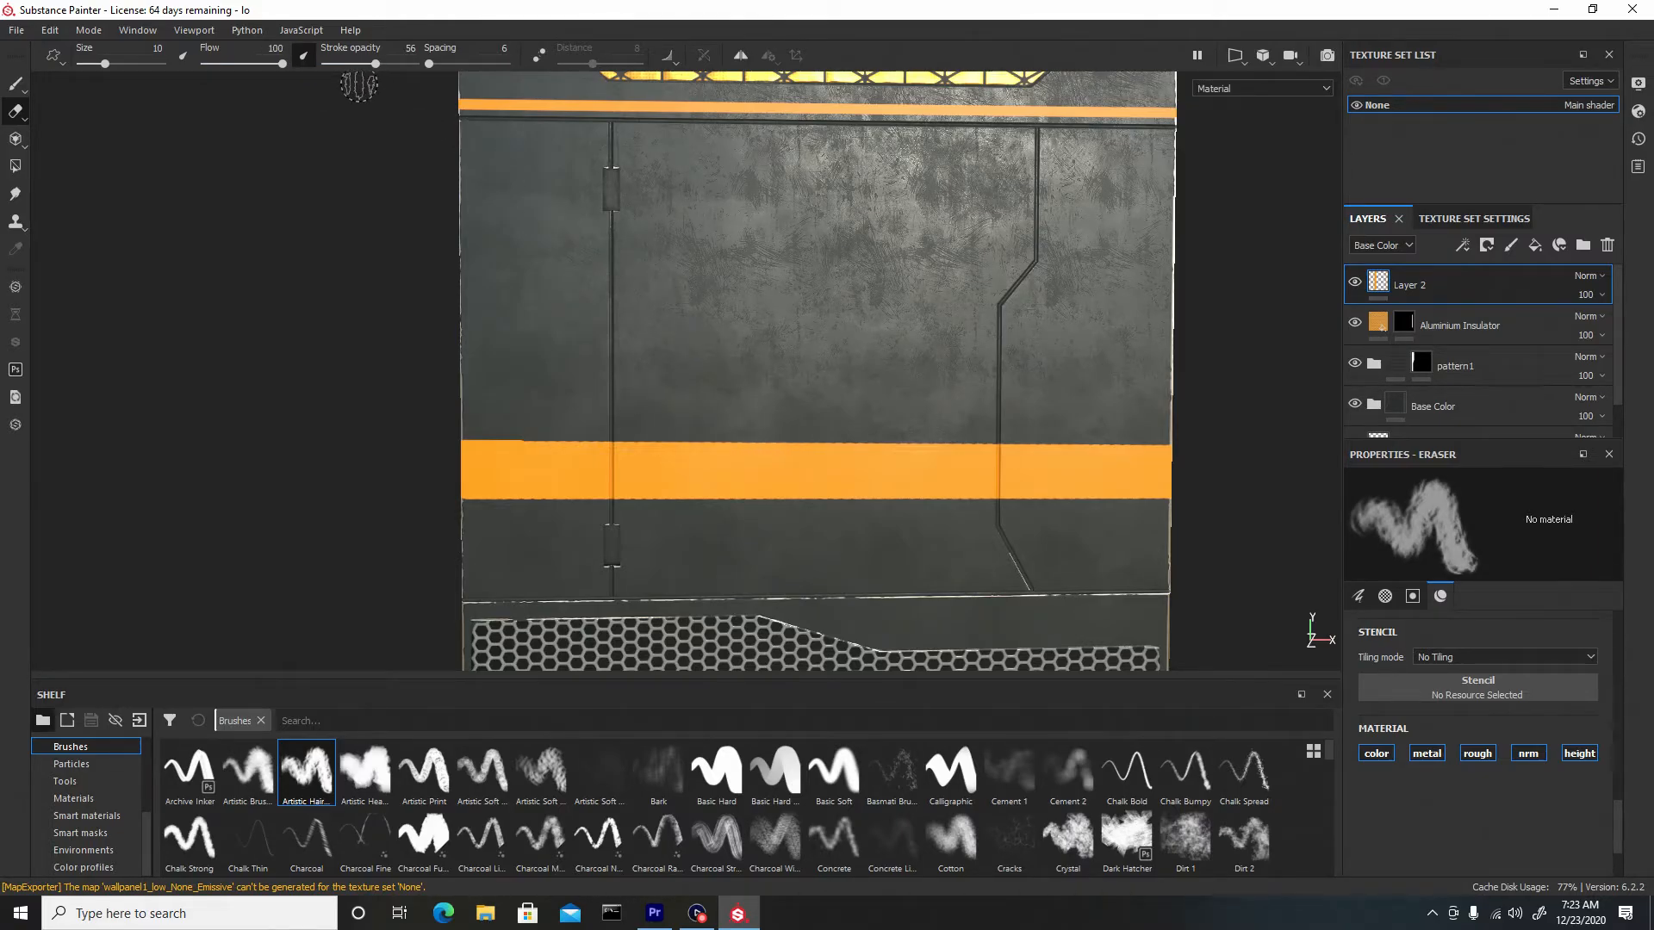
Raise the eraser's stroke opacity to 85, try wearing the wide stripe's upper and lower edges, and undo the strokes.
{"action": "left_click_drag", "start_coordinate": [375, 64], "coordinate": [401, 66]}
{"action": "left_click_drag", "start_coordinate": [521, 438], "coordinate": [608, 436]}
{"action": "left_click_drag", "start_coordinate": [701, 497], "coordinate": [922, 509]}
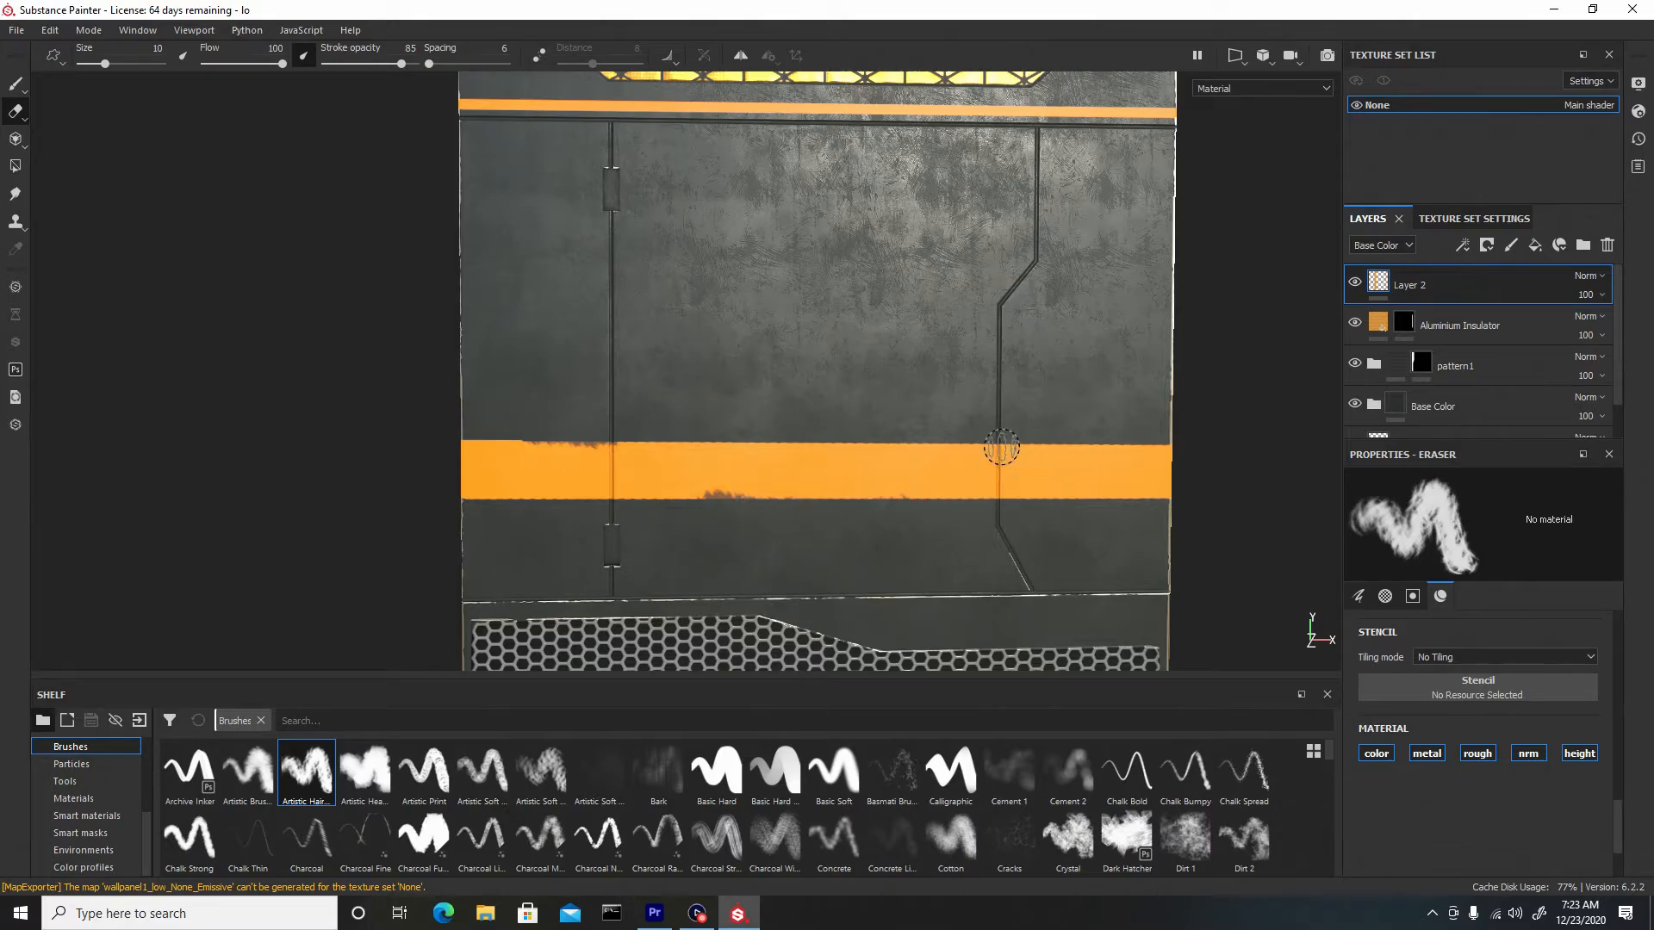
{"action": "key", "text": "ctrl+z"}
Set the texture set's size to 2048.
{"action": "scroll", "coordinate": [866, 368], "scroll_direction": "down", "scroll_amount": 4}
{"action": "left_click_drag", "start_coordinate": [781, 315], "coordinate": [693, 493], "text": "alt"}
{"action": "scroll", "coordinate": [767, 407], "scroll_direction": "up", "scroll_amount": 3}
{"action": "left_click", "coordinate": [1449, 219]}
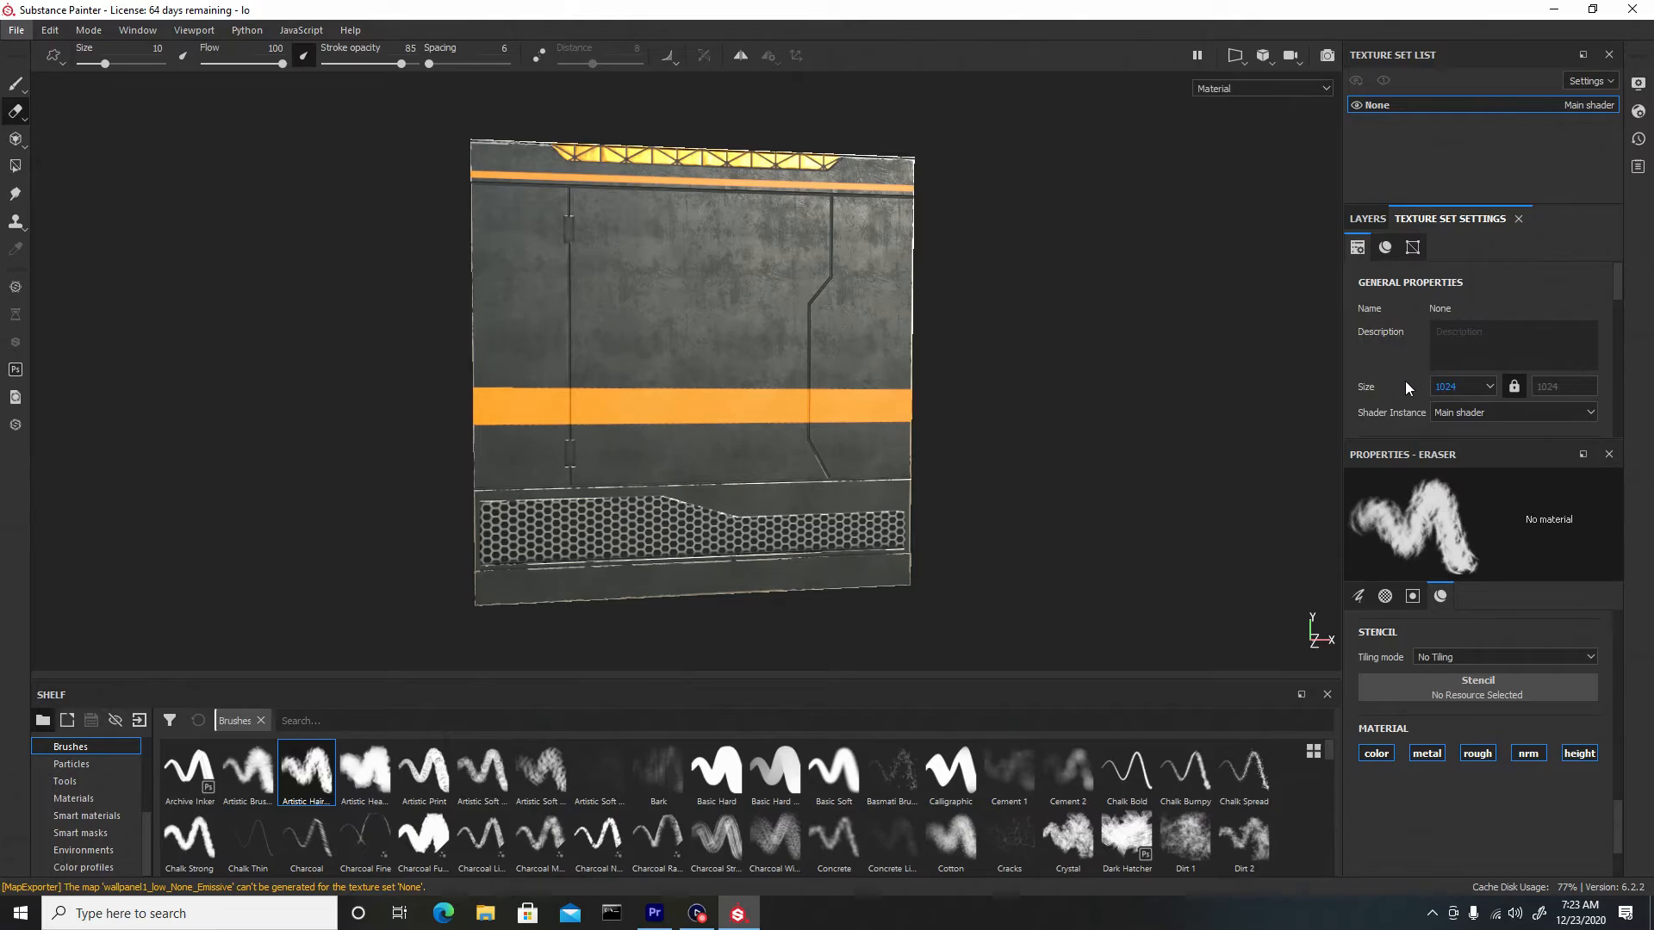
{"action": "left_click", "coordinate": [1365, 219]}
{"action": "left_click", "coordinate": [1440, 216]}
{"action": "left_click", "coordinate": [1462, 389]}
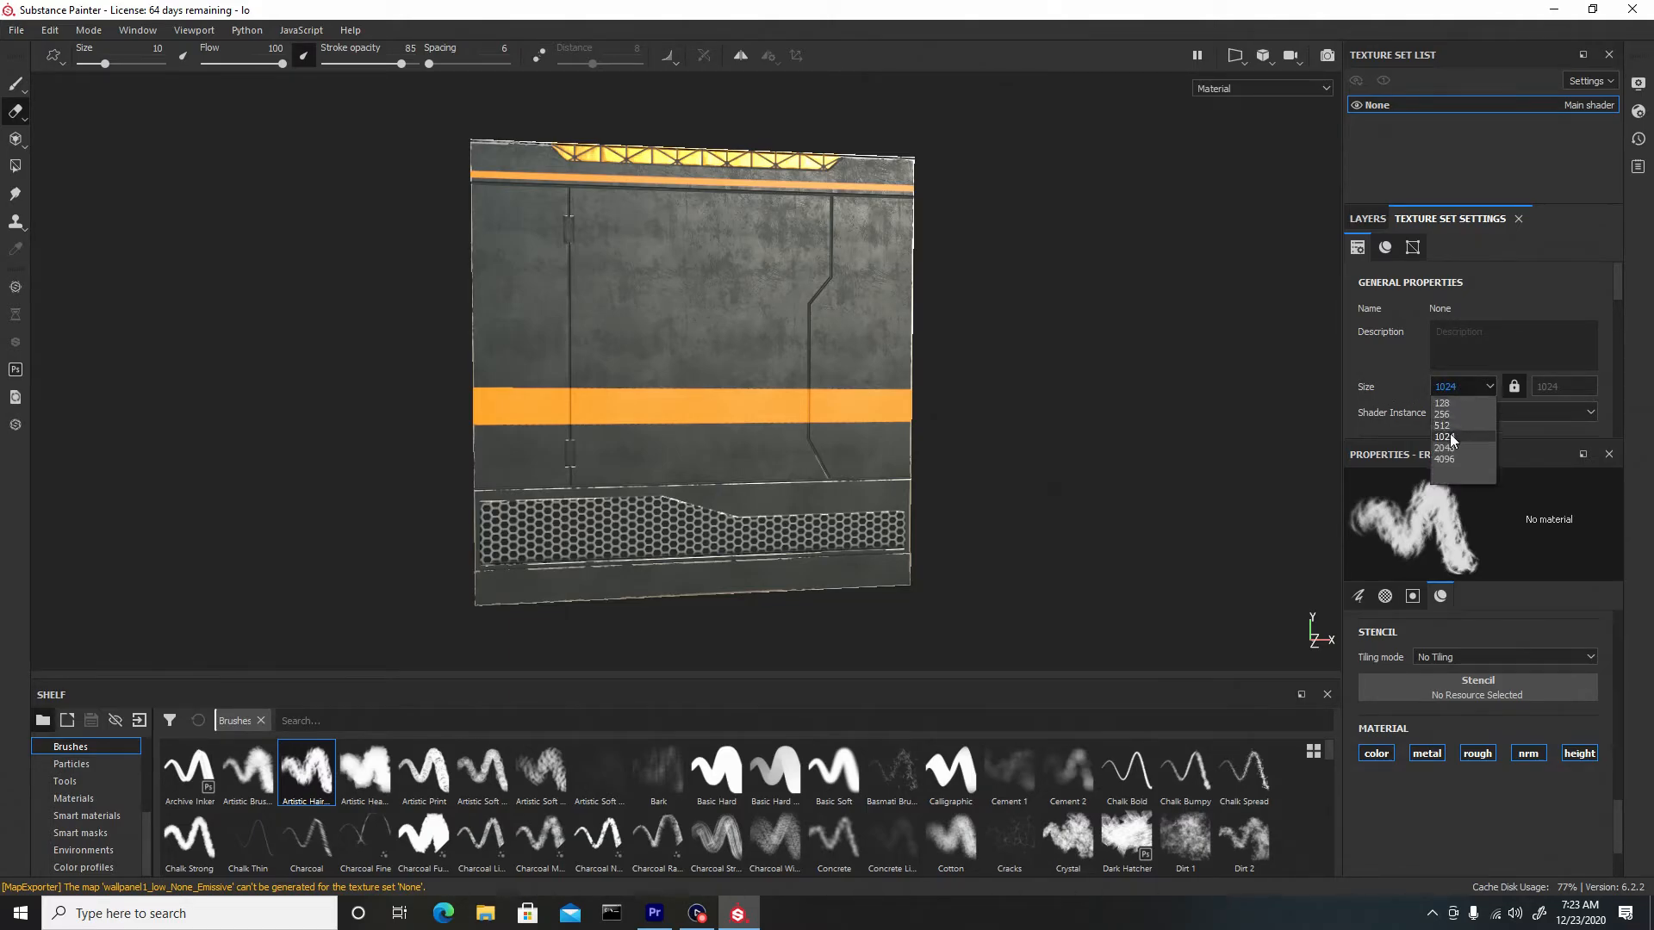
{"action": "left_click", "coordinate": [1454, 450]}
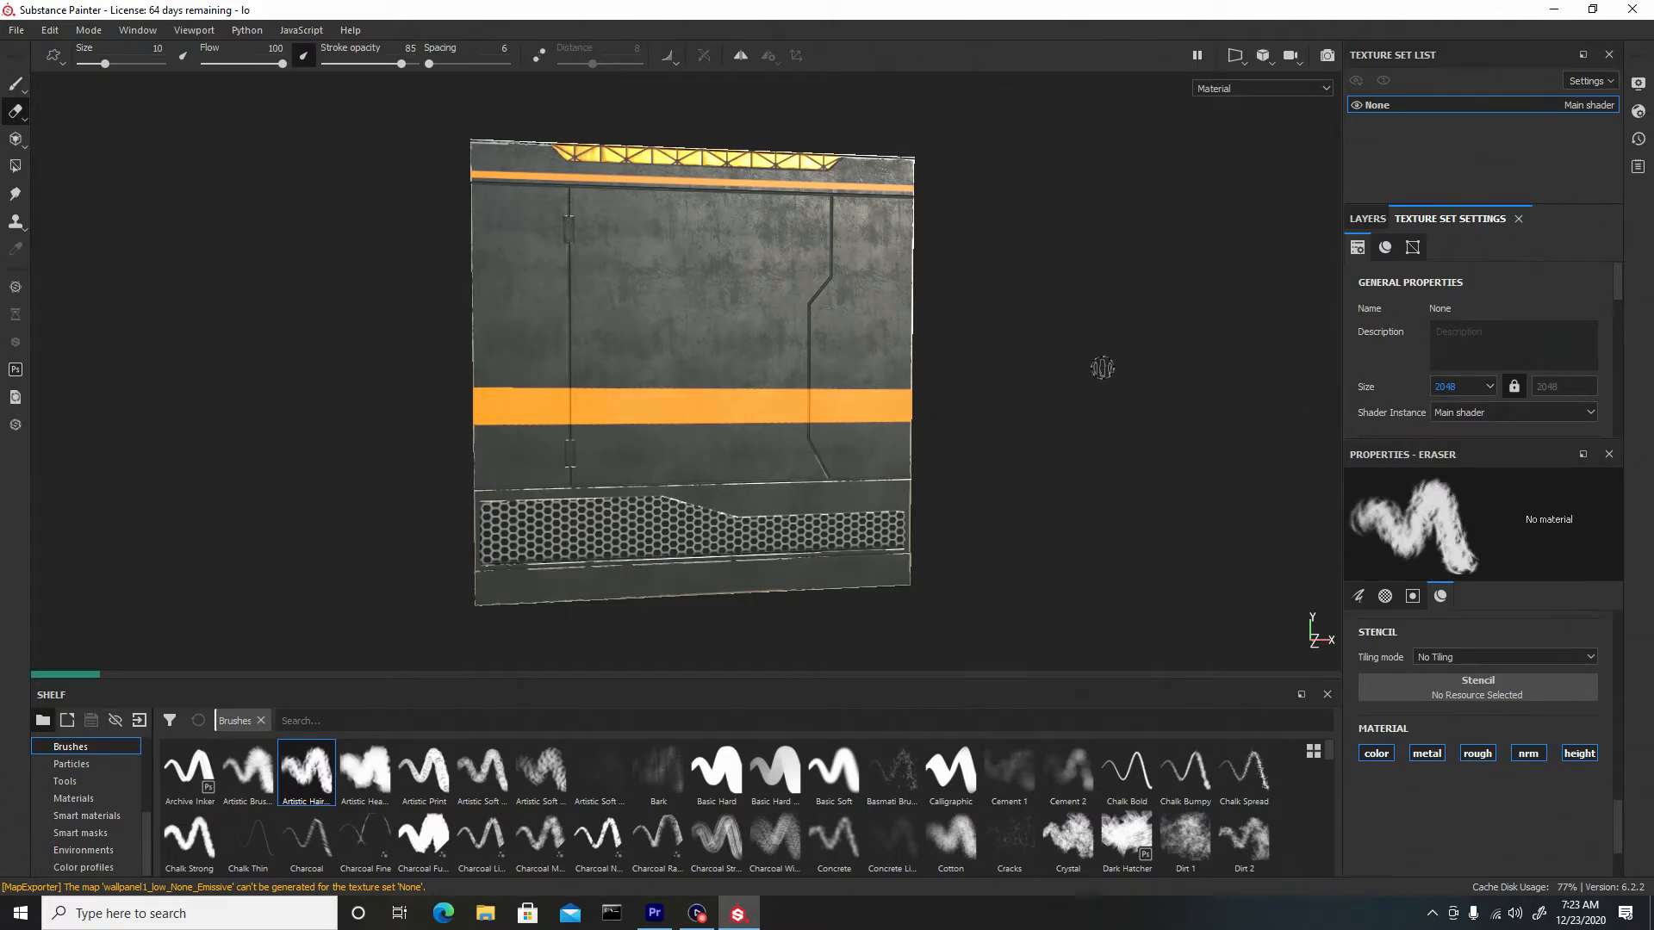
Add a new paint layer above Layer 2 and give the eraser the Basic Hard brush.
{"action": "left_click_drag", "start_coordinate": [1115, 451], "coordinate": [1059, 447], "text": "alt"}
{"action": "right_click_drag", "start_coordinate": [1066, 458], "coordinate": [1042, 357], "text": "alt"}
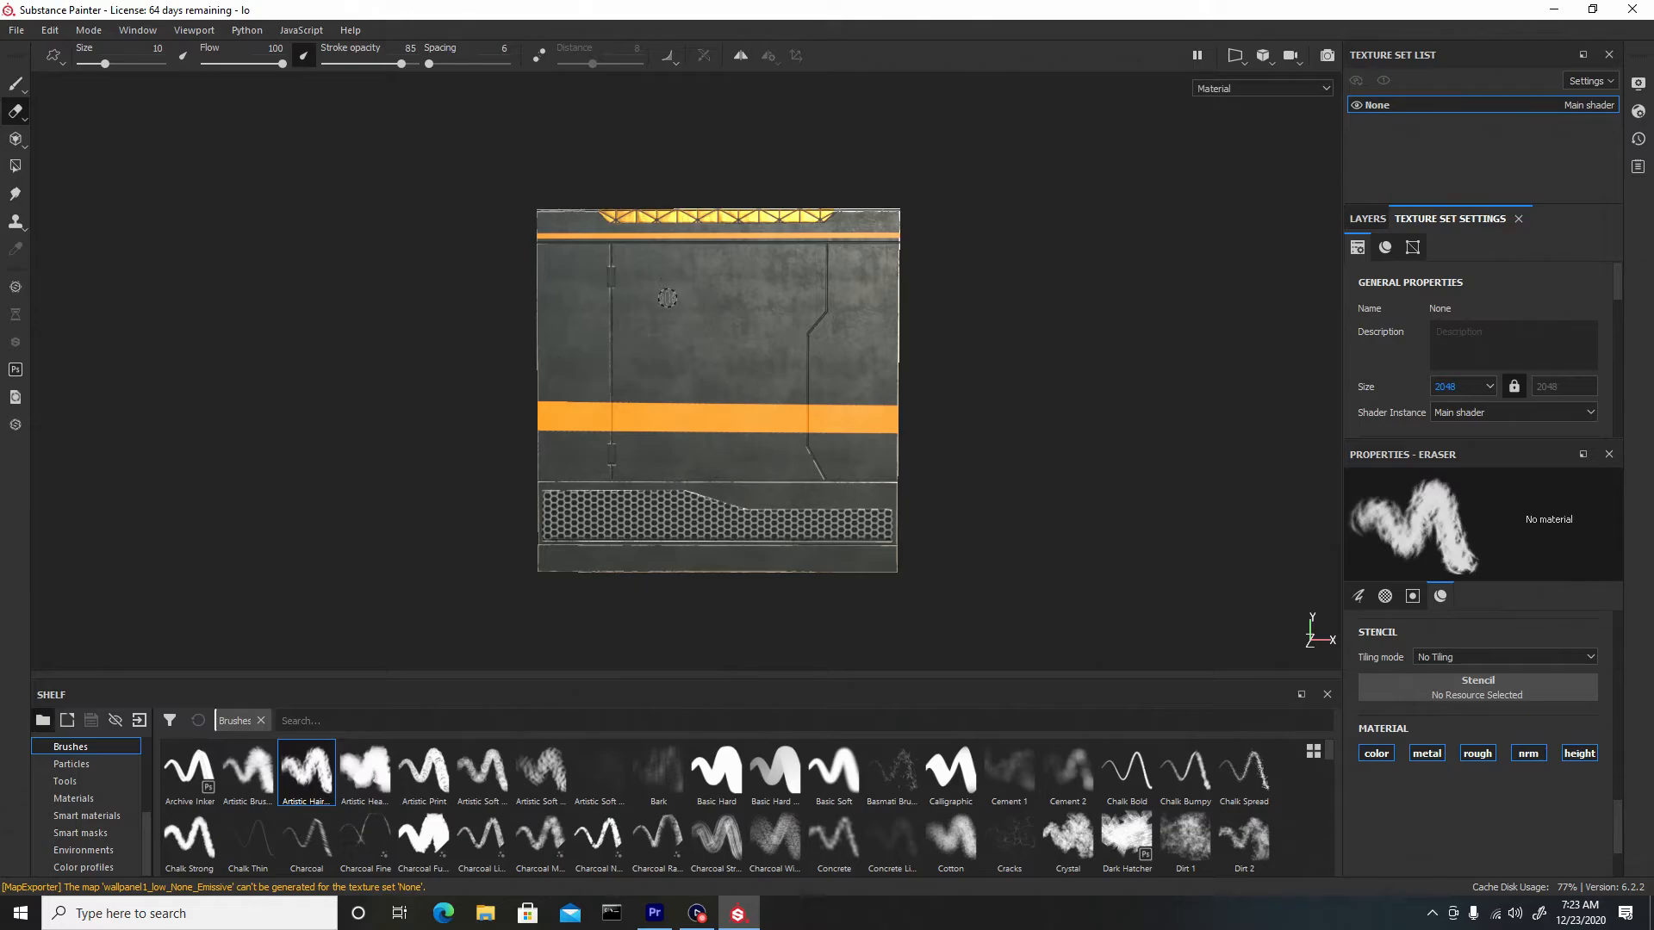
{"action": "left_click", "coordinate": [1366, 219]}
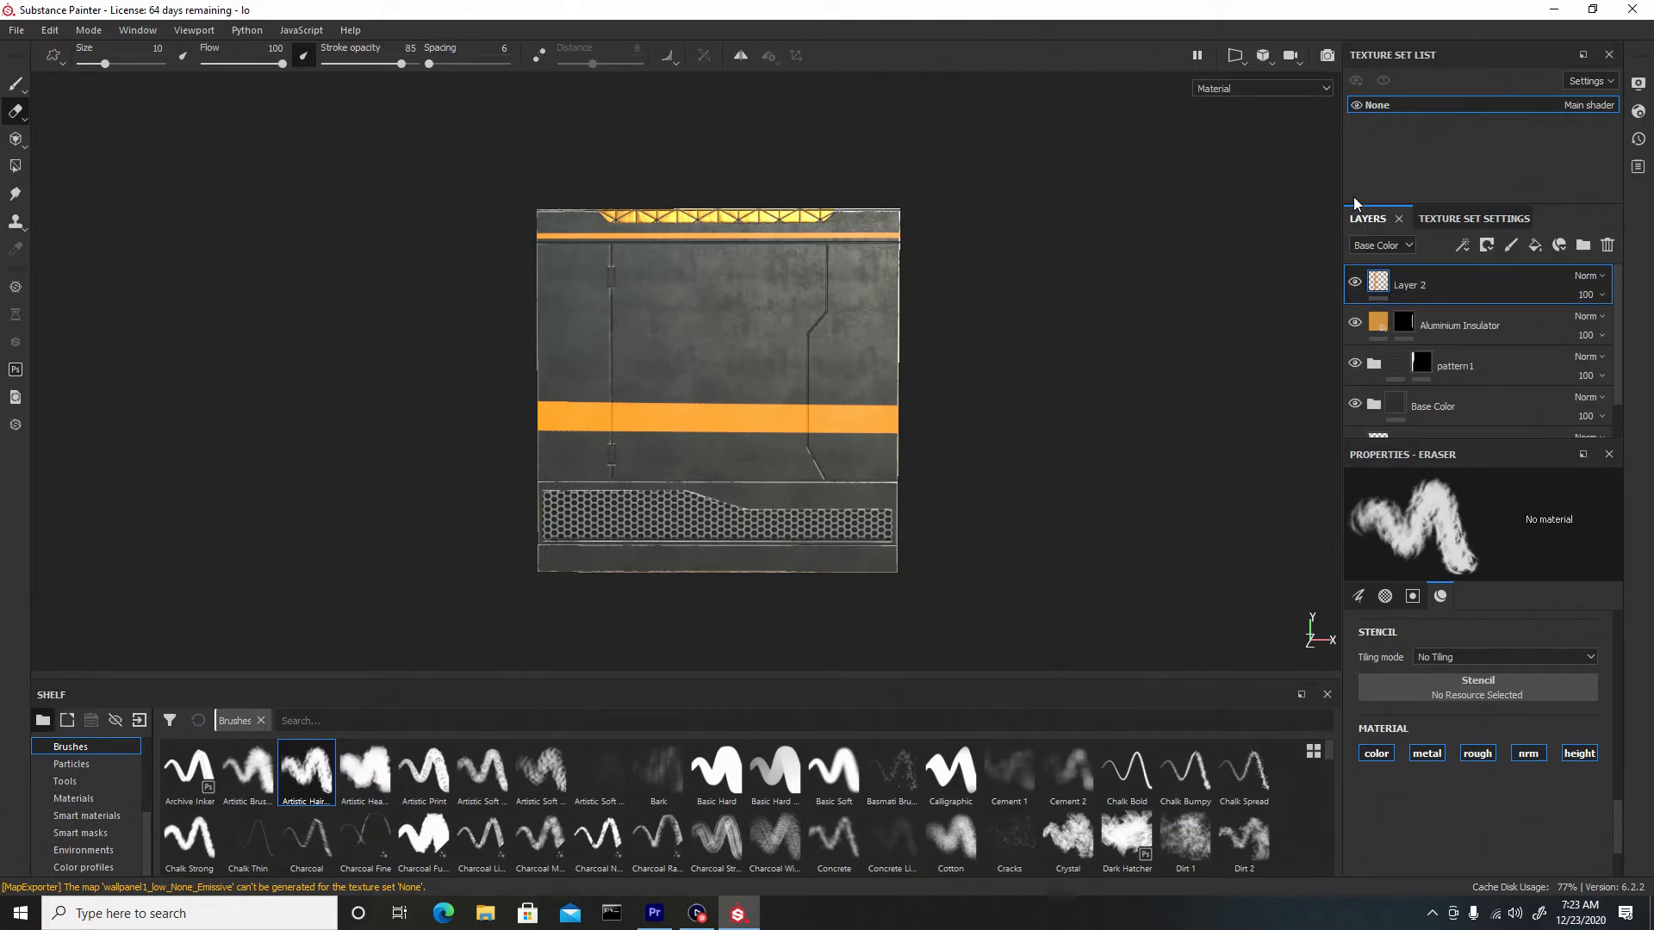
{"action": "left_click", "coordinate": [1510, 246]}
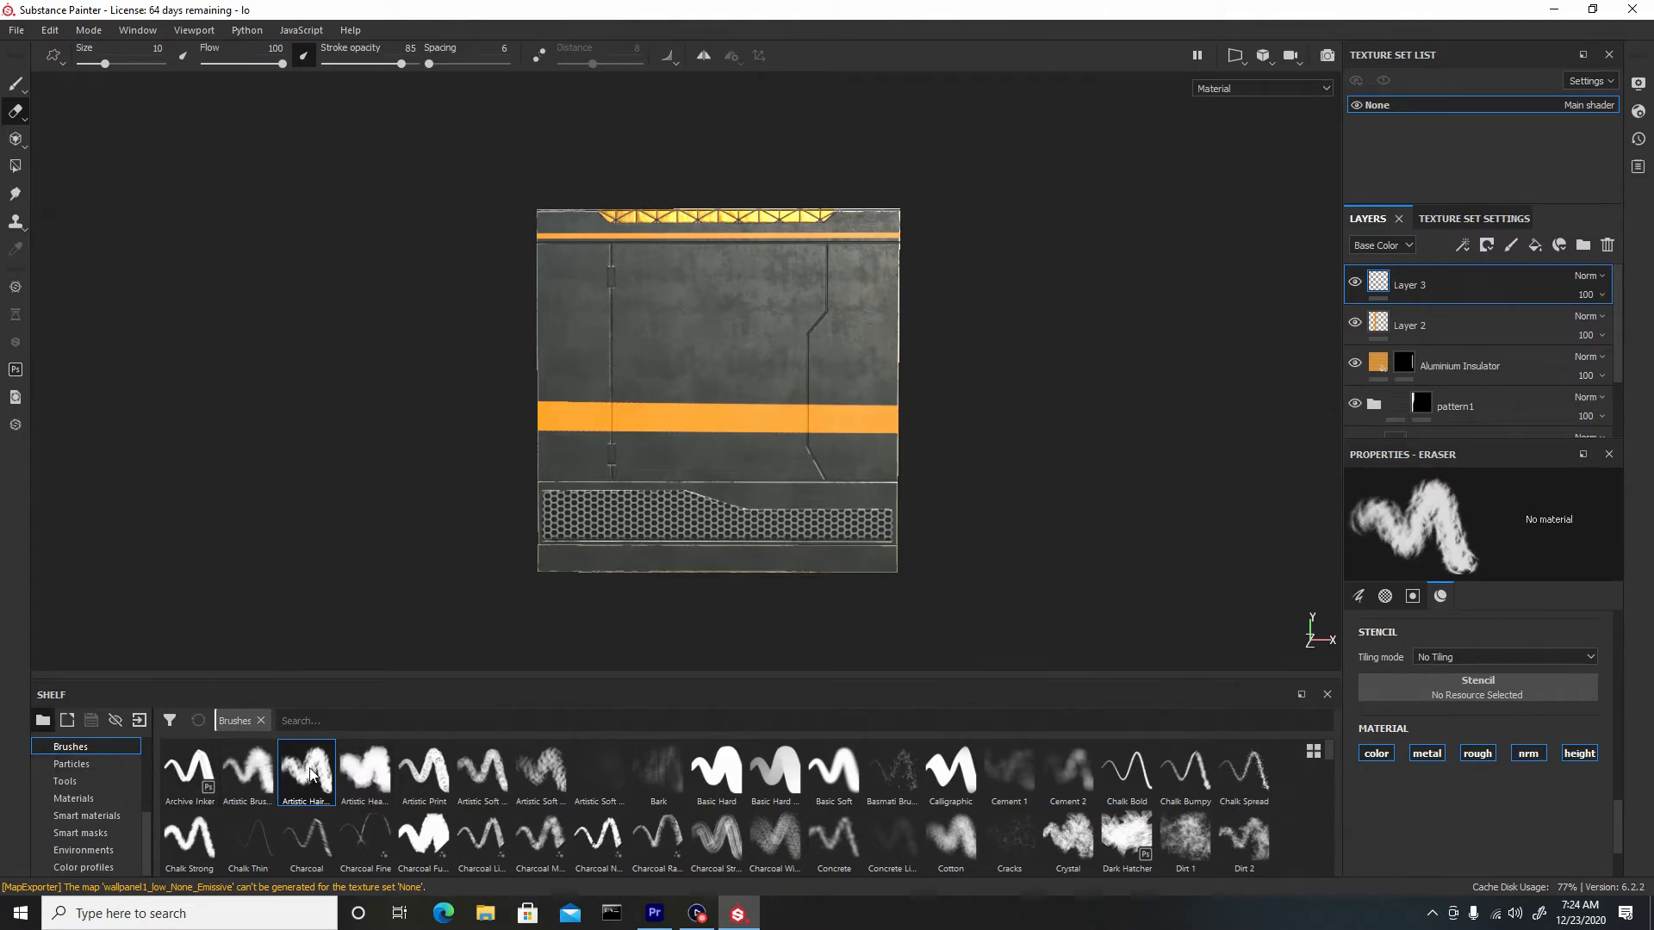
{"action": "left_click", "coordinate": [719, 769]}
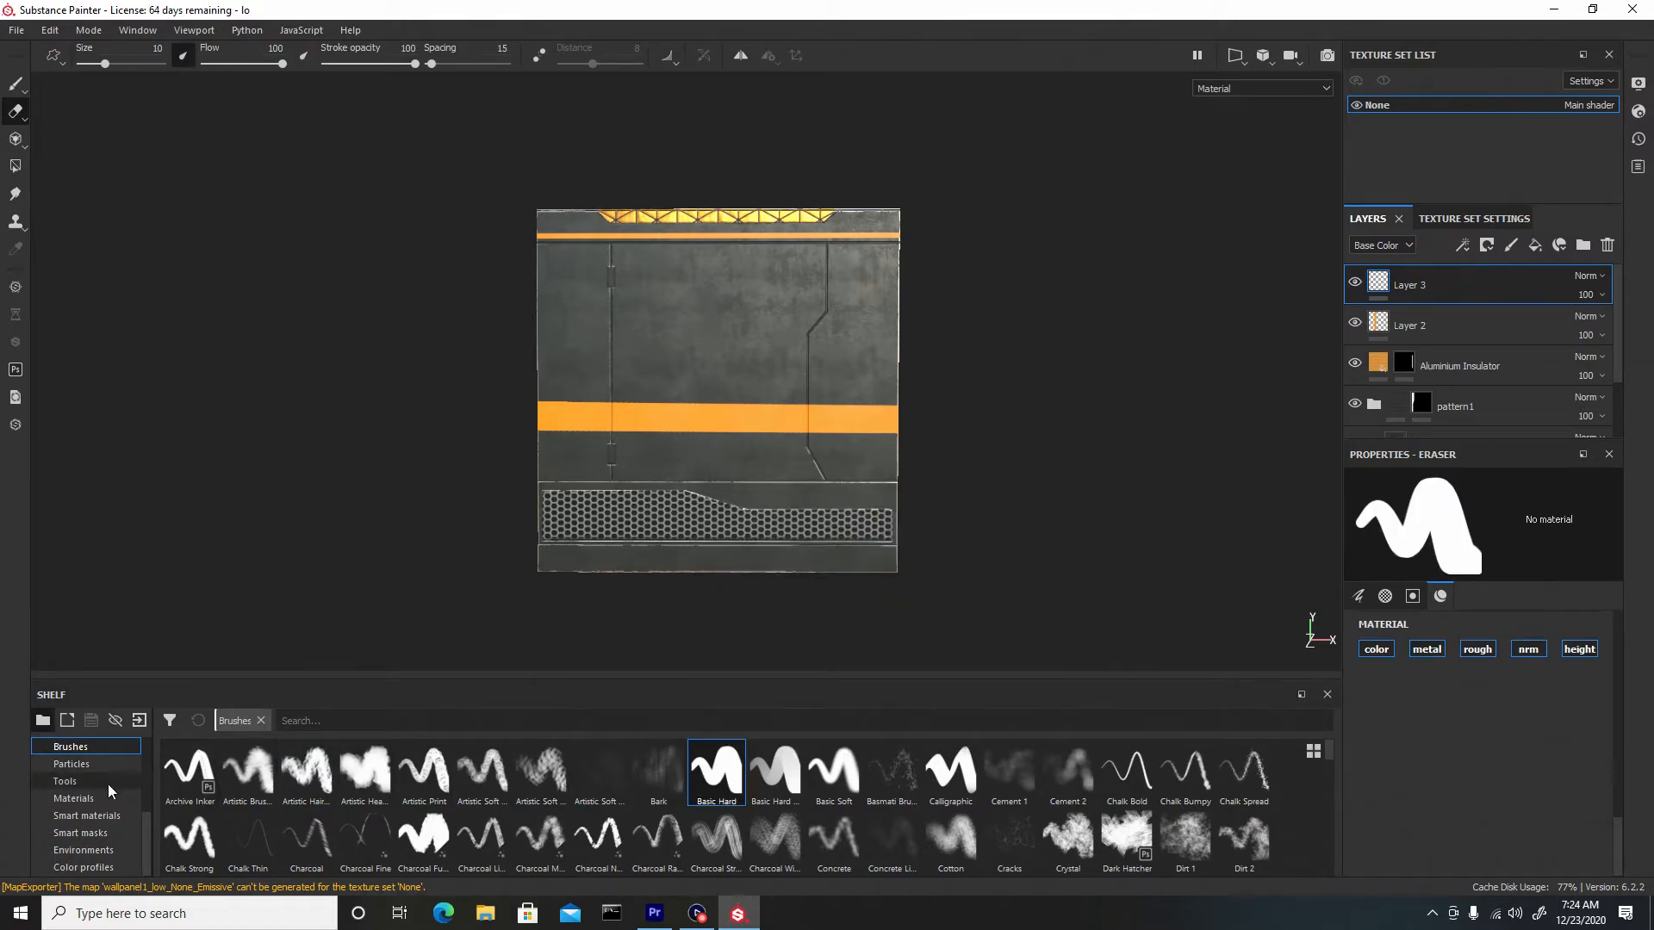
Switch to the Paint tool and load the silver Aluminium material from the materials library.
{"action": "left_click", "coordinate": [88, 798]}
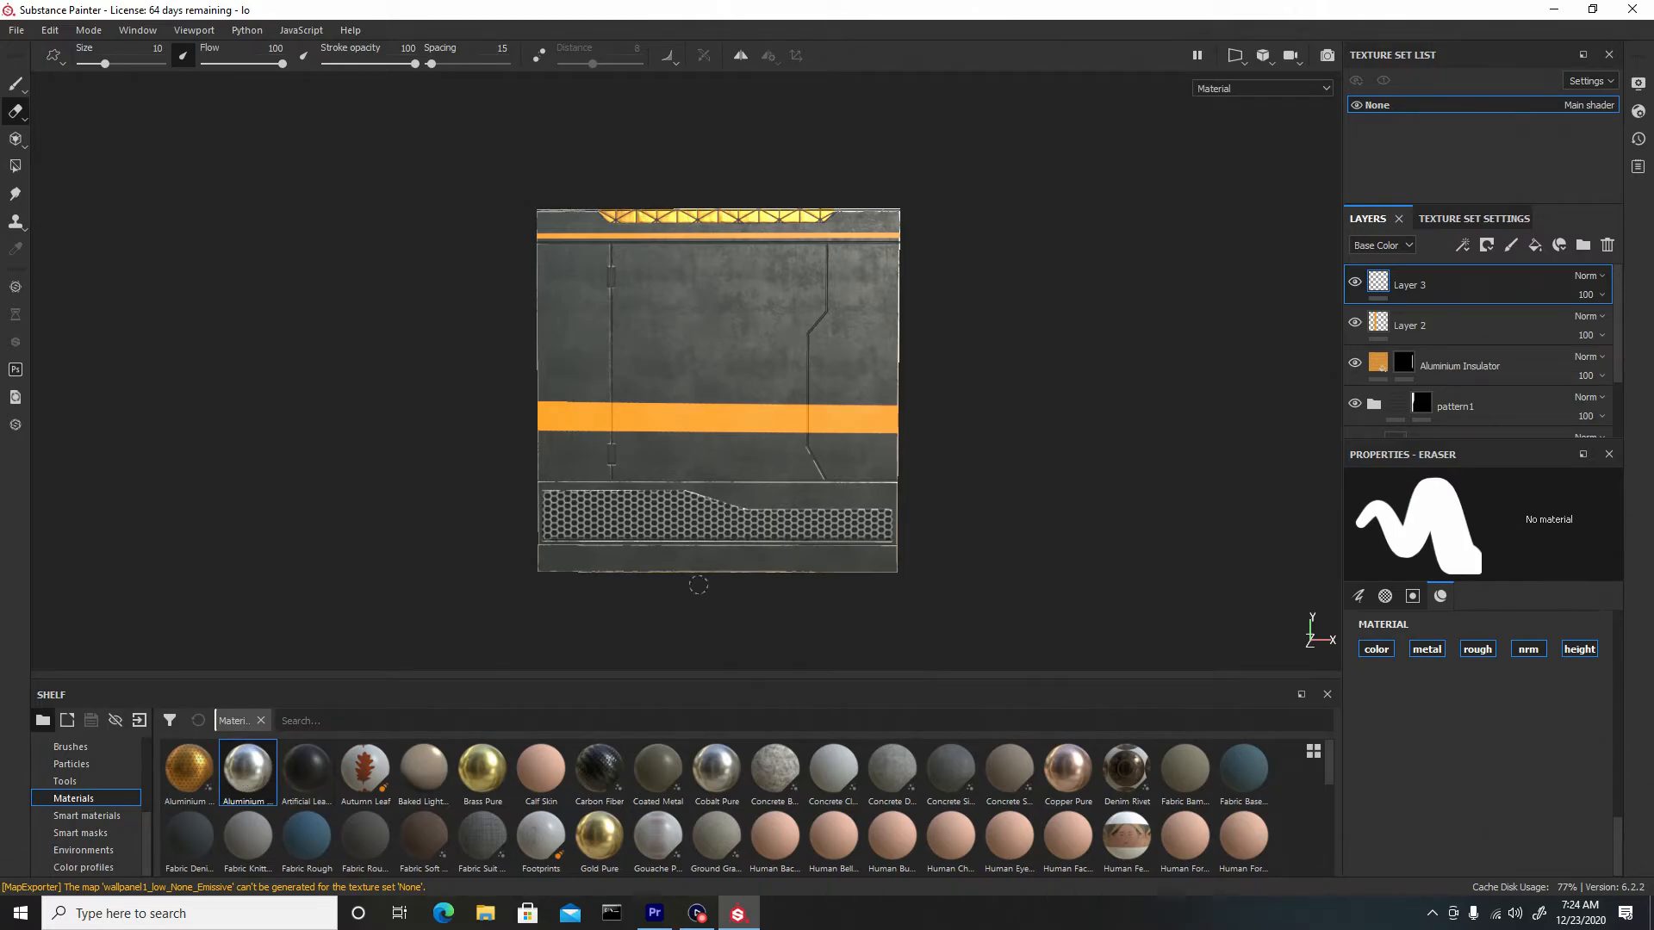
{"action": "scroll", "coordinate": [1444, 703], "scroll_direction": "up", "scroll_amount": 10}
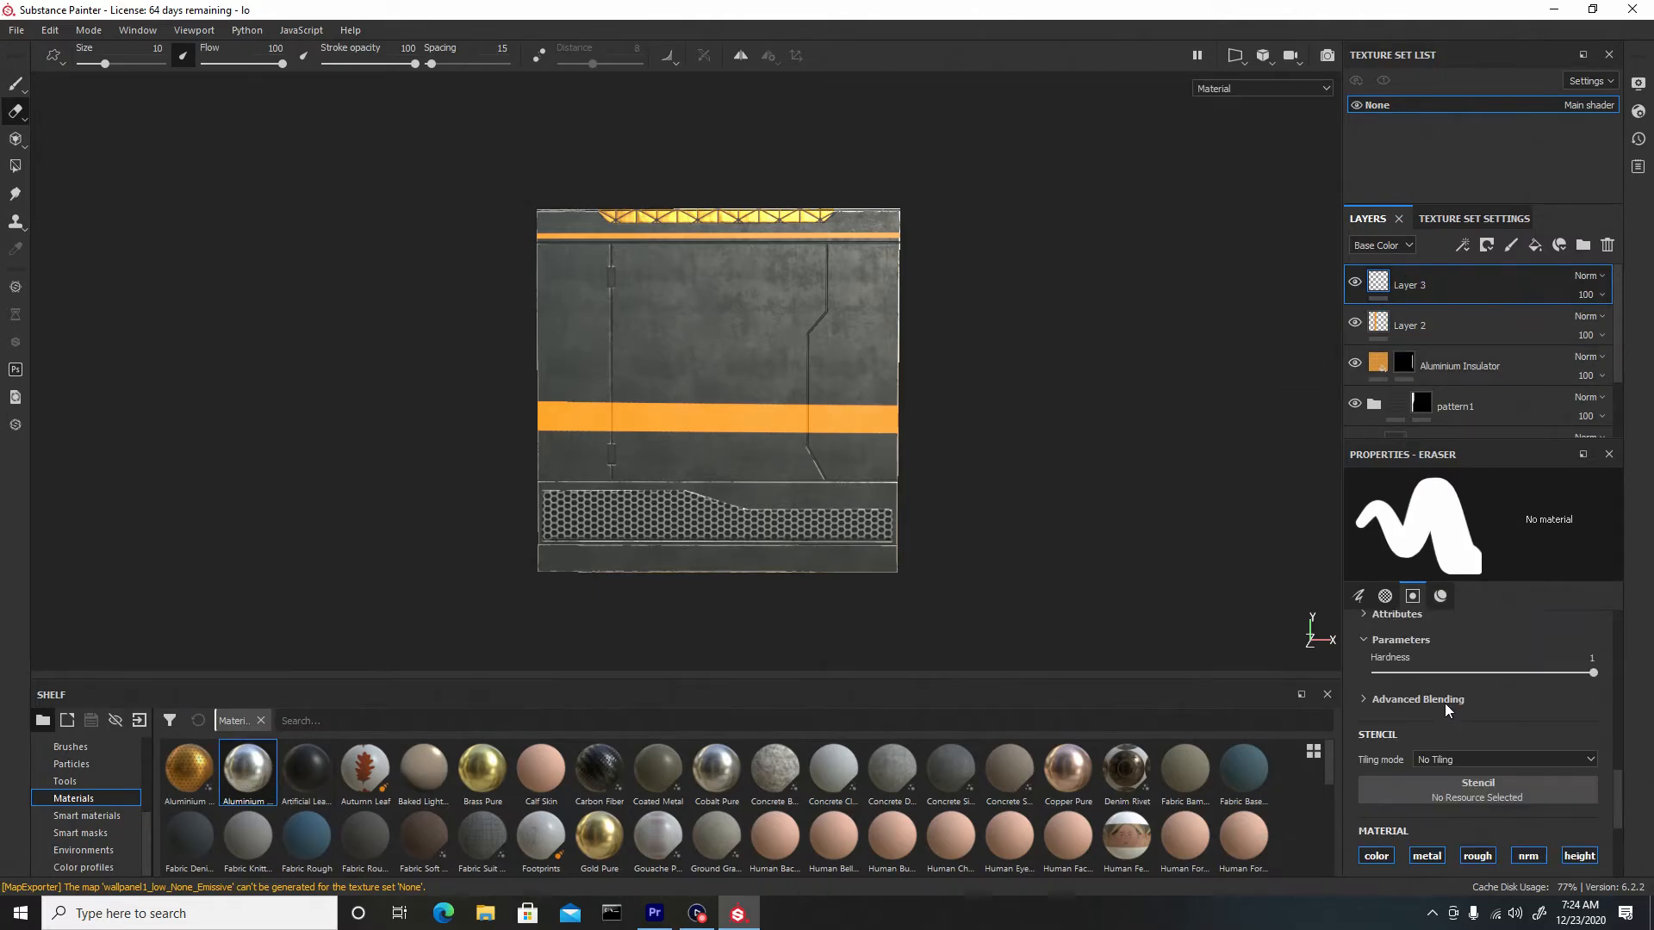
{"action": "scroll", "coordinate": [1455, 689], "scroll_direction": "down", "scroll_amount": 10}
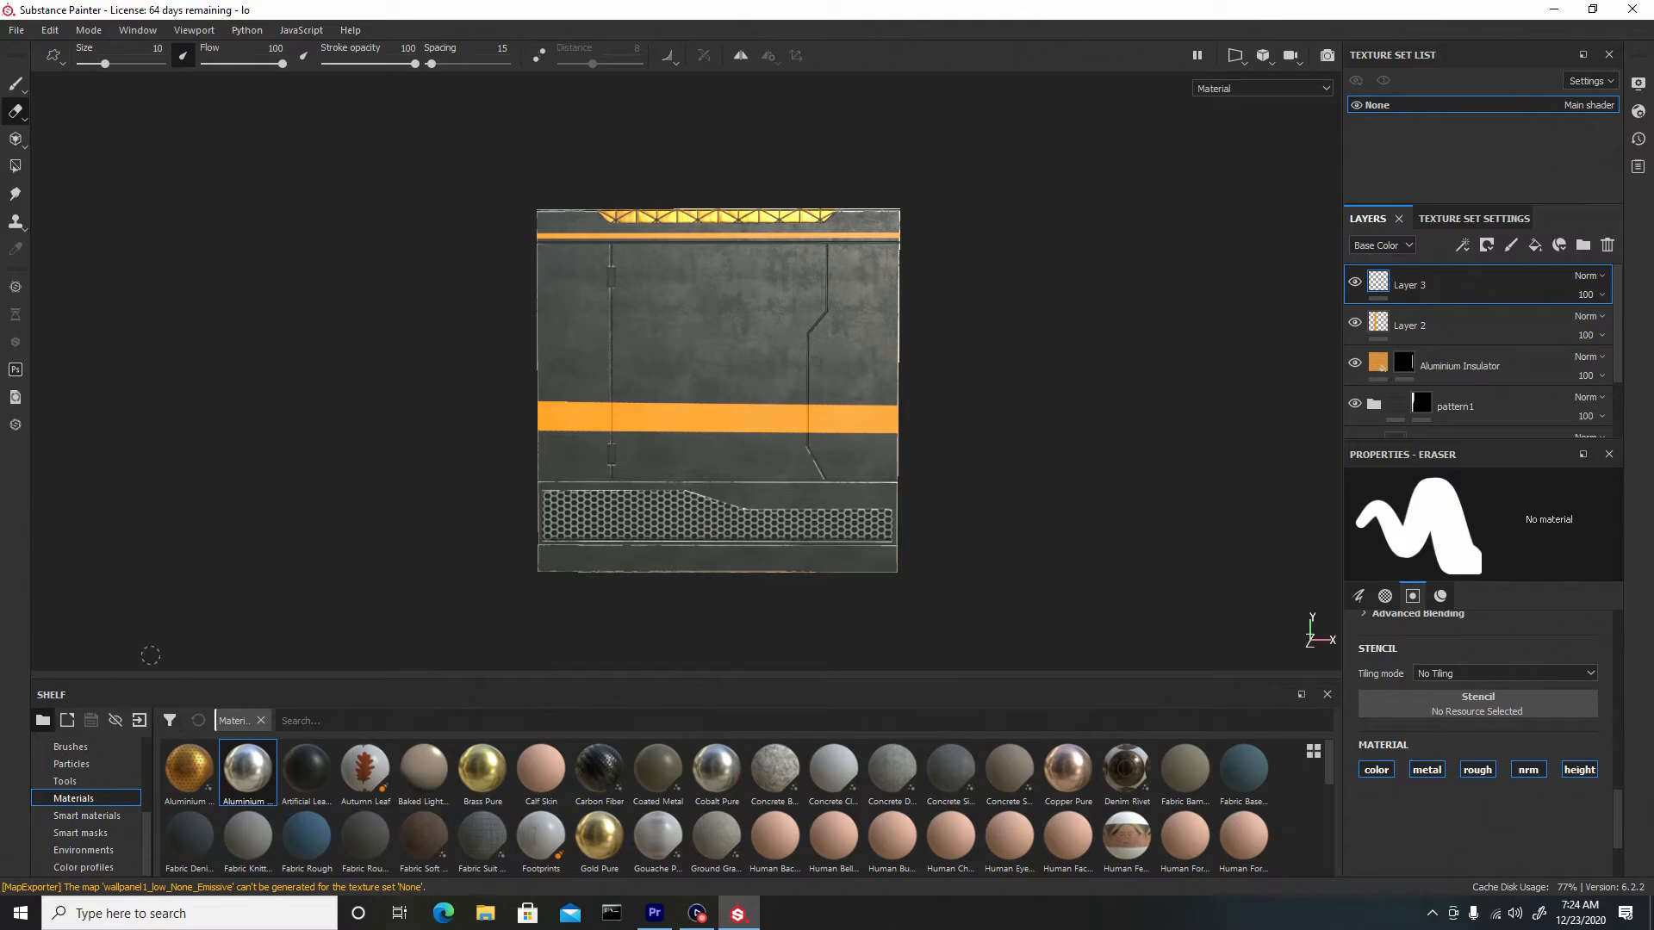
{"action": "left_click", "coordinate": [16, 86]}
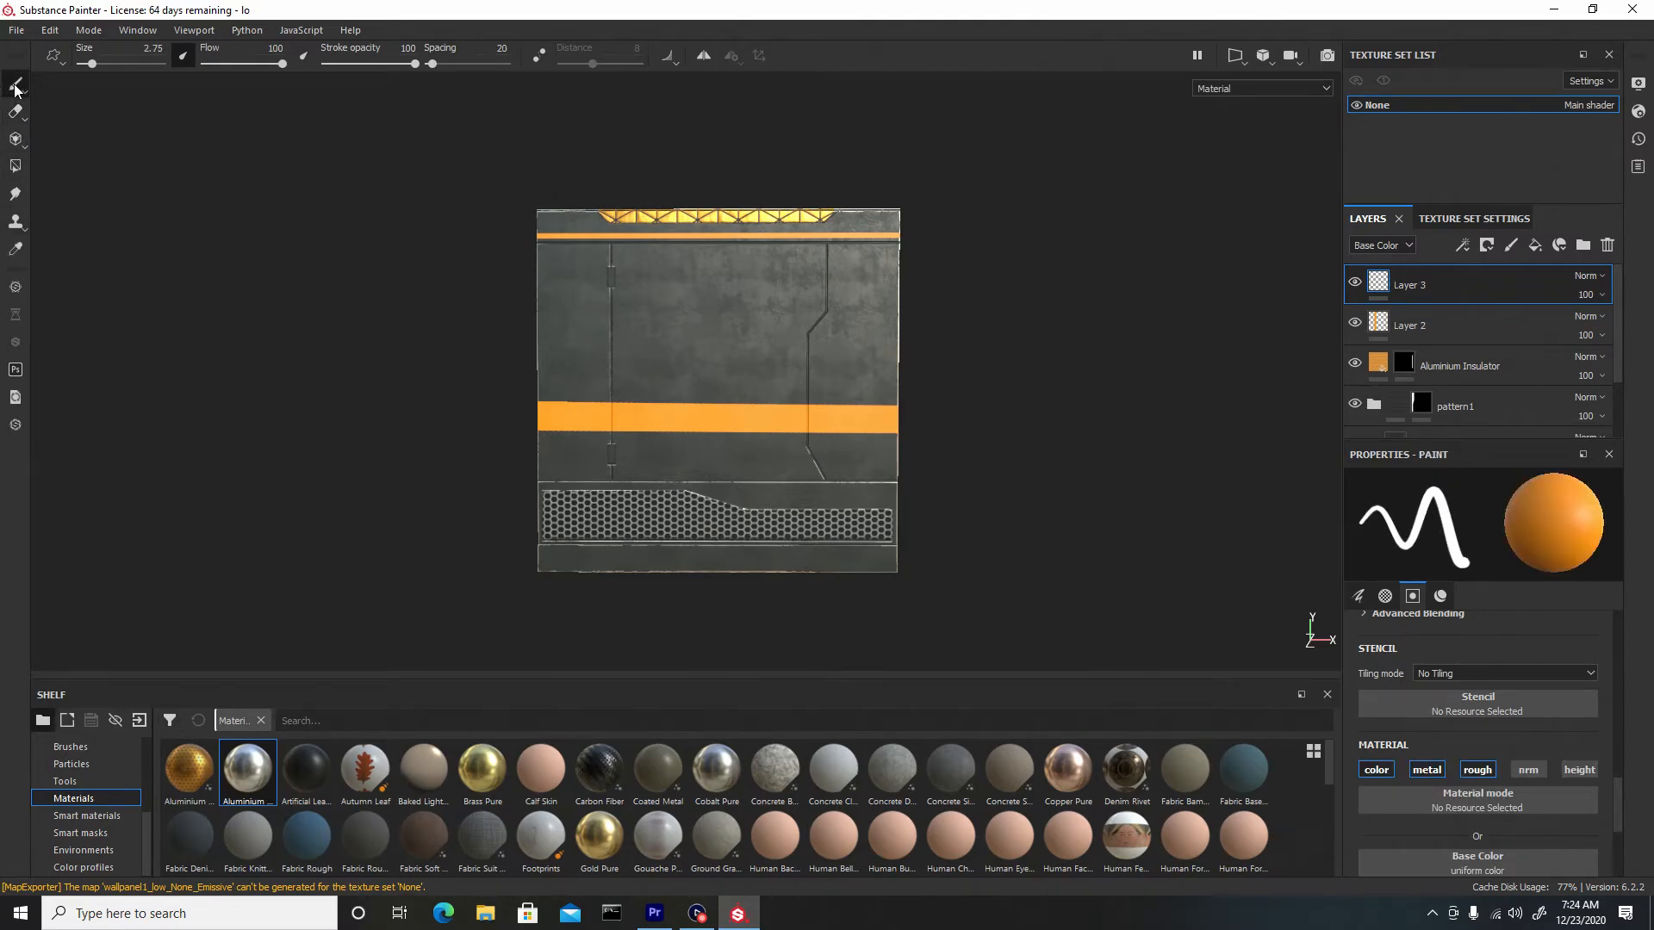
{"action": "left_click", "coordinate": [248, 769]}
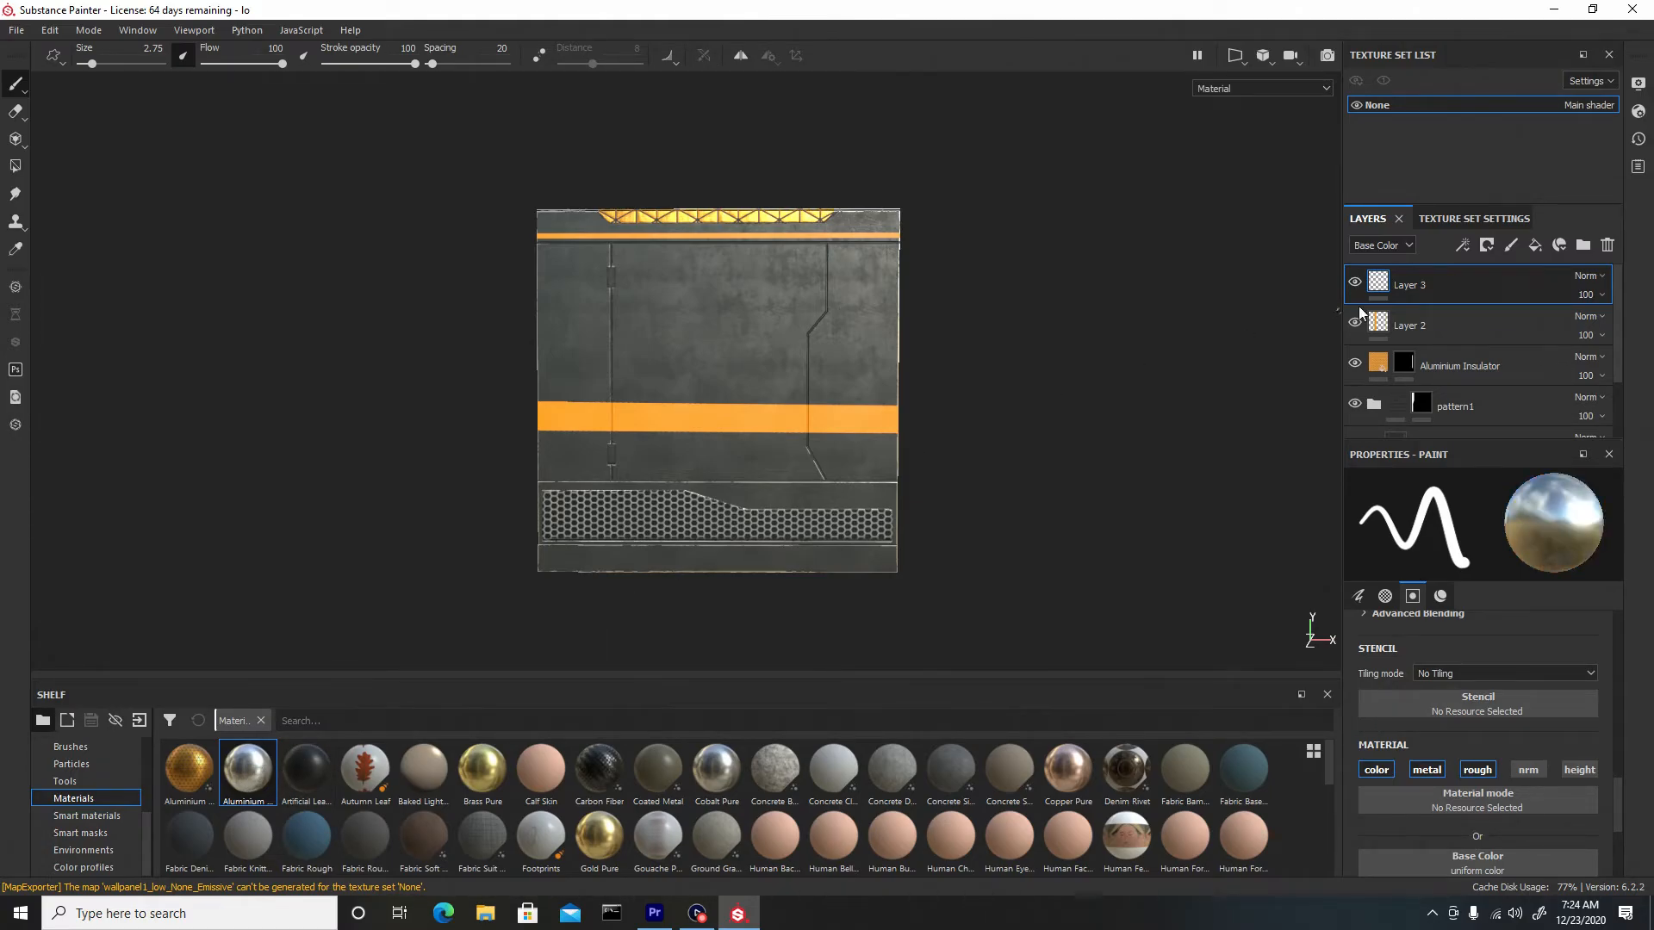
Enable the normal and height channels for the paint material and set its height to -0.8132.
{"action": "left_click", "coordinate": [1529, 770]}
{"action": "left_click", "coordinate": [1573, 771]}
{"action": "scroll", "coordinate": [1533, 770], "scroll_direction": "down", "scroll_amount": 3}
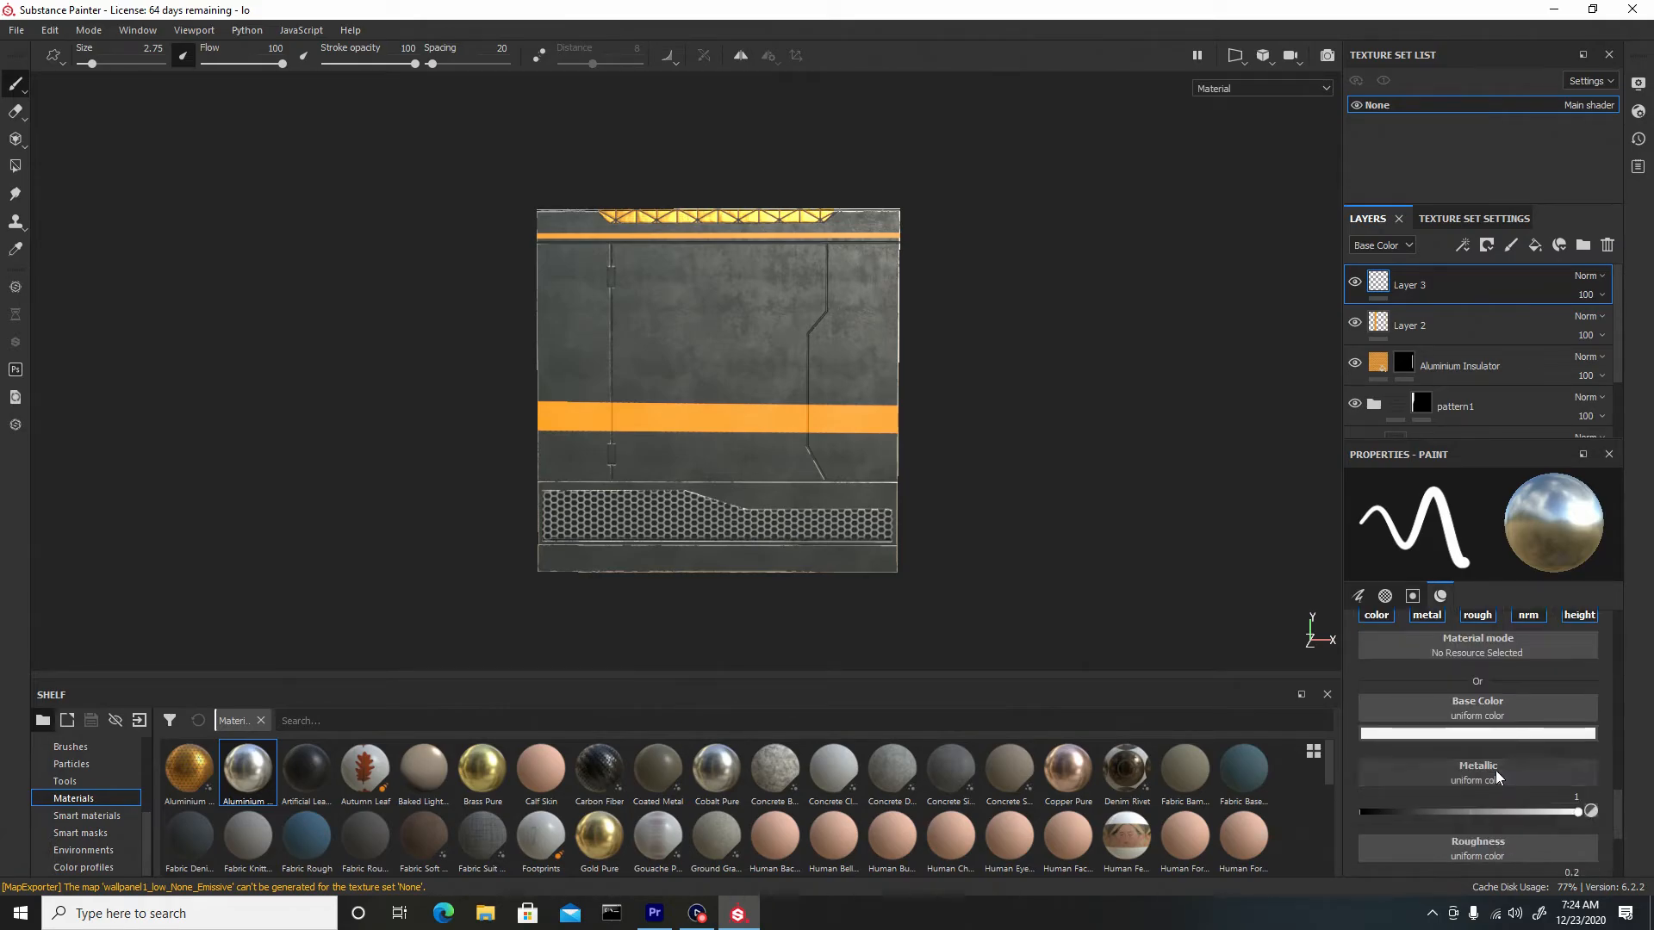
{"action": "scroll", "coordinate": [1495, 770], "scroll_direction": "down", "scroll_amount": 3}
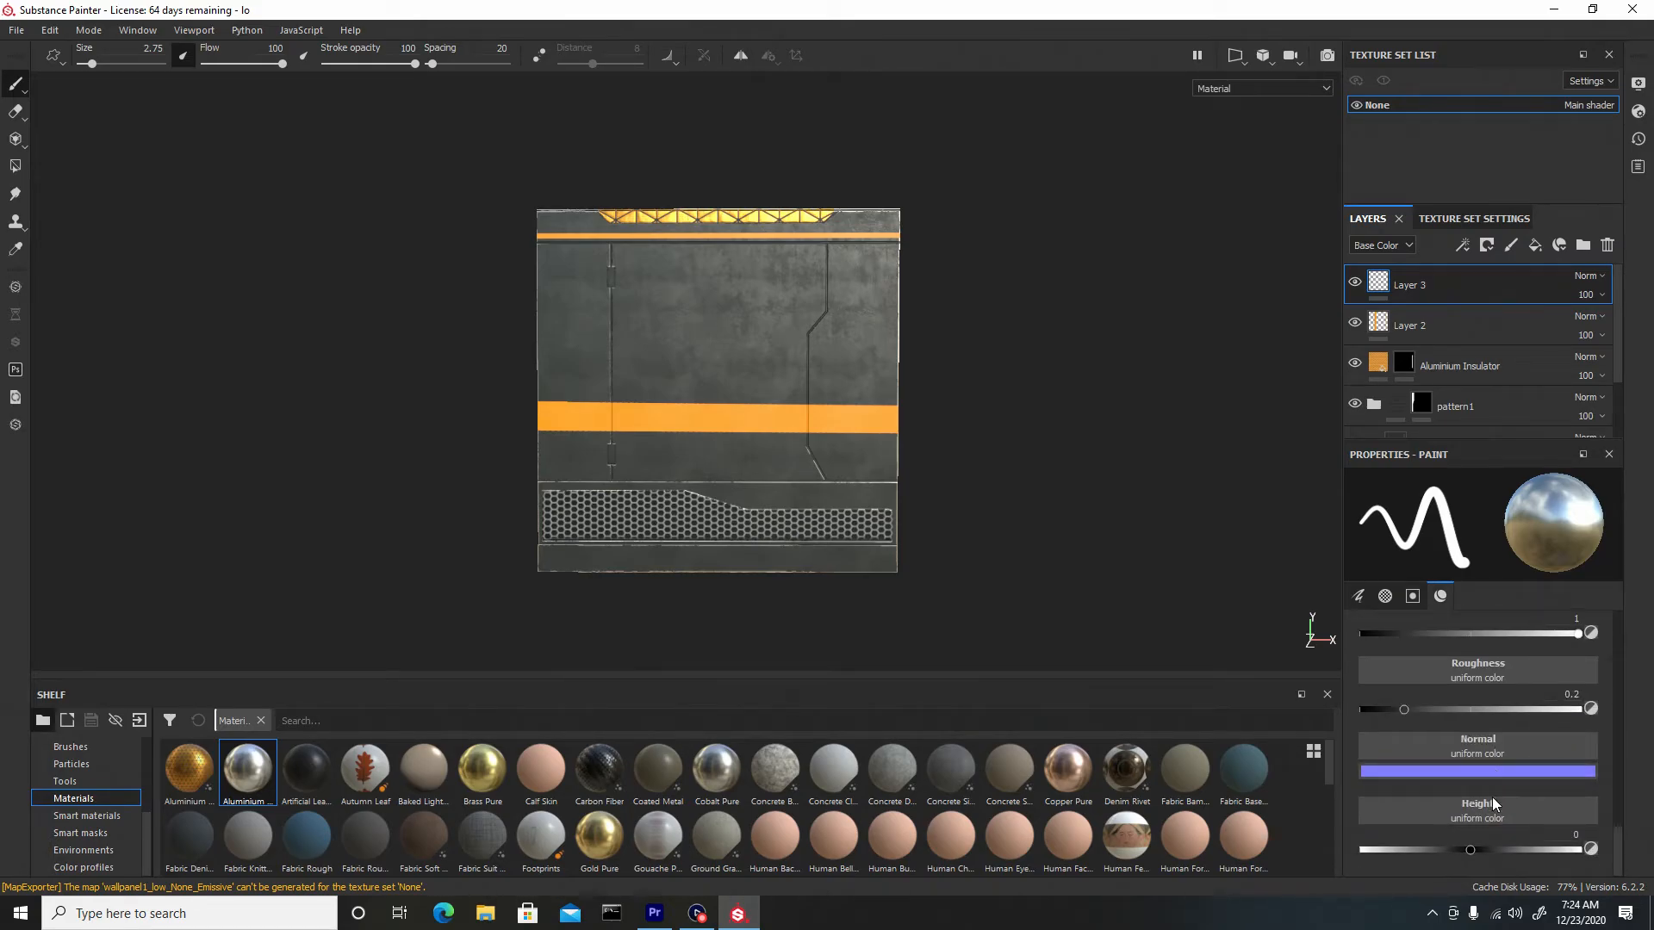
{"action": "left_click_drag", "start_coordinate": [1469, 850], "coordinate": [1405, 861]}
Try size 1.29 rivet dots on both sides of the left seam's upper end, and undo them.
{"action": "scroll", "coordinate": [573, 266], "scroll_direction": "up", "scroll_amount": 4}
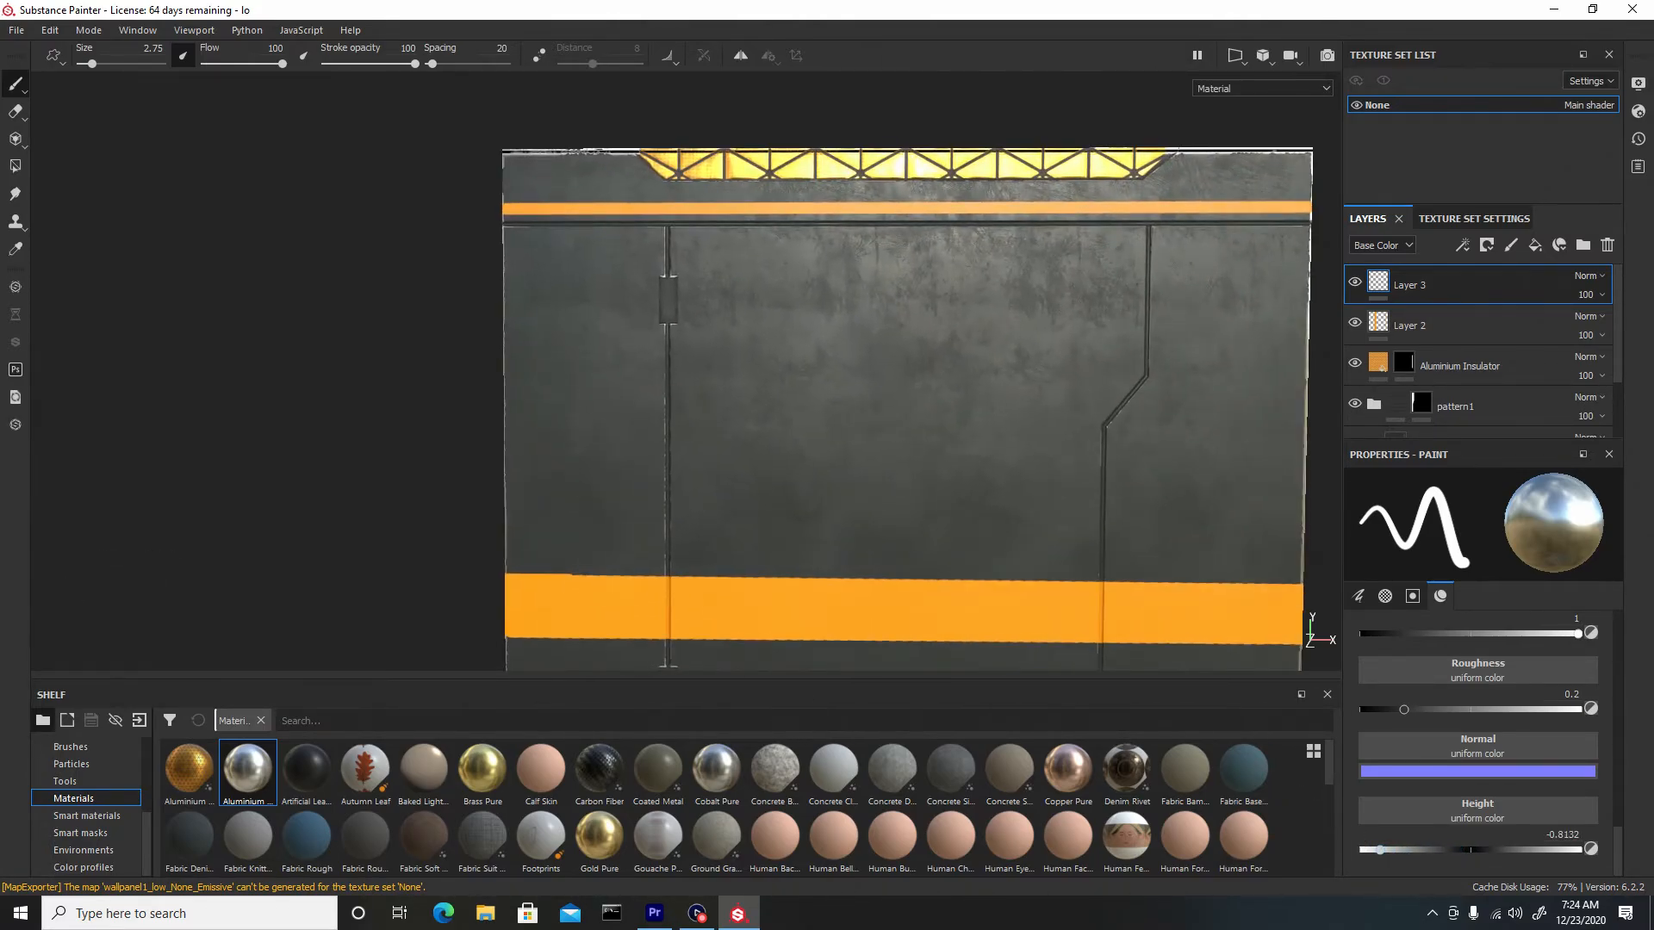
{"action": "middle_click_drag", "start_coordinate": [672, 323], "coordinate": [467, 283]}
{"action": "scroll", "coordinate": [467, 282], "scroll_direction": "up", "scroll_amount": 3}
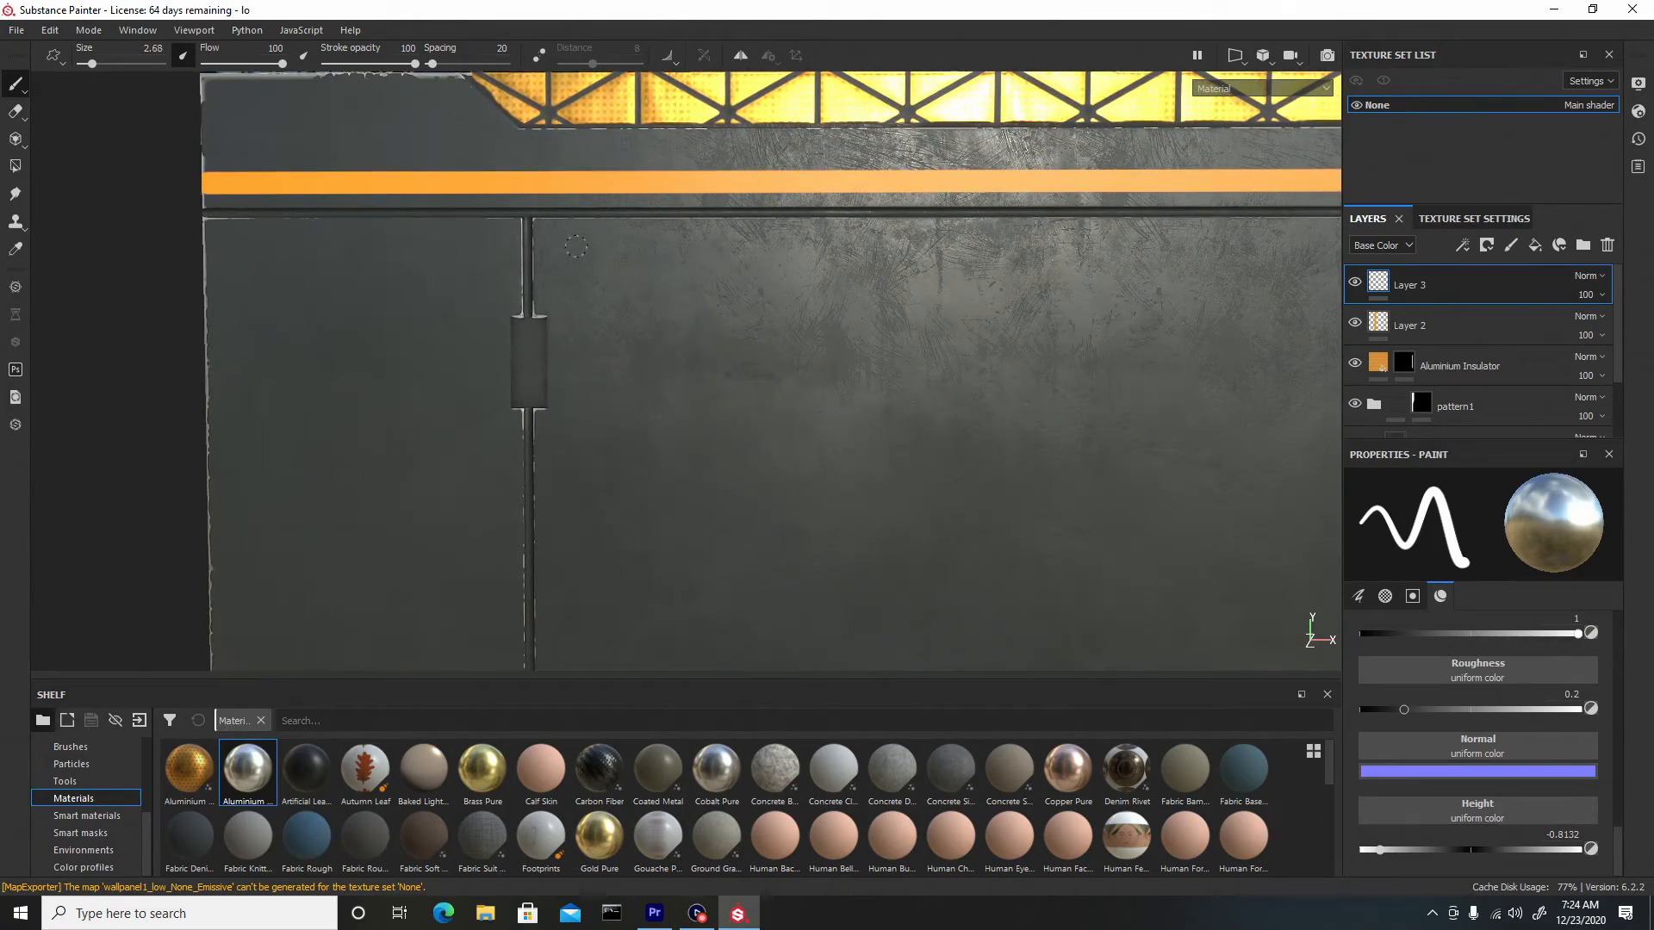
{"action": "key", "text": "bracketleft"}
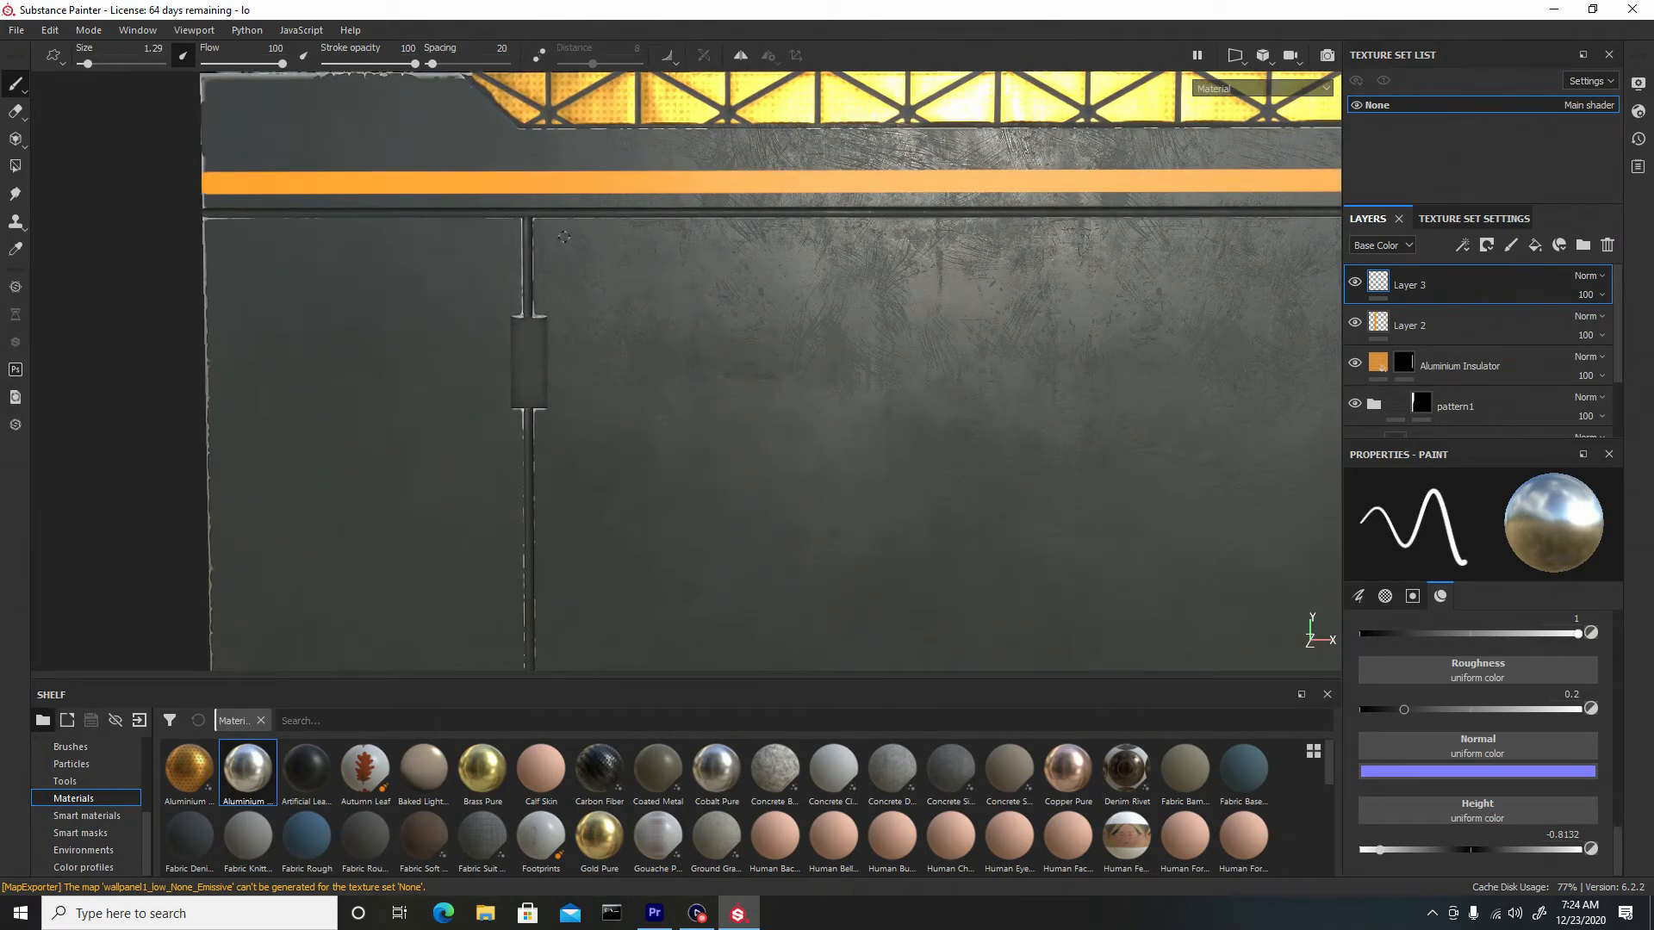
{"action": "left_click", "coordinate": [560, 236]}
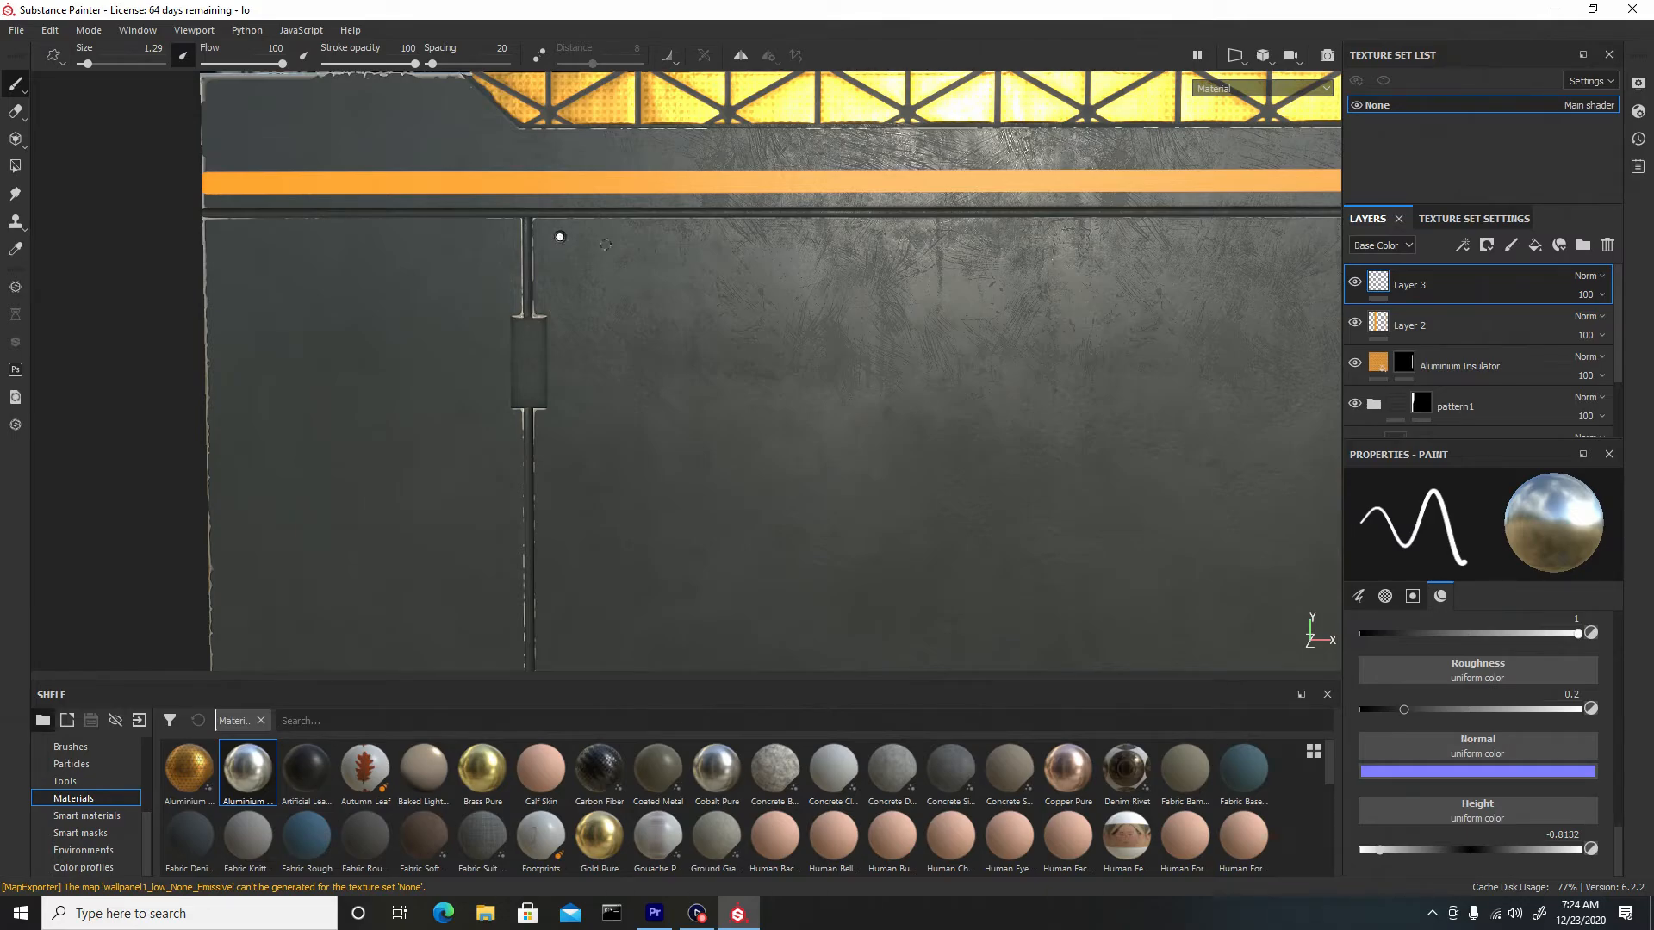
{"action": "left_click", "coordinate": [496, 236]}
{"action": "scroll", "coordinate": [733, 360], "scroll_direction": "down", "scroll_amount": 4}
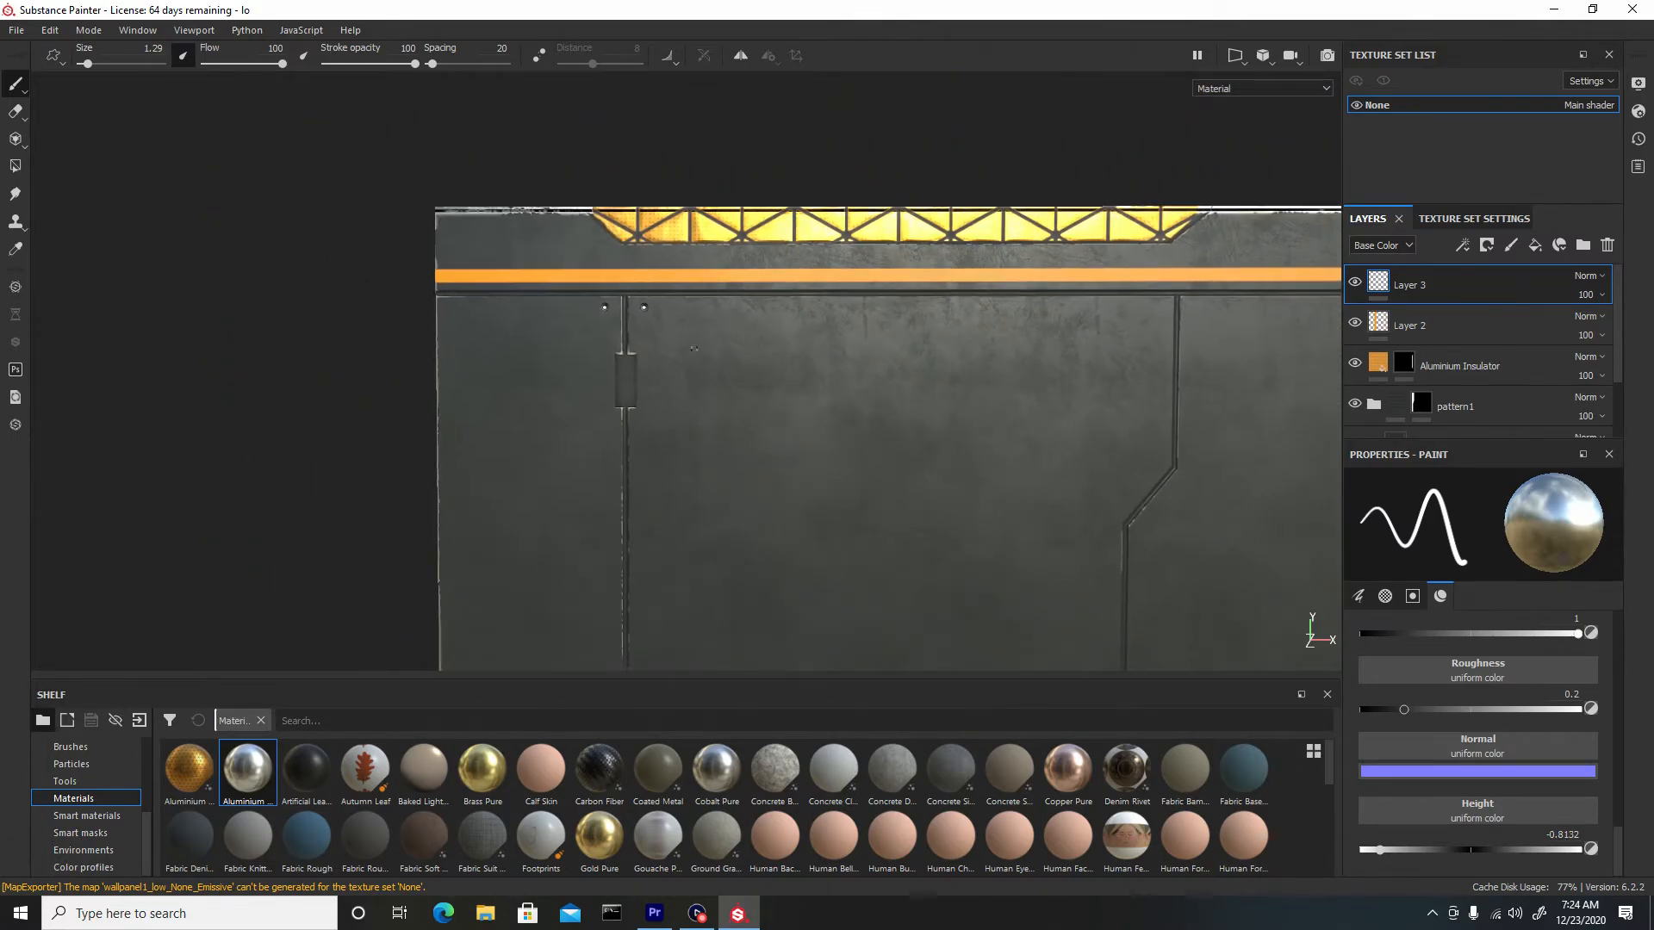
{"action": "key", "text": "ctrl+z"}
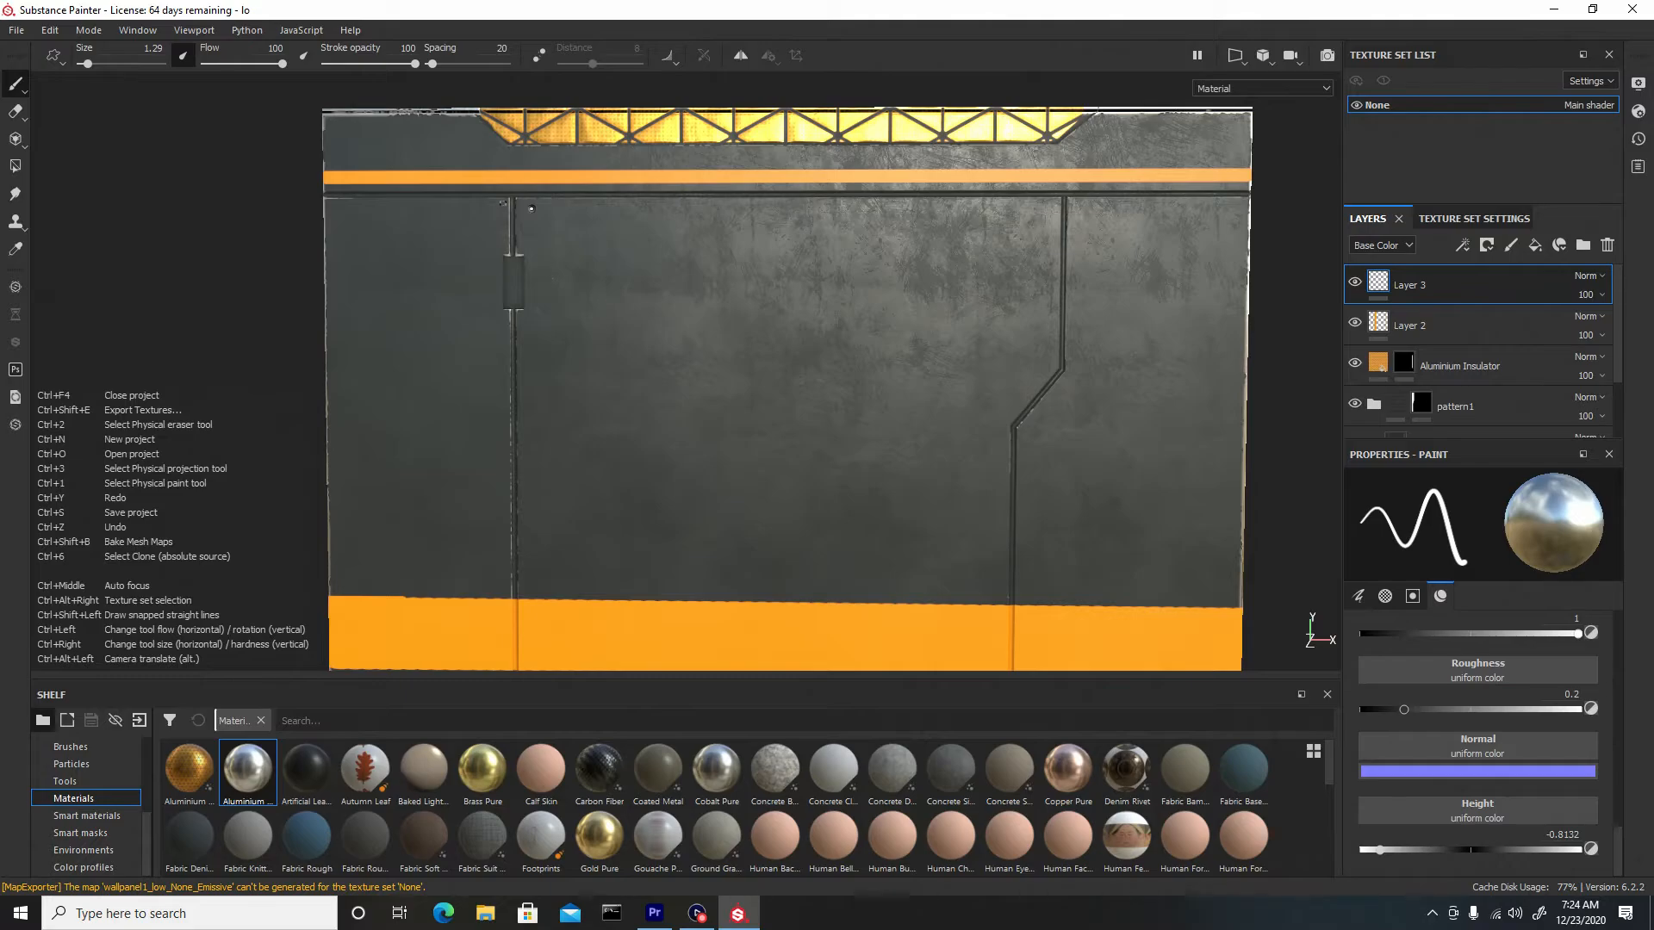
Set the brush size to 2.19 and stamp one rivet on each side of the left seam's upper end.
{"action": "scroll", "coordinate": [531, 213], "scroll_direction": "up", "scroll_amount": 5}
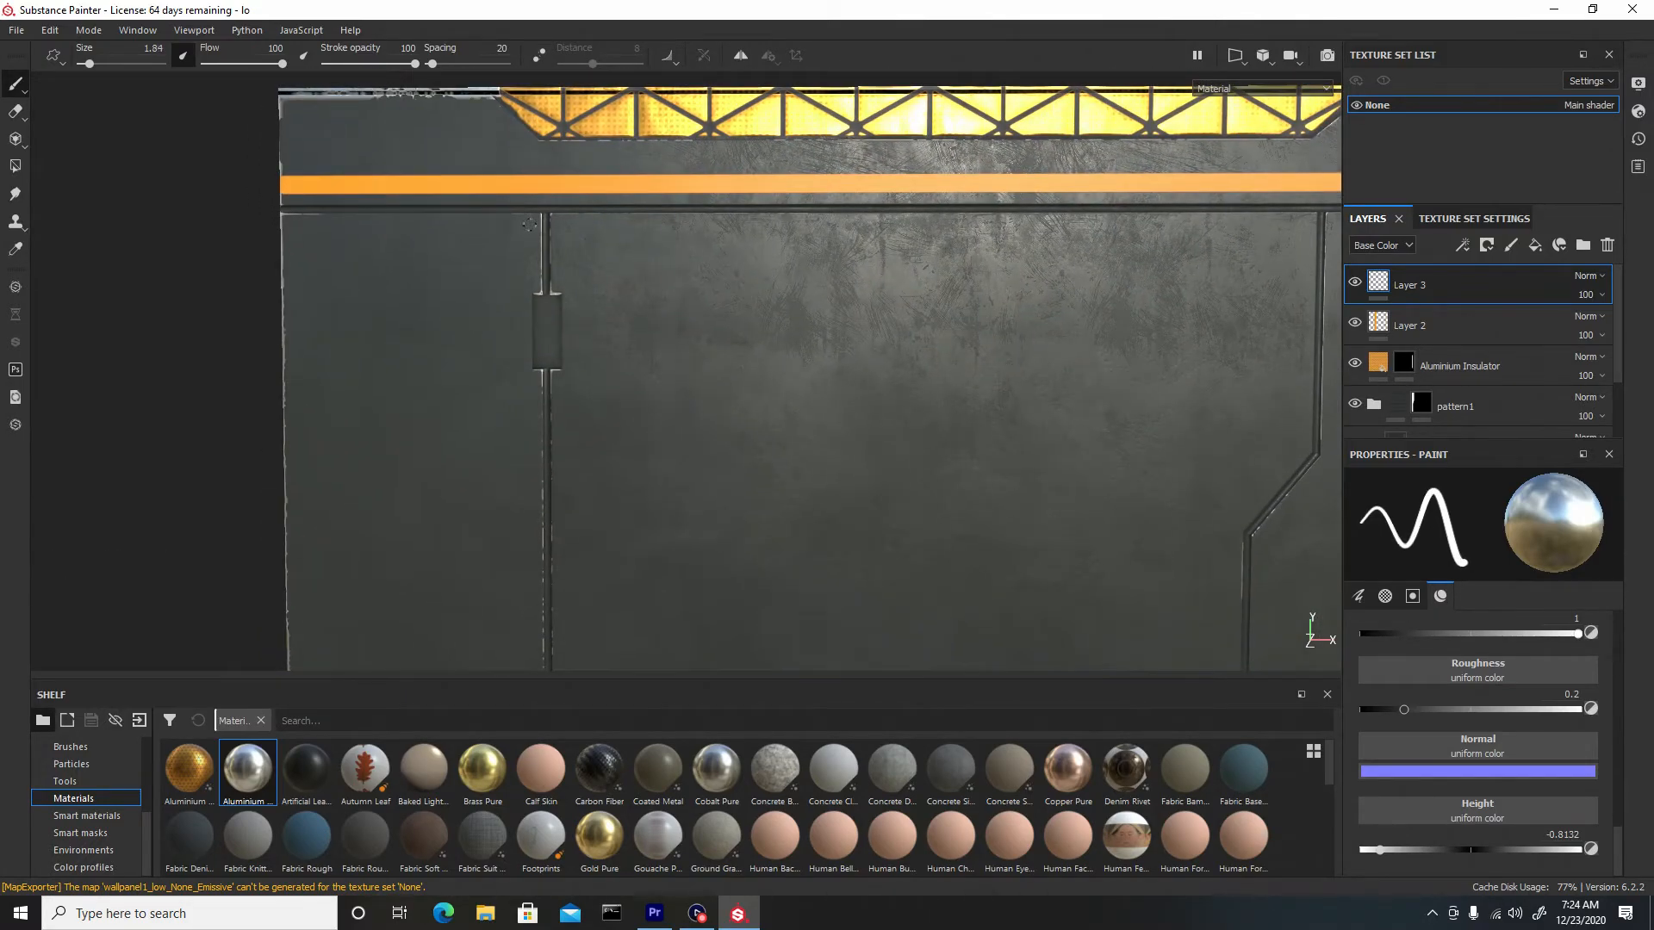
{"action": "key", "text": "bracketright"}
{"action": "left_click", "coordinate": [571, 226]}
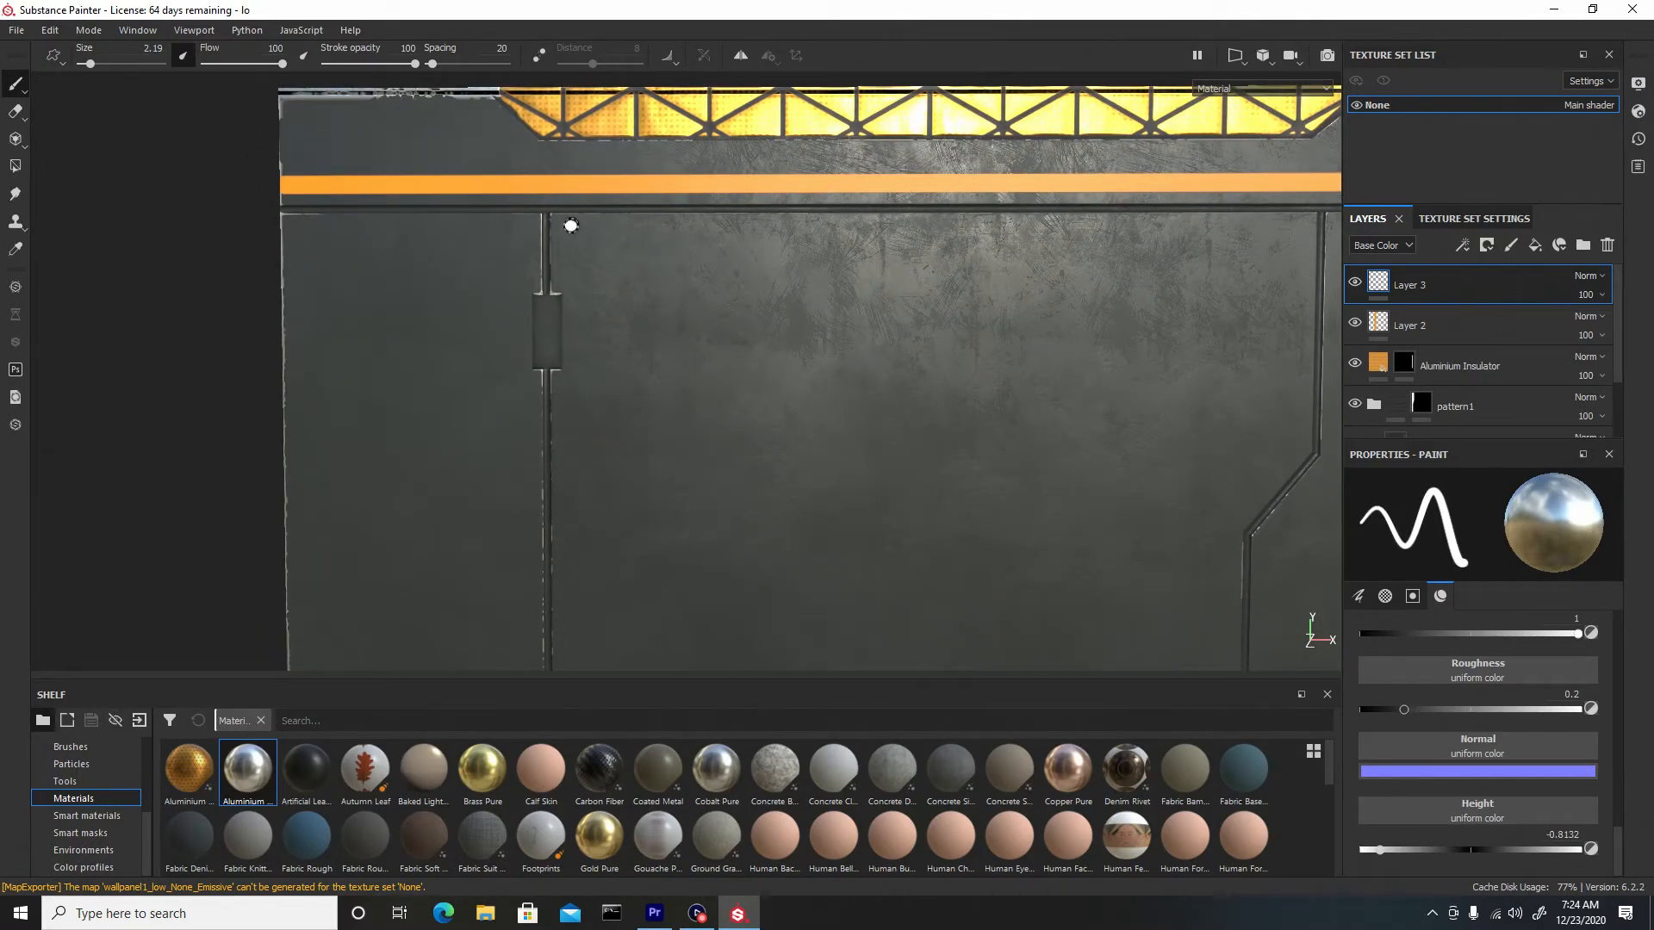
{"action": "left_click", "coordinate": [524, 226]}
{"action": "scroll", "coordinate": [664, 482], "scroll_direction": "down", "scroll_amount": 2}
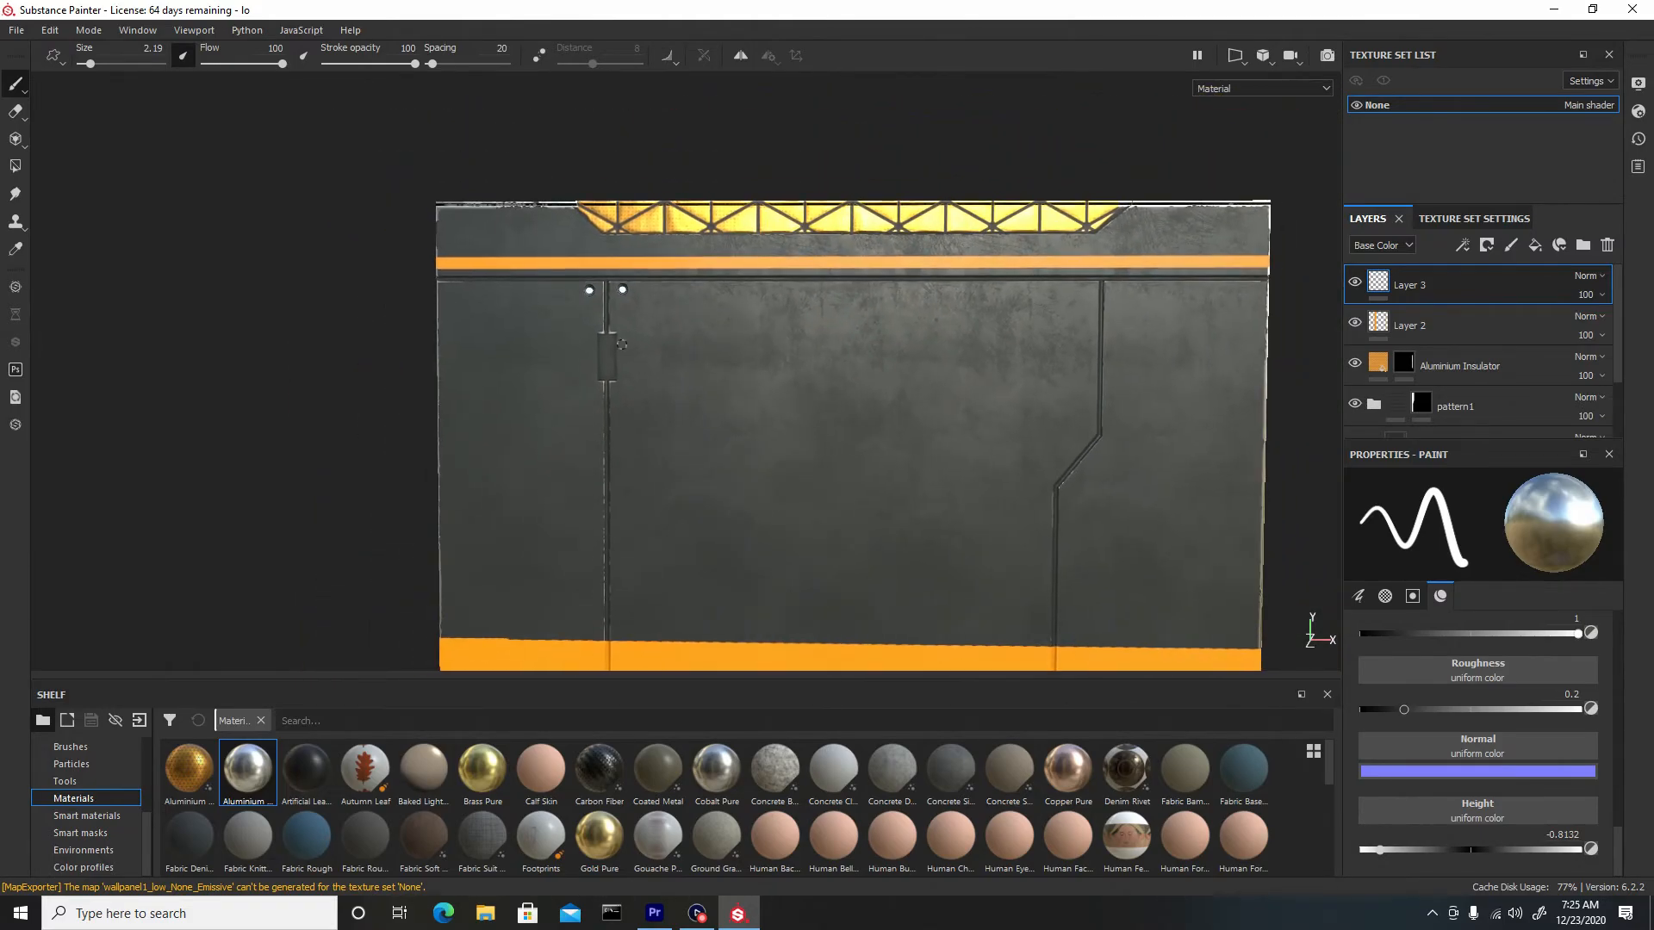
Stamp four rivets around the left seam's lower hinge, two above and two below it, under the wide orange stripe.
{"action": "middle_click_drag", "start_coordinate": [714, 465], "coordinate": [689, 102]}
{"action": "scroll", "coordinate": [576, 497], "scroll_direction": "up", "scroll_amount": 2}
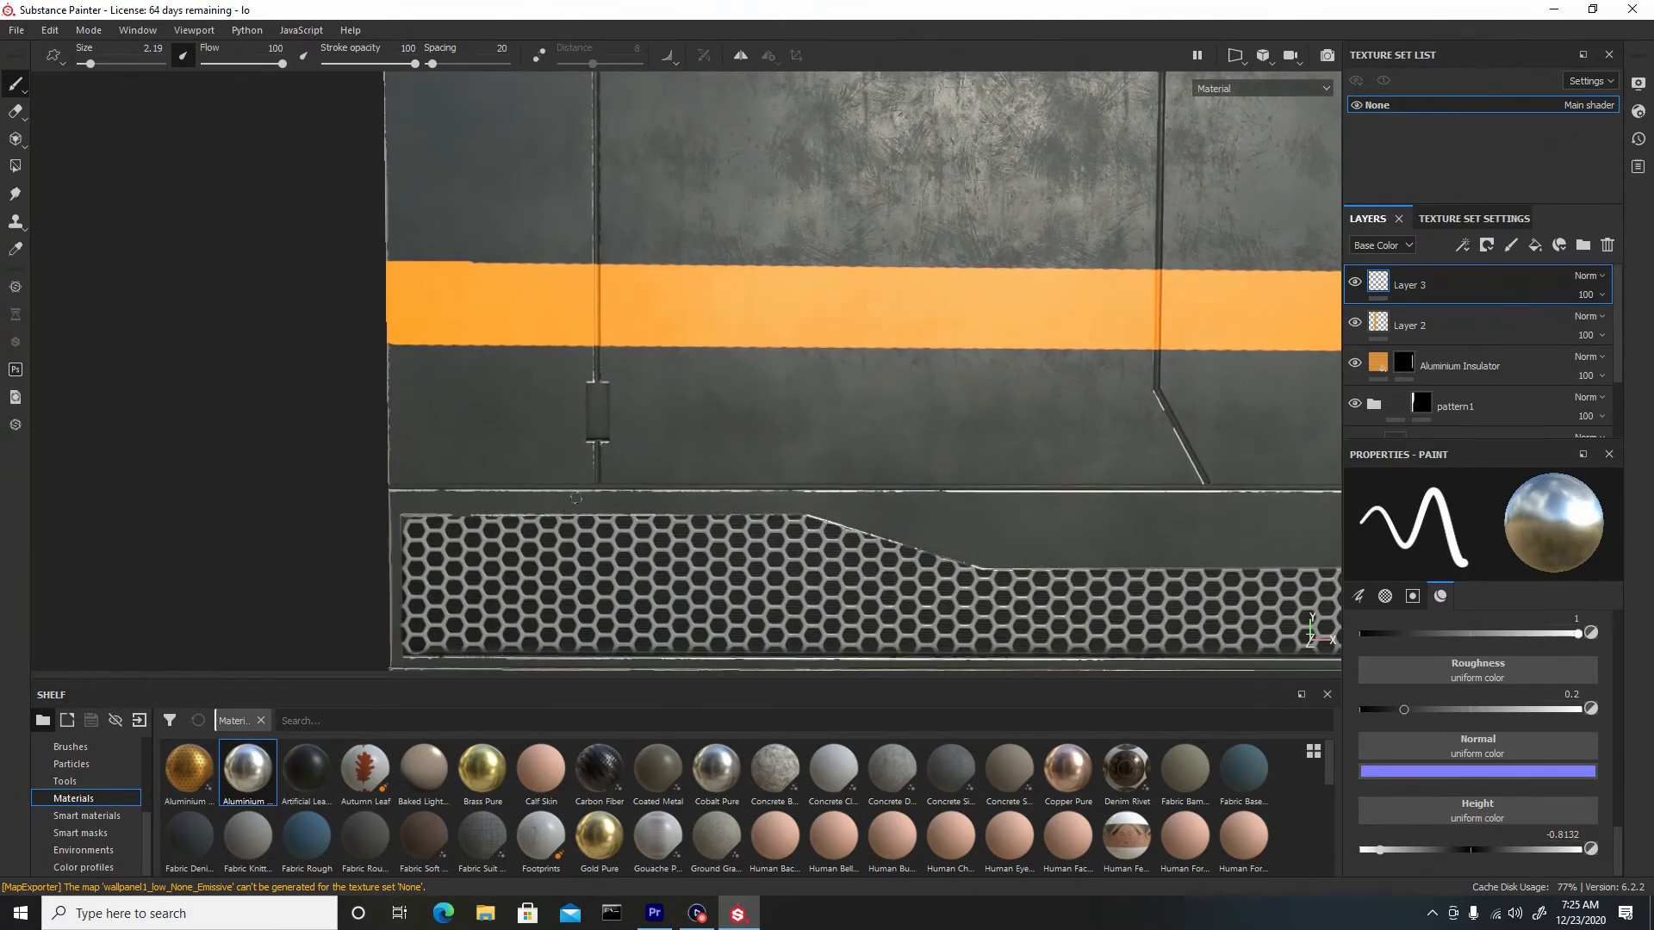
{"action": "left_click", "coordinate": [579, 475]}
{"action": "left_click", "coordinate": [579, 357]}
{"action": "left_click", "coordinate": [610, 359]}
Stamp four rivets beside the right seam's angled lower section, two at its upper end and two at its lower end.
{"action": "middle_click_drag", "start_coordinate": [935, 384], "coordinate": [542, 359], "text": "alt"}
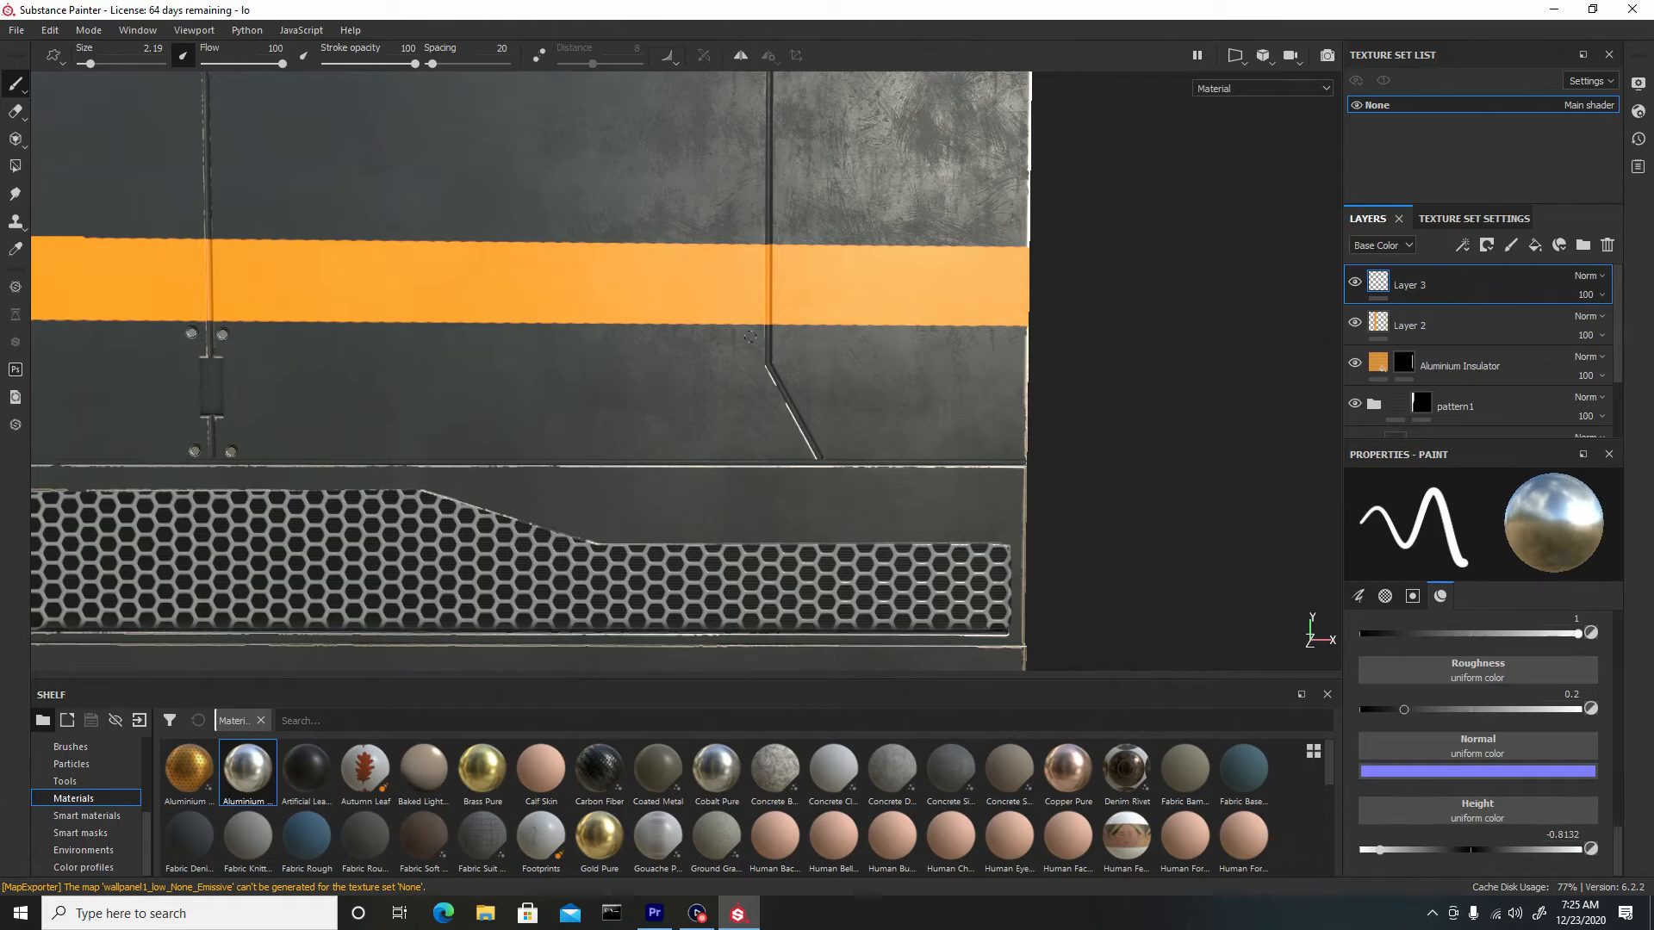
{"action": "left_click", "coordinate": [750, 336]}
{"action": "left_click", "coordinate": [791, 340]}
{"action": "left_click", "coordinate": [792, 453]}
{"action": "left_click", "coordinate": [842, 449]}
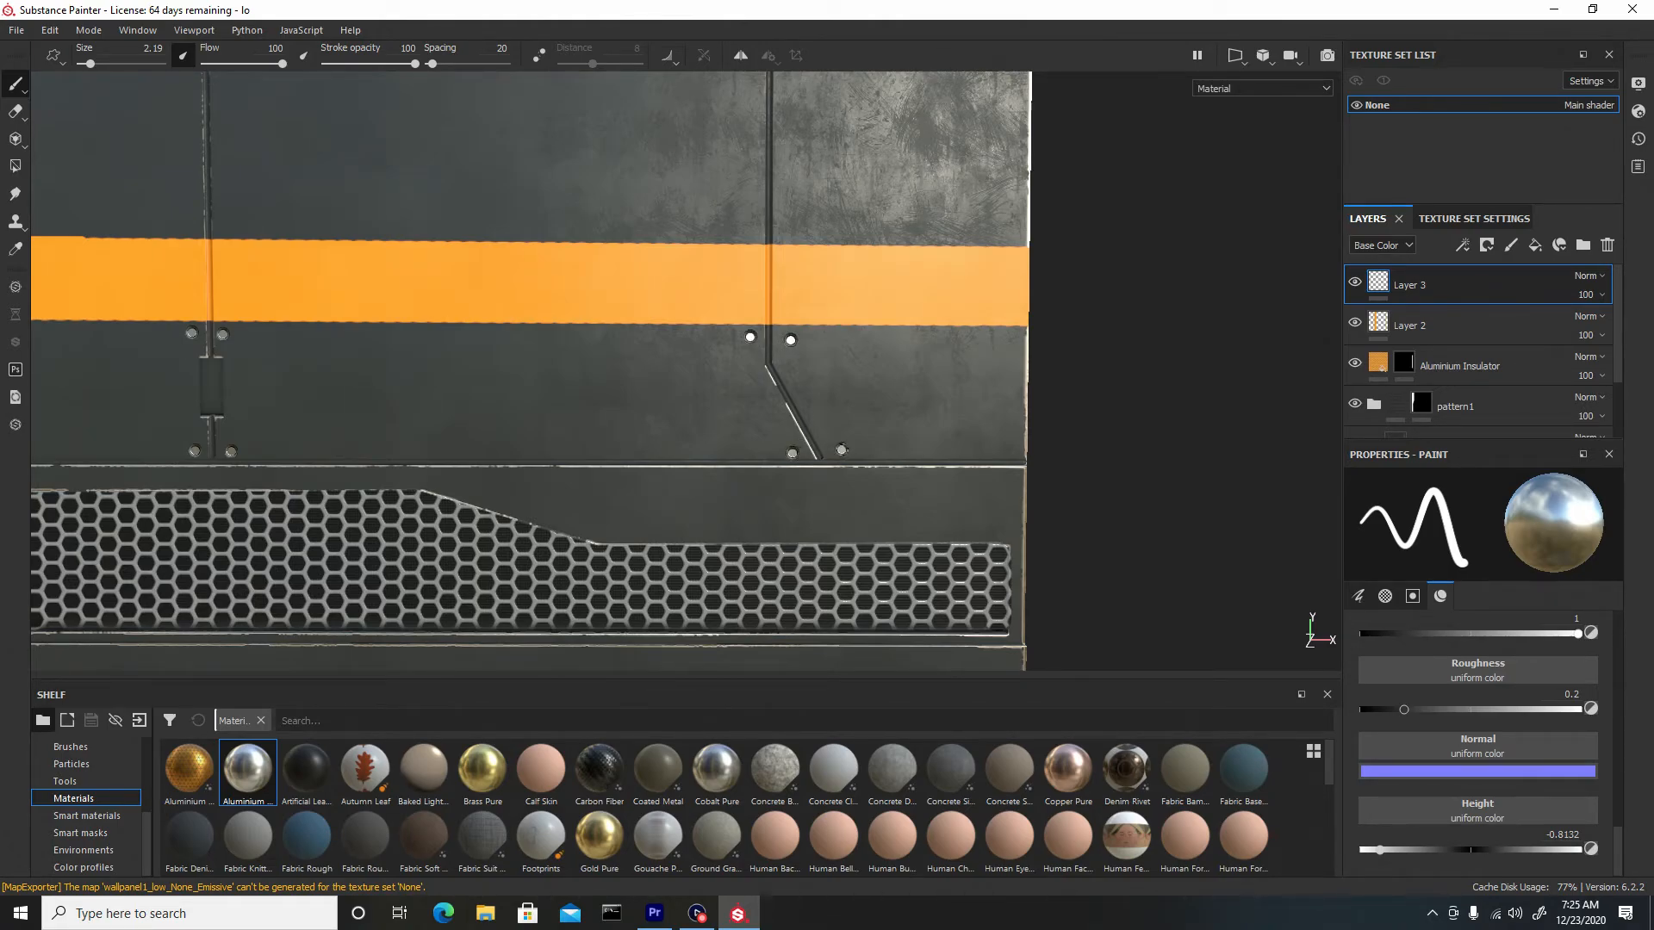
Stamp rivets at the main panel's four corners and on both sides of the right seam's upper end.
{"action": "left_click", "coordinate": [1012, 452]}
{"action": "right_click_drag", "start_coordinate": [1012, 452], "coordinate": [774, 127], "text": "alt"}
{"action": "middle_click_drag", "start_coordinate": [773, 127], "coordinate": [823, 388], "text": "alt"}
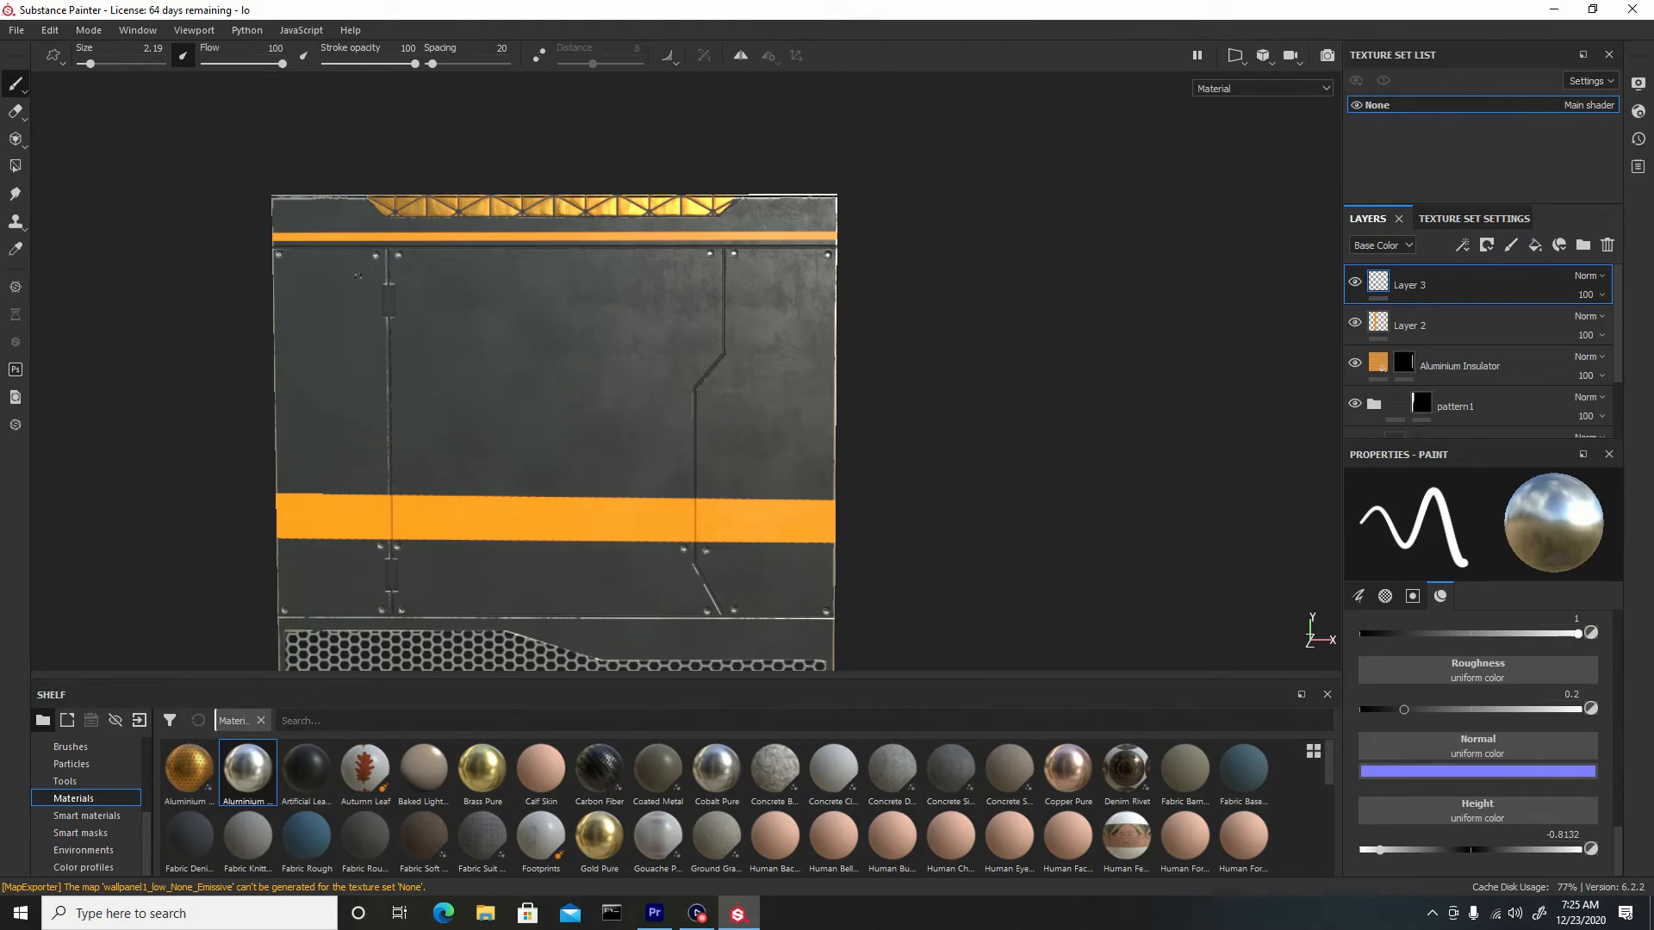
Examine the riveted wall panel as a whole from several distances.
{"action": "right_click_drag", "start_coordinate": [615, 428], "coordinate": [431, 247], "text": "alt"}
{"action": "middle_click_drag", "start_coordinate": [804, 502], "coordinate": [728, 409], "text": "alt"}
{"action": "mouse_move", "coordinate": [688, 430]}
{"action": "left_mouse_down", "text": "alt"}
{"action": "mouse_move", "coordinate": [764, 431]}
{"action": "mouse_move", "coordinate": [695, 444]}
{"action": "left_mouse_up", "text": "alt"}
{"action": "right_click_drag", "start_coordinate": [856, 502], "coordinate": [753, 406], "text": "alt"}
{"action": "middle_click_drag", "start_coordinate": [752, 406], "coordinate": [836, 456], "text": "alt"}
{"action": "mouse_move", "coordinate": [908, 565]}
{"action": "left_mouse_down", "text": "alt"}
{"action": "mouse_move", "coordinate": [898, 527]}
{"action": "mouse_move", "coordinate": [908, 541]}
{"action": "left_mouse_up", "text": "alt"}
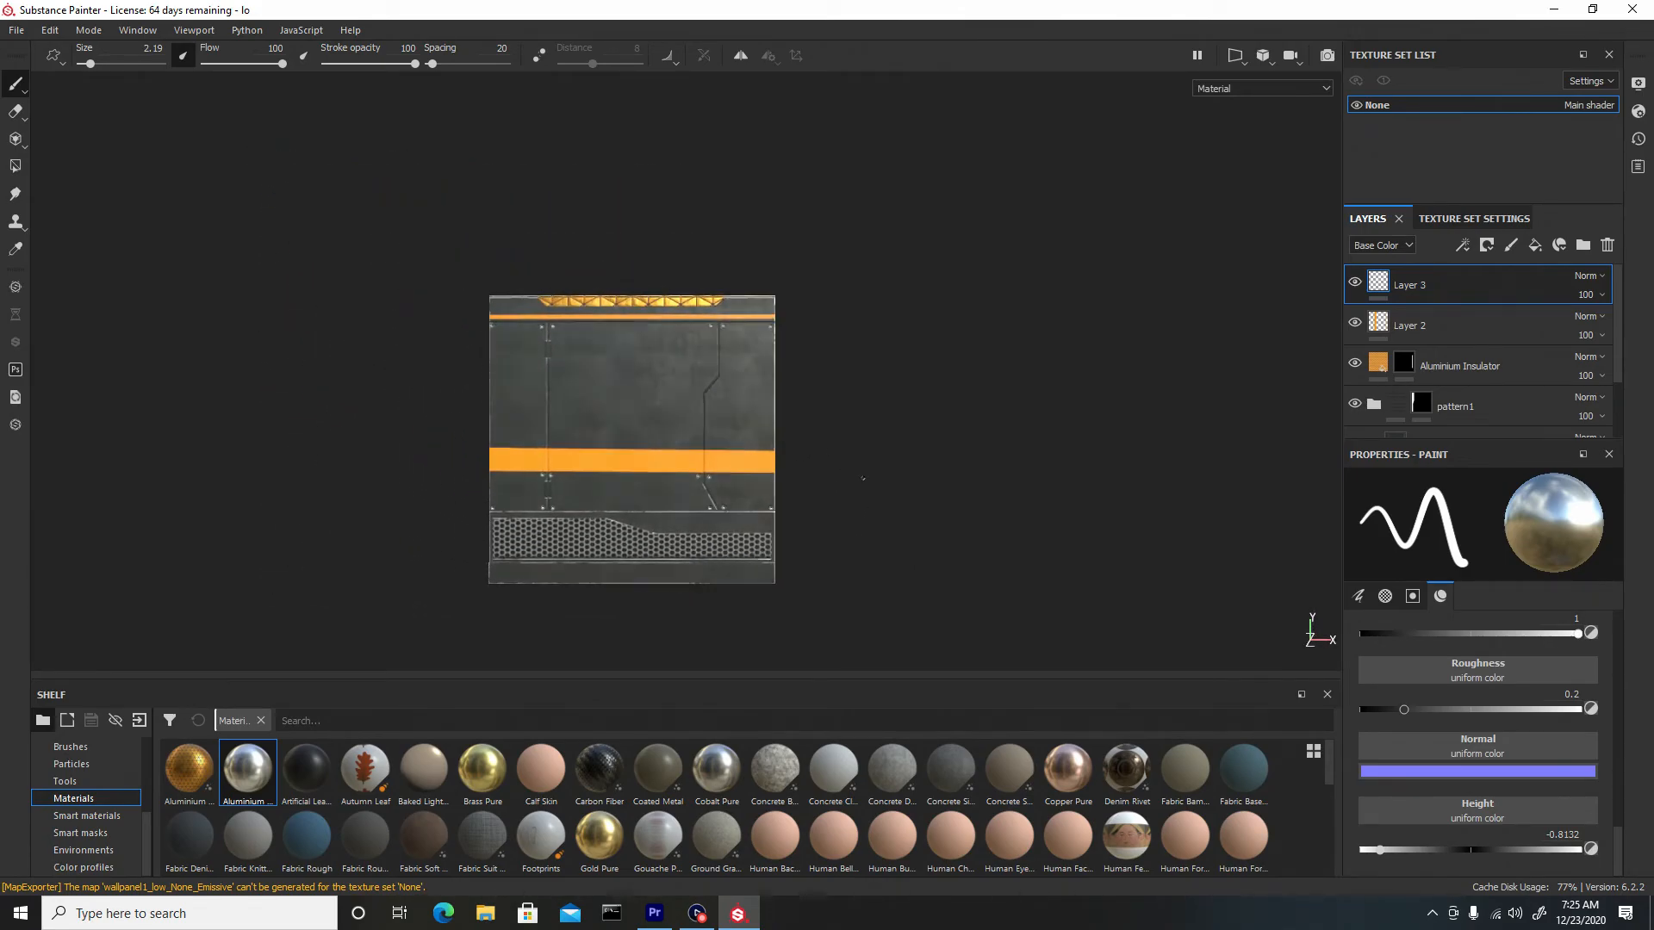
{"action": "right_click_drag", "start_coordinate": [878, 509], "coordinate": [976, 656], "text": "alt"}
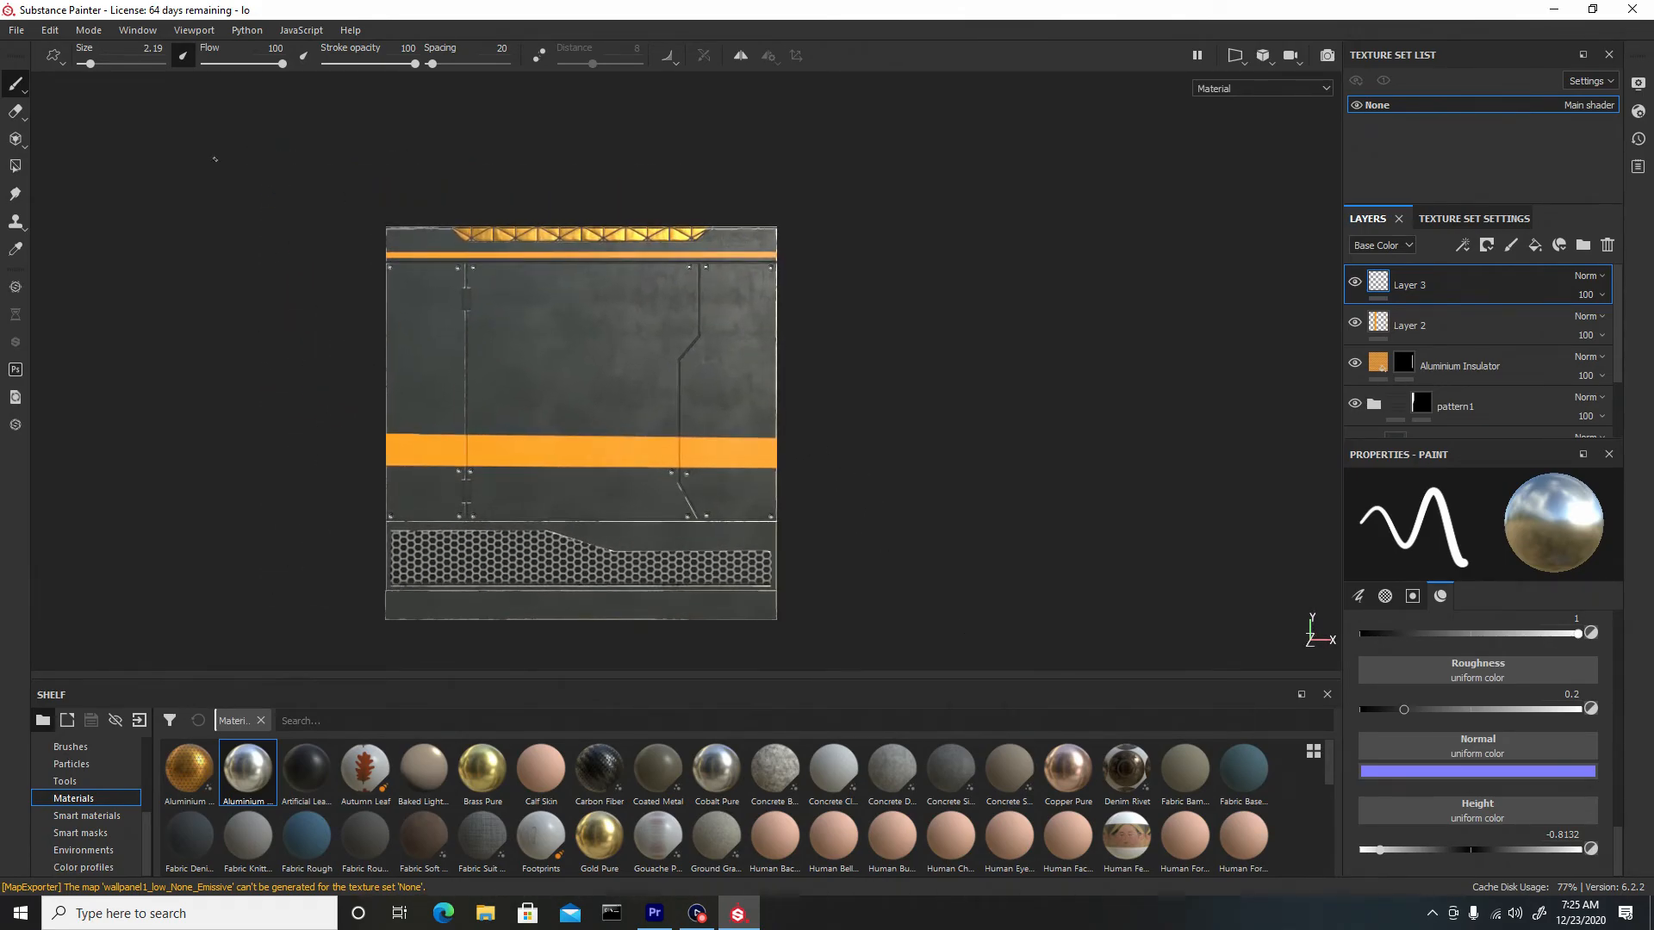
Open the texture export settings and set the export size to 4096.
{"action": "left_click", "coordinate": [16, 31]}
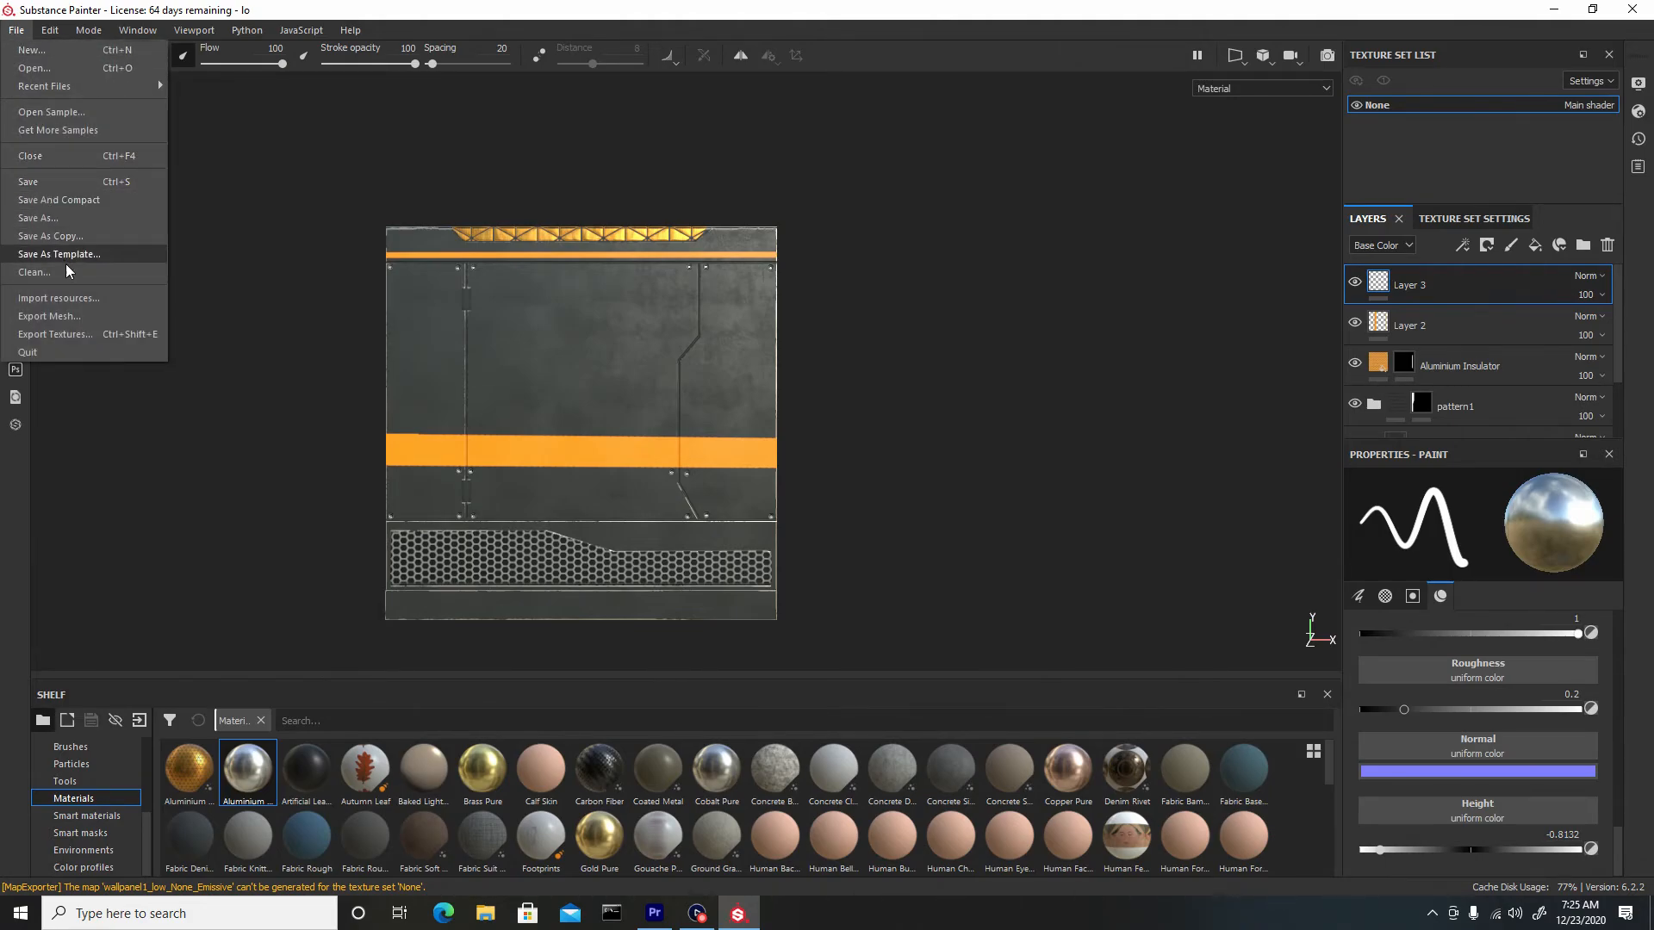
{"action": "left_click", "coordinate": [70, 335]}
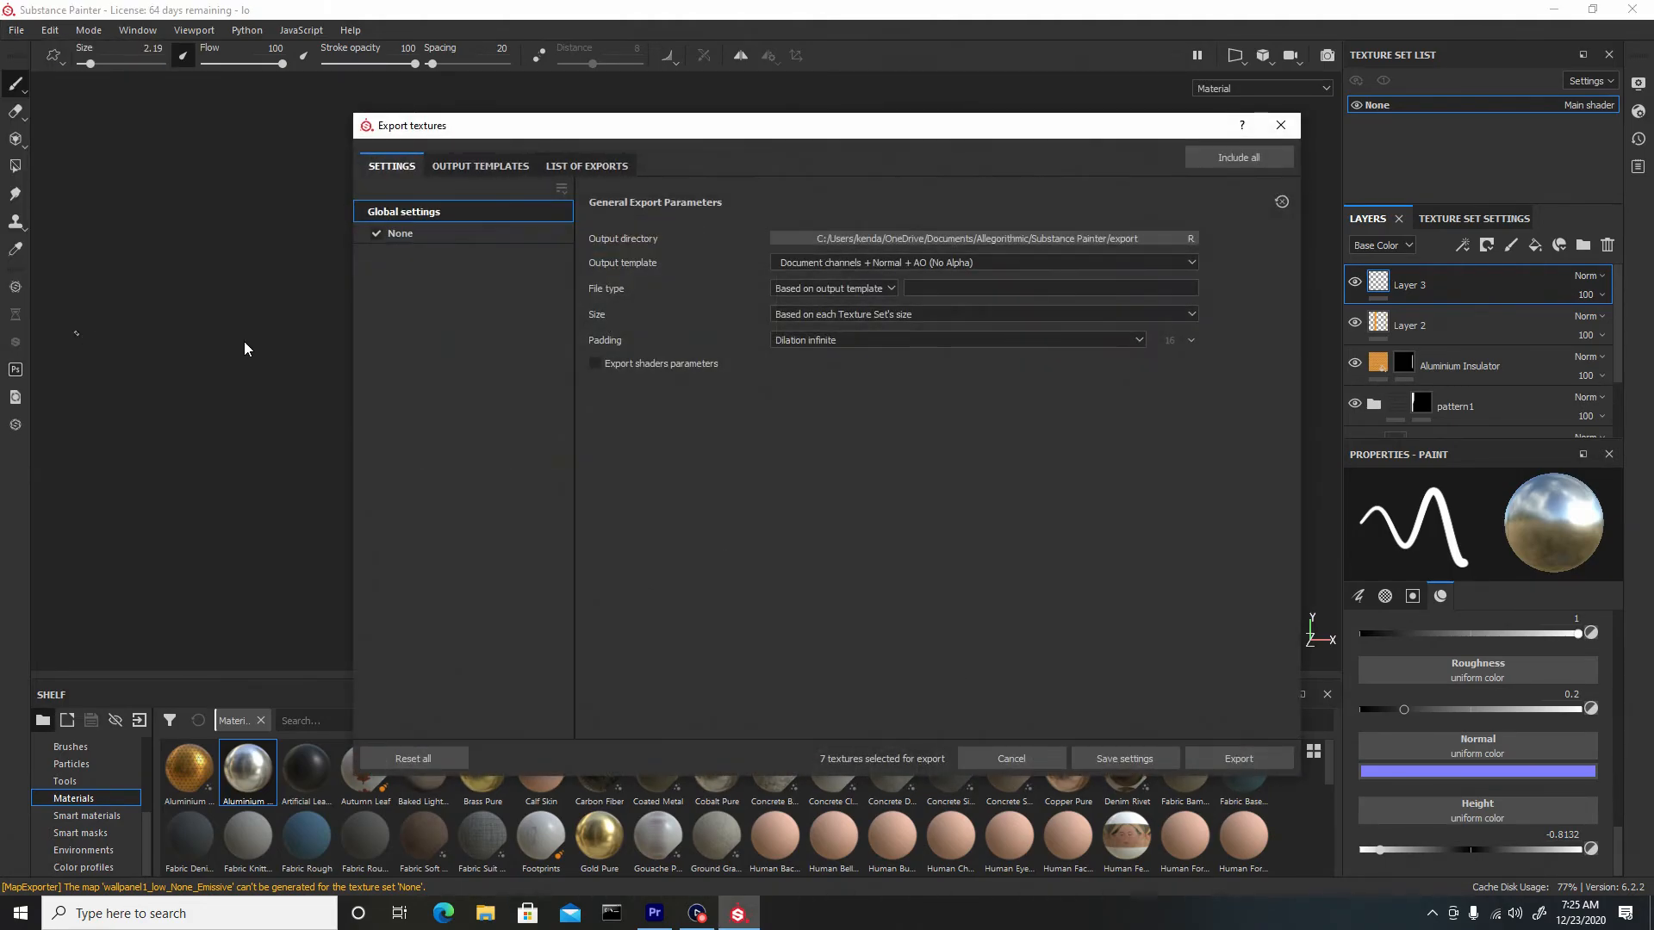
{"action": "left_click", "coordinate": [821, 311]}
{"action": "left_click", "coordinate": [795, 413]}
{"action": "left_click", "coordinate": [793, 314]}
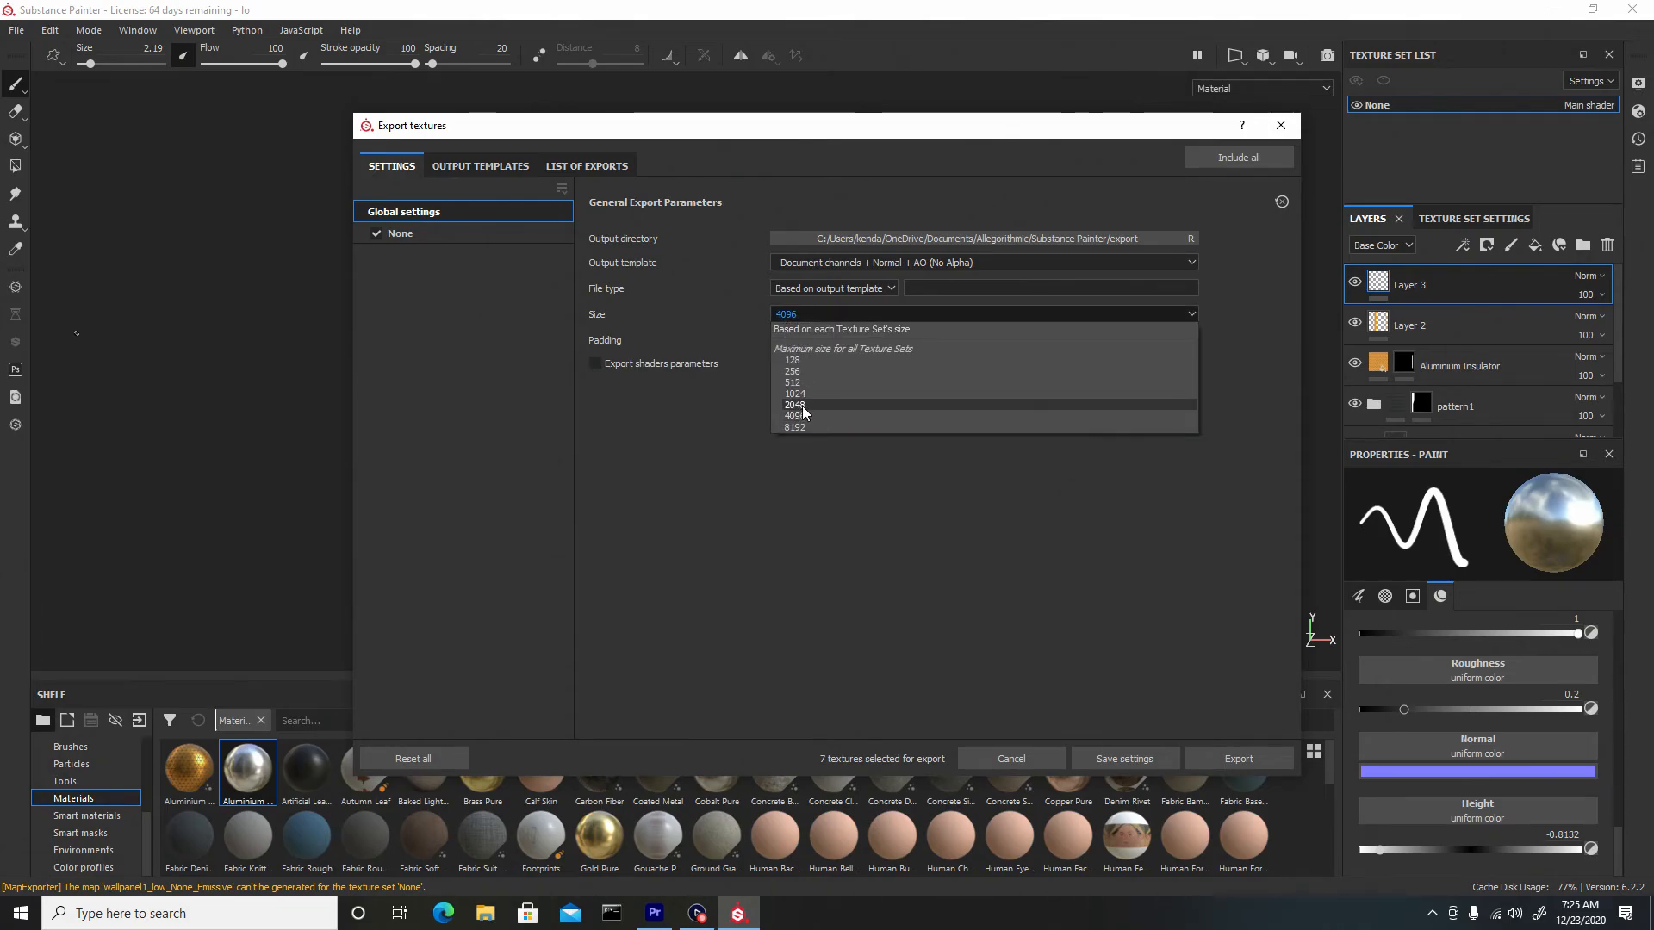
{"action": "left_click", "coordinate": [803, 415]}
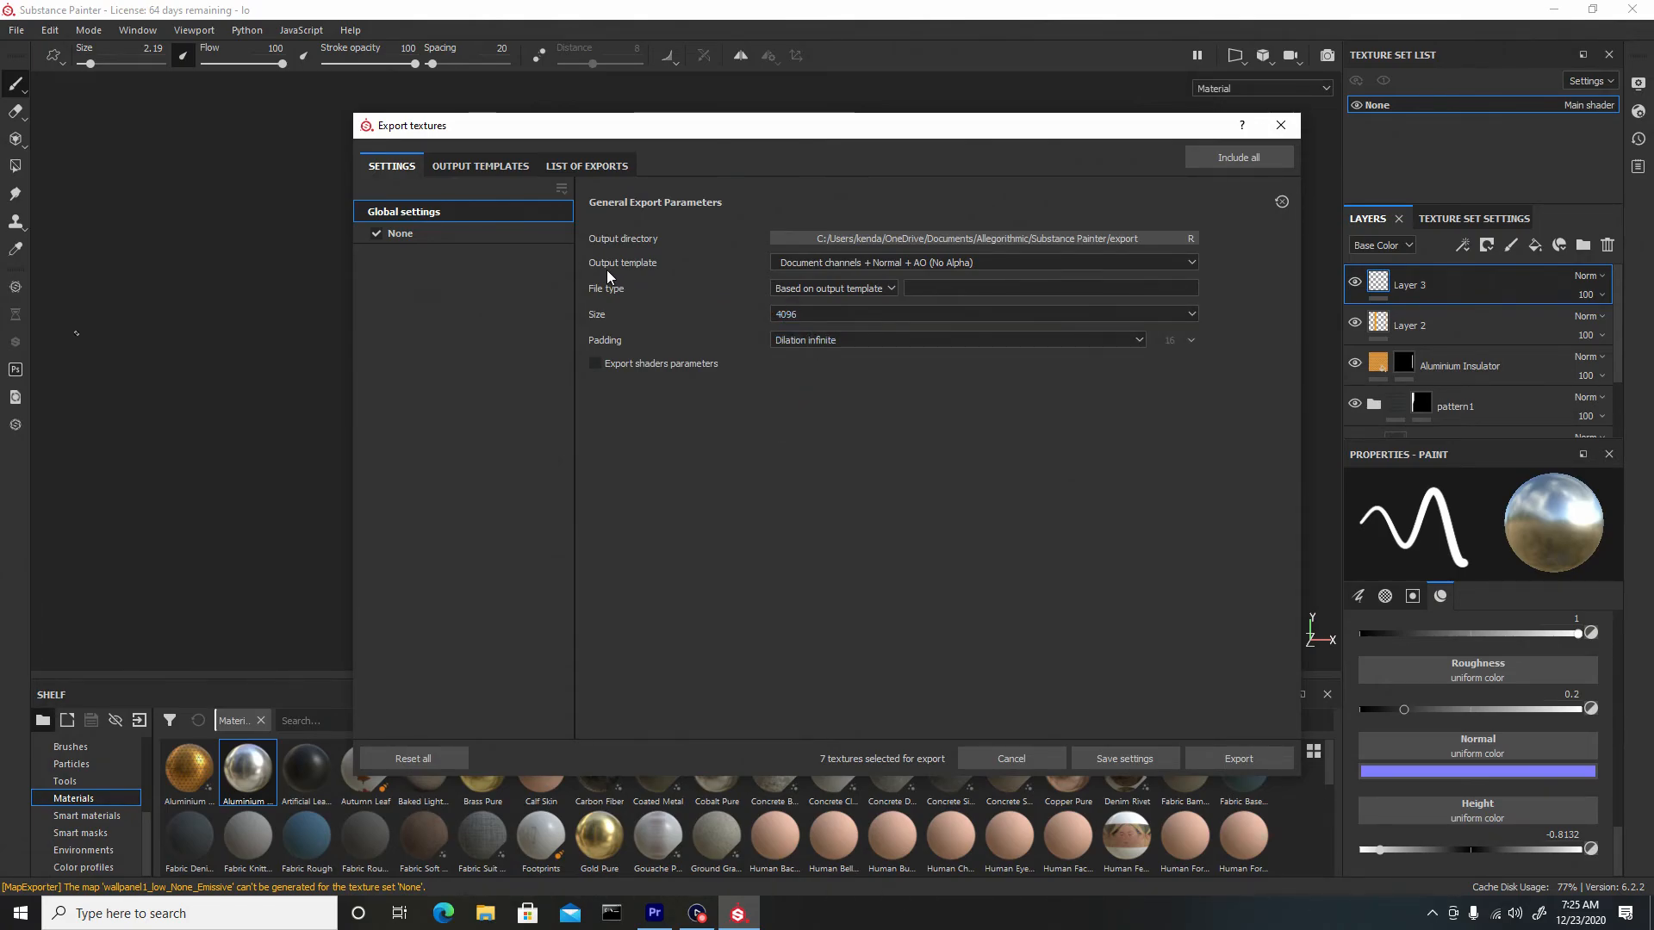
Set the export's output template to Unreal Engine 4 (Packed).
{"action": "left_click", "coordinate": [921, 265]}
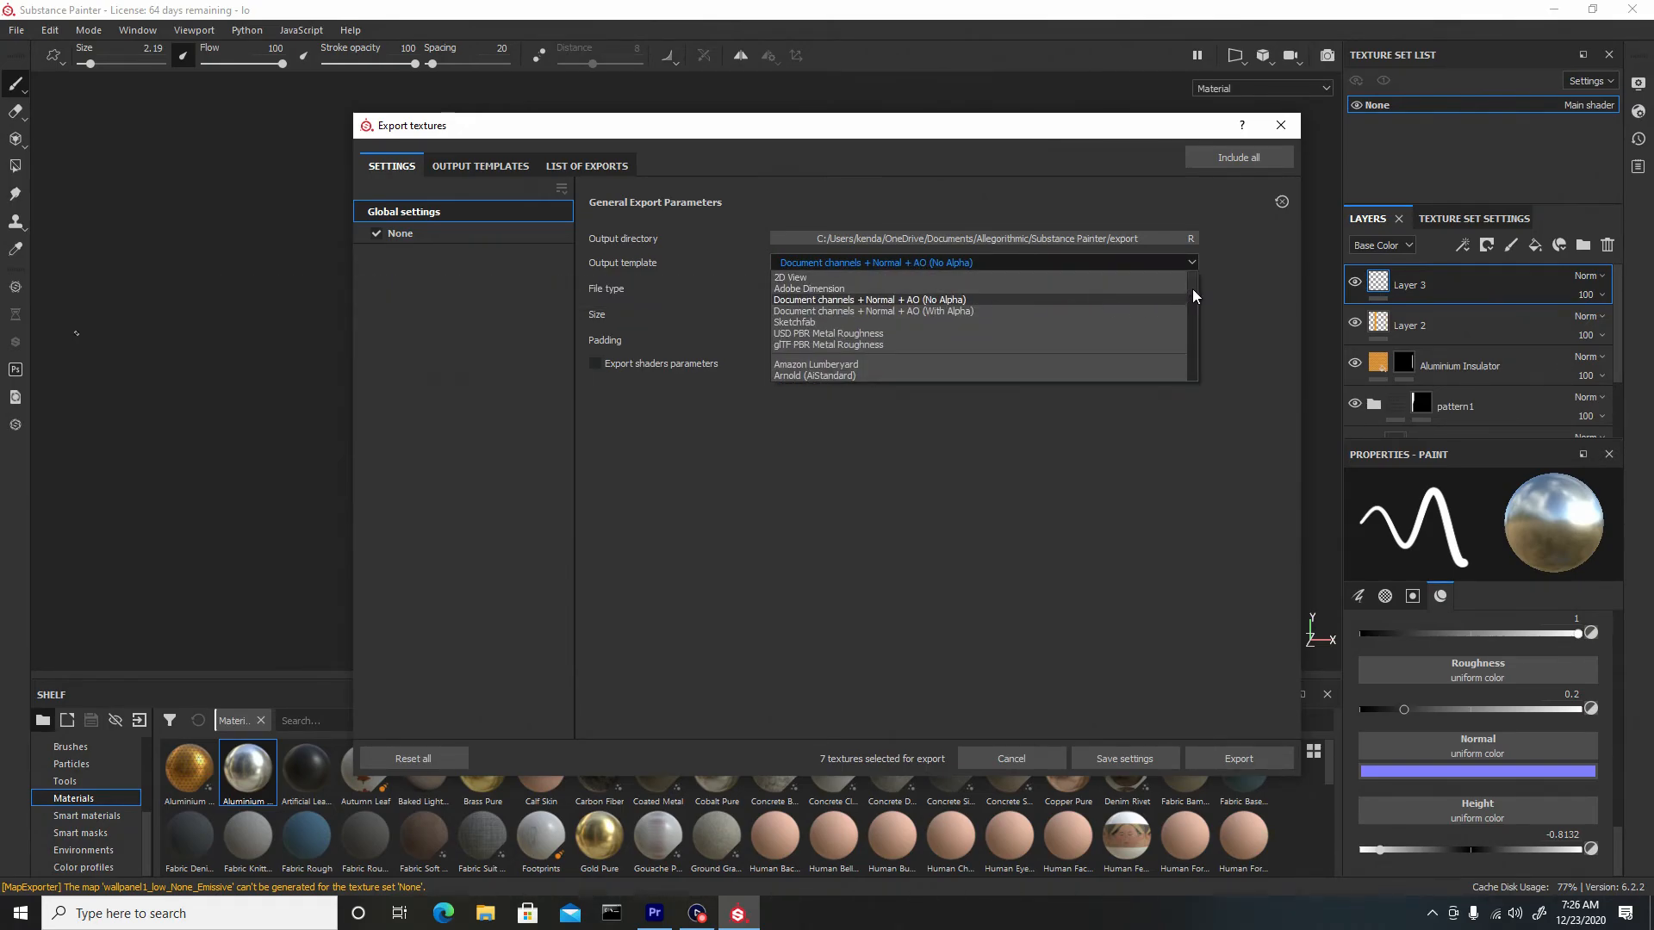
{"action": "left_click_drag", "start_coordinate": [1192, 287], "coordinate": [1199, 359]}
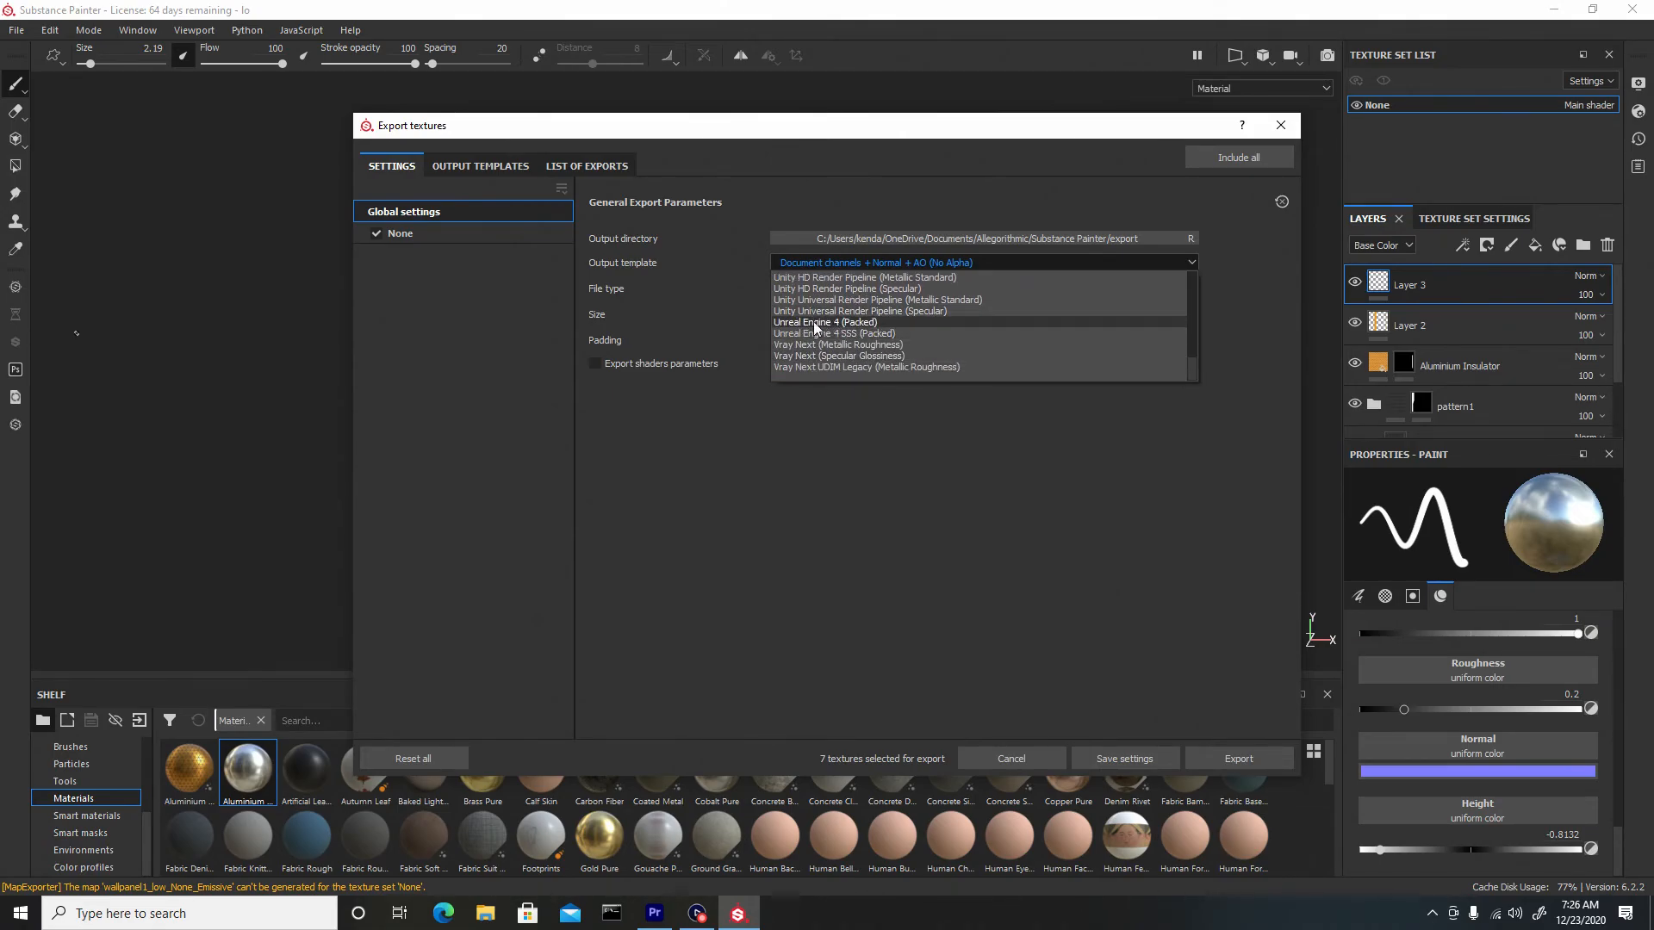
{"action": "left_click", "coordinate": [872, 324]}
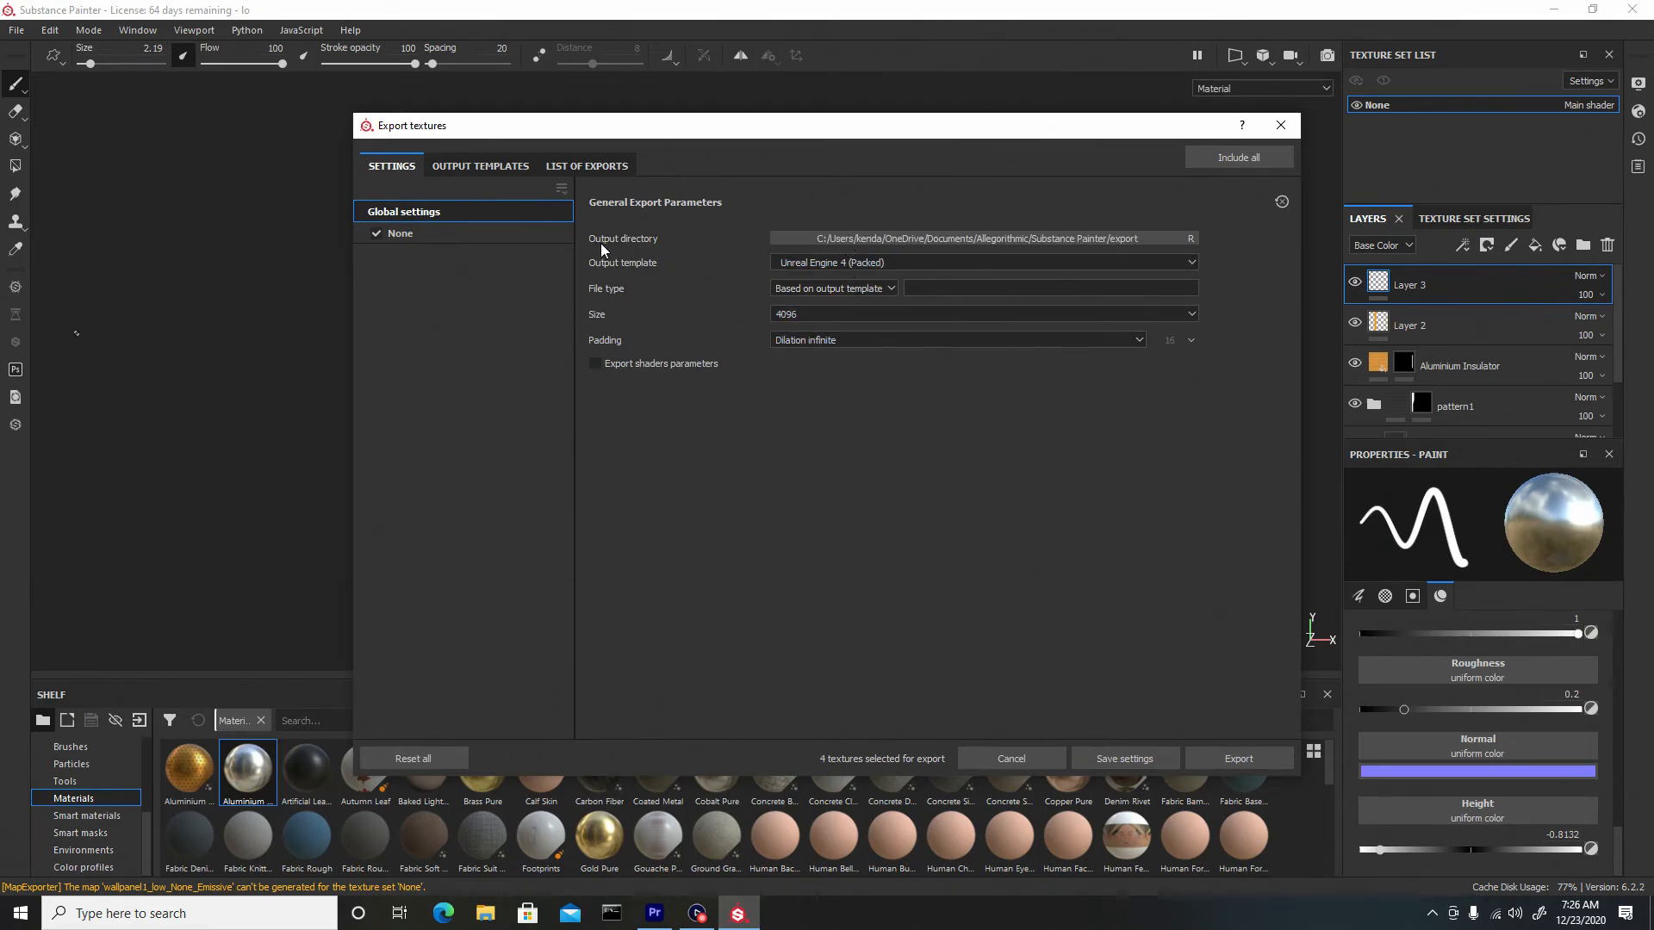
Browse for the export's output directory to D:/Kaj Art Tuts/udemy/UE4 PIP-LINE/Low Poly.
{"action": "left_click", "coordinate": [853, 240]}
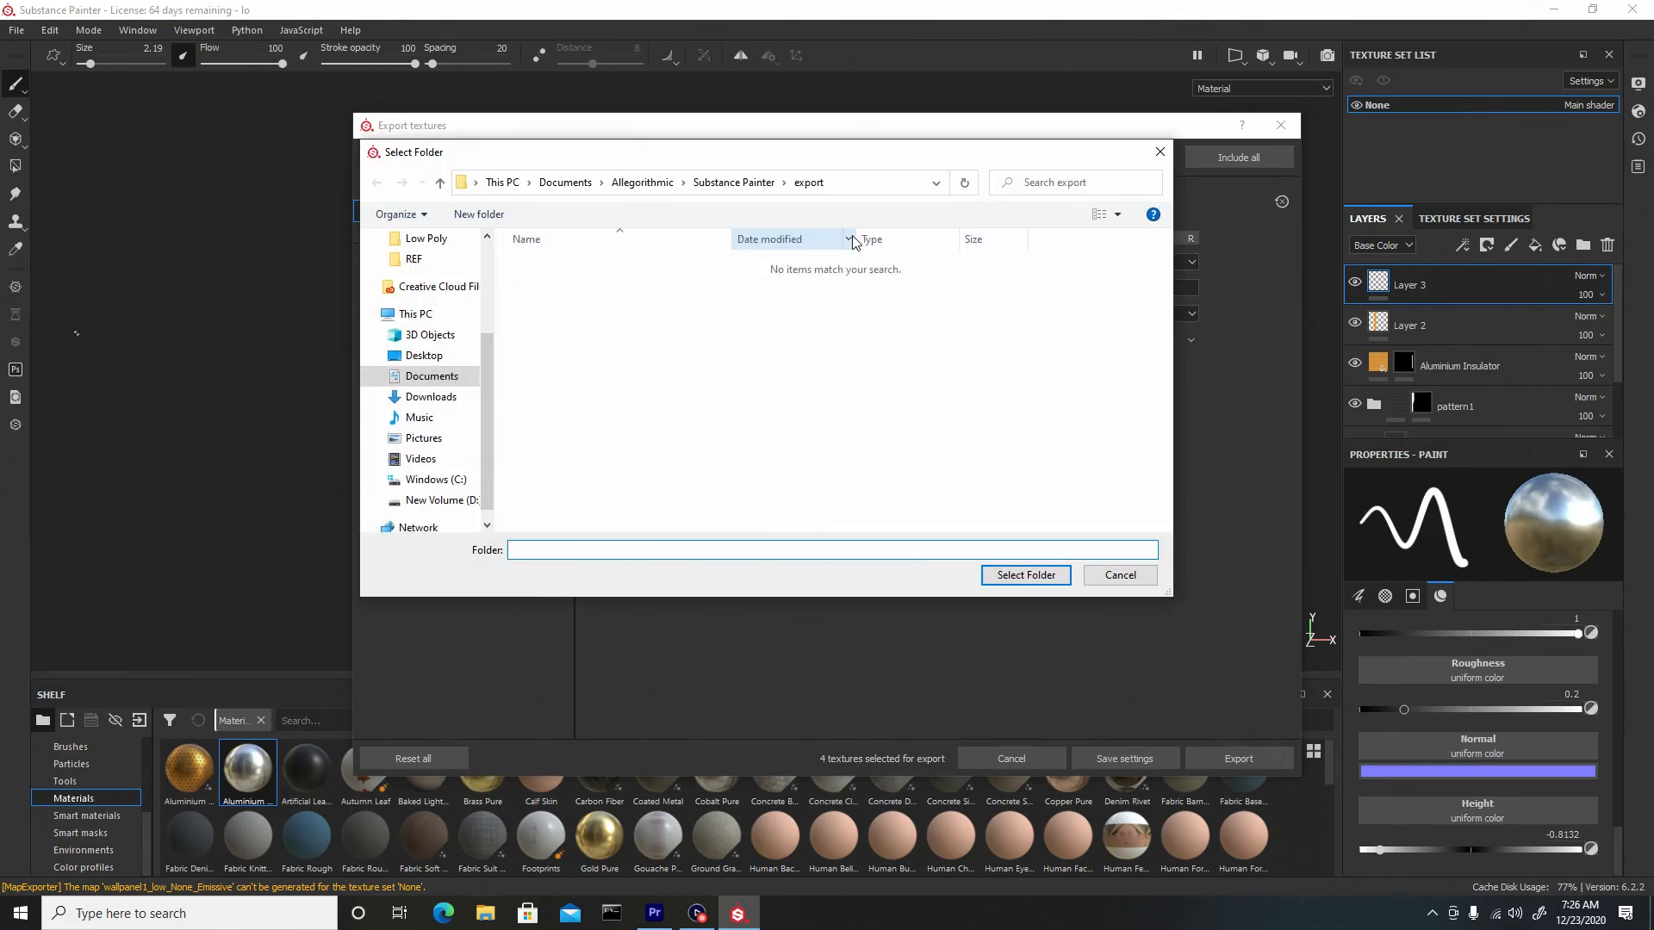
{"action": "left_click", "coordinate": [435, 500]}
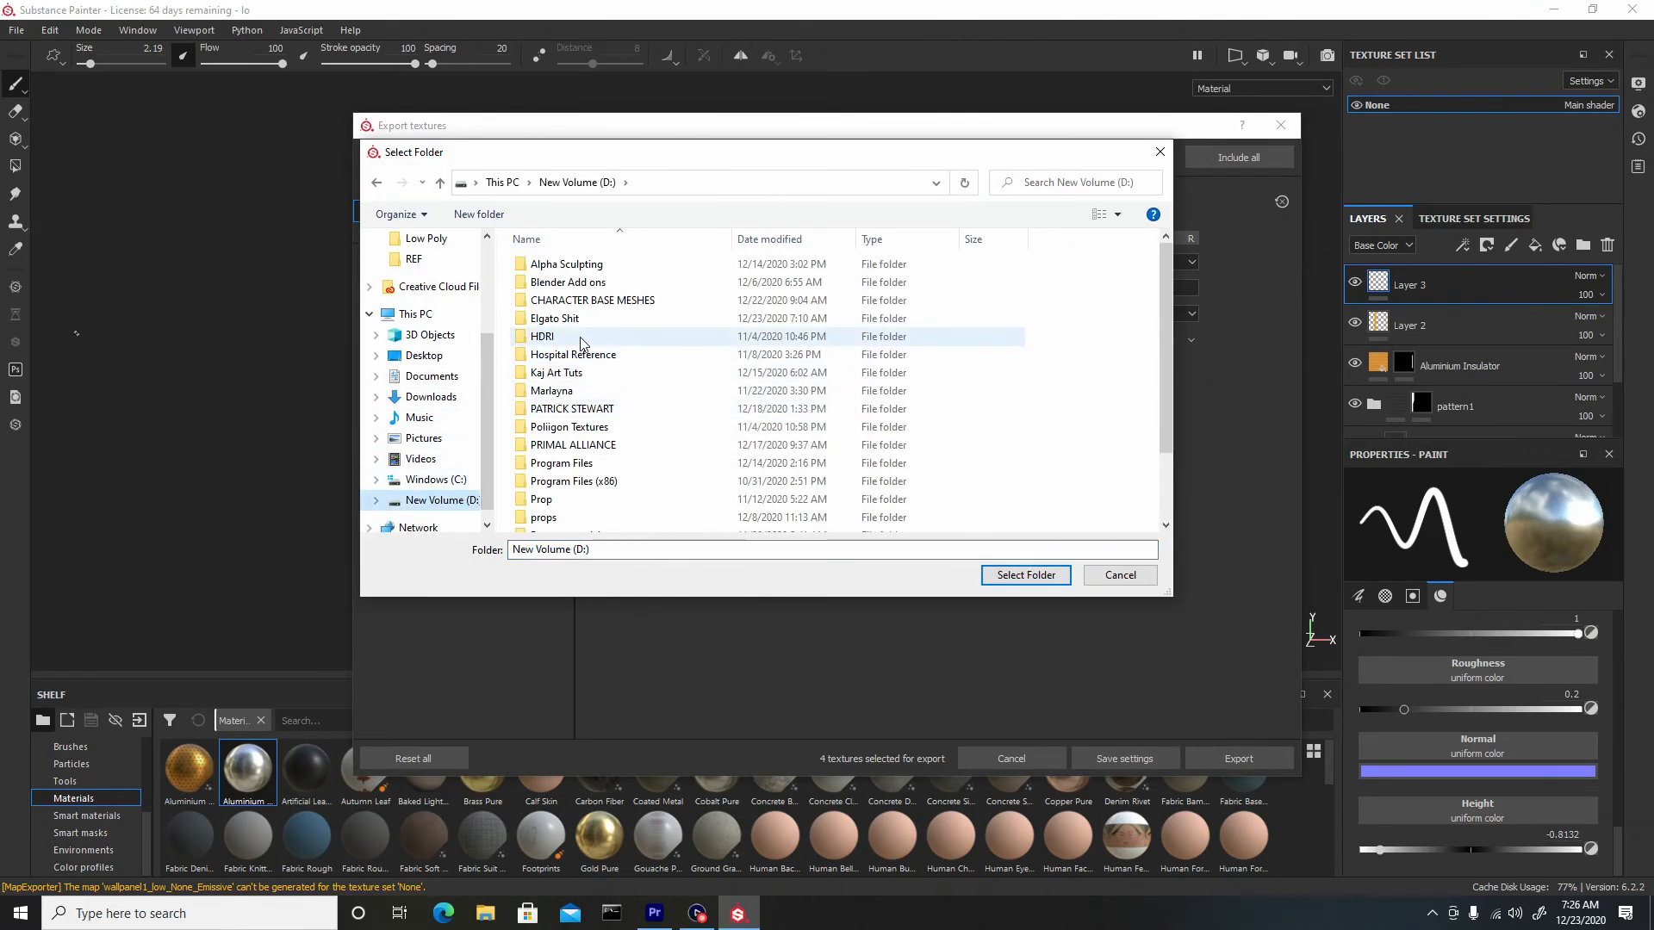
{"action": "double_click", "coordinate": [584, 376]}
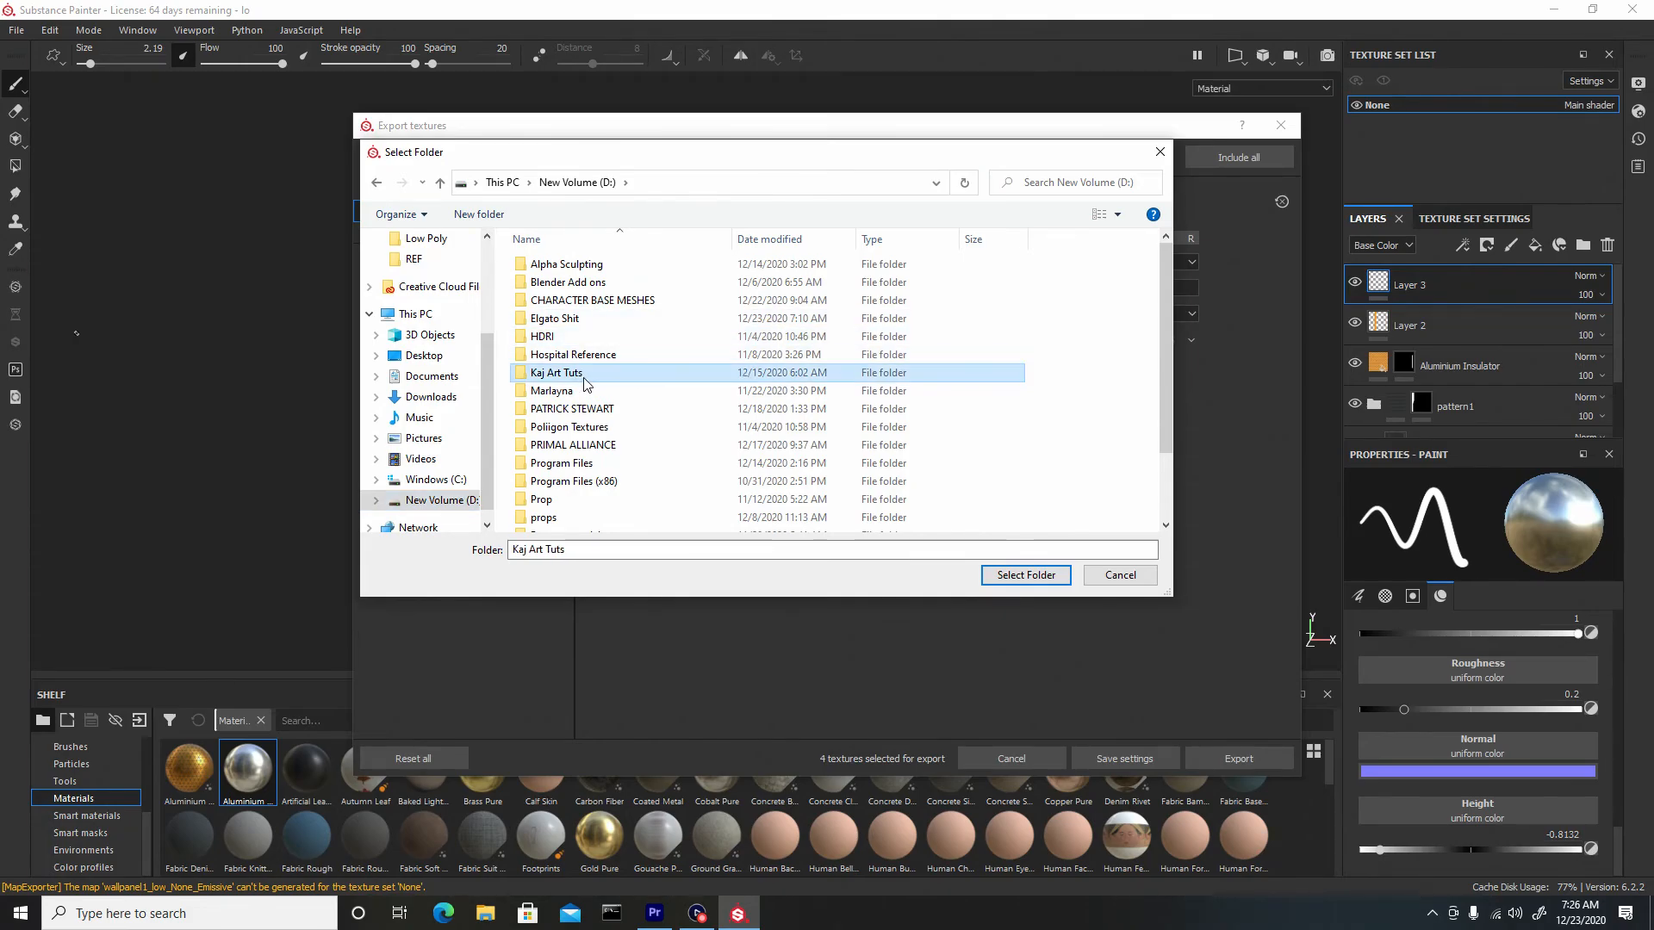
{"action": "double_click", "coordinate": [558, 270]}
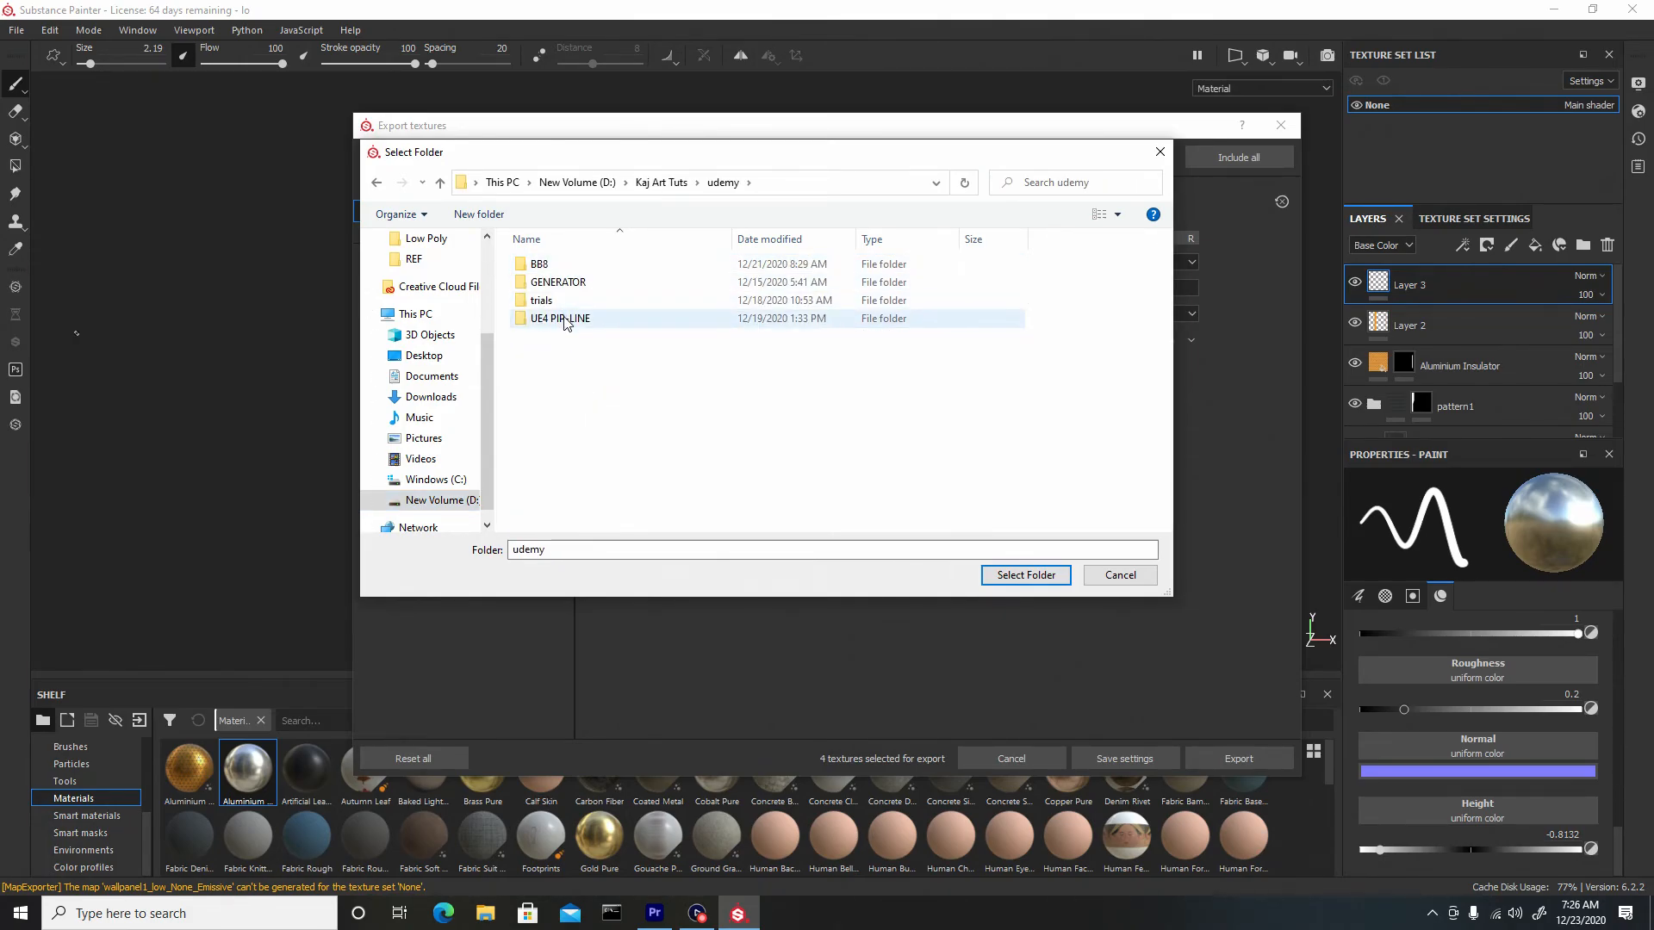
{"action": "double_click", "coordinate": [566, 318]}
{"action": "double_click", "coordinate": [552, 284]}
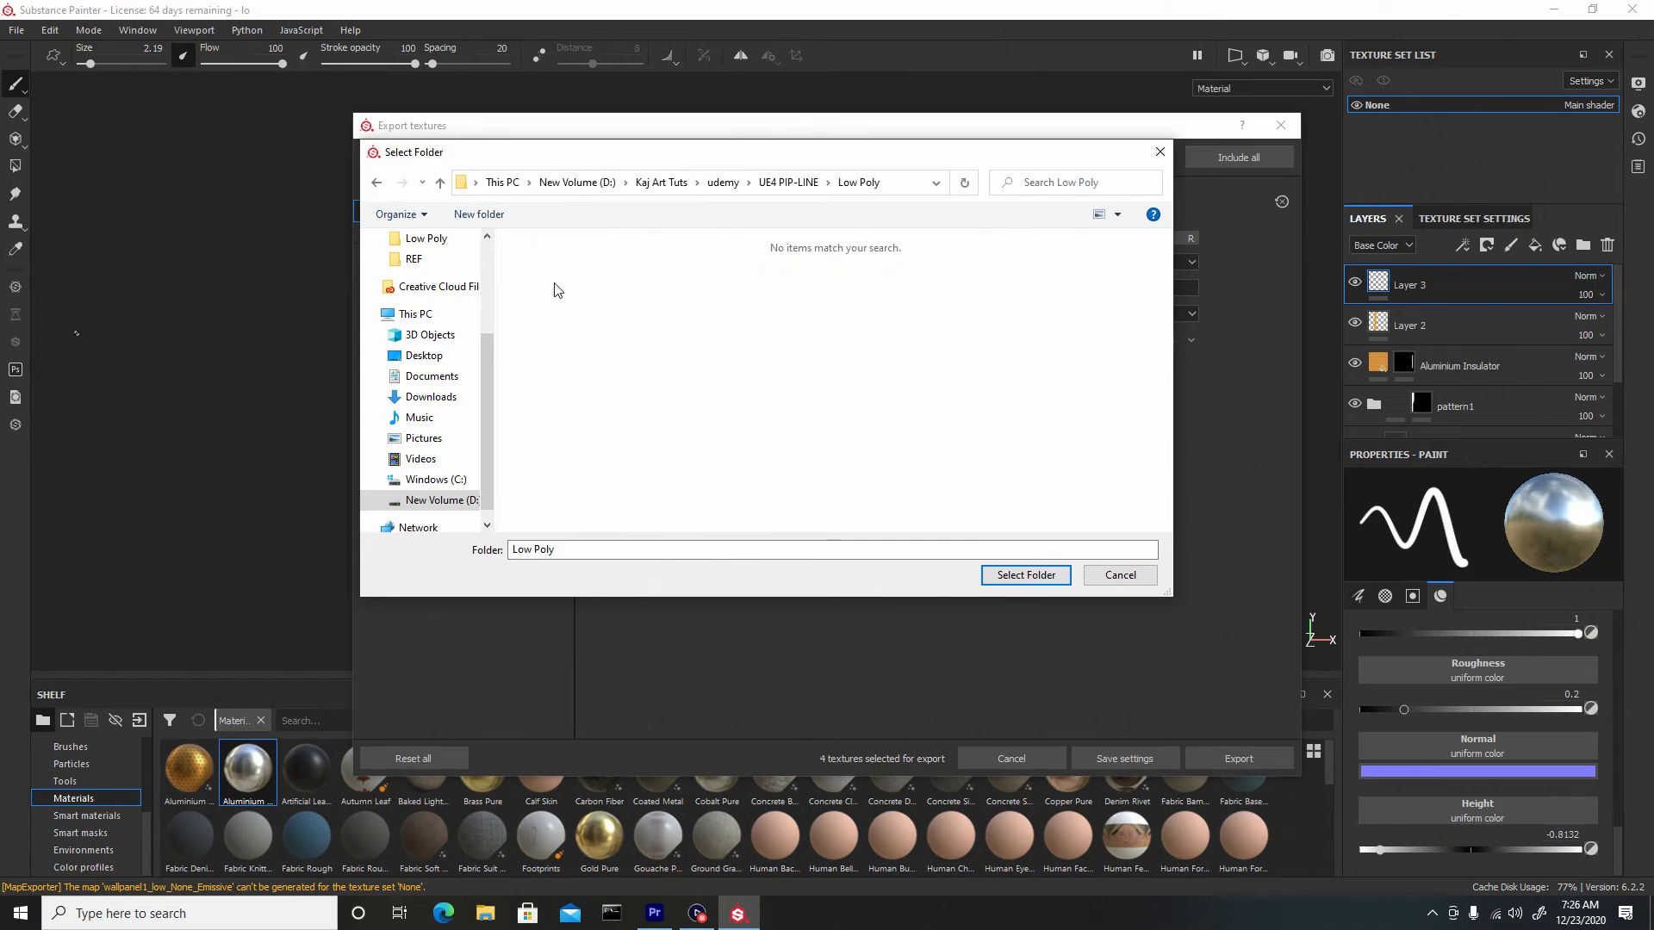
Create a new folder named Wallpanel1_Textures inside the Low Poly folder.
{"action": "left_click", "coordinate": [465, 214]}
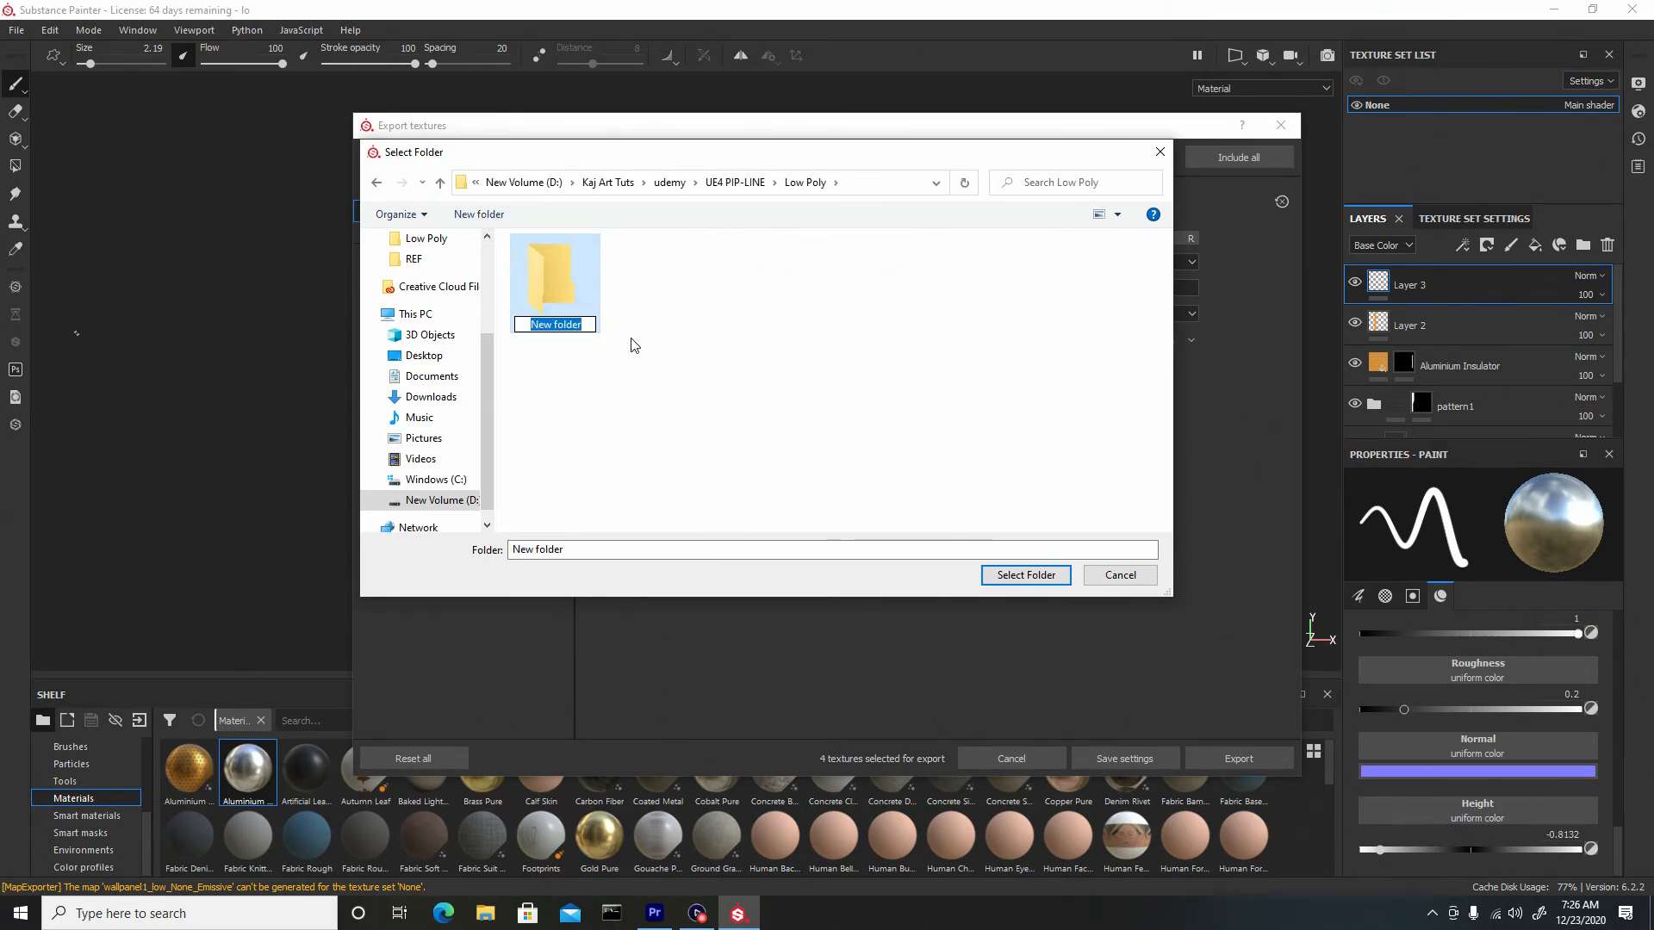
{"action": "type", "text": "W"}
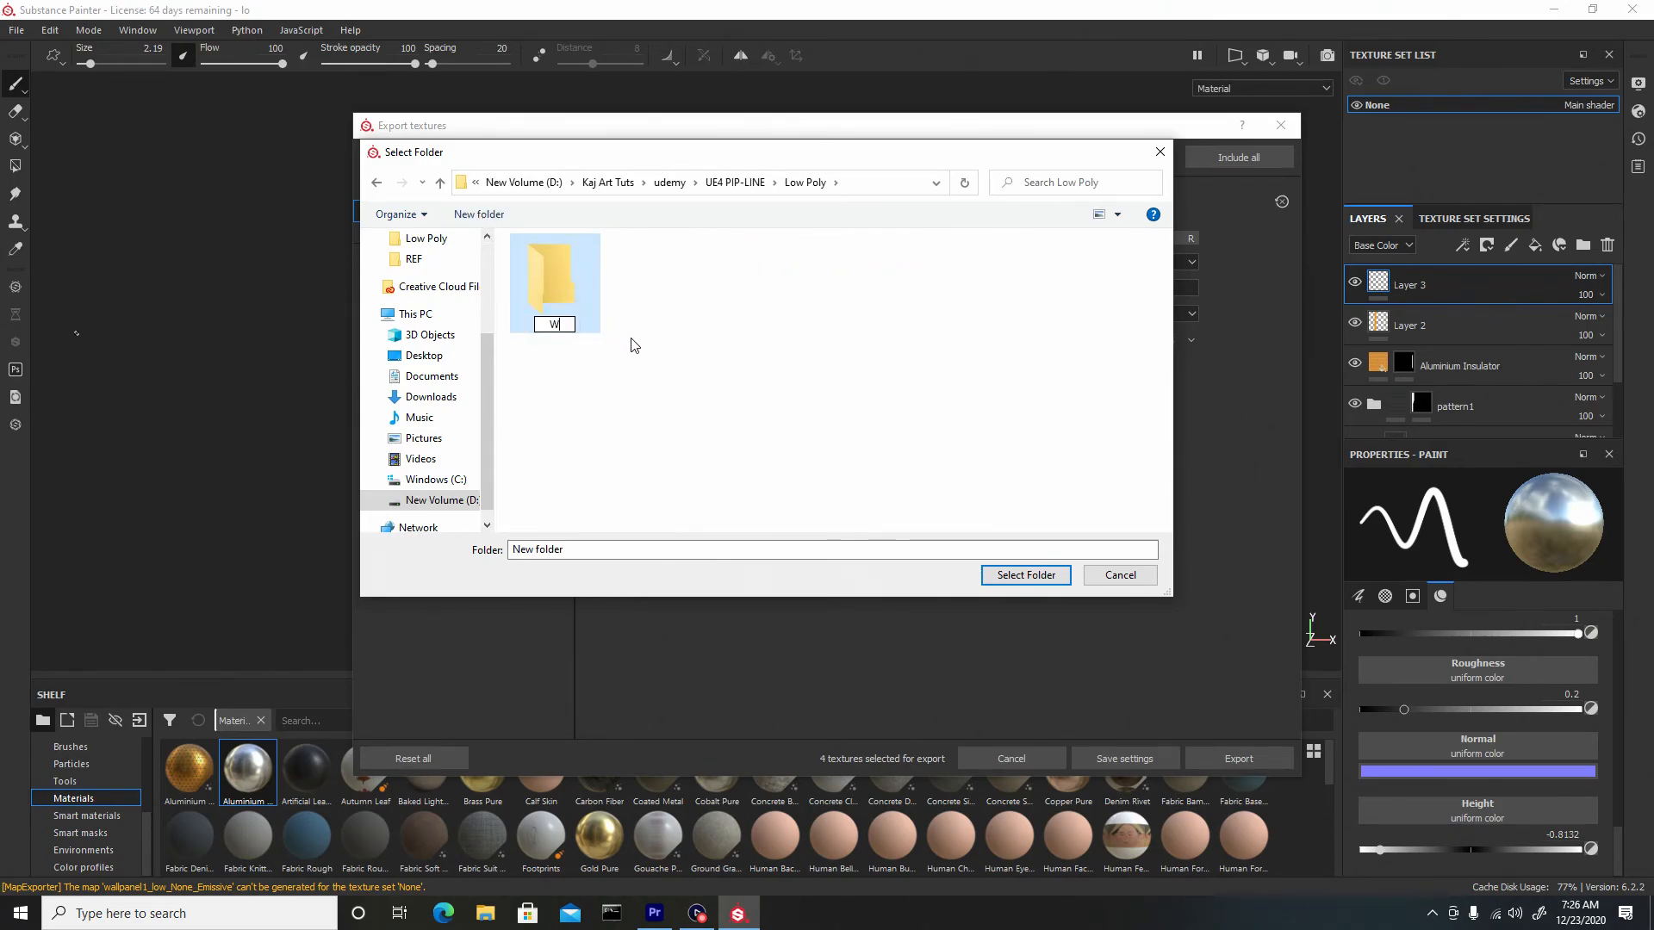
{"action": "type", "text": "allpanel1_Textures"}
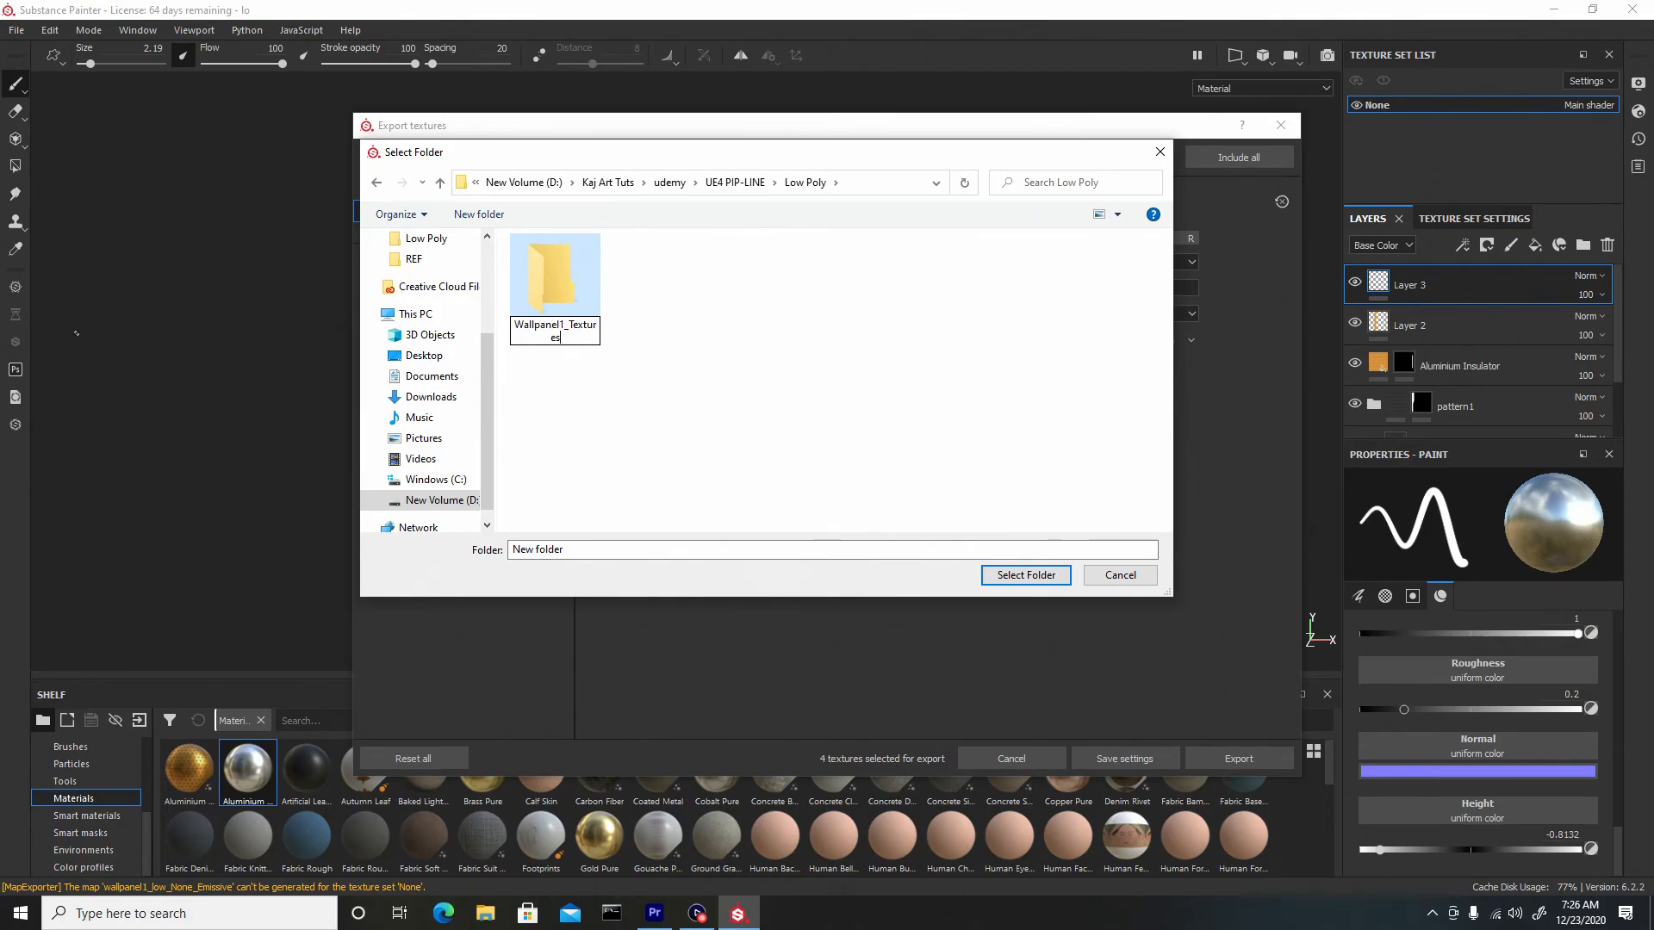
{"action": "key", "text": "Return"}
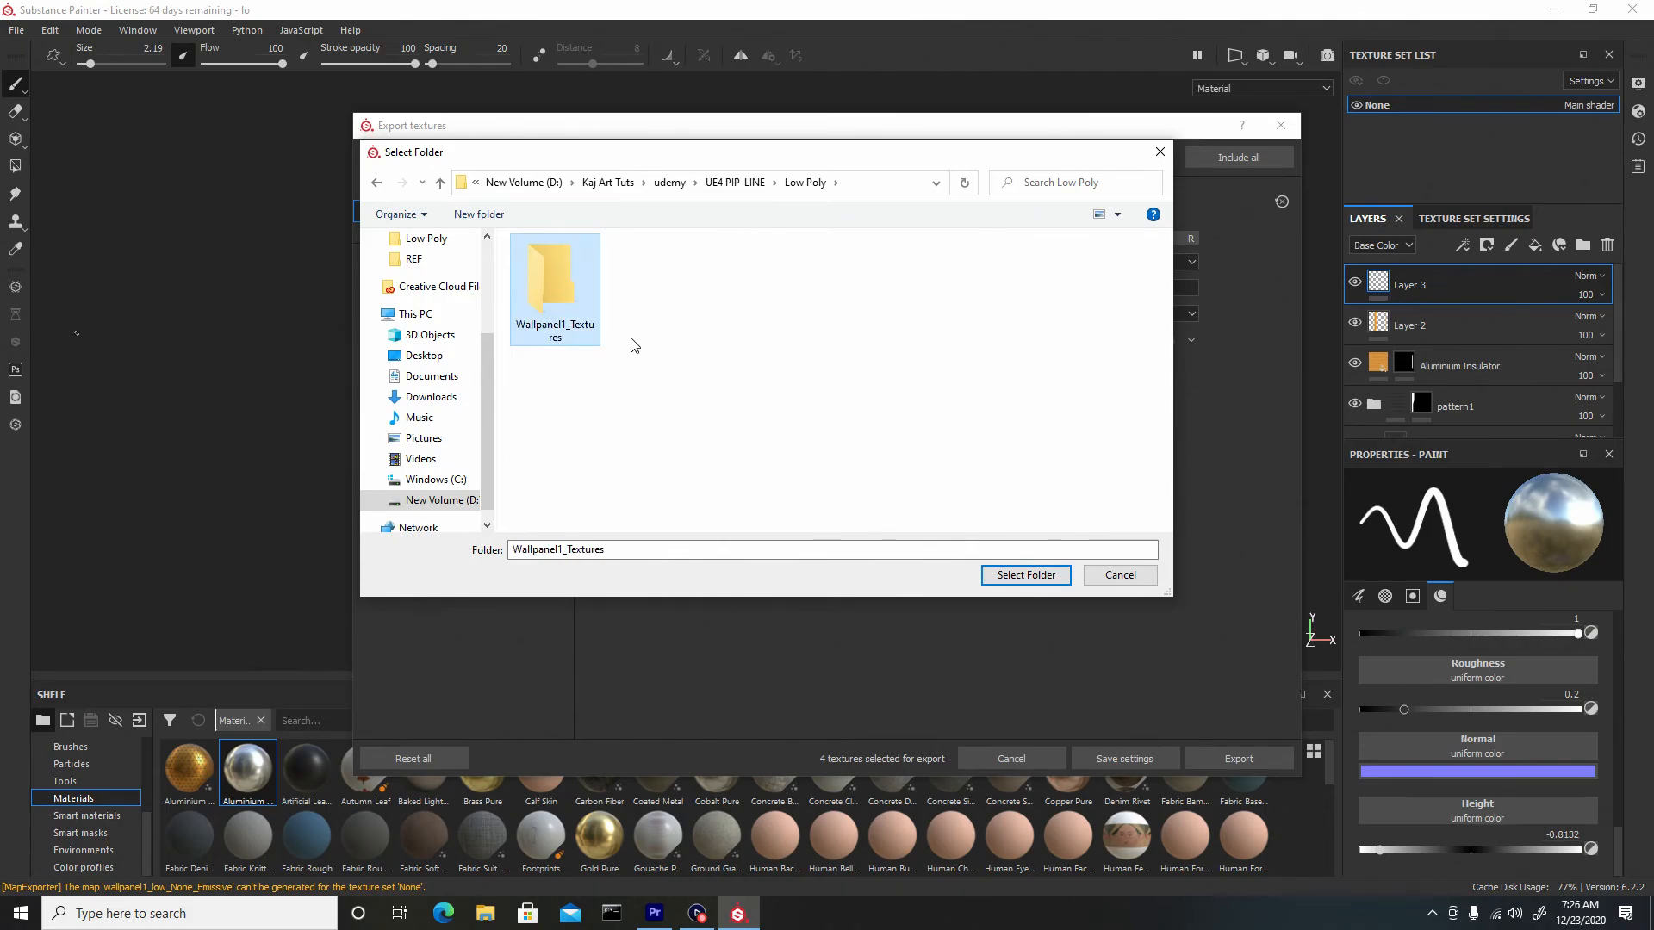
Choose the Wallpanel1_Textures folder as output directory, export the wall panel textures and close the export window.
{"action": "double_click", "coordinate": [551, 266]}
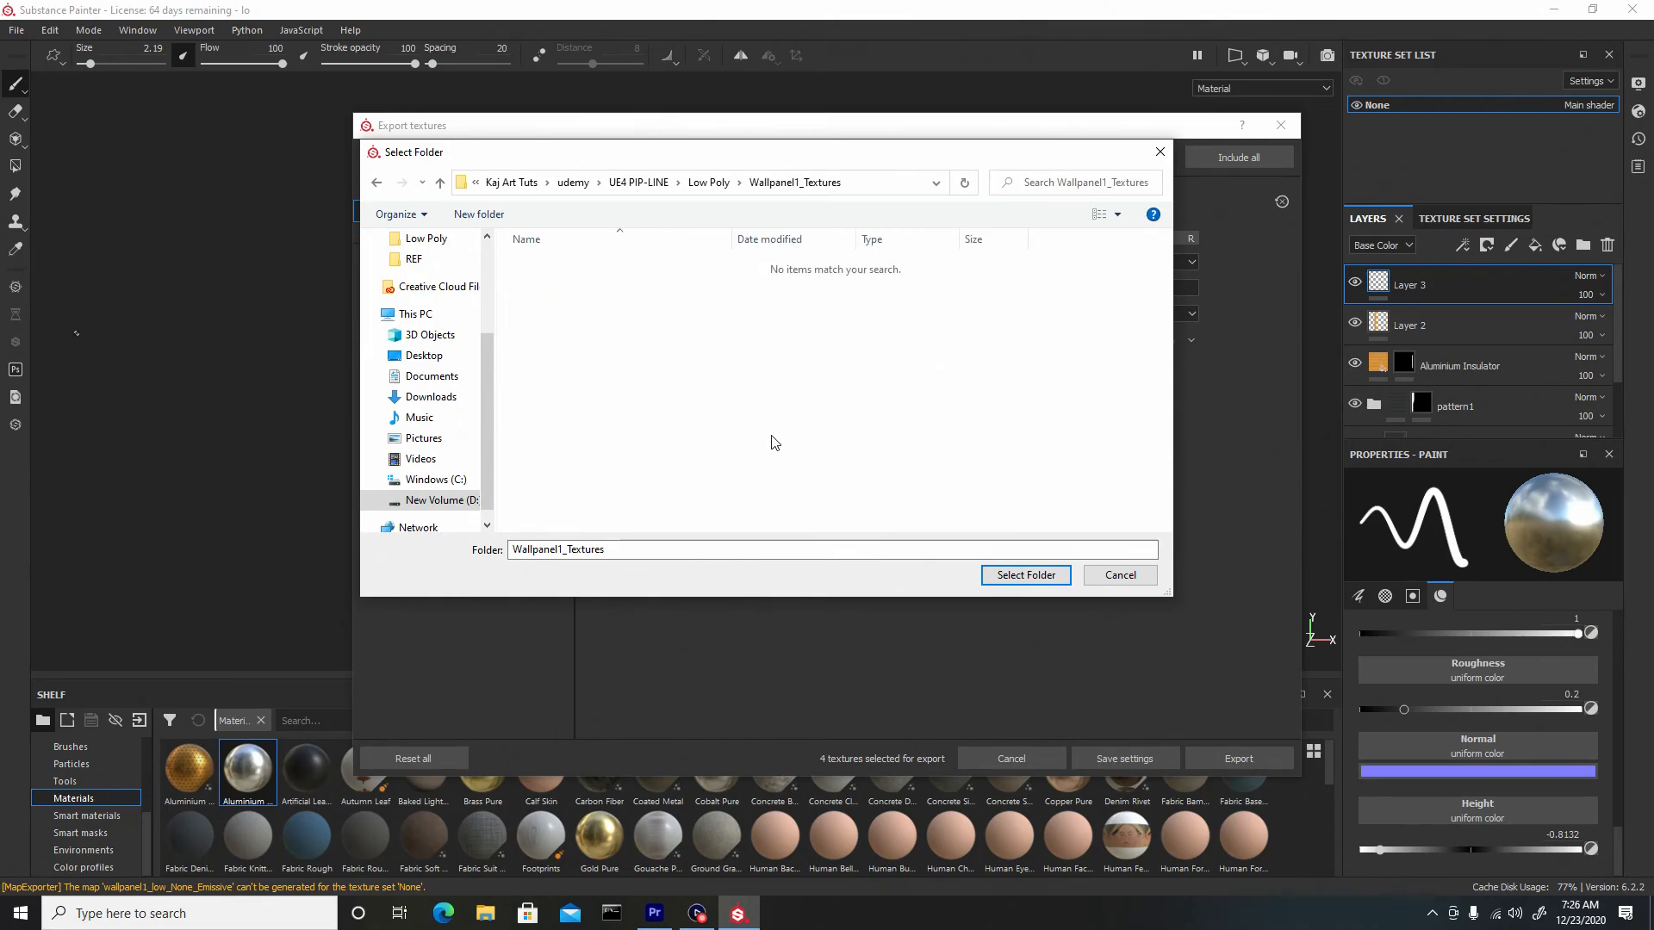
{"action": "left_click", "coordinate": [1025, 575]}
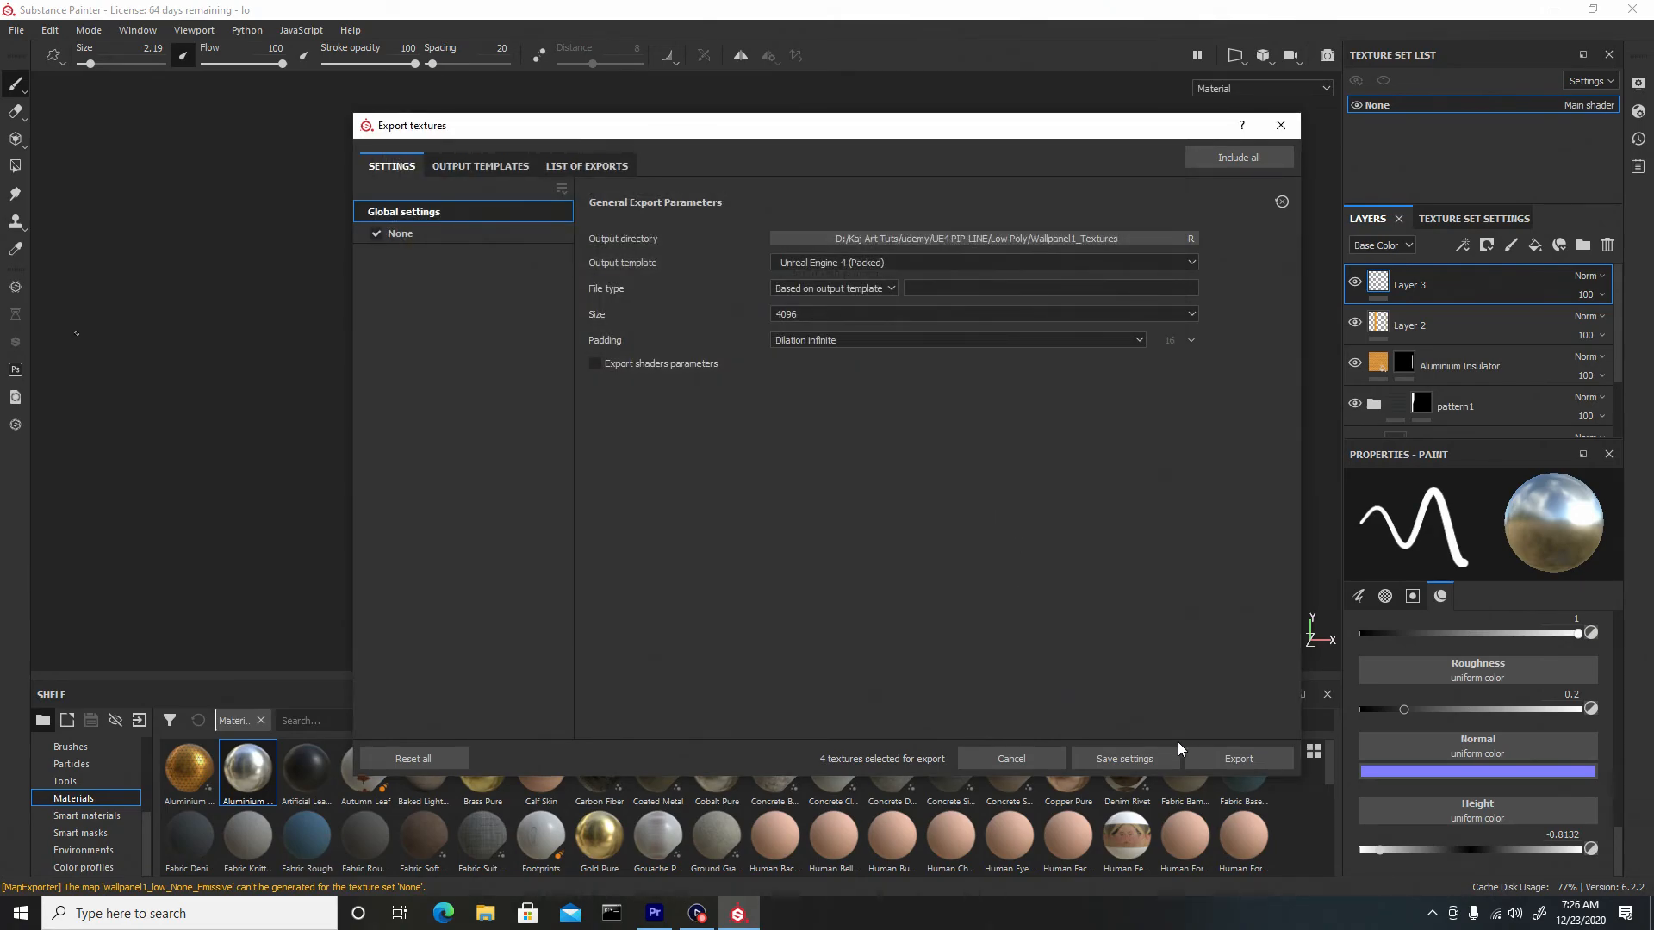
{"action": "left_click", "coordinate": [1238, 759]}
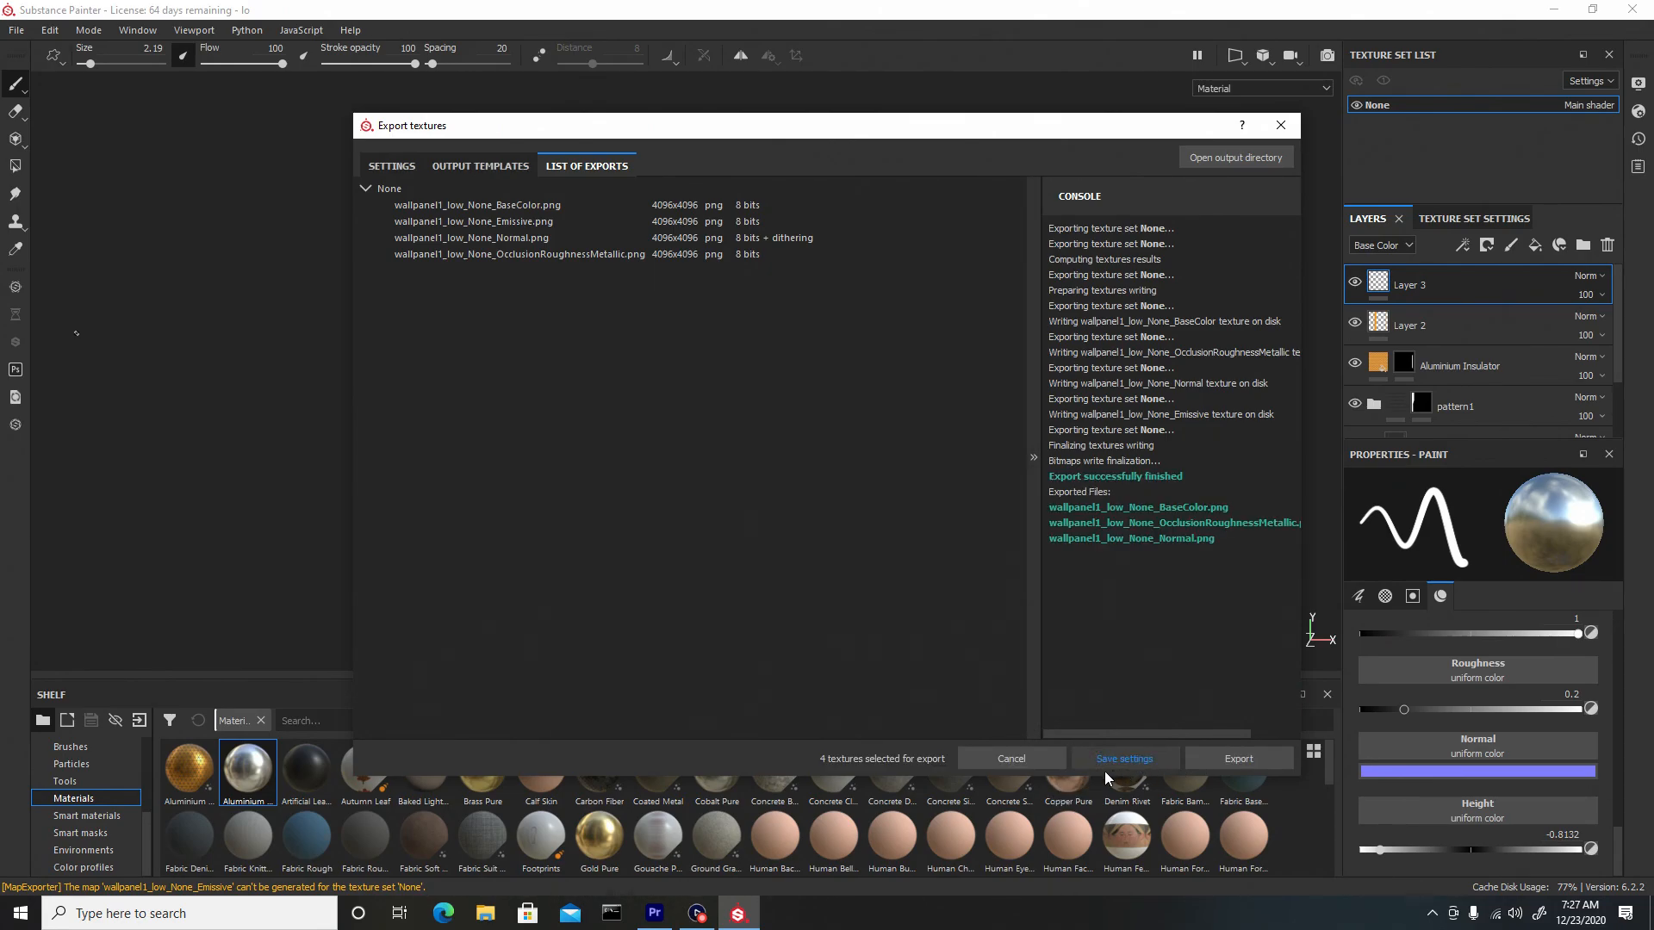
{"action": "left_click", "coordinate": [1281, 125]}
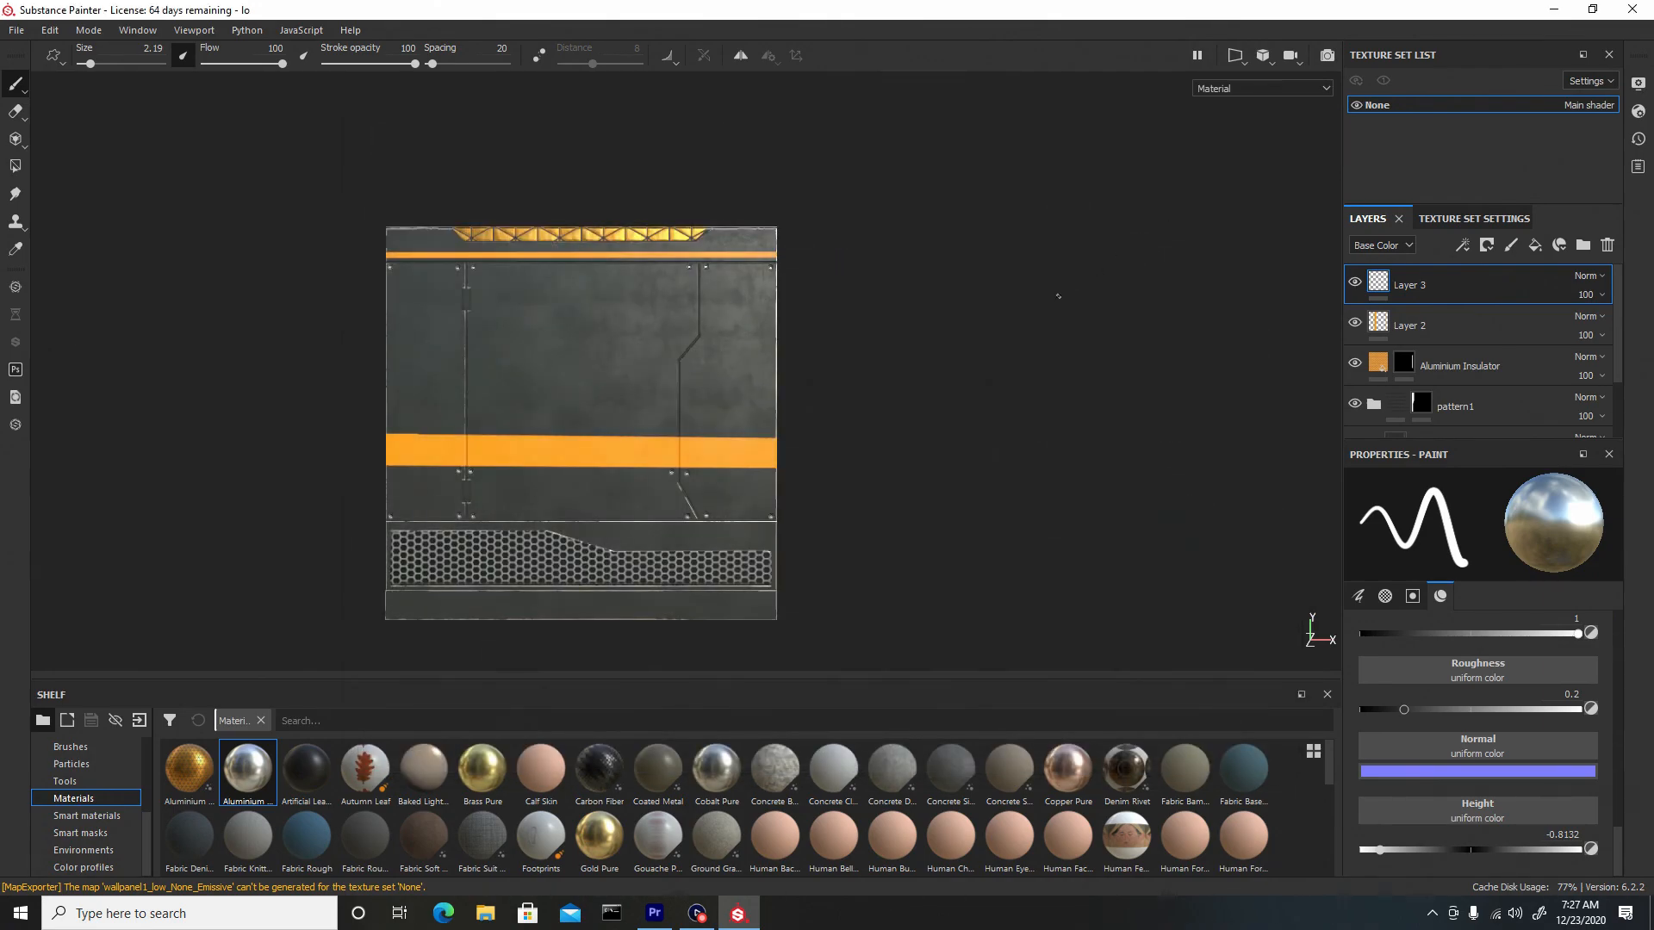
In File Explorer's Low Poly folder, move the wallpanel1_low mesh into Wallpanel1_Textures and delete the wallpanel1_low MTL file.
{"action": "left_click", "coordinate": [486, 911]}
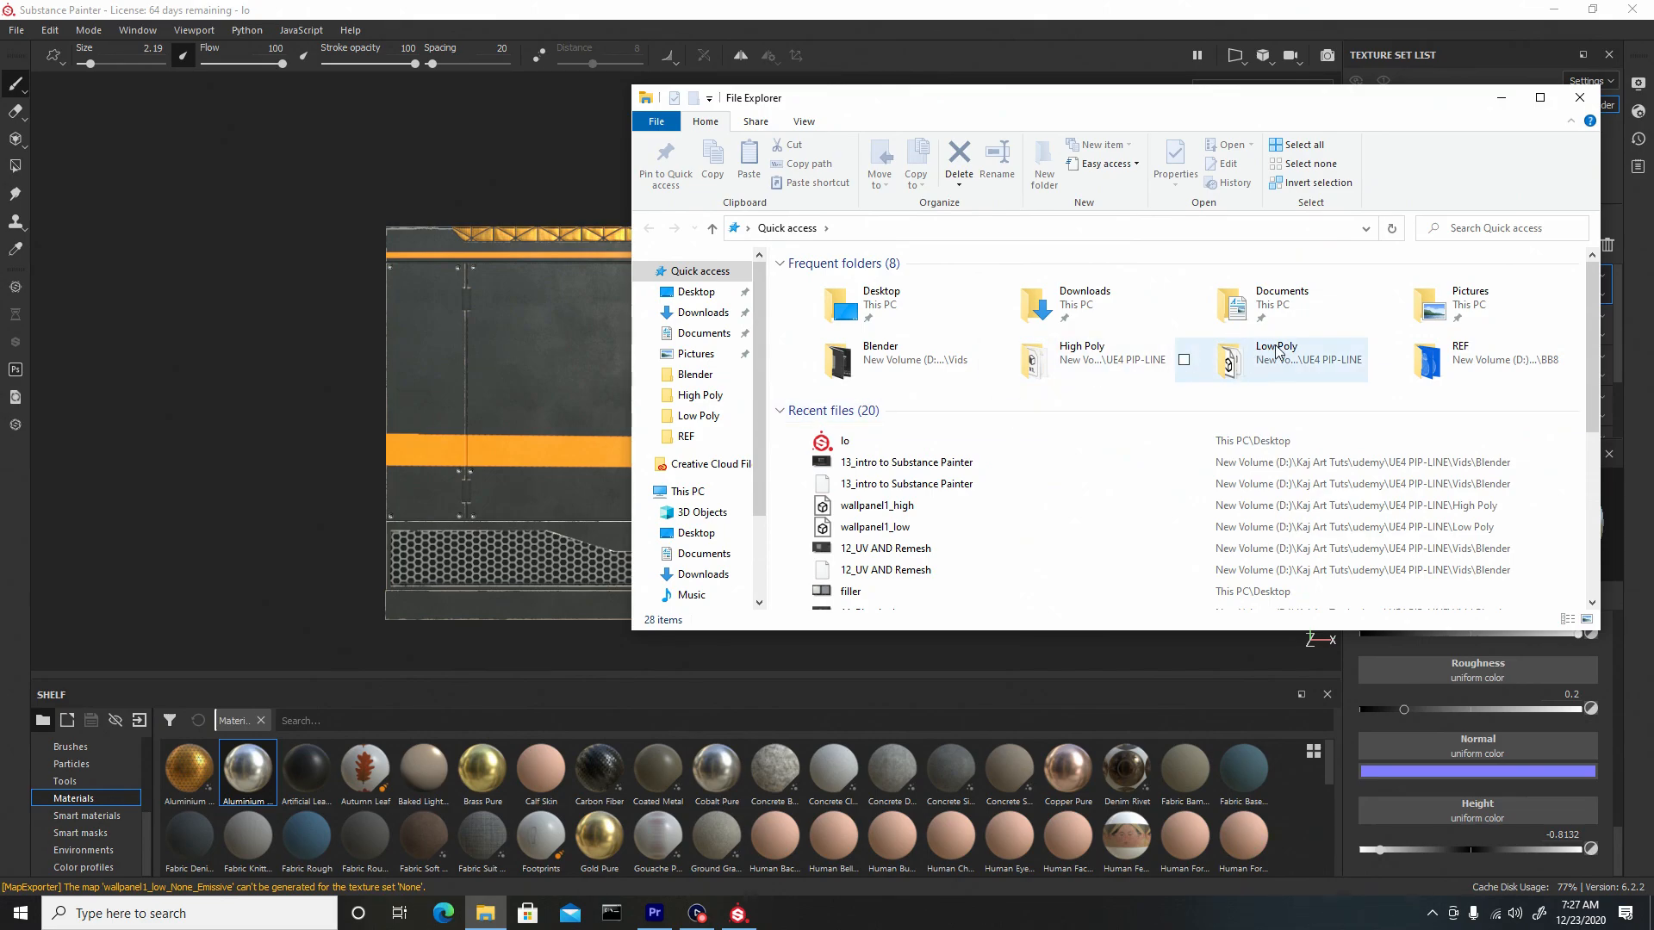
{"action": "double_click", "coordinate": [1236, 355]}
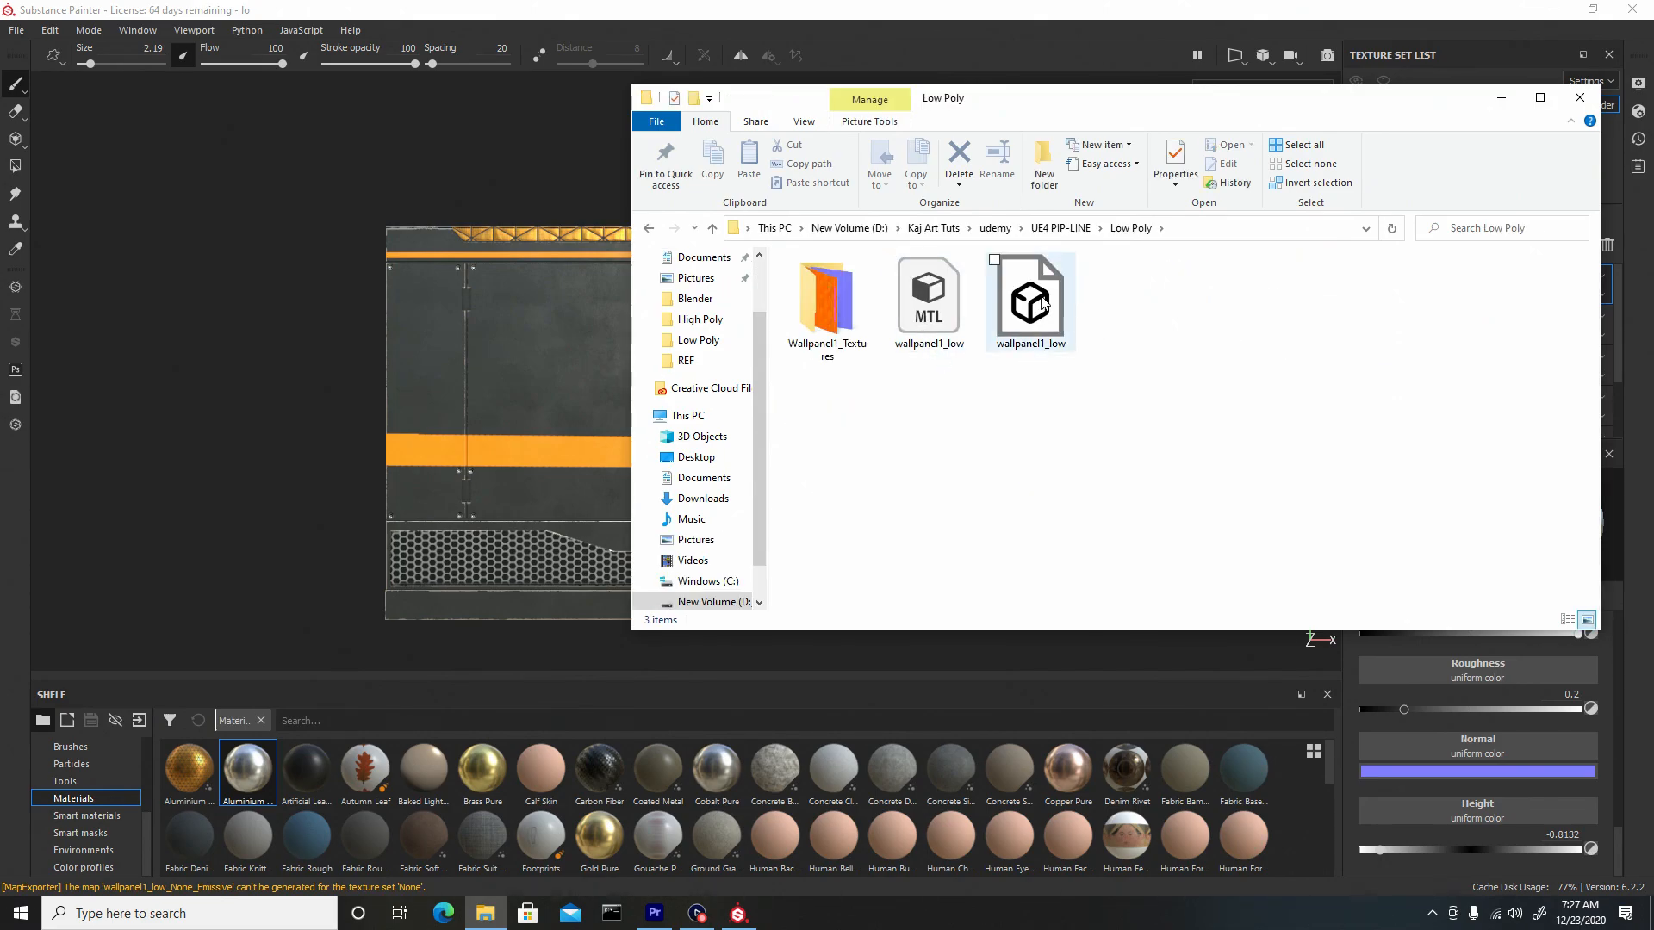
{"action": "left_click_drag", "start_coordinate": [1030, 302], "coordinate": [818, 313]}
{"action": "left_click", "coordinate": [941, 316]}
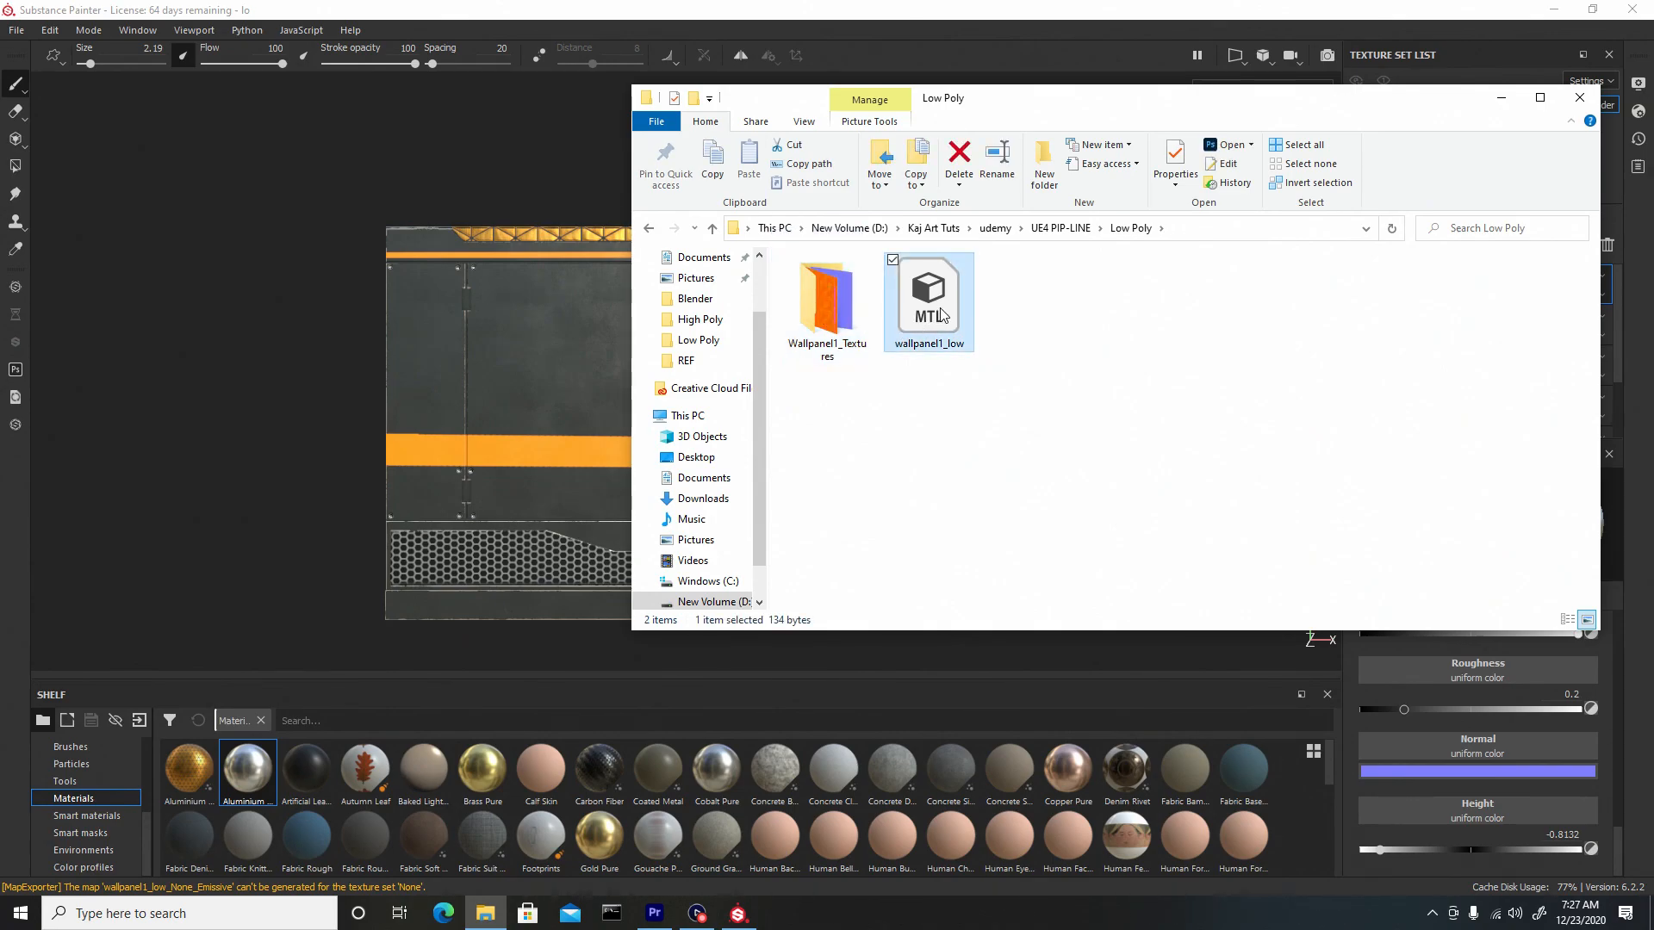
{"action": "left_click", "coordinate": [959, 155]}
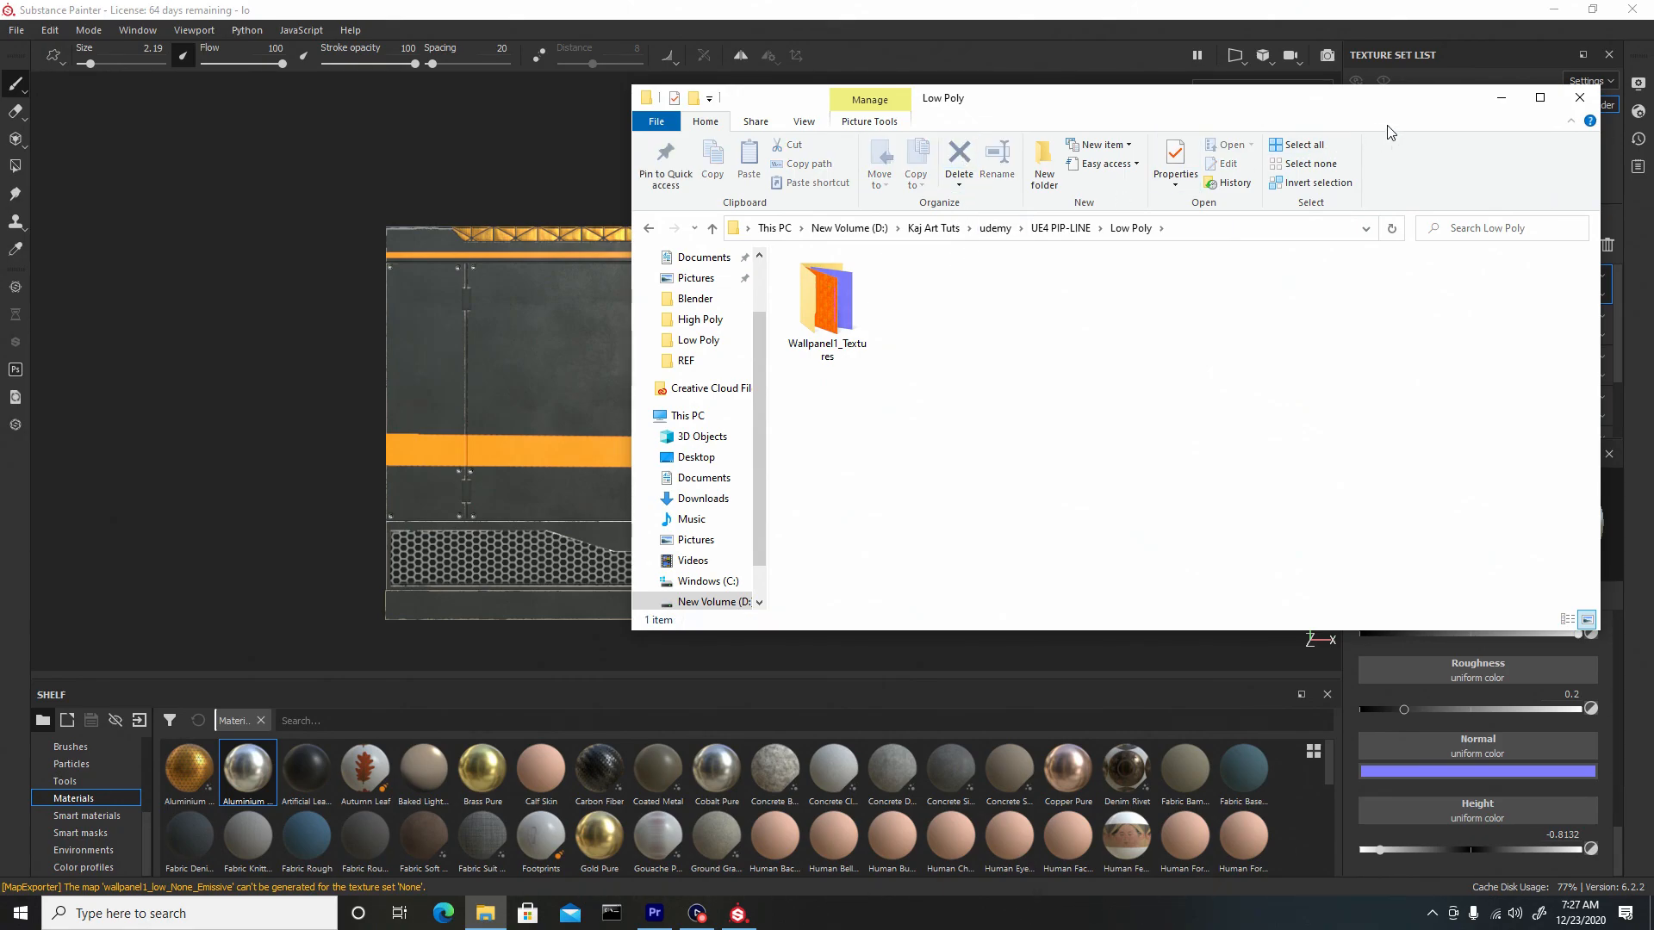
{"action": "left_click", "coordinate": [1499, 102]}
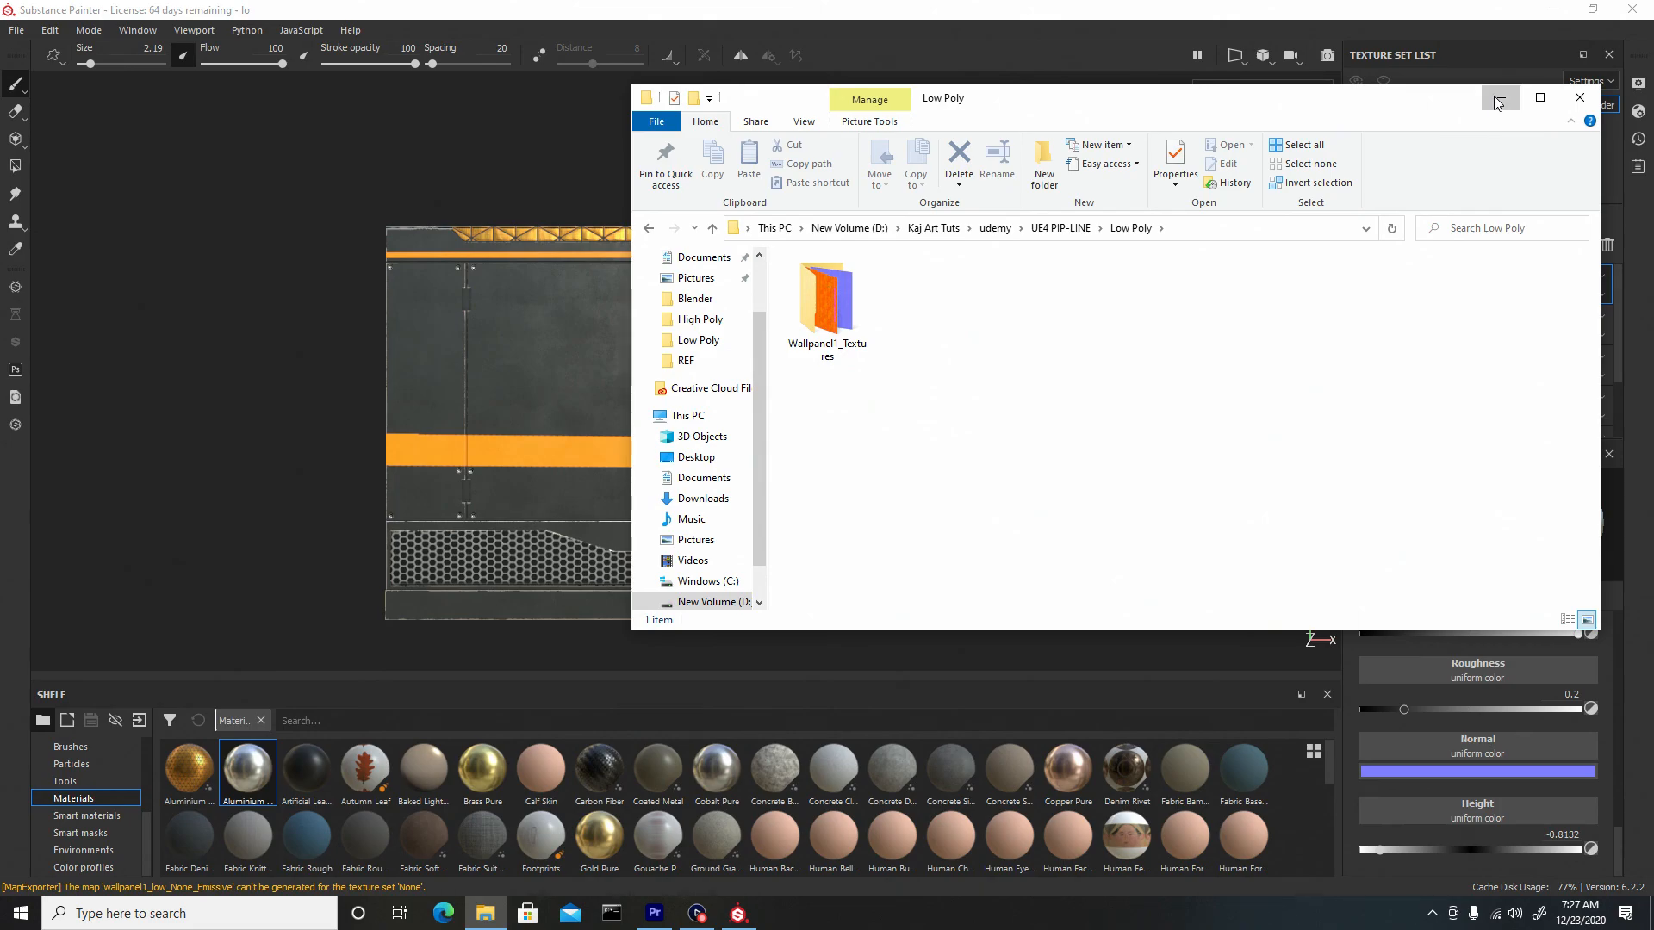